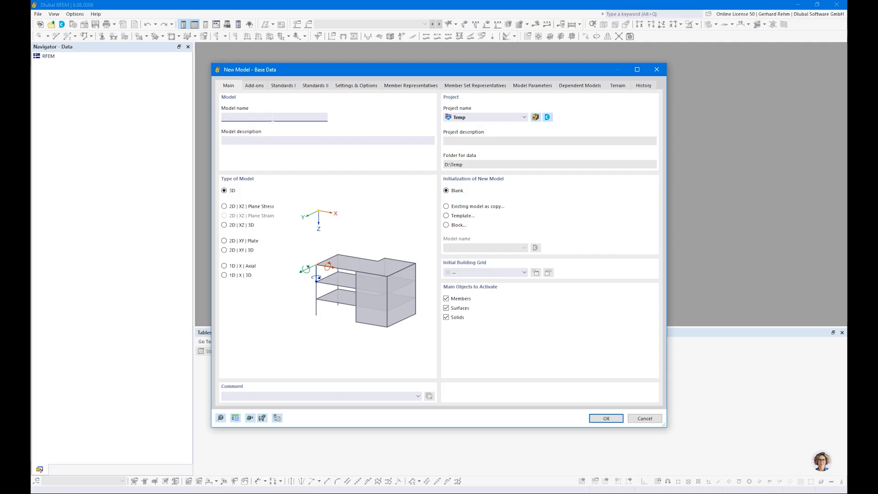
# - Name the new model Example 1 and set its model type to 3D
pyautogui.write('Example 1')
pyautogui.click(224, 207)
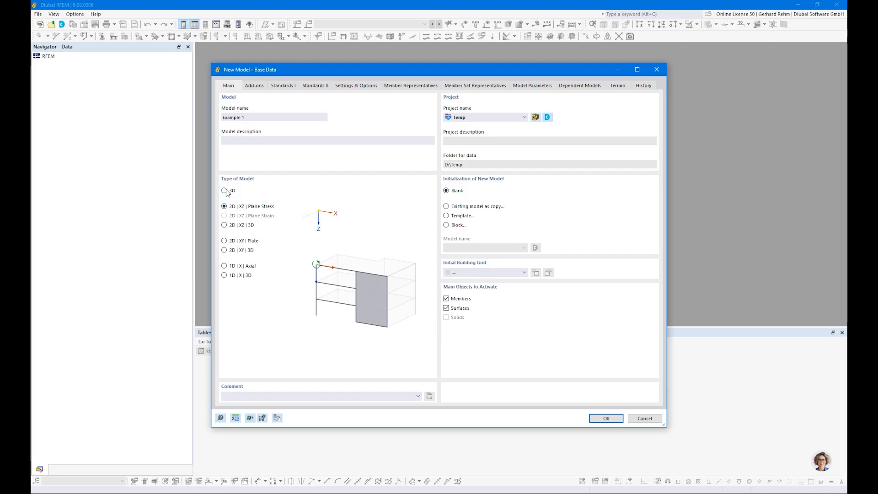
pyautogui.click(225, 191)
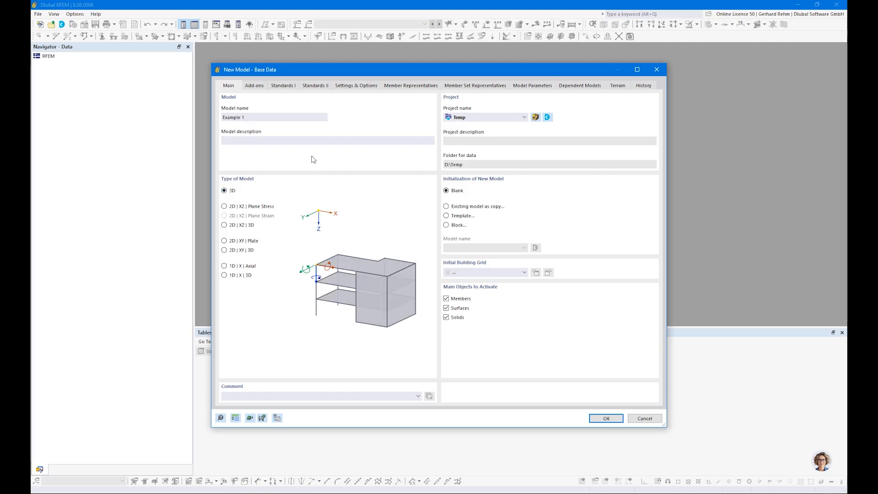
# - Activate the Timber Design add-on and deactivate the load wizards for the new model
pyautogui.click(254, 87)
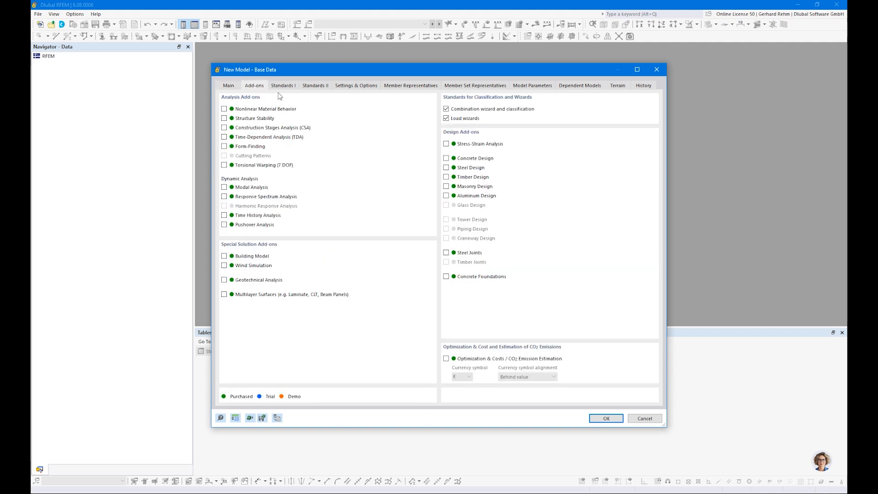
pyautogui.click(446, 176)
pyautogui.click(223, 295)
pyautogui.moveTo(146, 493)
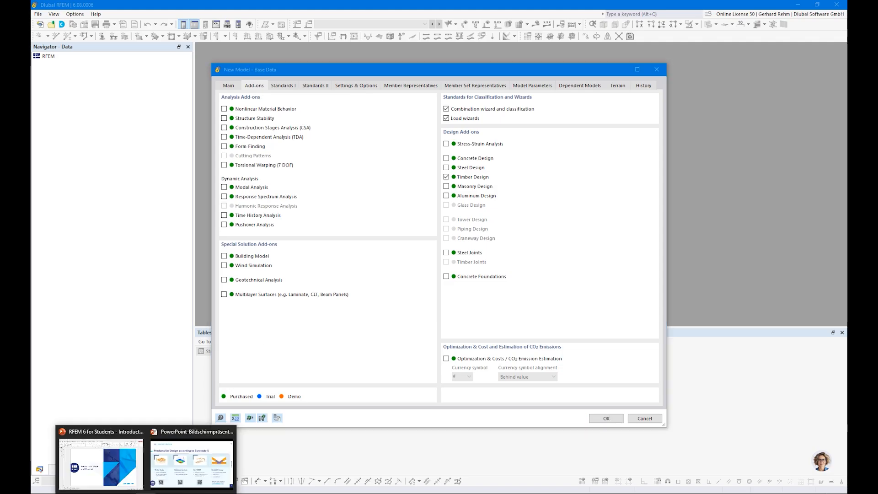
pyautogui.click(174, 480)
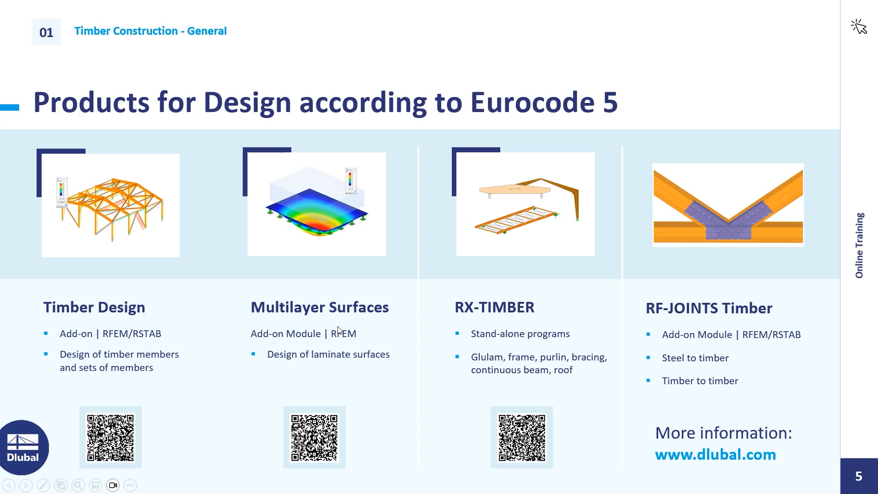
pyautogui.hotkey('alt', 'Tab')
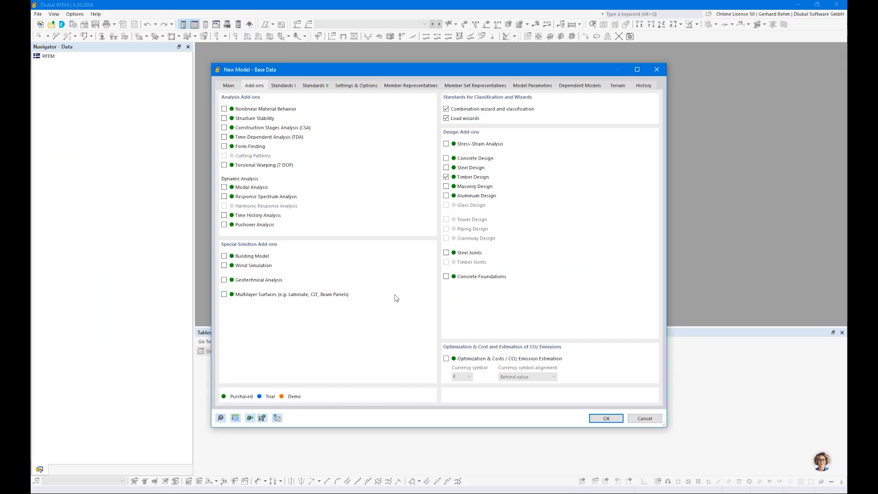
pyautogui.click(446, 118)
# - Set the load combination standard to EN 1990 | Timber with annex CEN | 2010-04, keeping CEN | 2014-05 for EN 1995 timber design
pyautogui.click(282, 86)
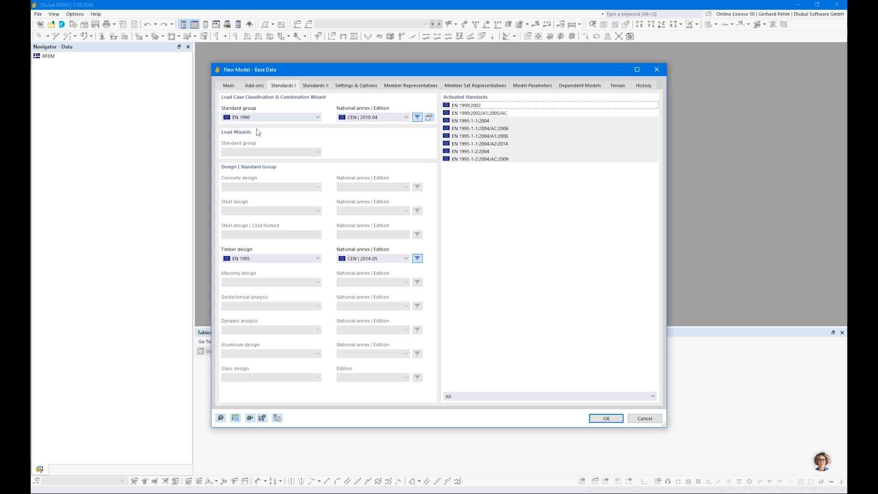
pyautogui.click(245, 118)
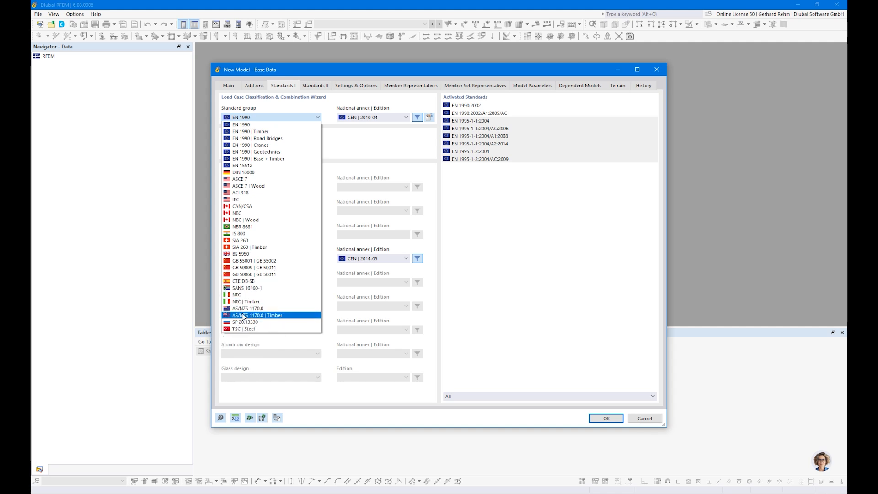
pyautogui.click(250, 131)
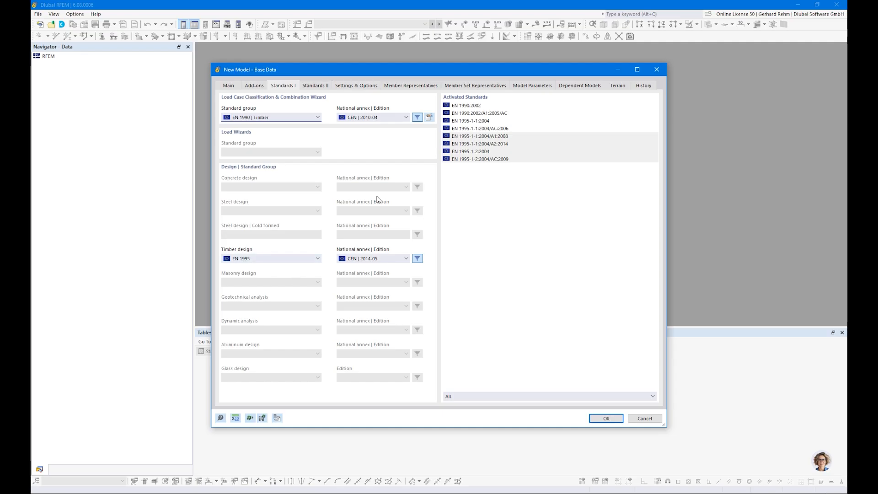
pyautogui.click(359, 119)
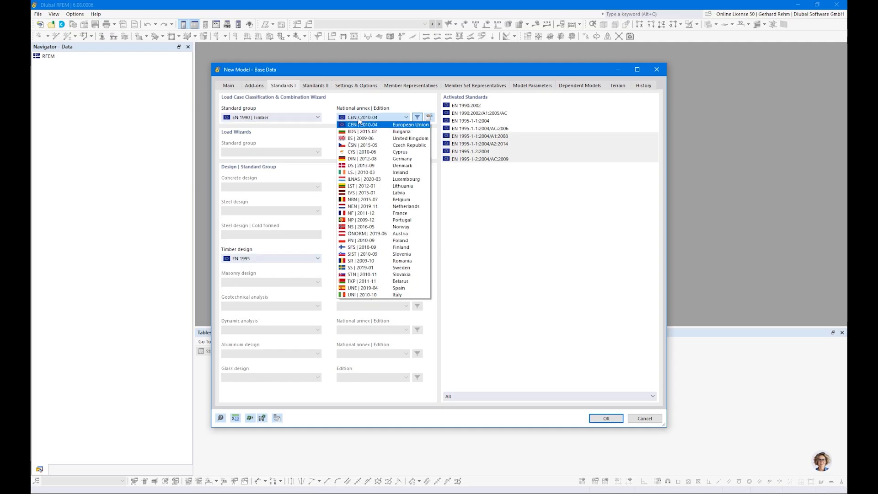
pyautogui.click(374, 118)
pyautogui.click(363, 259)
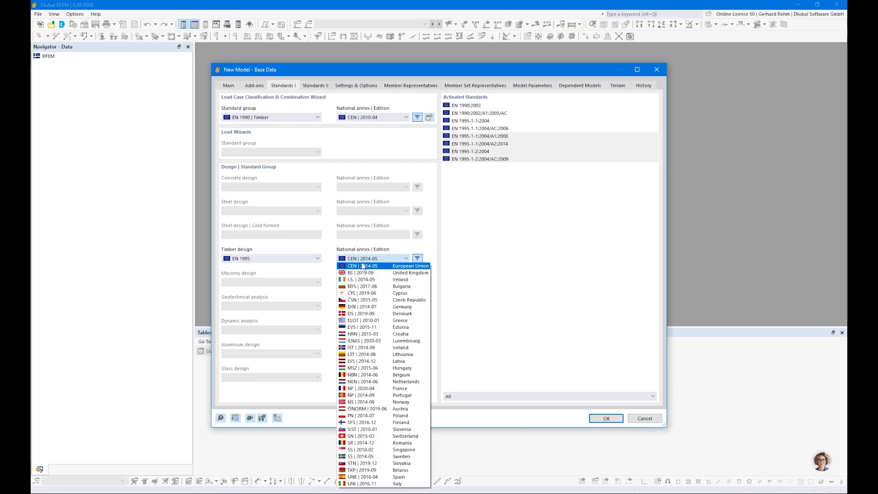
pyautogui.click(353, 260)
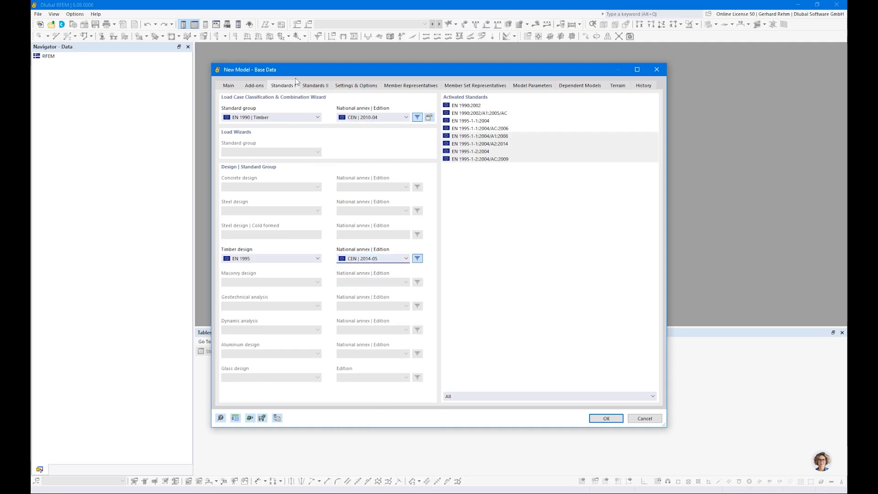
# - Disable member representatives and member set representatives in the model options, and create the model
pyautogui.click(359, 86)
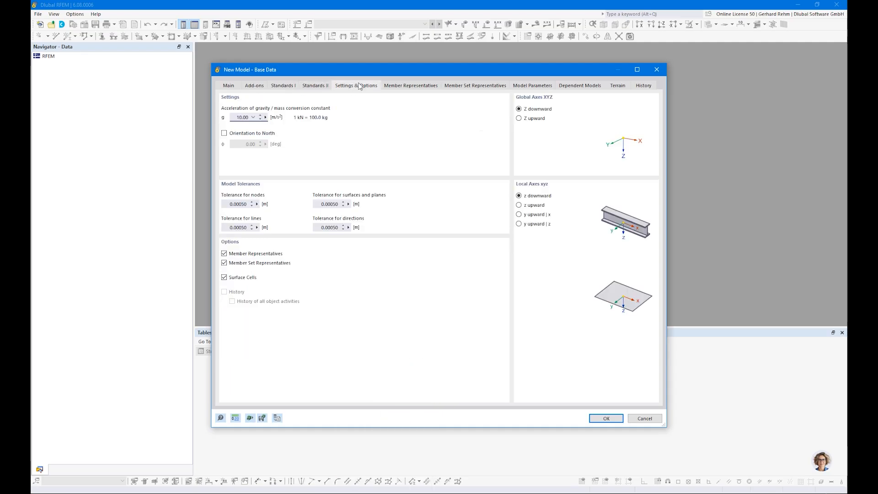
pyautogui.click(224, 253)
pyautogui.click(224, 263)
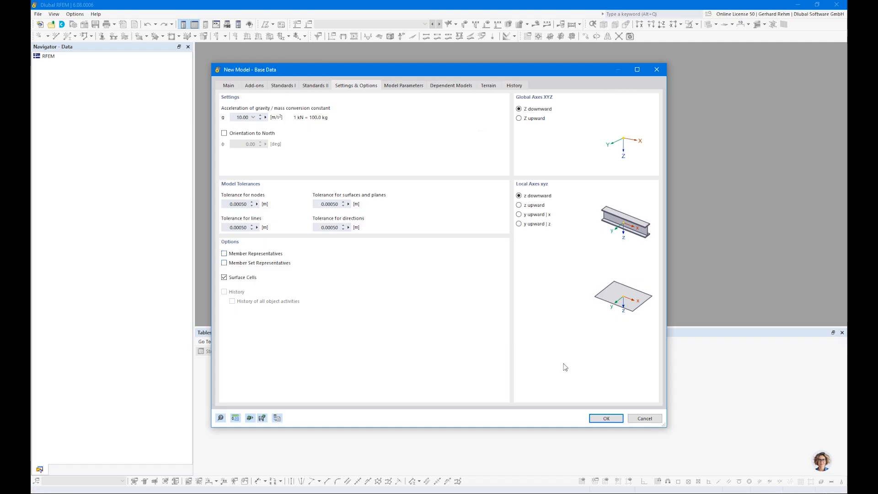
pyautogui.click(606, 418)
pyautogui.click(474, 296)
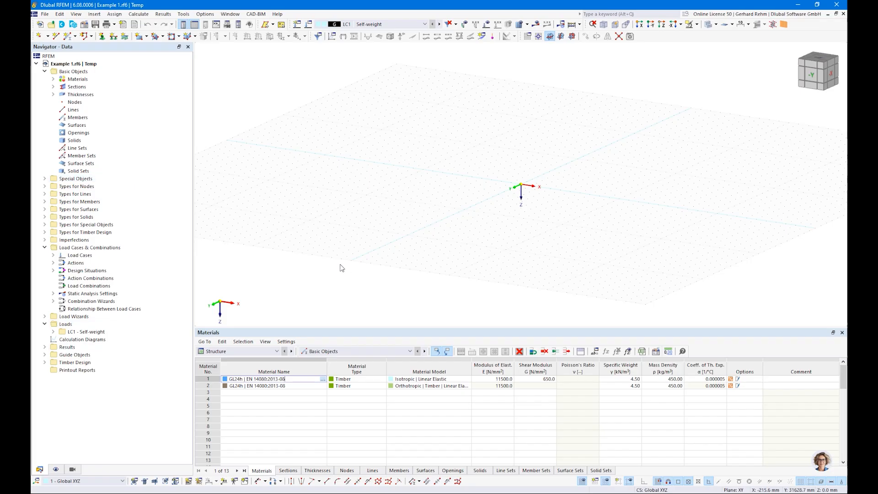
pyautogui.moveTo(453, 200); pyautogui.dragTo(373, 249, button='middle')
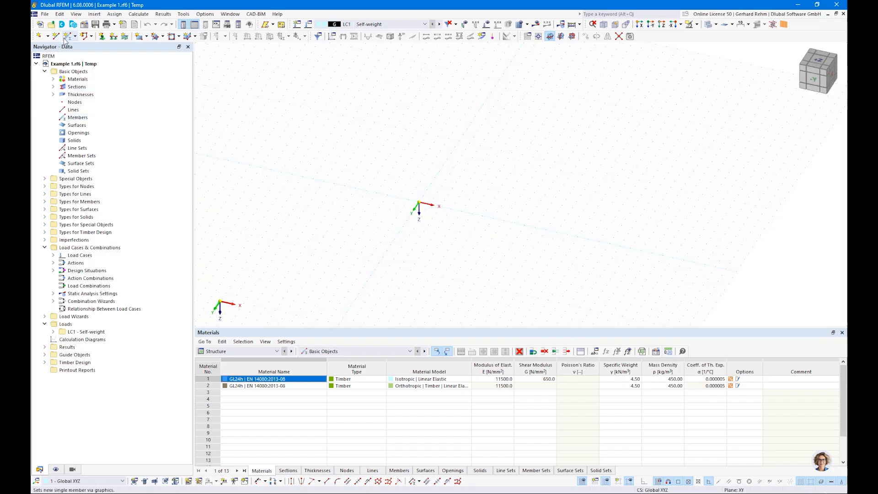
pyautogui.click(67, 37)
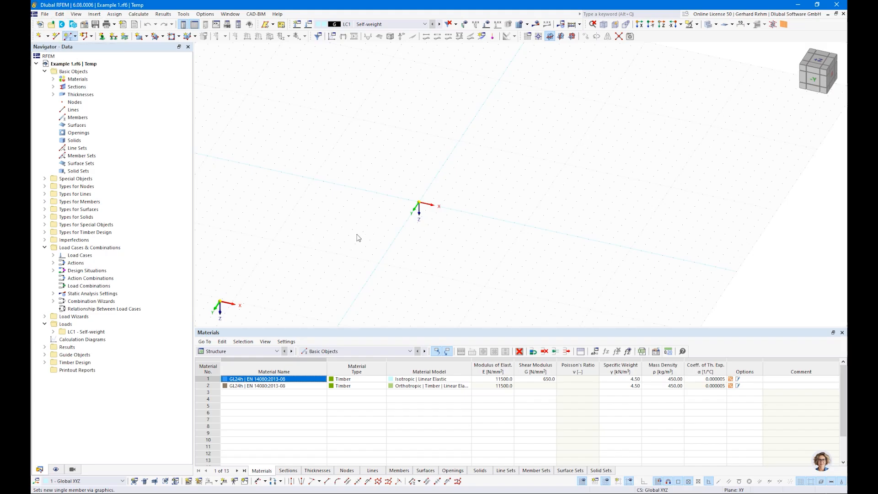
pyautogui.click(226, 113)
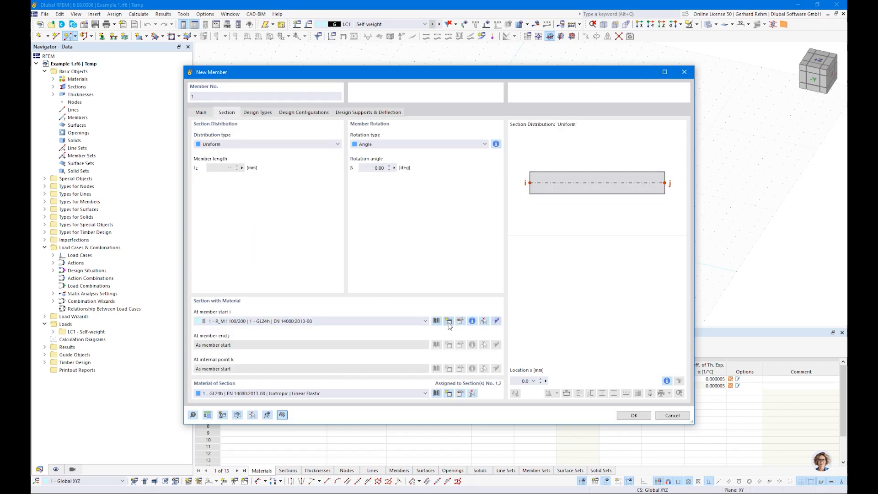
pyautogui.press('Escape')
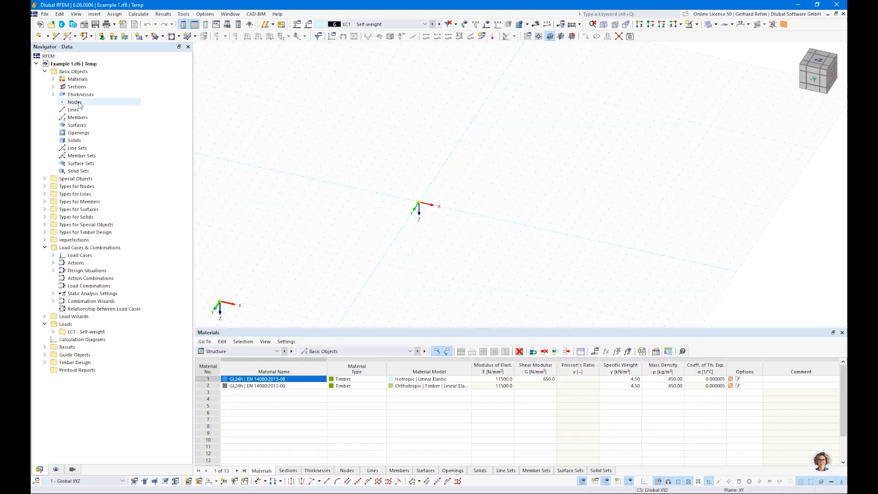
# - Delete all predefined thicknesses, sections and materials from the model
pyautogui.rightClick(80, 94)
pyautogui.click(202, 129)
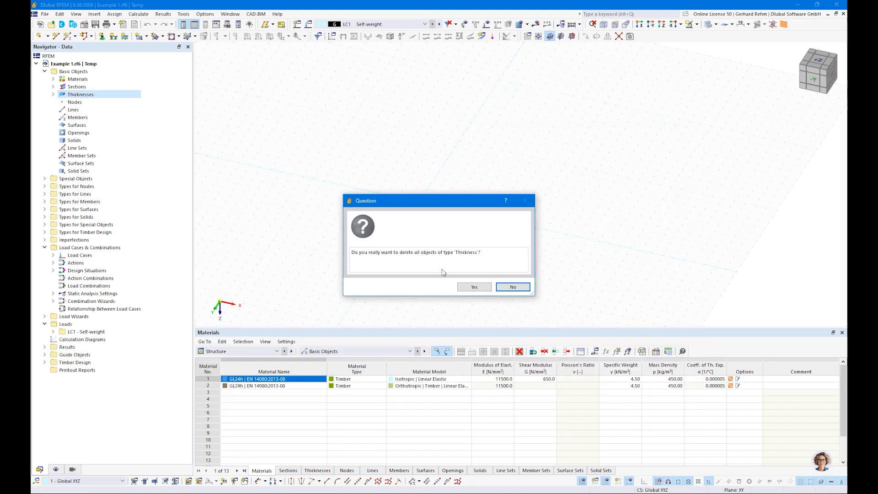
pyautogui.click(474, 287)
pyautogui.rightClick(76, 86)
pyautogui.click(197, 122)
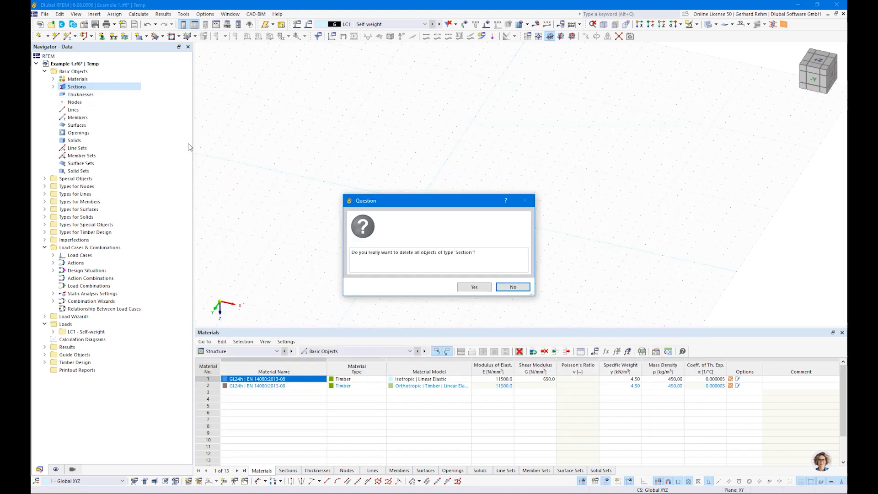
pyautogui.click(474, 288)
pyautogui.rightClick(78, 79)
pyautogui.click(196, 115)
pyautogui.click(474, 286)
# - Start a new single member and choose a parametric massive rectangle section for it from the section library
pyautogui.click(66, 37)
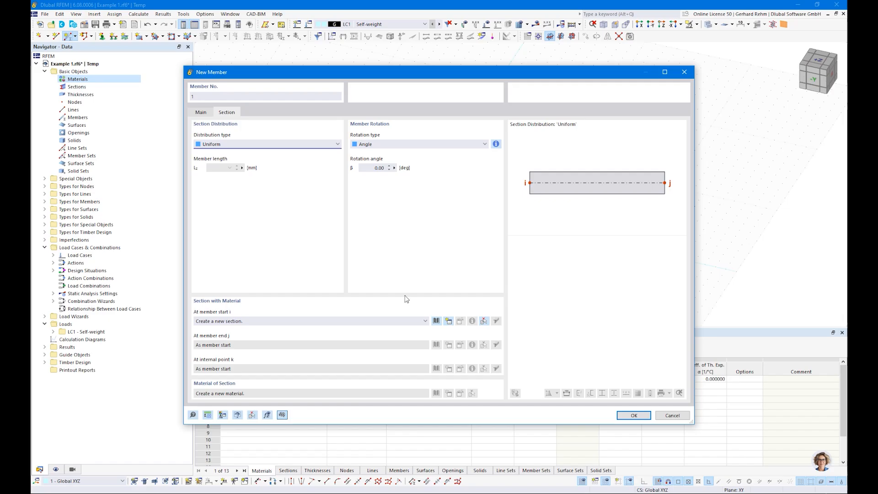
pyautogui.click(435, 321)
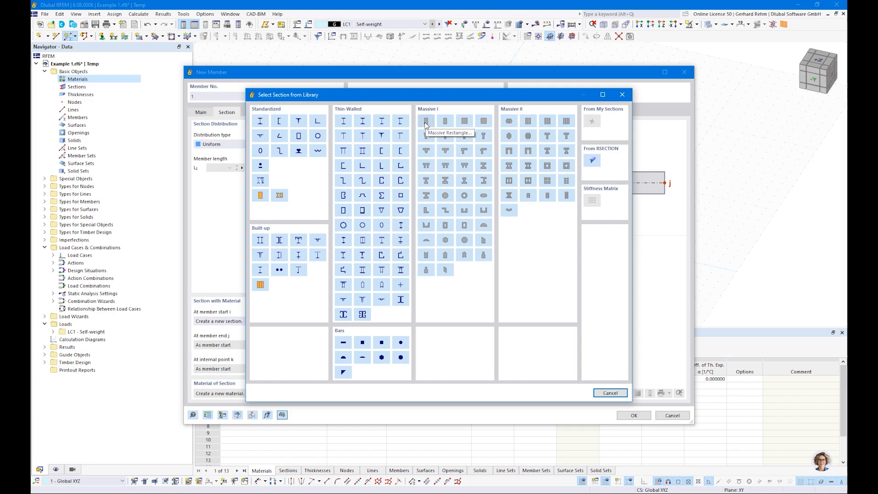
pyautogui.press('Escape')
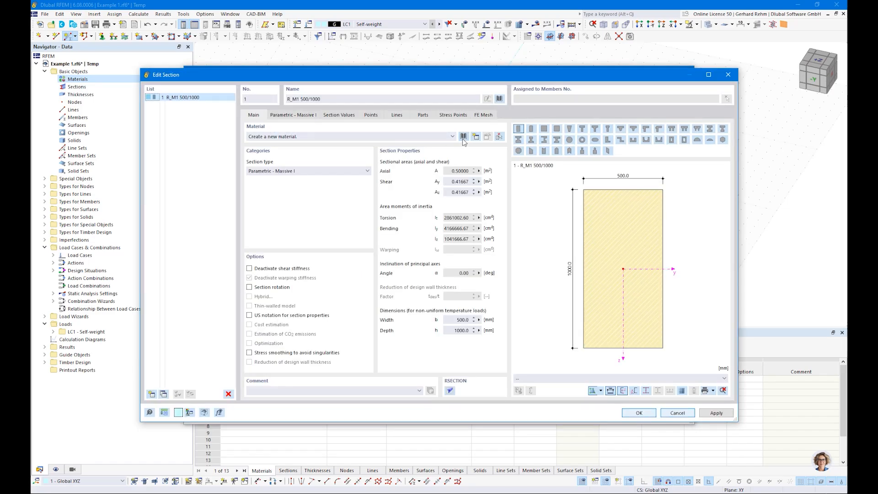
# - Search the material library for "c24 en" and assign softwood C24 according to EN 338:2016-04 to the section
pyautogui.click(463, 137)
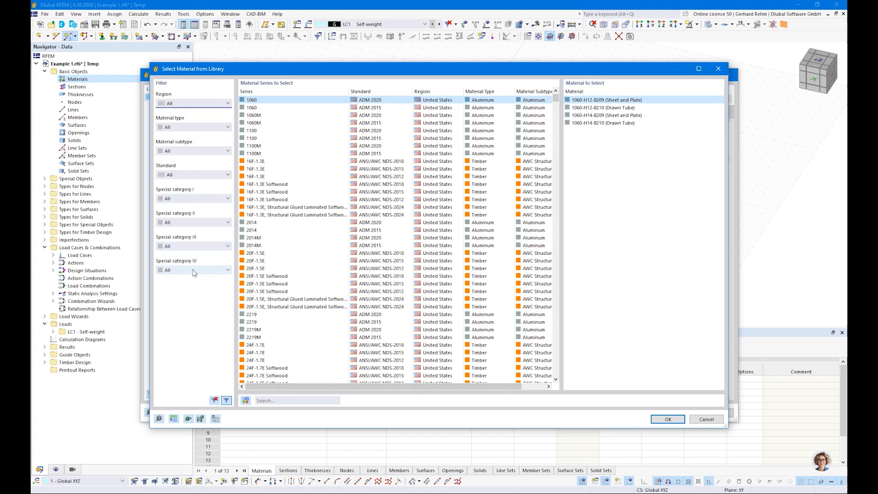
pyautogui.click(280, 400)
pyautogui.write('c24 en')
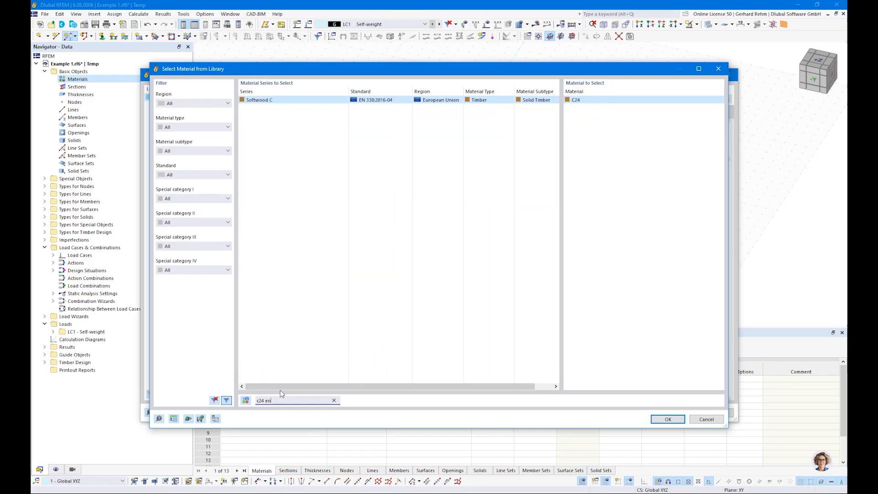
pyautogui.moveTo(257, 401); pyautogui.dragTo(266, 401)
pyautogui.click(667, 419)
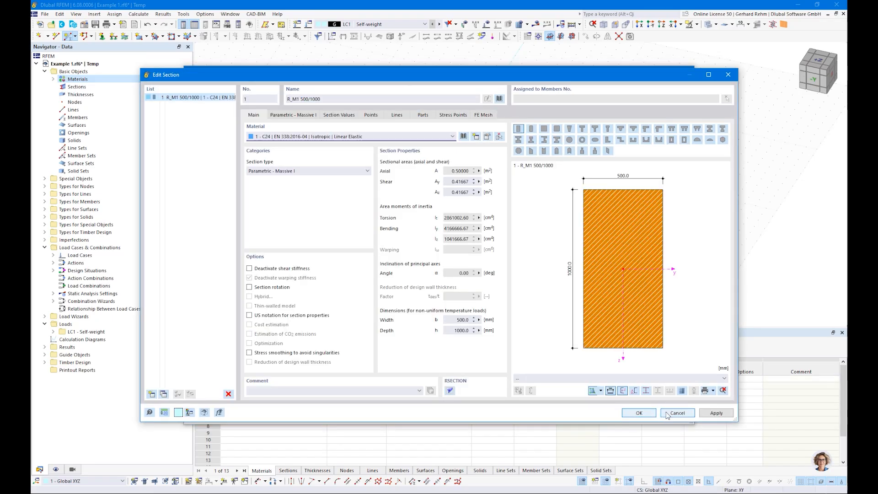
# - Set the rectangular section to width b 120 mm and height h 200 mm, check its section values, and accept it
pyautogui.click(296, 118)
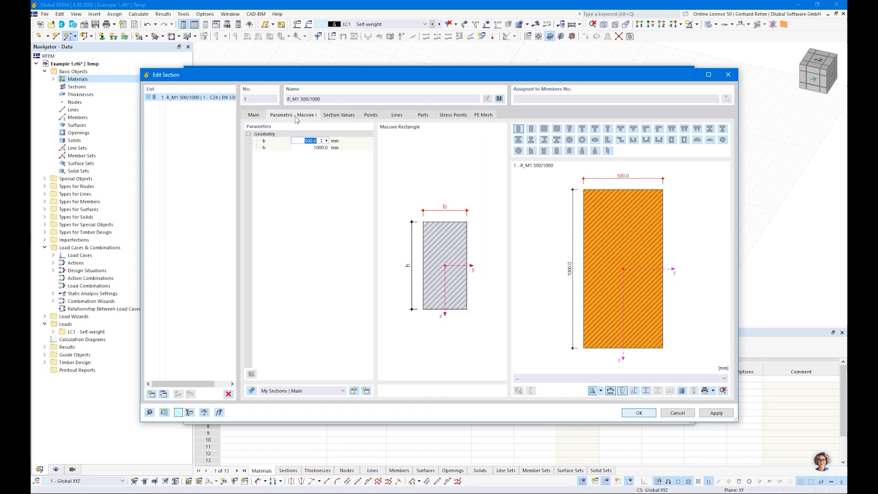
pyautogui.write('120')
pyautogui.press('Tab')
pyautogui.write('200')
pyautogui.press('Return')
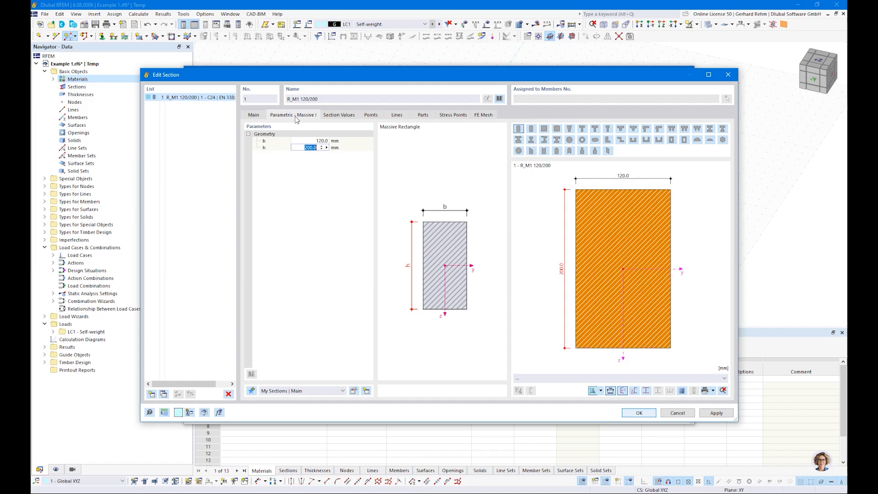
pyautogui.click(338, 114)
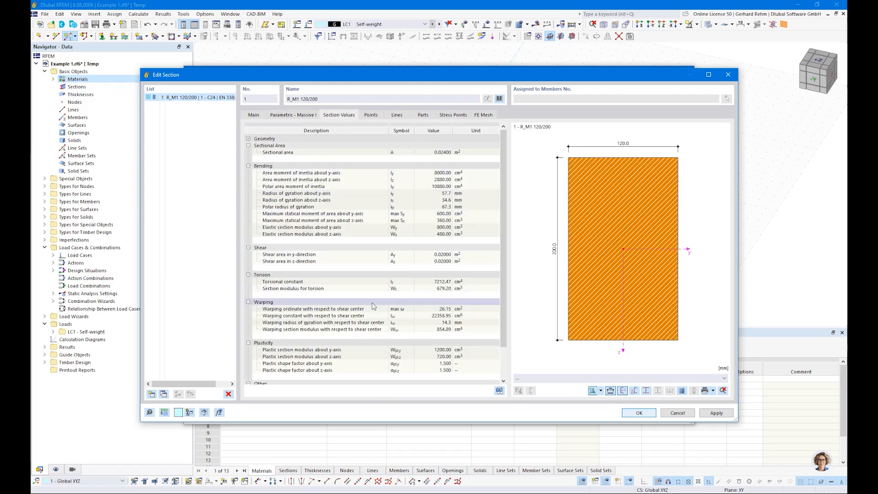
pyautogui.click(639, 413)
# - Place two consecutive members along the X axis from the origin, the first 3000 mm and the second 4500 mm long
pyautogui.click(635, 415)
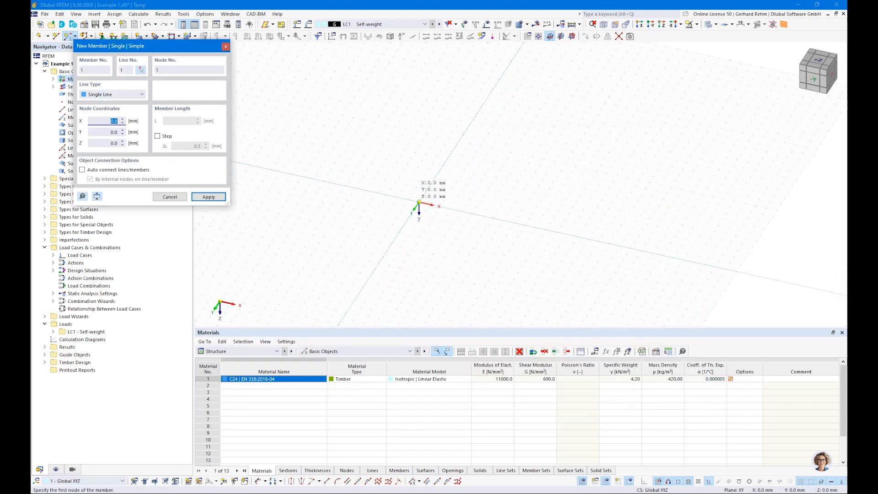
pyautogui.click(419, 201)
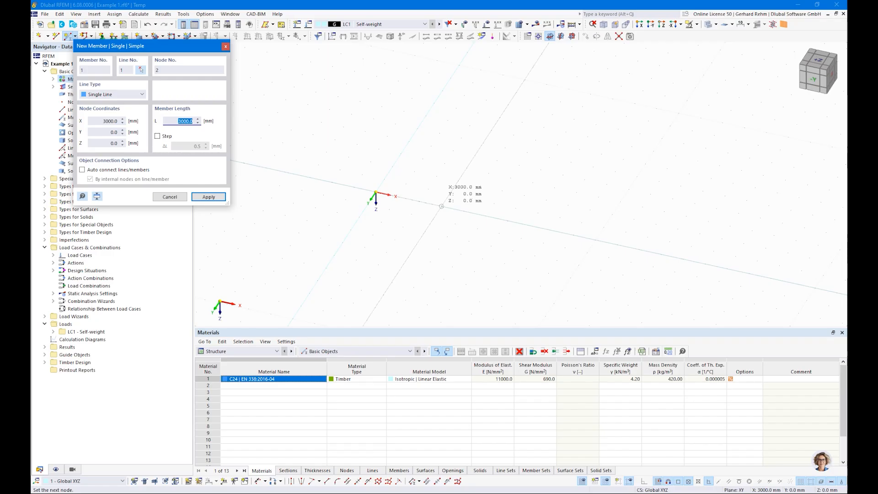
pyautogui.click(441, 206)
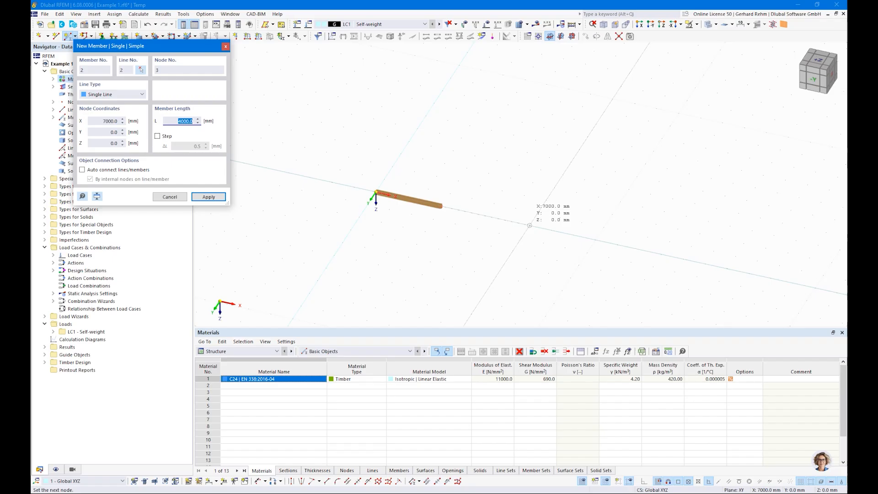
pyautogui.write('4500')
pyautogui.press('Return')
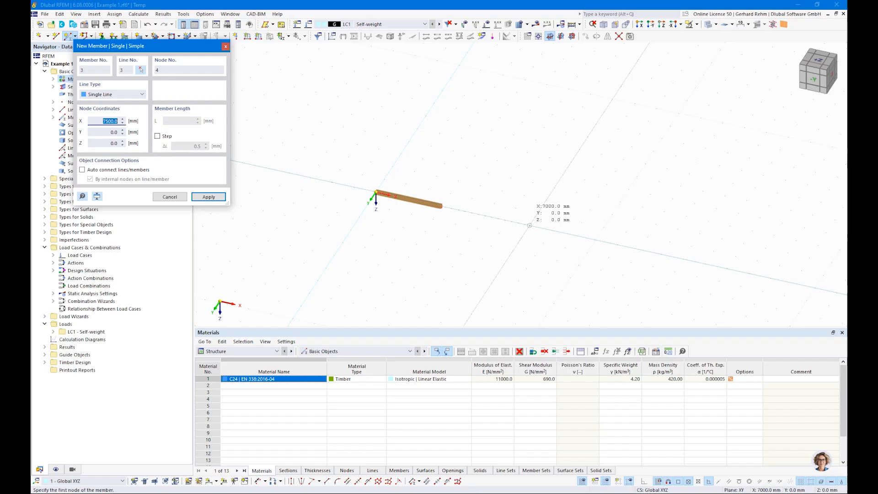
pyautogui.press('Escape')
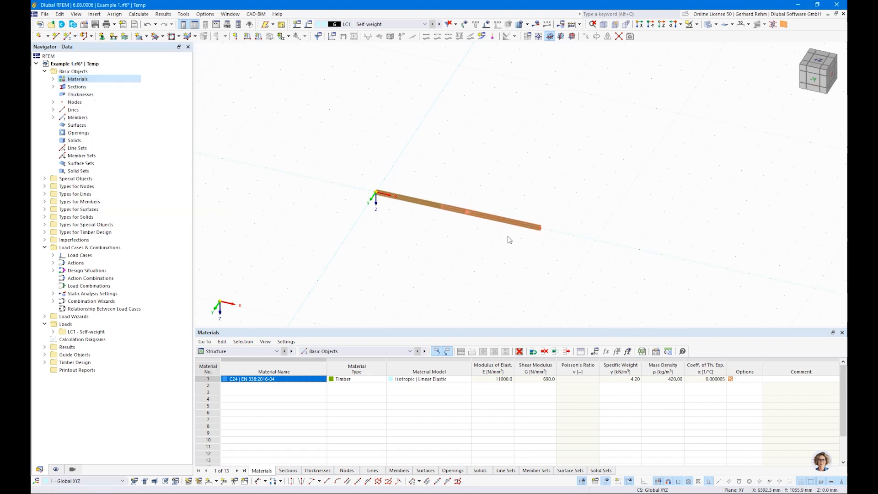
# - Set the model's length unit to metres in the units and decimal places settings and accept the change
pyautogui.click(205, 14)
pyautogui.click(207, 36)
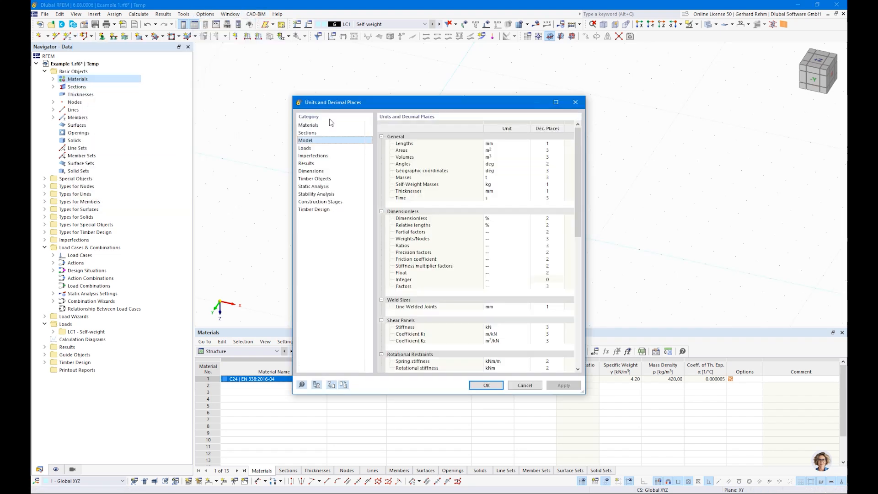
pyautogui.click(506, 143)
pyautogui.click(517, 143)
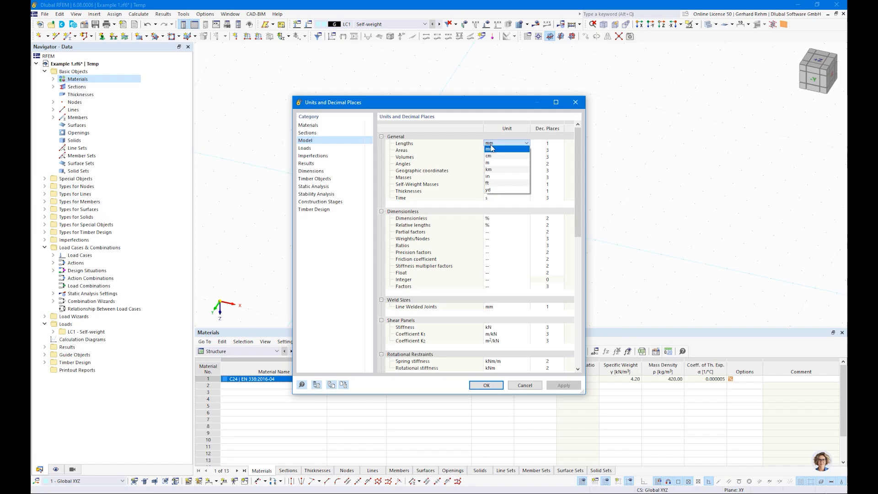
pyautogui.click(489, 162)
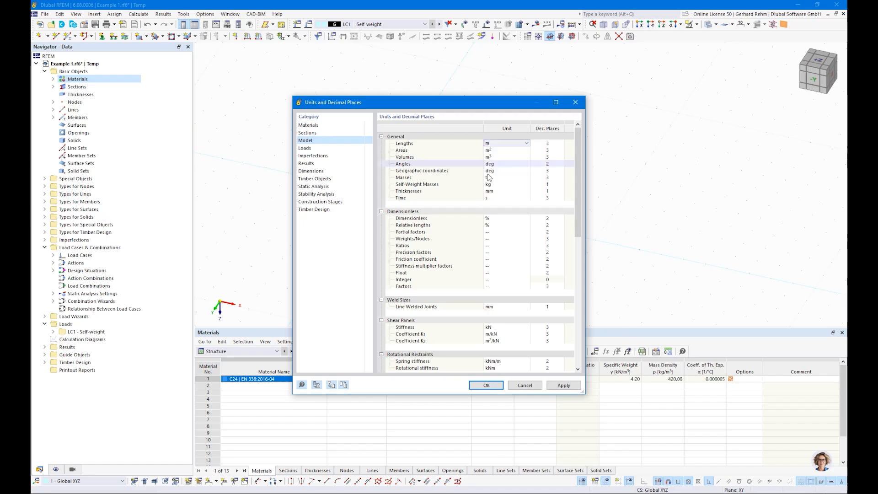
pyautogui.click(486, 385)
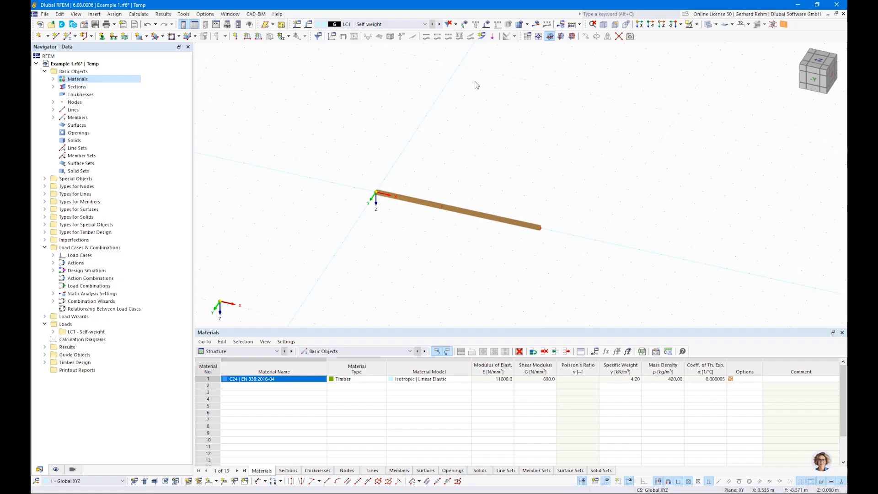
# - Examine the two members as wireframe in the -Y view, and return to the solid rendering with the grid hidden
pyautogui.click(813, 80)
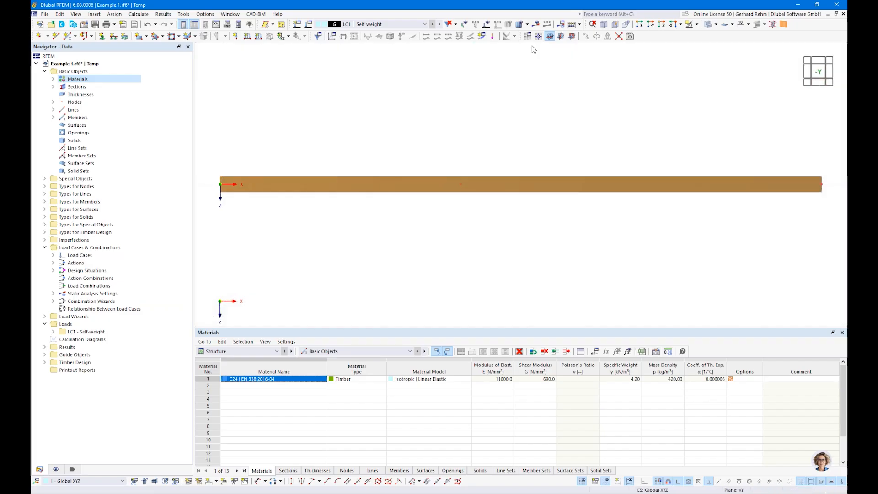
pyautogui.scroll(-2, 521, 185)
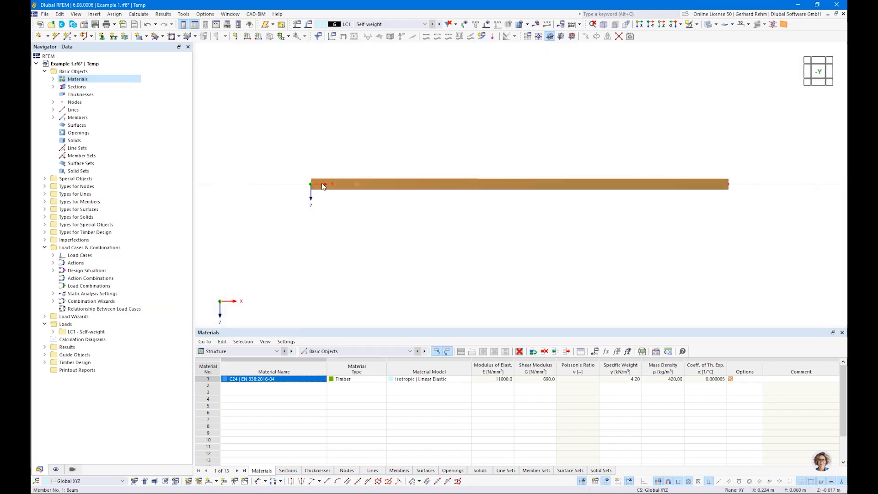
pyautogui.click(715, 24)
pyautogui.click(730, 37)
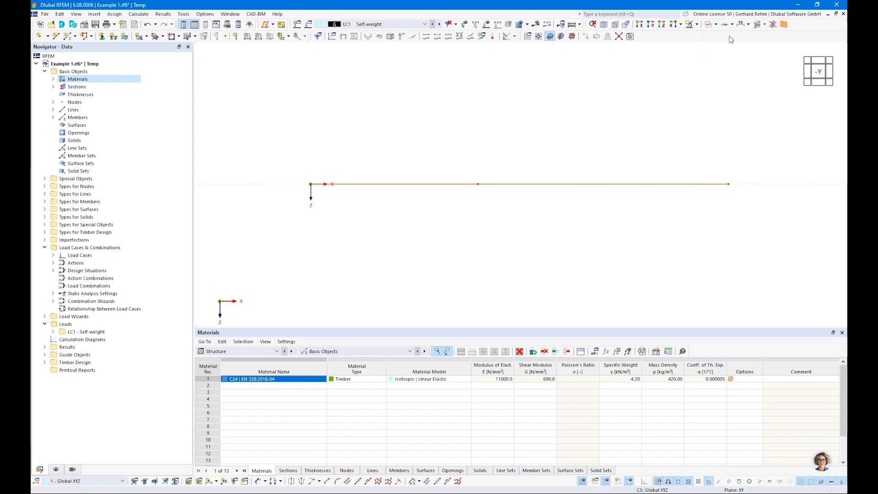
pyautogui.keyDown('ctrl'); pyautogui.moveTo(562, 139); pyautogui.dragTo(540, 203, button='middle'); pyautogui.keyUp('ctrl')
pyautogui.hotkey('ctrl', '2')
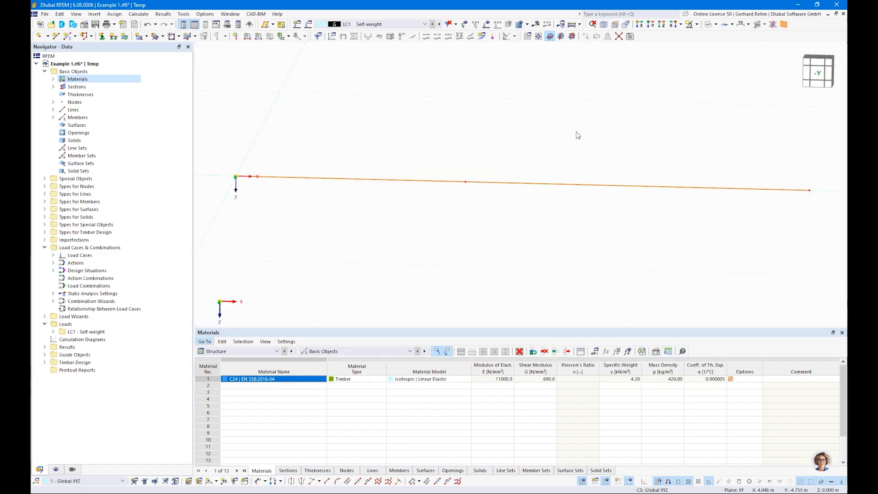
pyautogui.click(708, 26)
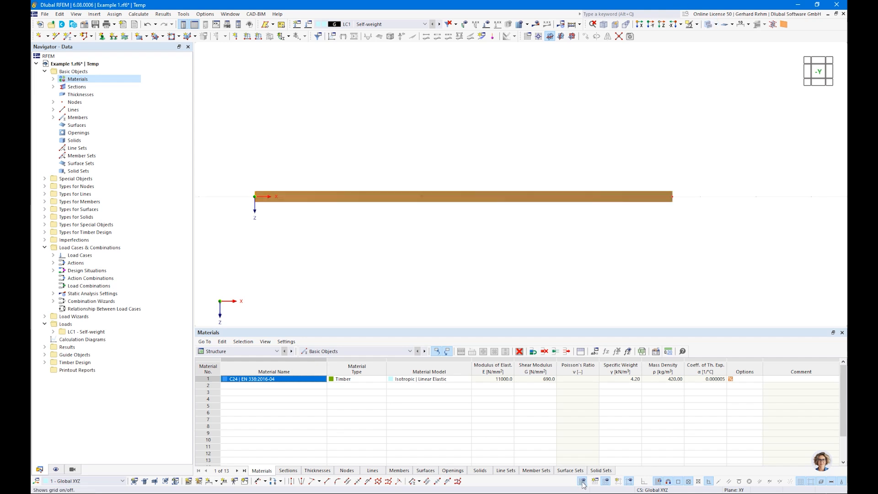
pyautogui.scroll(-1, 300, 276)
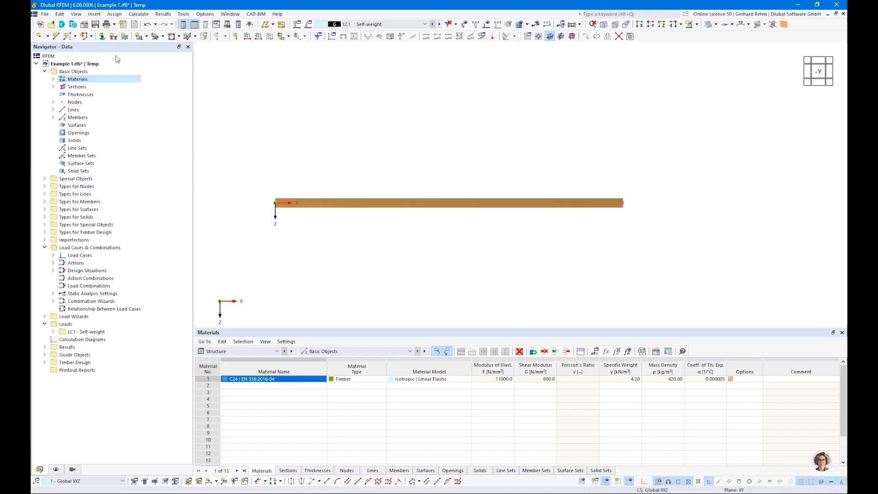
# - Create a nodal support fixed in uX, uY, uZ and φX with φY and φZ free, and assign it to the beam's start node at the origin
pyautogui.click(102, 36)
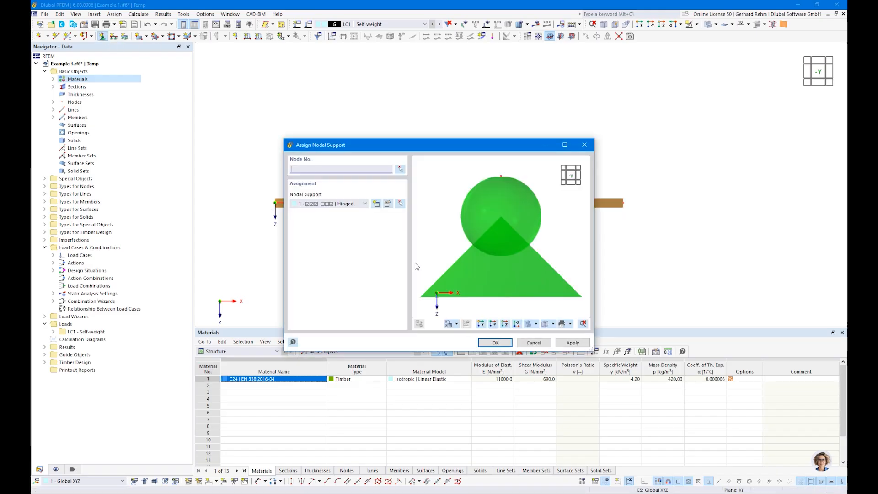
pyautogui.click(375, 204)
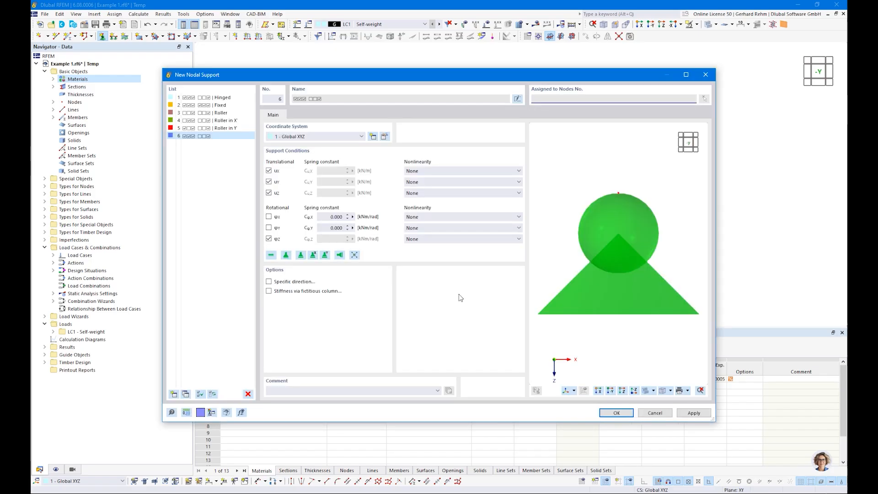
pyautogui.click(268, 238)
pyautogui.click(268, 217)
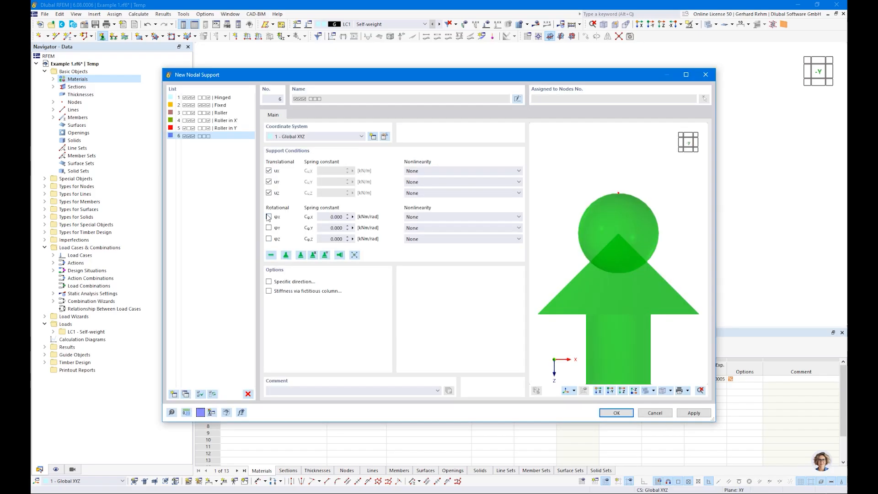
pyautogui.click(616, 413)
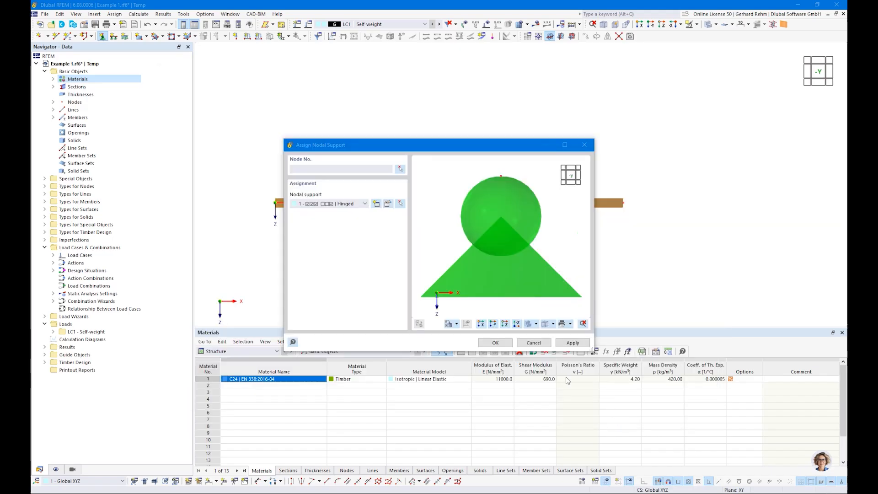
pyautogui.click(495, 344)
pyautogui.moveTo(258, 193); pyautogui.dragTo(316, 240)
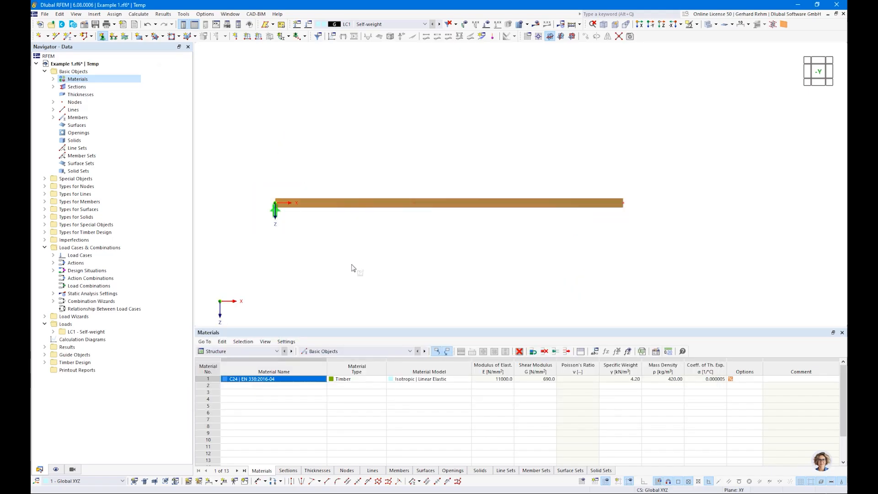
# - Create a second nodal support fixed only in uY, uZ and φX, and assign it to the beam's middle and far end nodes
pyautogui.click(102, 37)
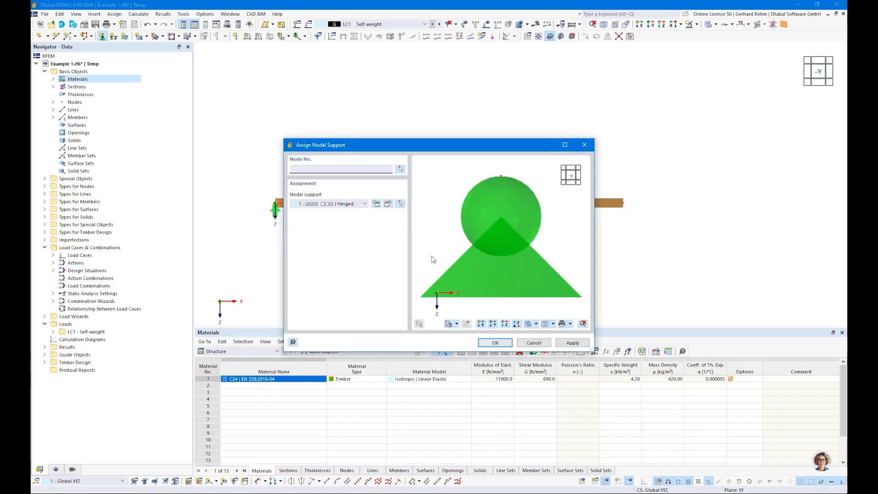
pyautogui.click(376, 205)
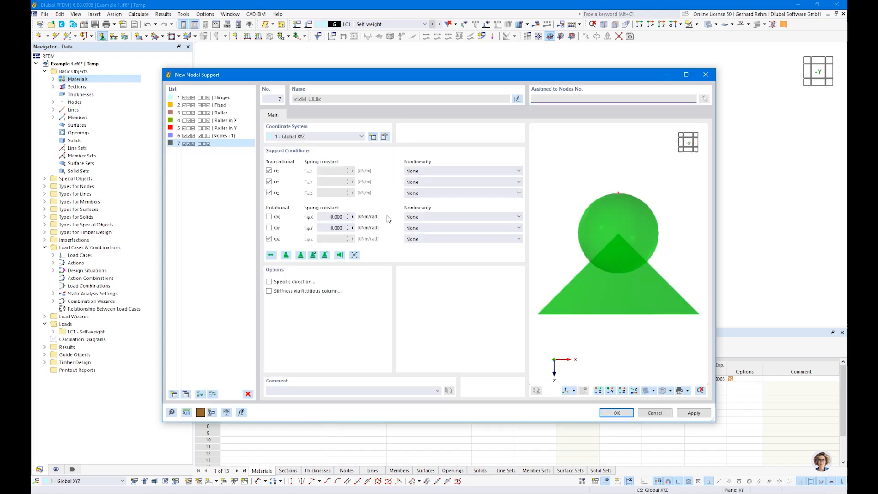
pyautogui.click(269, 171)
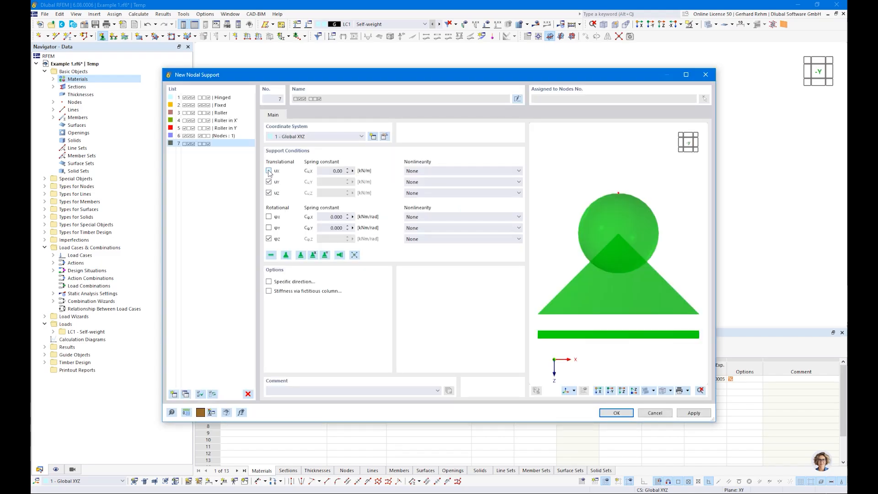
pyautogui.click(268, 238)
pyautogui.click(268, 216)
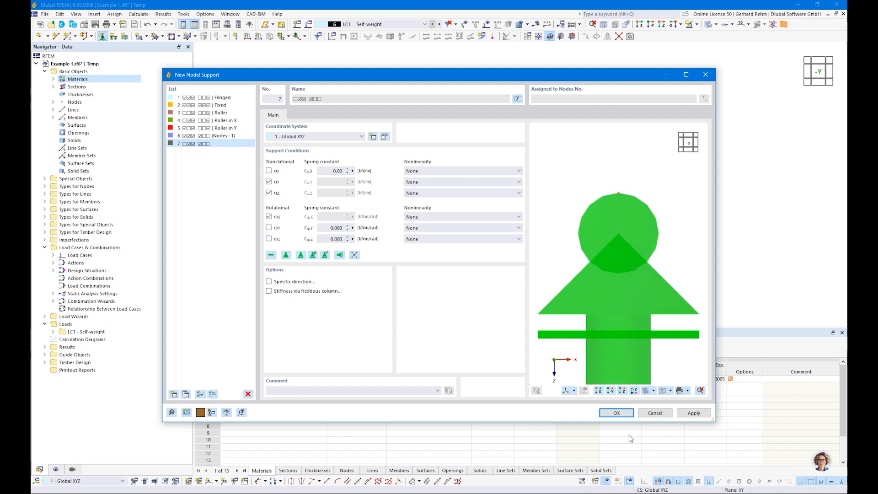
pyautogui.click(617, 413)
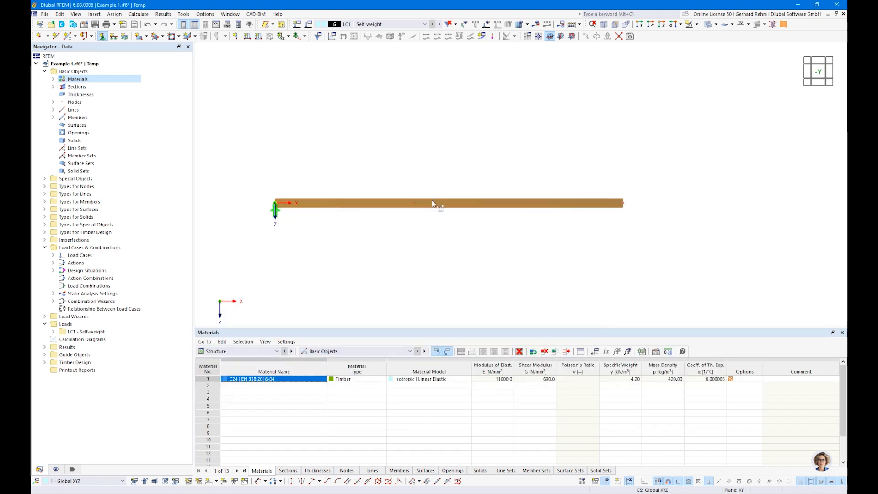
pyautogui.moveTo(399, 175); pyautogui.dragTo(669, 229)
pyautogui.keyDown('ctrl'); pyautogui.moveTo(719, 222); pyautogui.dragTo(487, 277, button='middle'); pyautogui.keyUp('ctrl')
pyautogui.press('Escape')
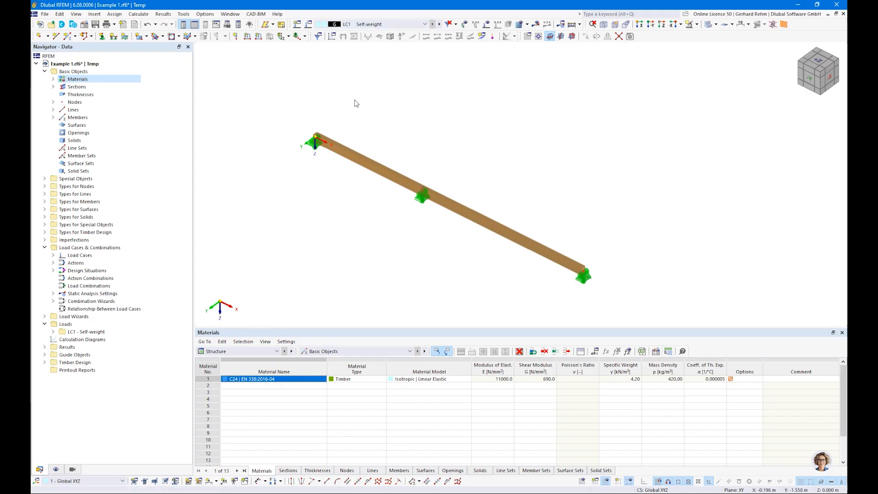
pyautogui.hotkey('ctrl', '2')
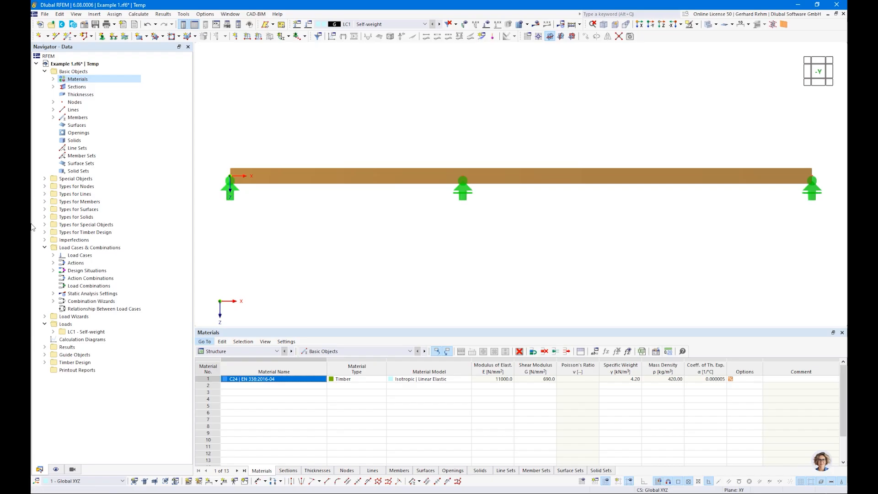
# - Open the load case settings for LC1 Self-weight and check its active self-weight factor in direction Z
pyautogui.doubleClick(78, 255)
pyautogui.rightClick(76, 263)
pyautogui.click(105, 271)
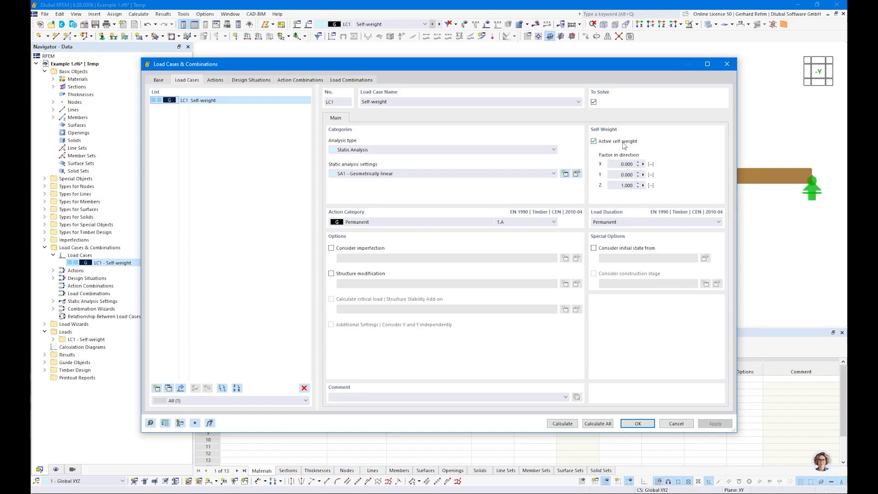
pyautogui.click(627, 184)
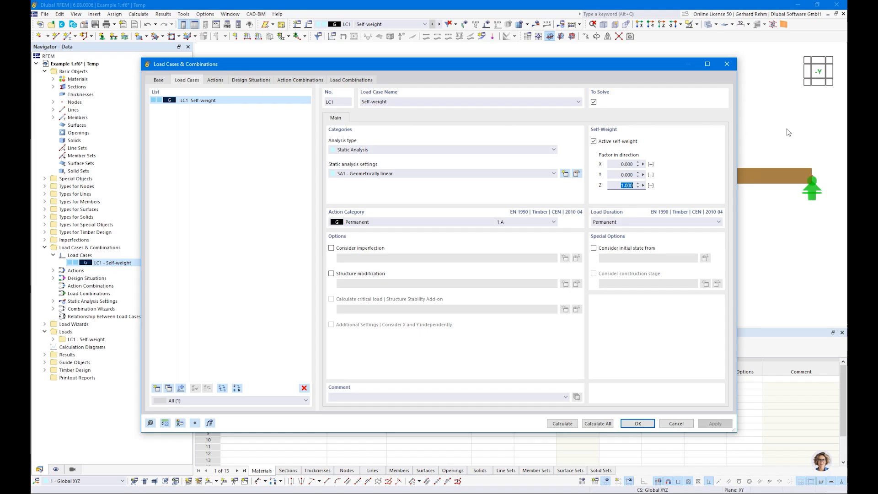
pyautogui.press('ctrl')
pyautogui.press('ctrl')
# - Add a load case named "Imposed Load 1" with action category imposed loads category A: domestic, residential areas
pyautogui.click(157, 388)
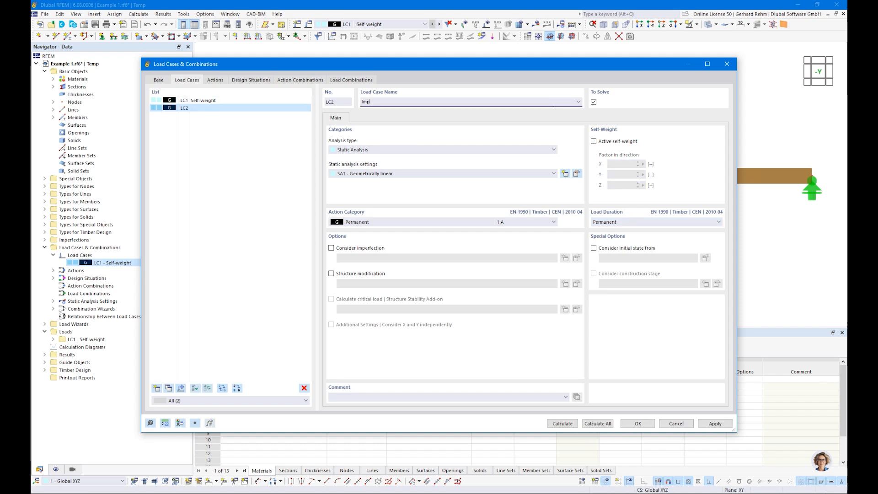
pyautogui.write('Imposed Load 1')
pyautogui.click(438, 224)
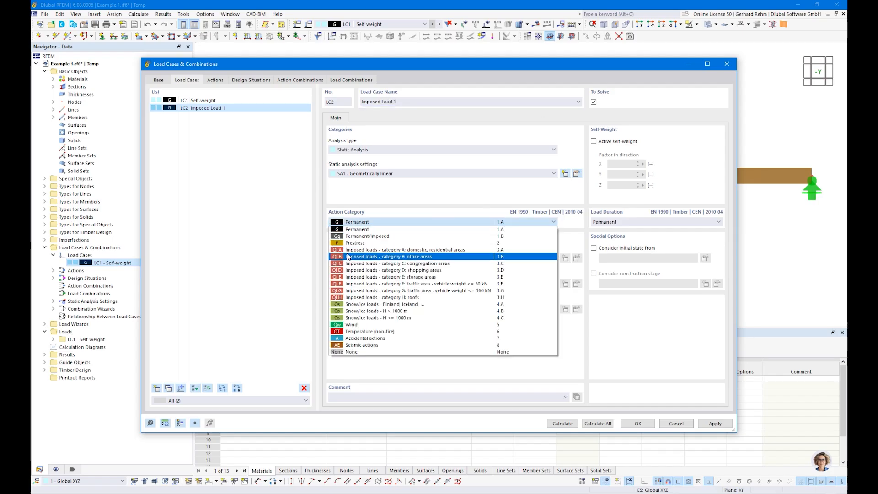
pyautogui.click(397, 250)
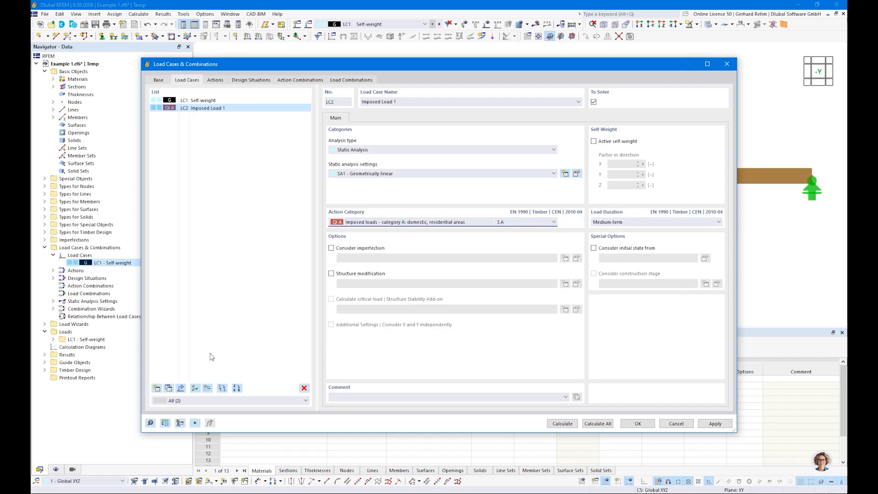
# - Copy the Imposed Load 1 case, rename the copy "Imposed Load 2", and accept the load cases
pyautogui.click(169, 389)
pyautogui.click(413, 103)
pyautogui.press('BackSpace')
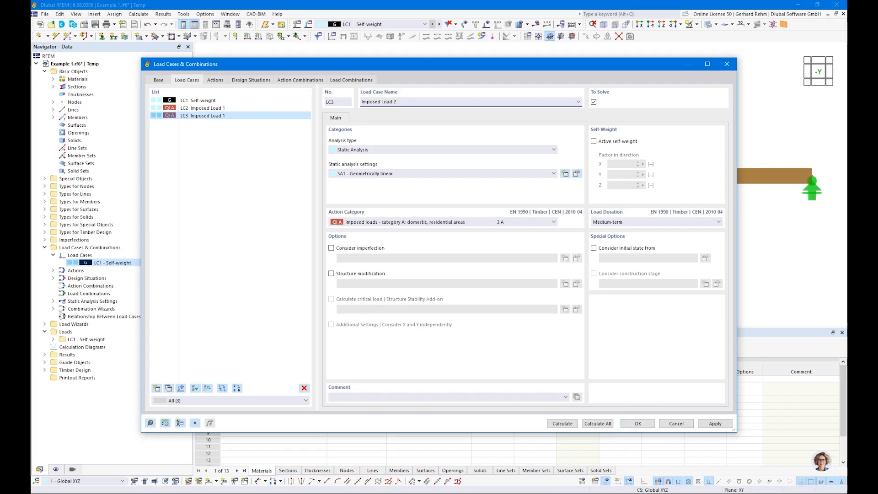
pyautogui.click(637, 424)
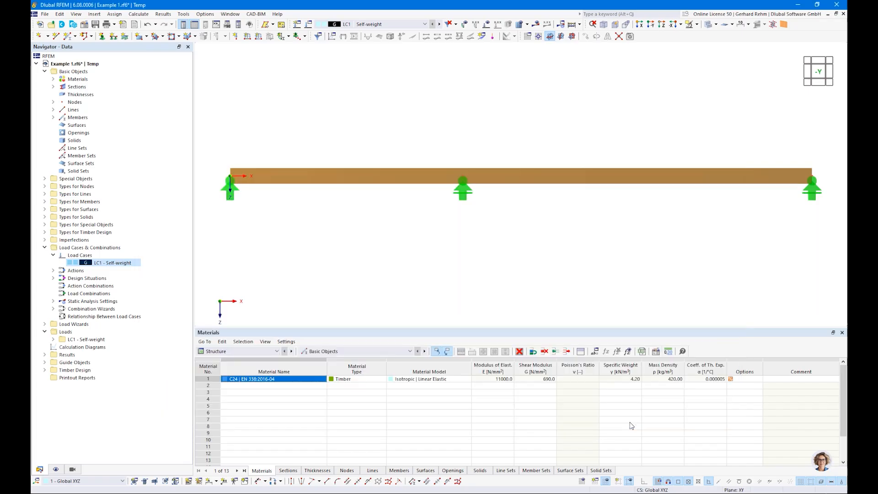
# - Make LC1 Self-weight the current load case and define a uniform member force load of 2.5 kN/m in direction ZL
pyautogui.scroll(-2, 535, 260)
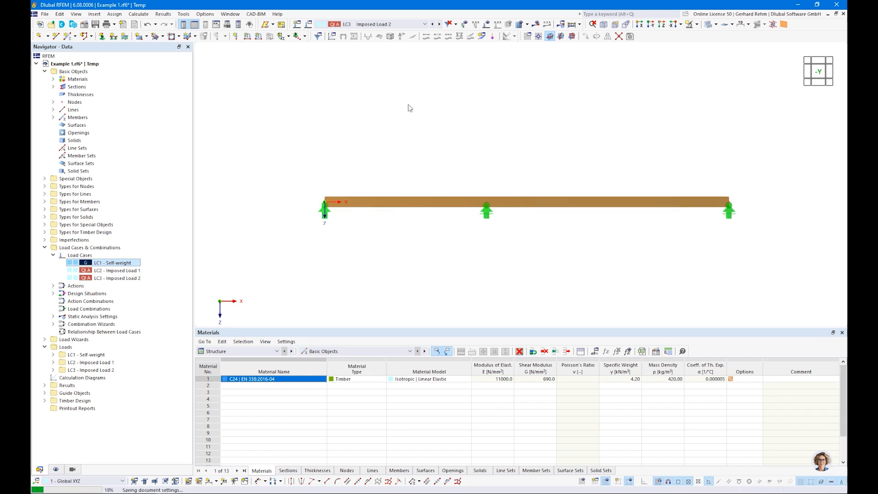
pyautogui.click(360, 28)
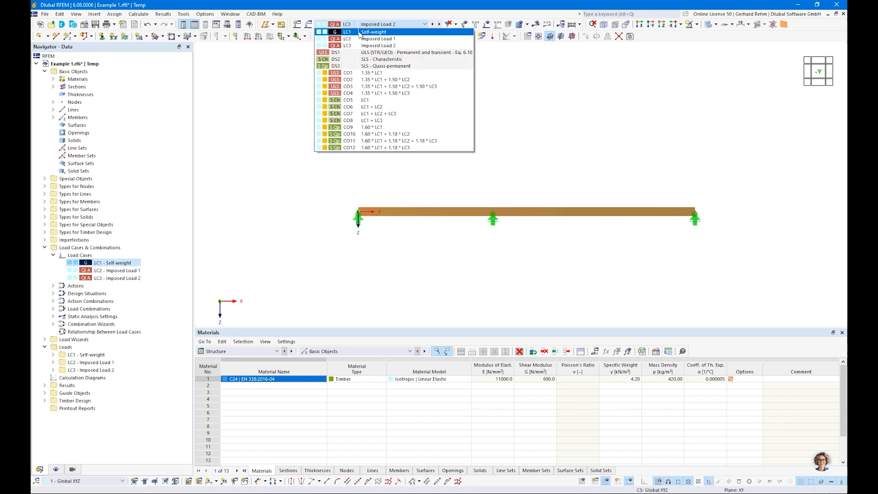
pyautogui.click(361, 35)
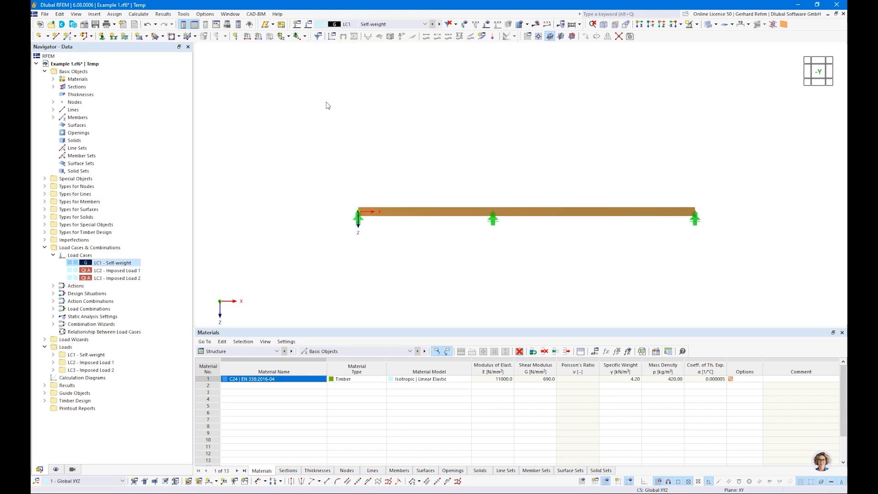
pyautogui.click(248, 40)
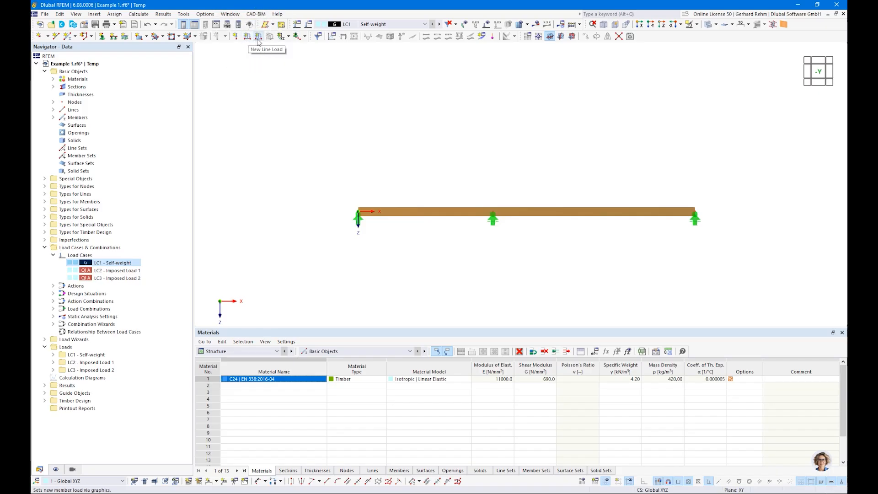
pyautogui.click(236, 37)
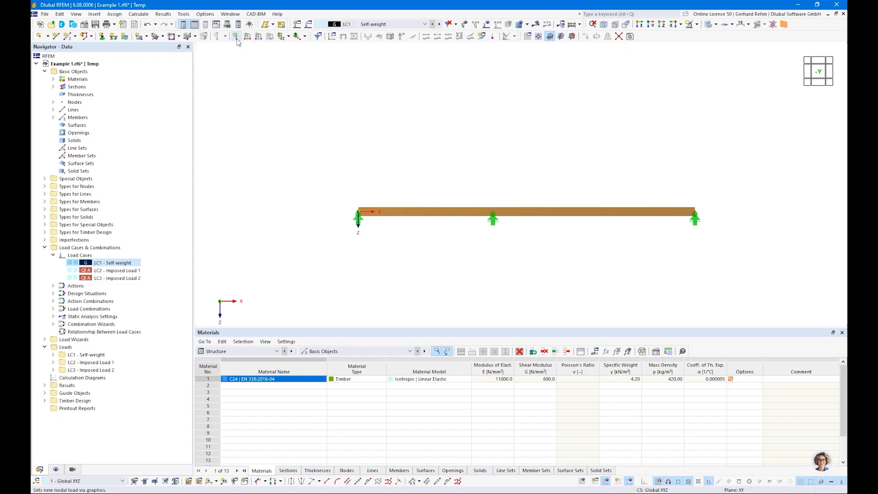
pyautogui.click(259, 37)
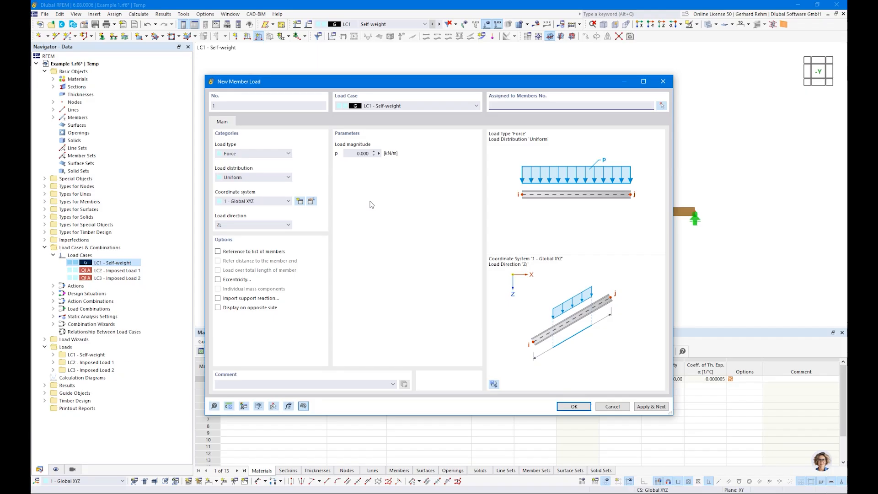
pyautogui.press('Tab')
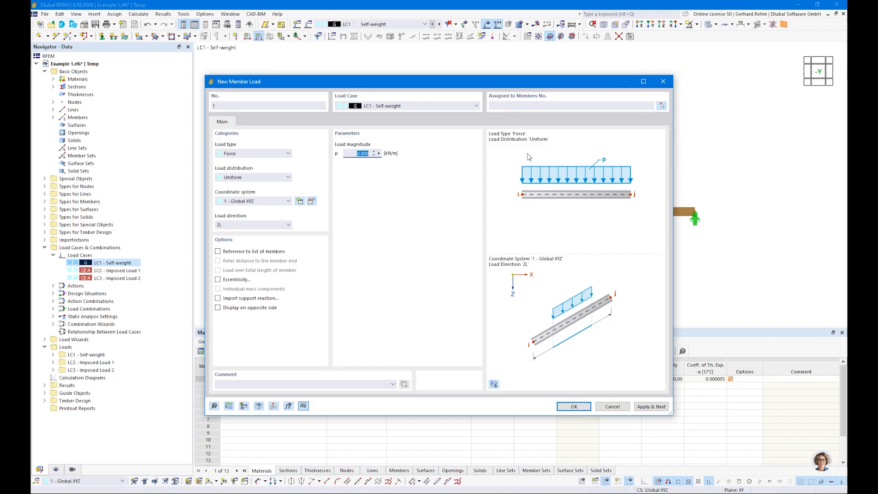
pyautogui.moveTo(476, 86); pyautogui.dragTo(533, 114)
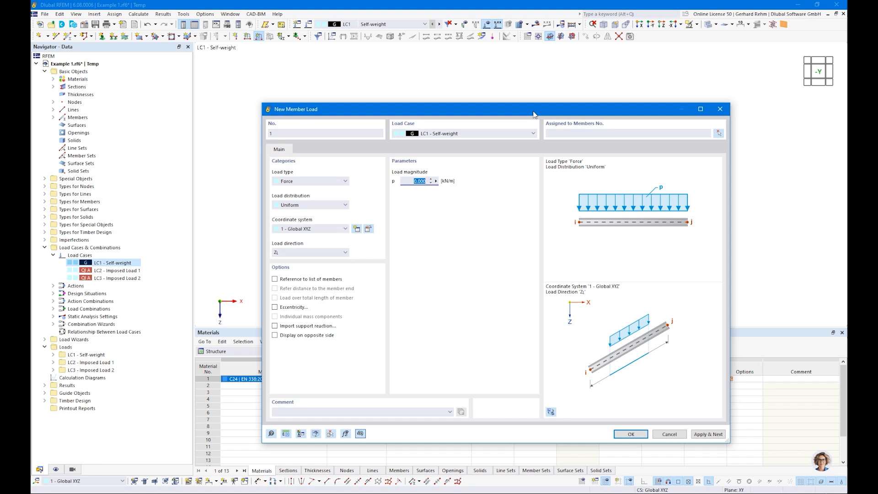
pyautogui.write('2,5')
pyautogui.click(631, 433)
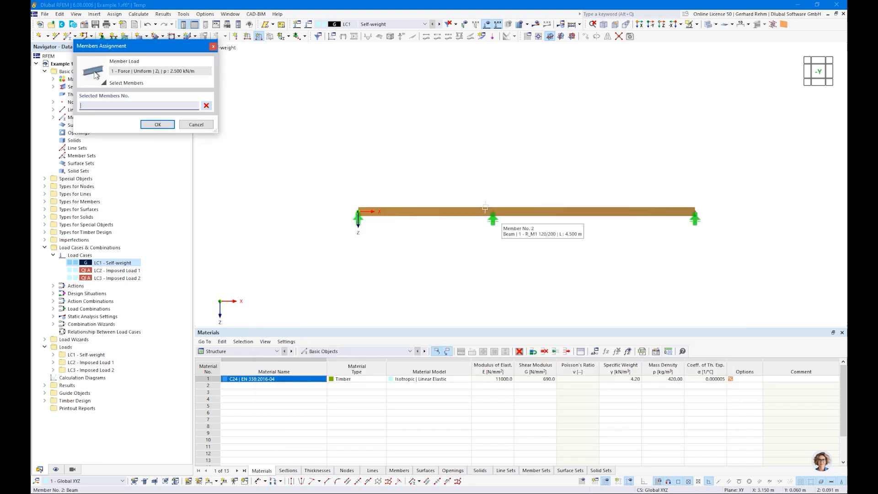
# - Assign the 2.5 kN/m self-weight member load to both beam spans, members 1 and 2
pyautogui.click(443, 206)
pyautogui.click(549, 211)
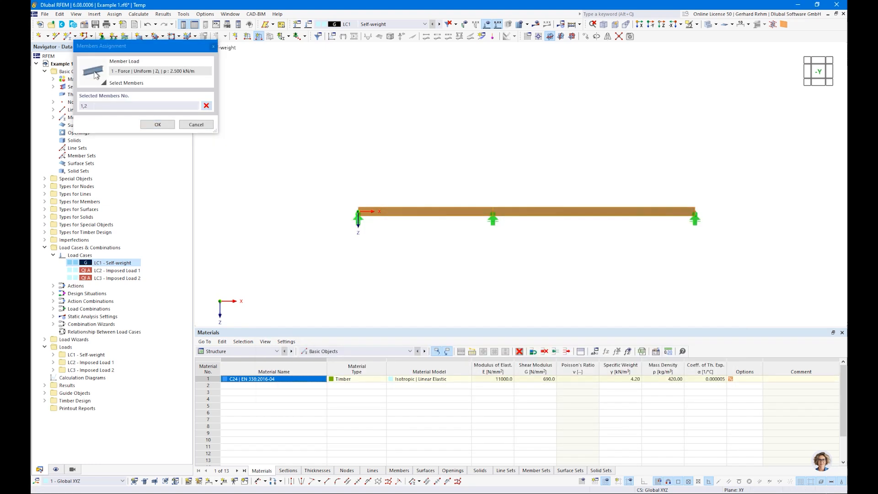
pyautogui.click(158, 125)
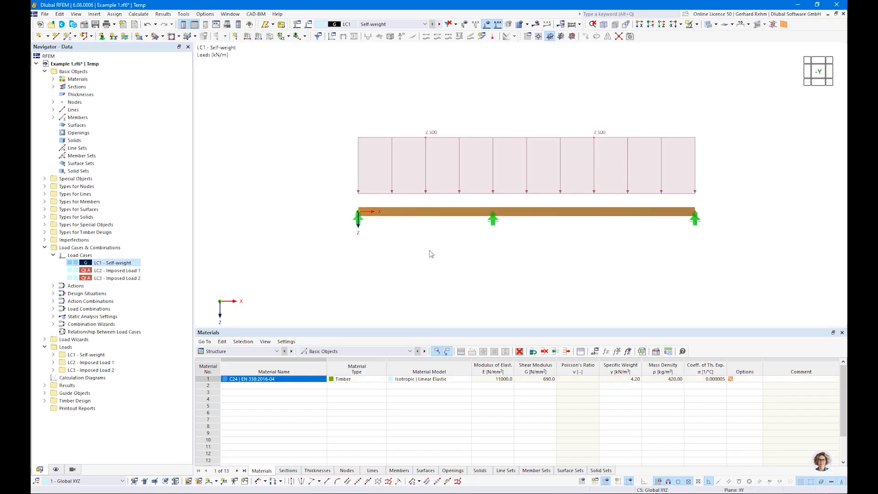
# - Add a uniform member load of 3 kN/m in load case LC2 Imposed Load 1 on the first span, member 1
pyautogui.click(439, 24)
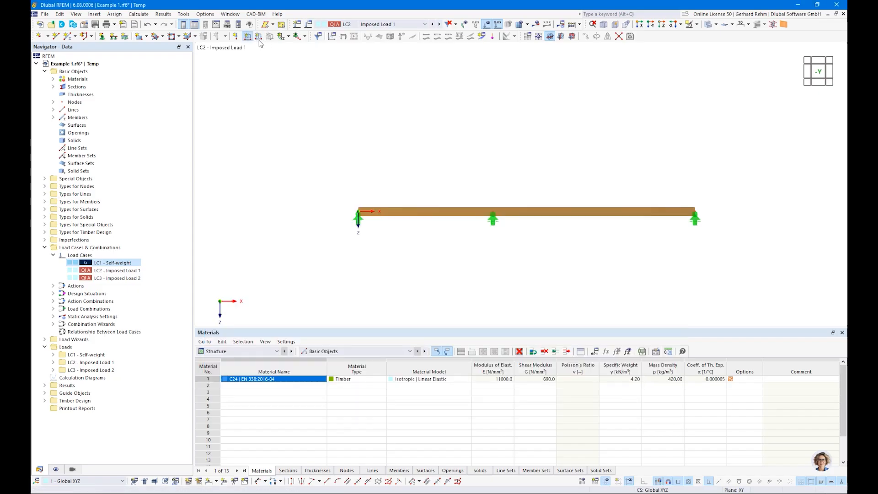
pyautogui.click(259, 36)
pyautogui.click(420, 181)
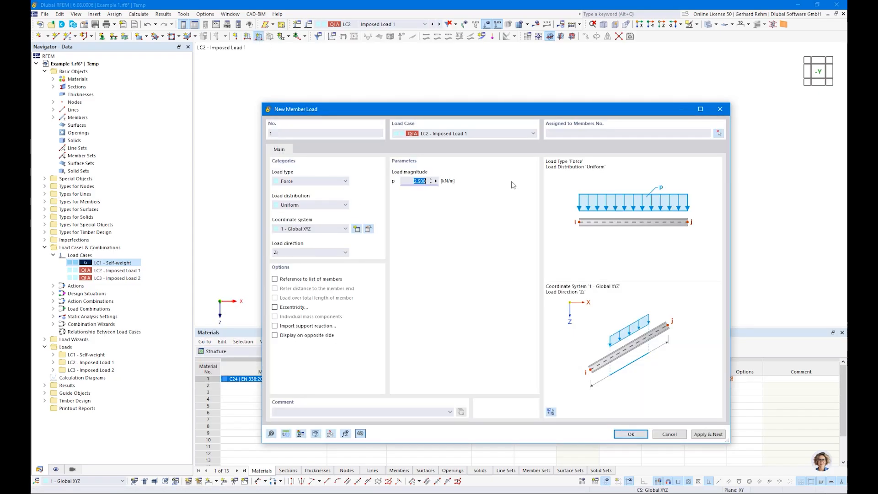
pyautogui.write('3')
pyautogui.press('Tab')
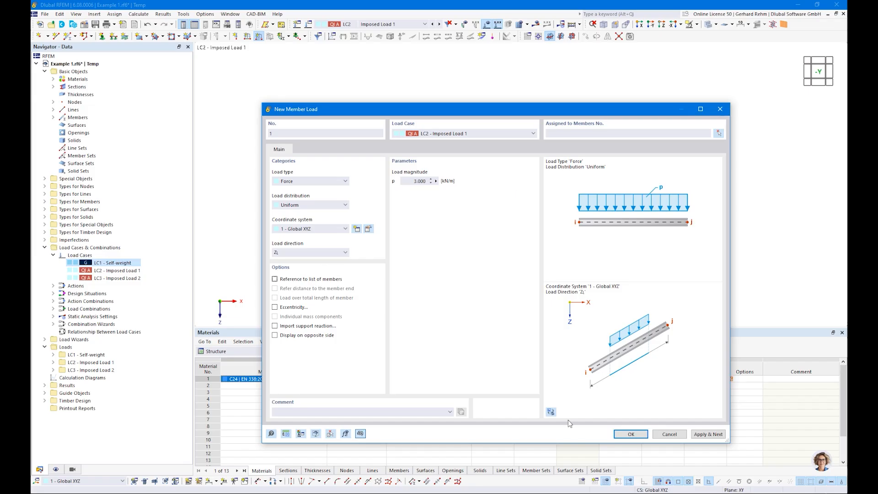
pyautogui.click(630, 434)
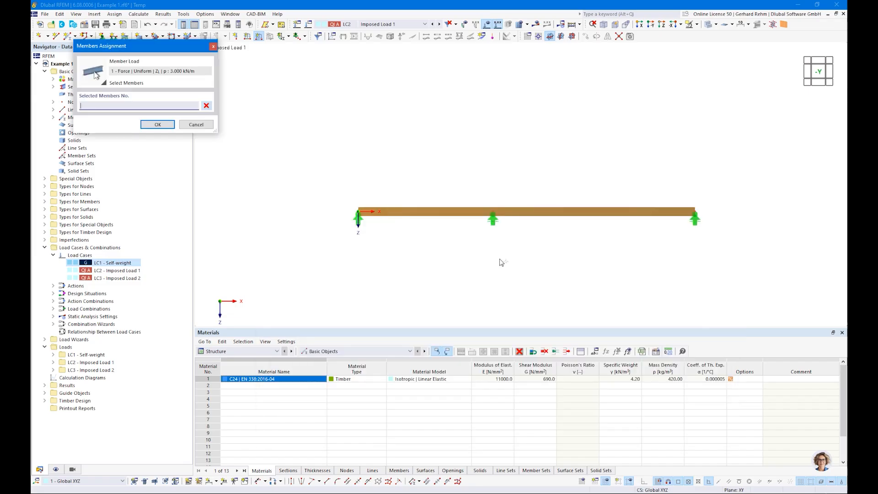
pyautogui.click(452, 213)
pyautogui.click(167, 126)
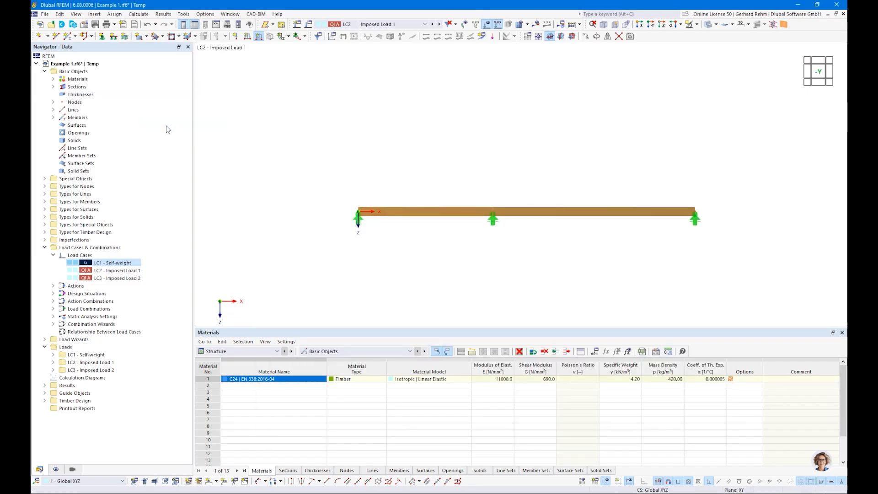
# - Add a uniform 3 kN/m member load in load case LC3 Imposed Load 2 on the second span, member 2
pyautogui.click(439, 24)
pyautogui.click(259, 36)
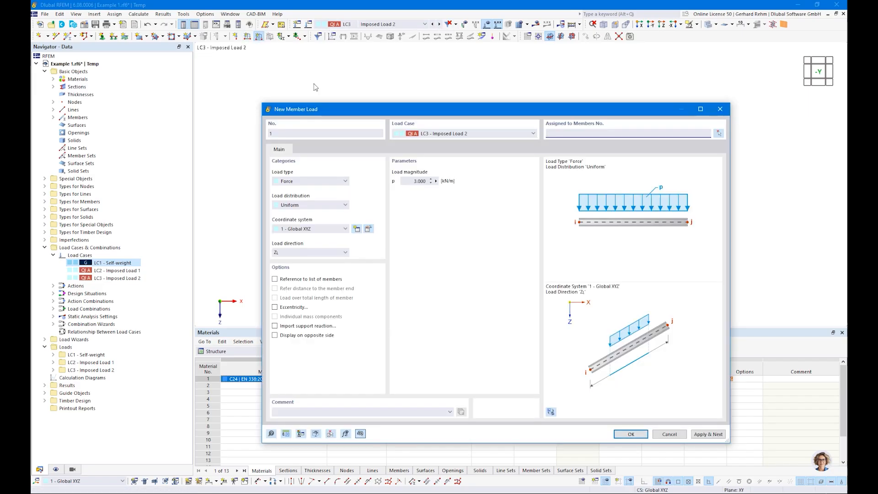
pyautogui.click(630, 434)
pyautogui.click(551, 213)
pyautogui.click(149, 126)
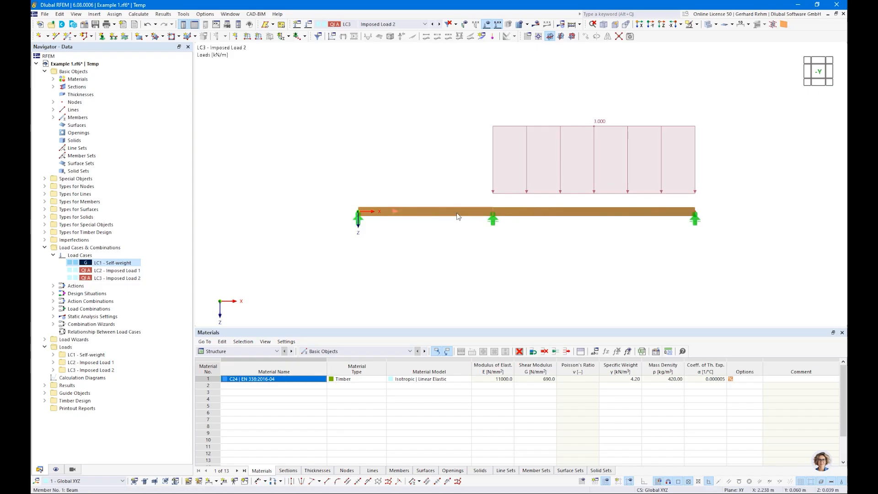
# - Look over the available load cases and combinations, and open the settings for load cases and combinations
pyautogui.click(371, 25)
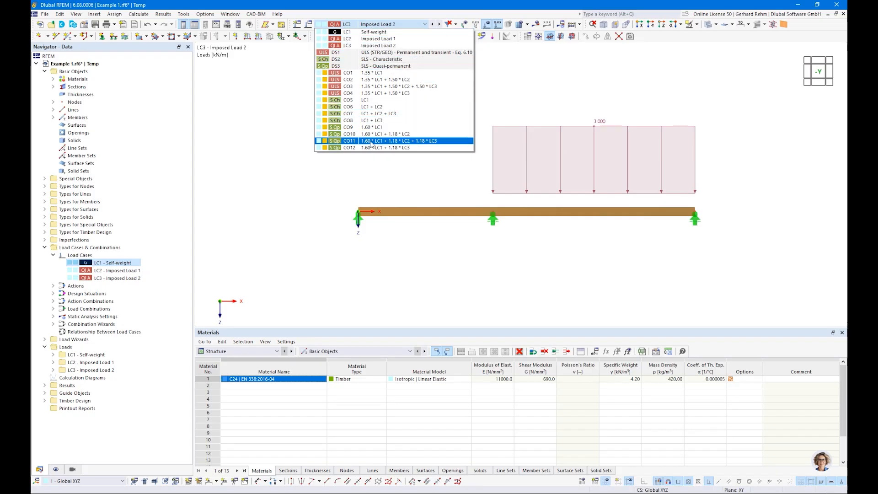
pyautogui.click(286, 197)
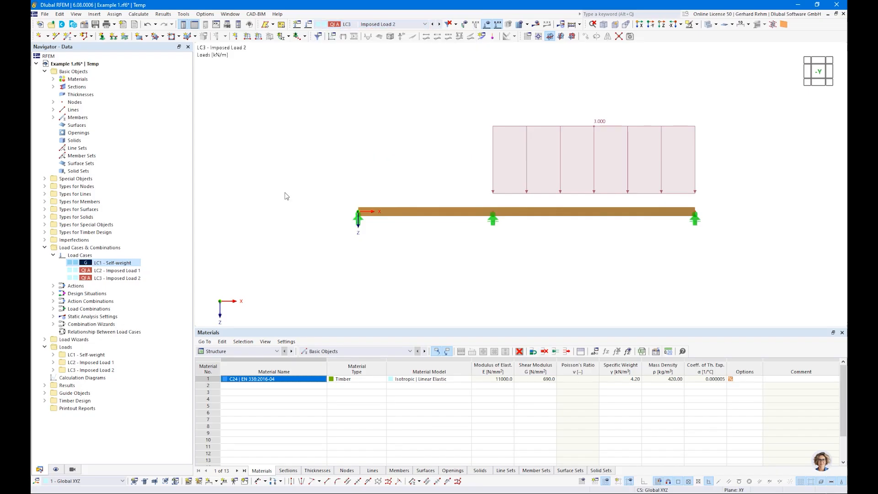
pyautogui.rightClick(69, 247)
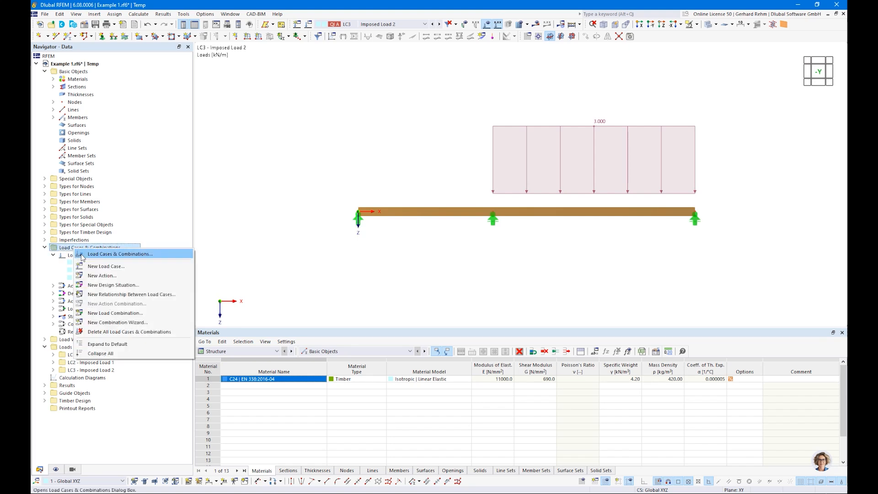
pyautogui.click(68, 255)
pyautogui.doubleClick(69, 256)
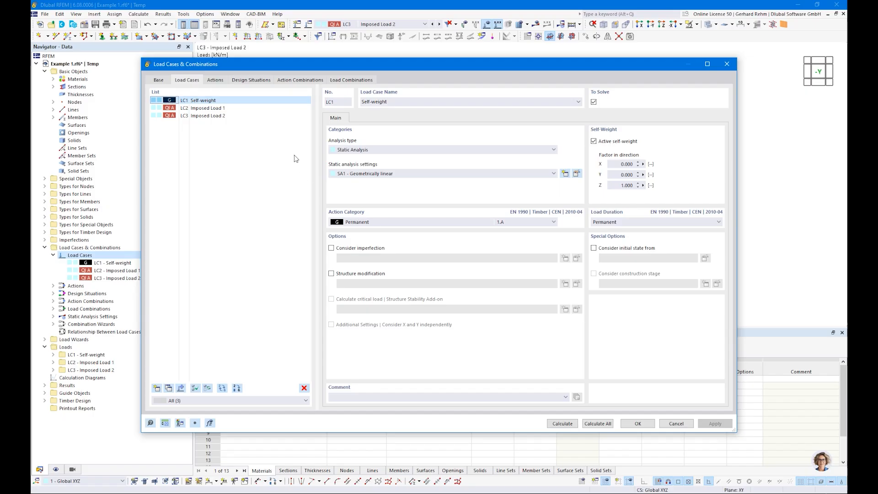
# - Review the imposed loads category A action, checking its assigned load cases and the available action types
pyautogui.click(214, 82)
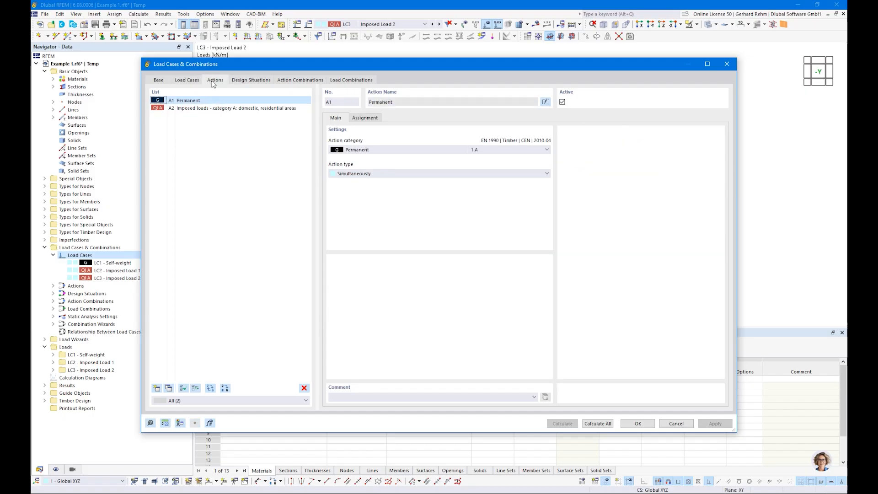
pyautogui.click(183, 110)
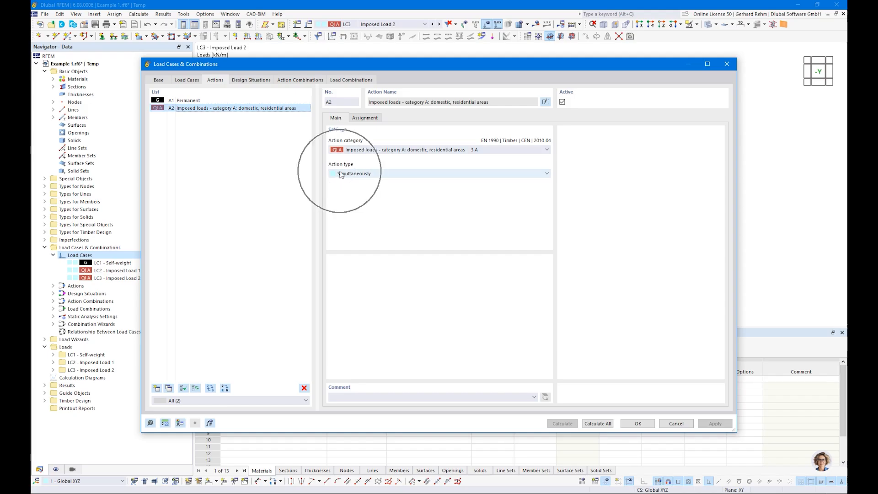
pyautogui.click(367, 118)
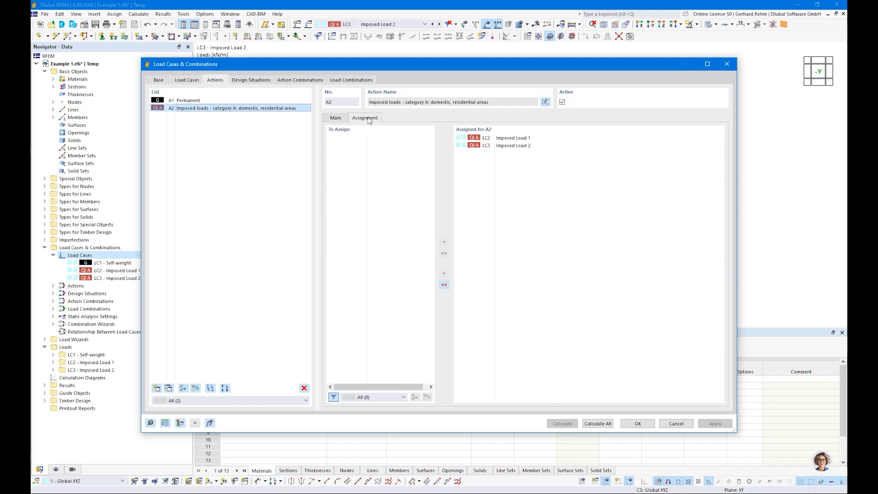
pyautogui.click(336, 118)
pyautogui.click(347, 174)
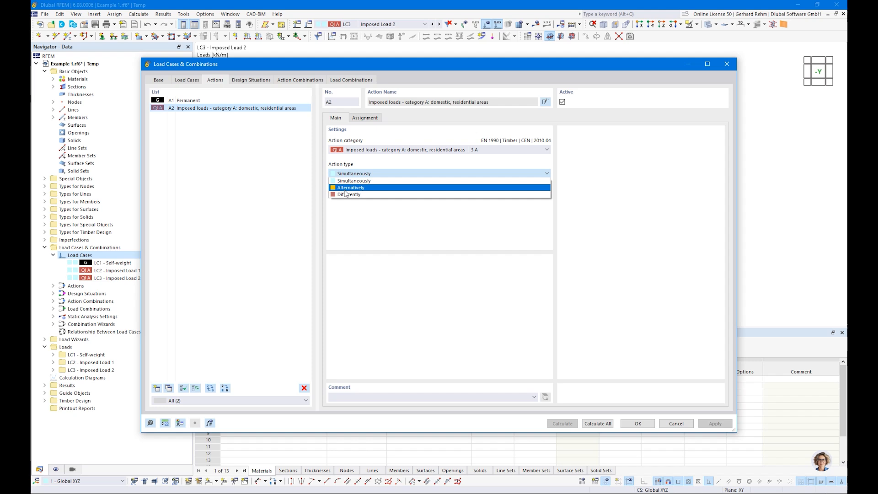
pyautogui.click(360, 223)
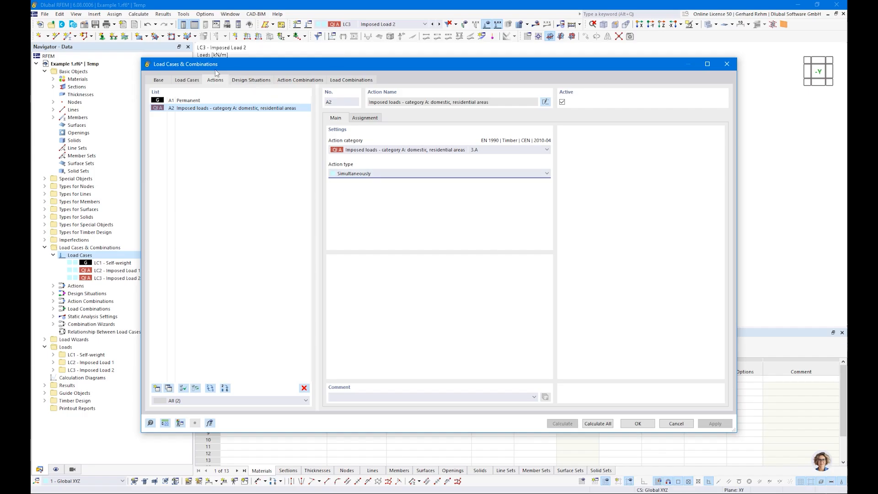
# - Set the combination wizard of all three design situations to load combinations with SA1 - Geometrically linear
pyautogui.click(248, 82)
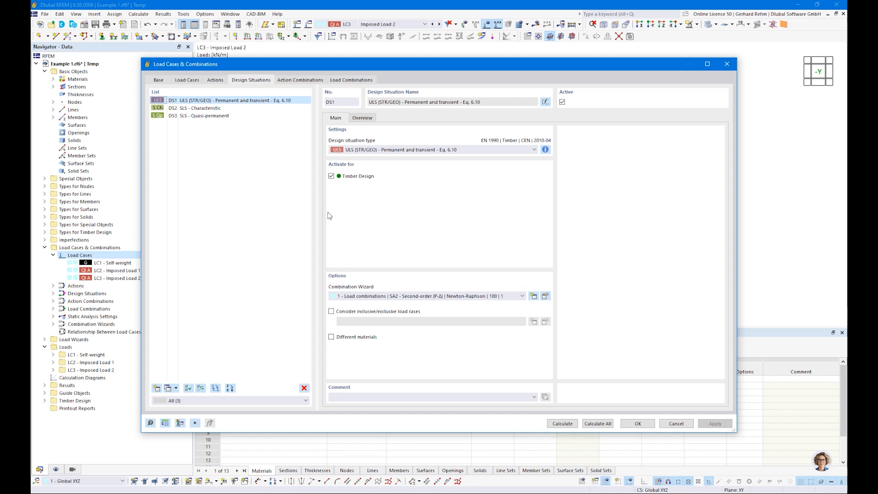
pyautogui.keyDown('shift'); pyautogui.click(204, 118); pyautogui.keyUp('shift')
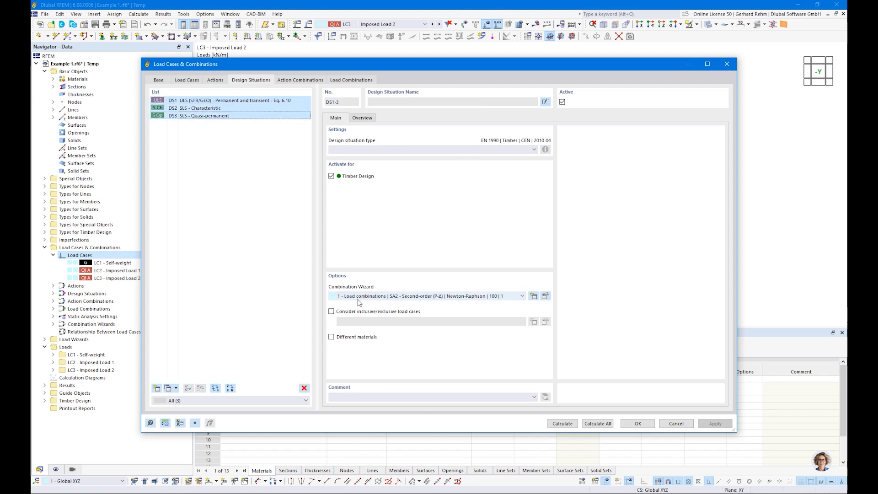
pyautogui.click(401, 298)
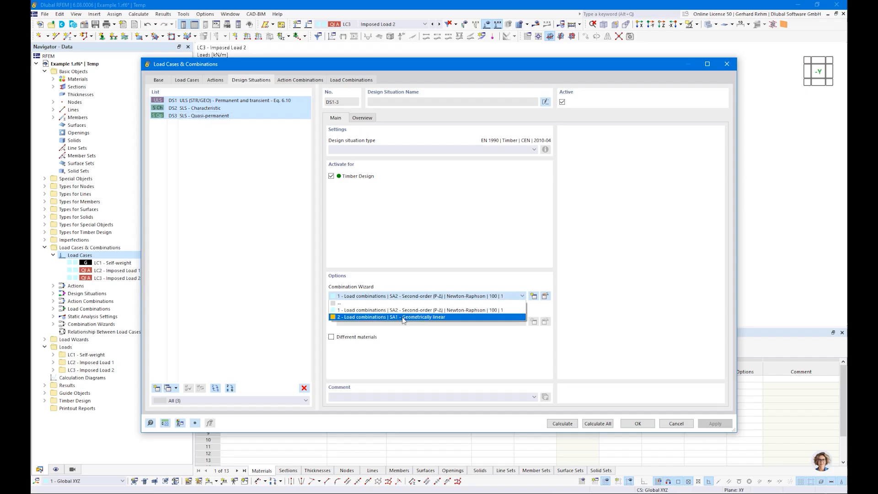
pyautogui.click(402, 317)
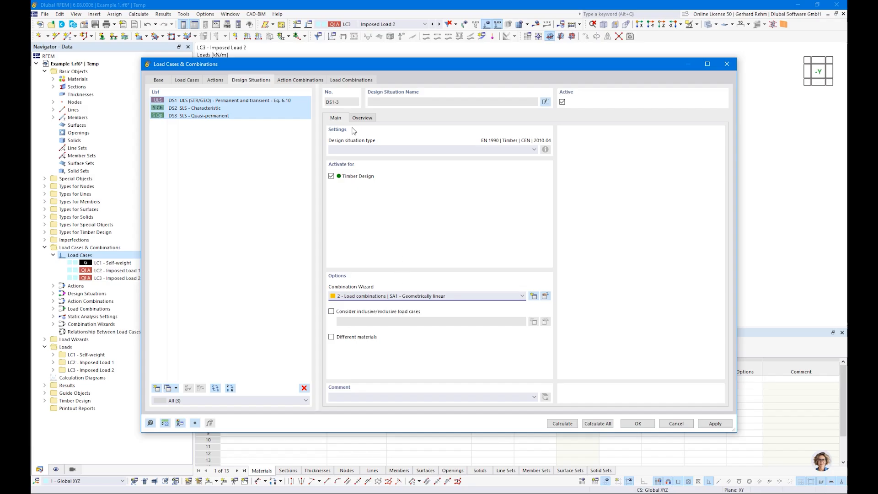
# - Review the generated action combinations and the settings of load combinations CO2 and CO3
pyautogui.click(304, 84)
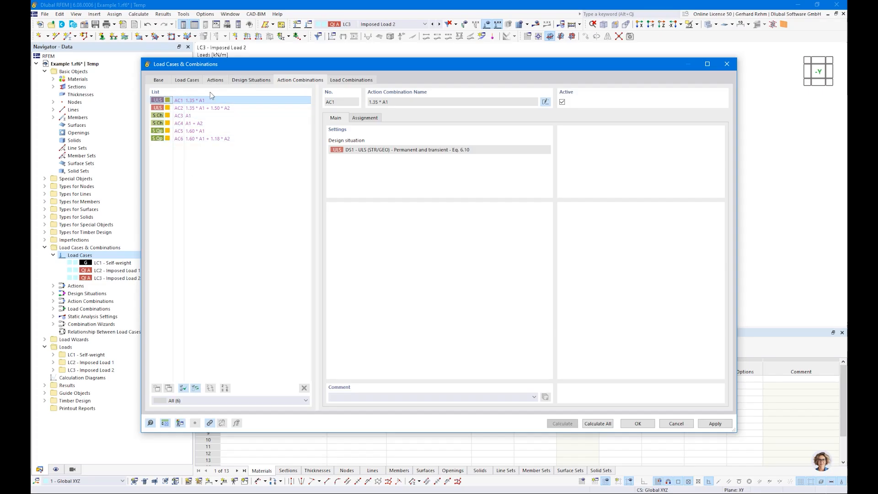
pyautogui.click(346, 80)
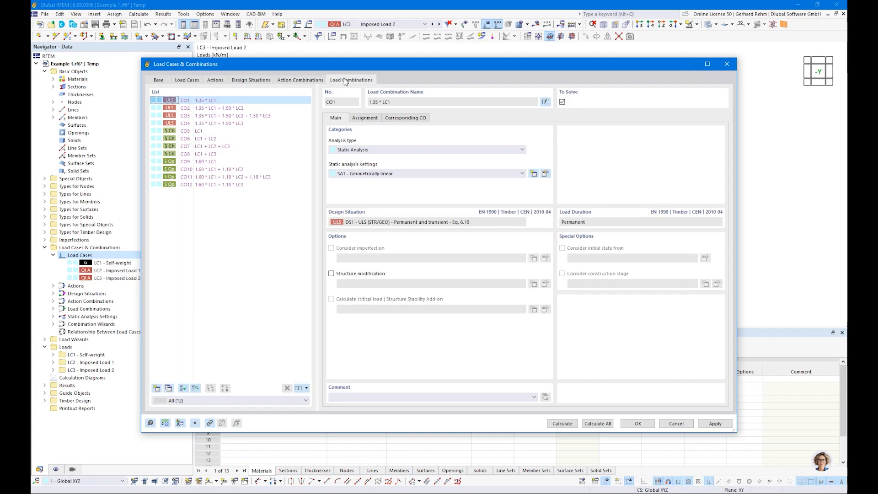
pyautogui.click(205, 110)
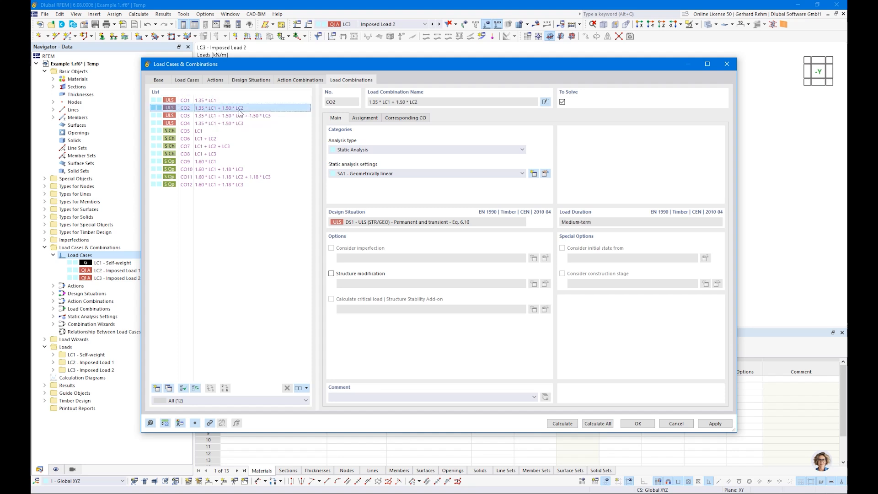
pyautogui.click(210, 117)
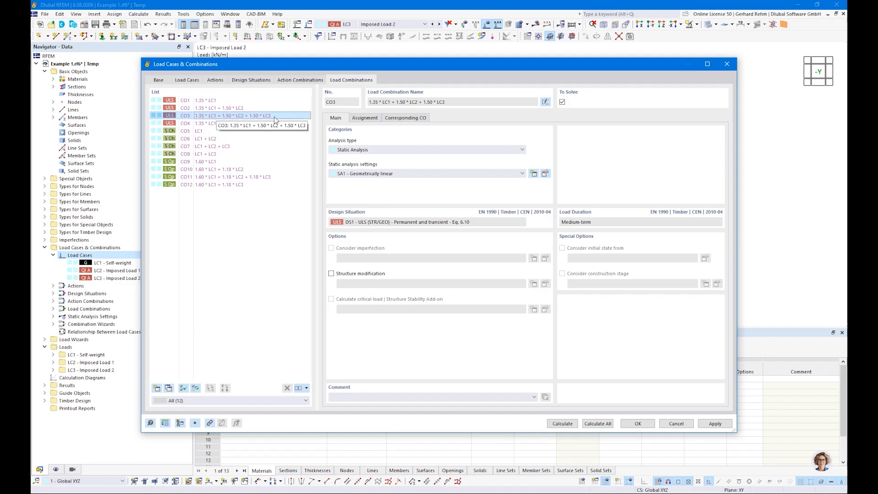
# - Review load combinations CO4, CO8, CO9, CO10 and CO12, examining the factors of the load cases assigned to CO12
pyautogui.click(194, 125)
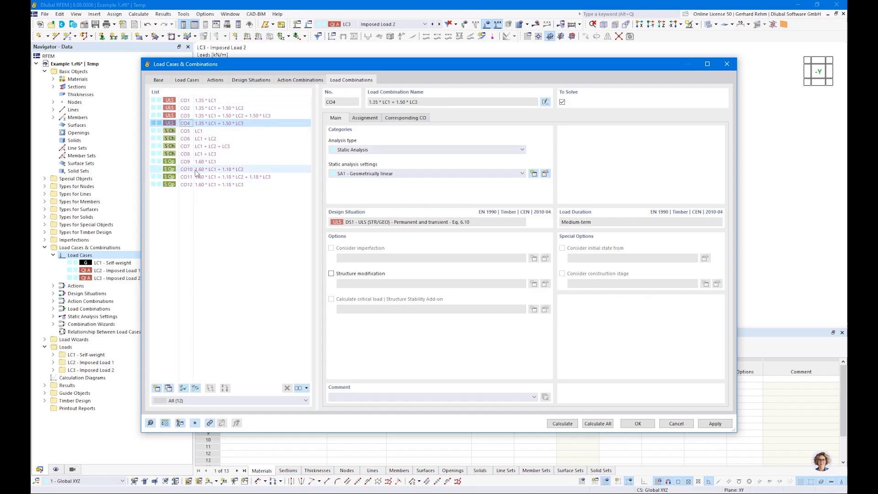
pyautogui.click(199, 155)
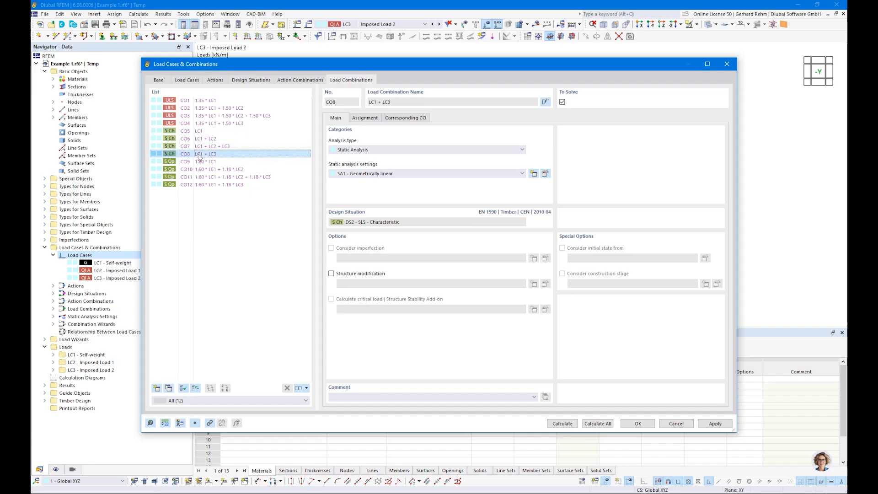
pyautogui.click(199, 161)
pyautogui.click(200, 169)
pyautogui.click(200, 185)
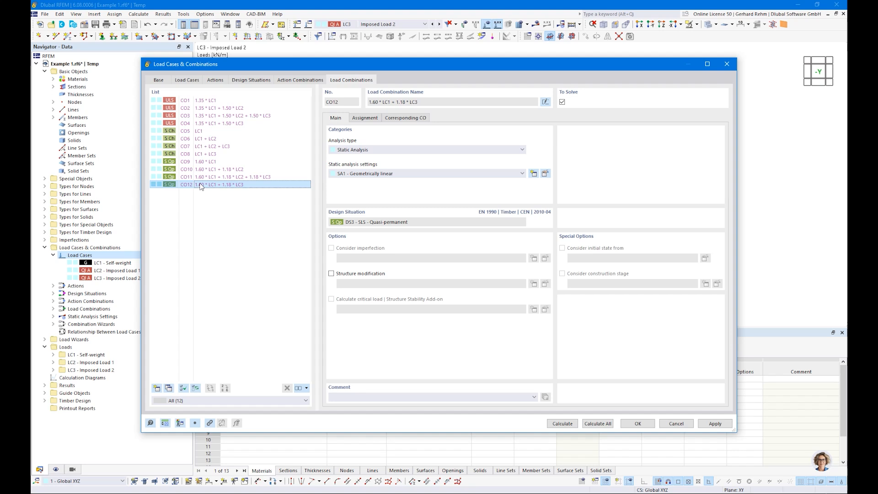
pyautogui.click(374, 118)
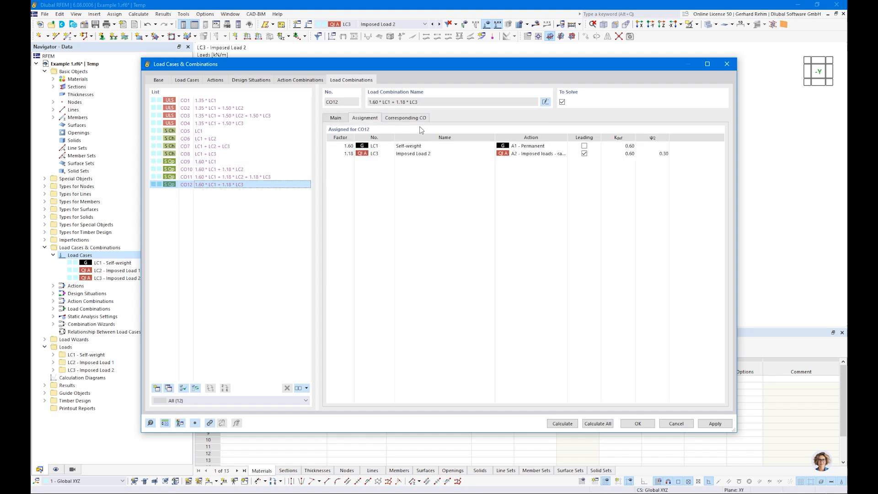
pyautogui.click(650, 154)
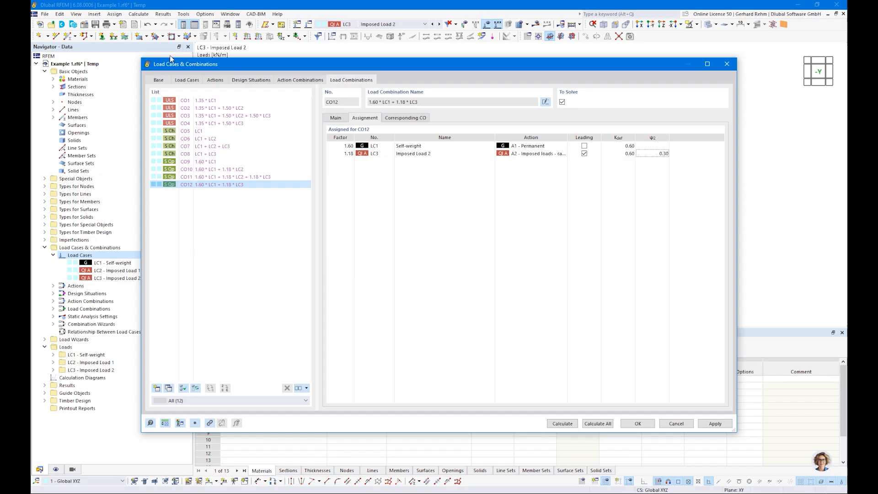
# - Check the timber deformation coefficient kdef in the EN 1990 partial factor settings and leave them without changes
pyautogui.click(158, 80)
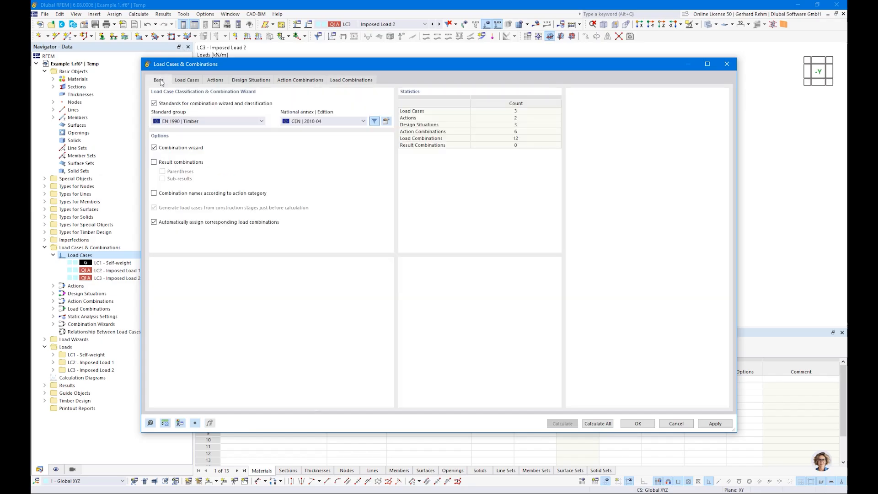
pyautogui.click(386, 121)
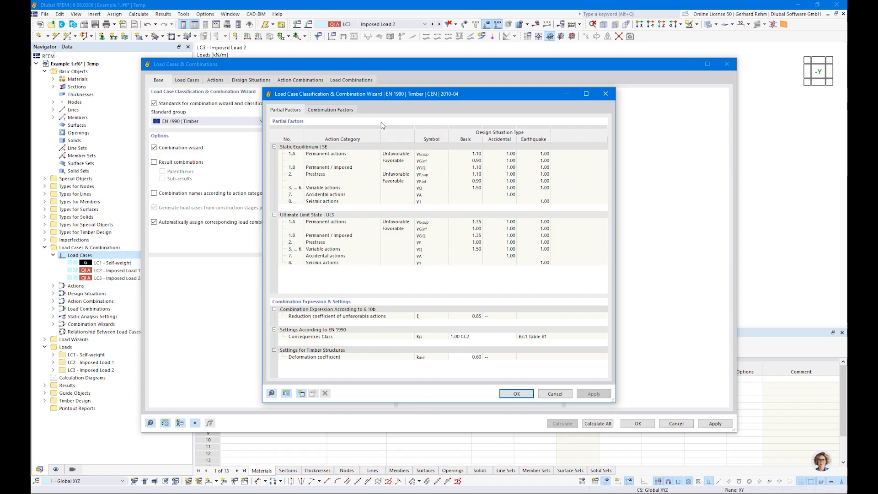
pyautogui.click(471, 356)
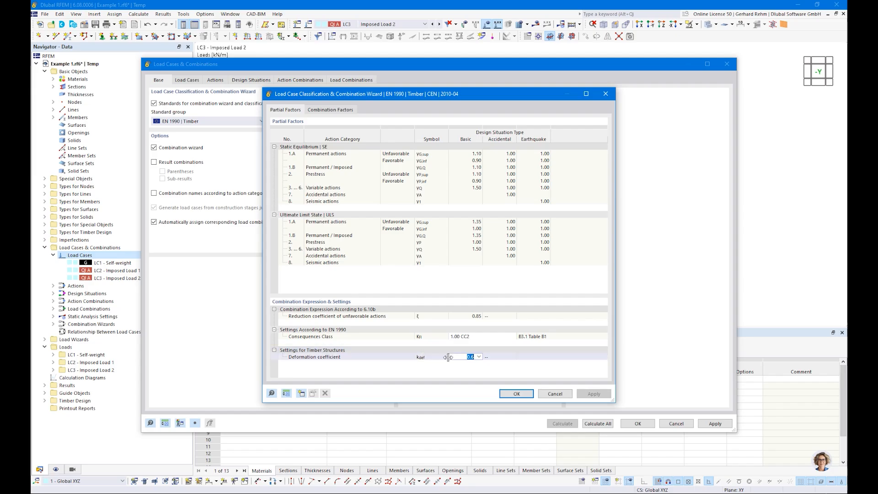
pyautogui.click(462, 361)
pyautogui.click(554, 393)
# - Review the SLS - Quasi-permanent design situation and accept the load cases and combinations settings
pyautogui.click(258, 81)
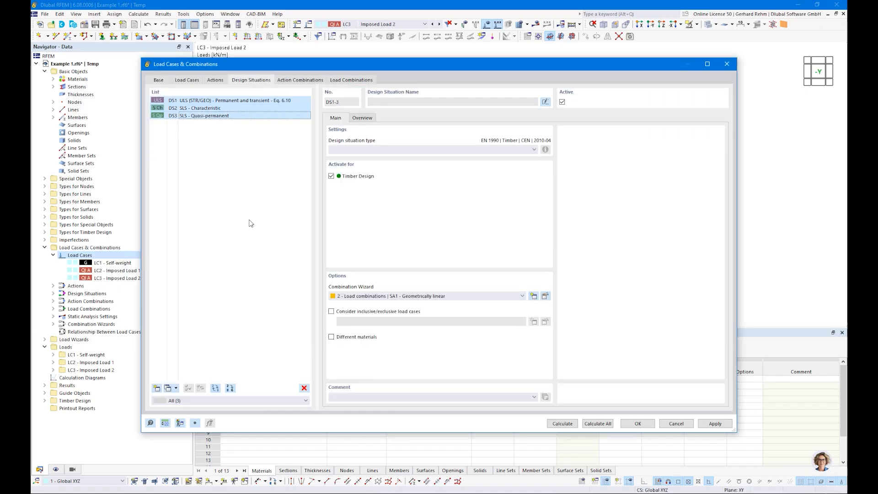
pyautogui.click(202, 116)
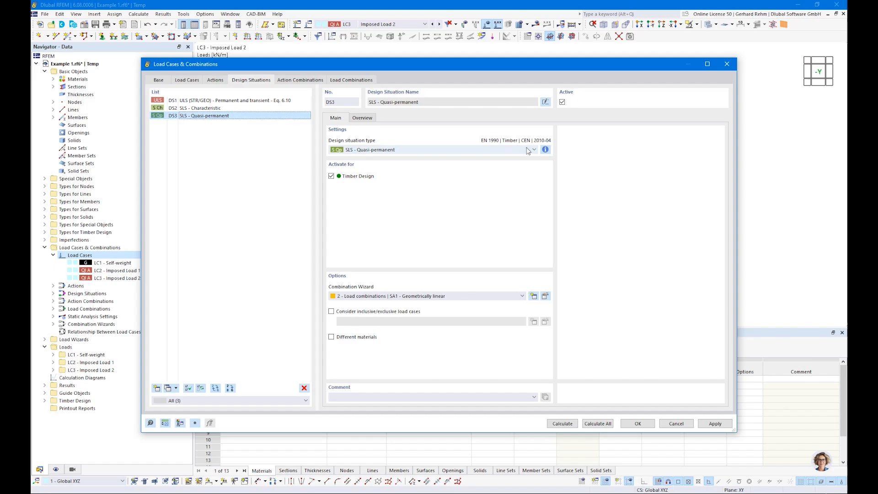
pyautogui.click(635, 423)
# - Select design situation DS1 ULS (STR/GEO) and calculate the model to display its results
pyautogui.click(373, 24)
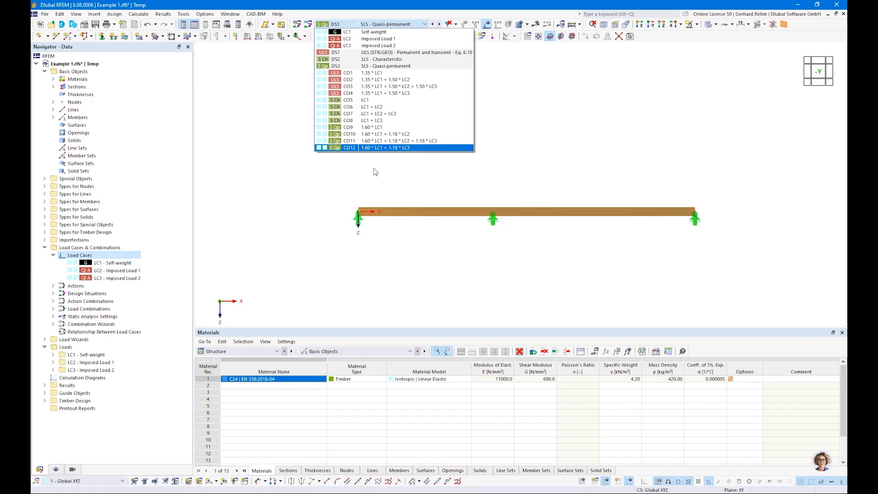
pyautogui.click(376, 53)
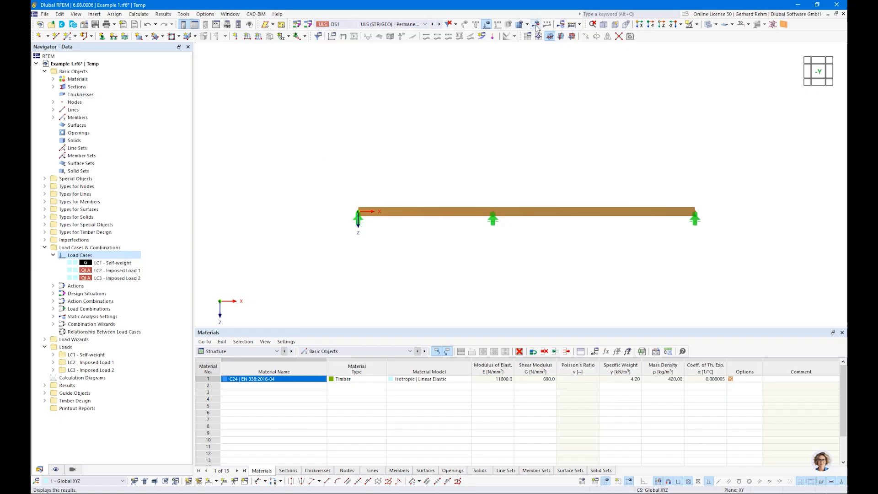
pyautogui.click(536, 23)
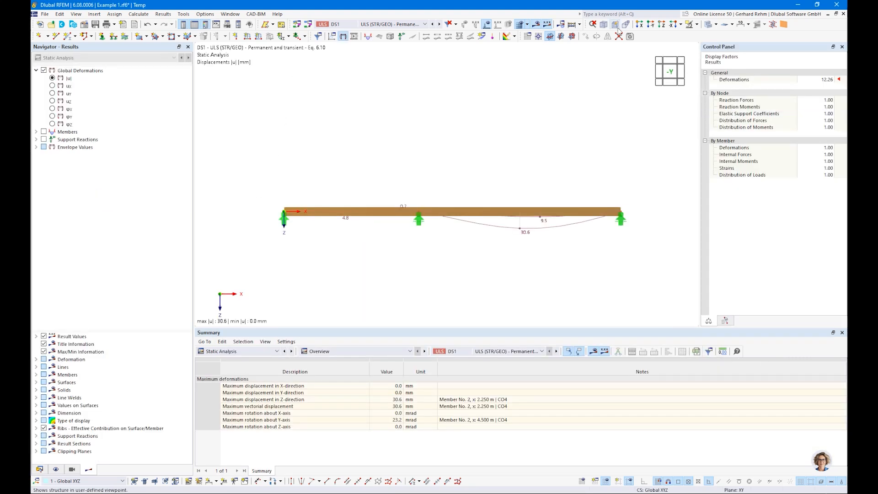
# - Show the model as a wireframe and set the deformation display factor to 32
pyautogui.click(708, 25)
pyautogui.click(816, 79)
pyautogui.click(831, 78)
pyautogui.click(831, 77)
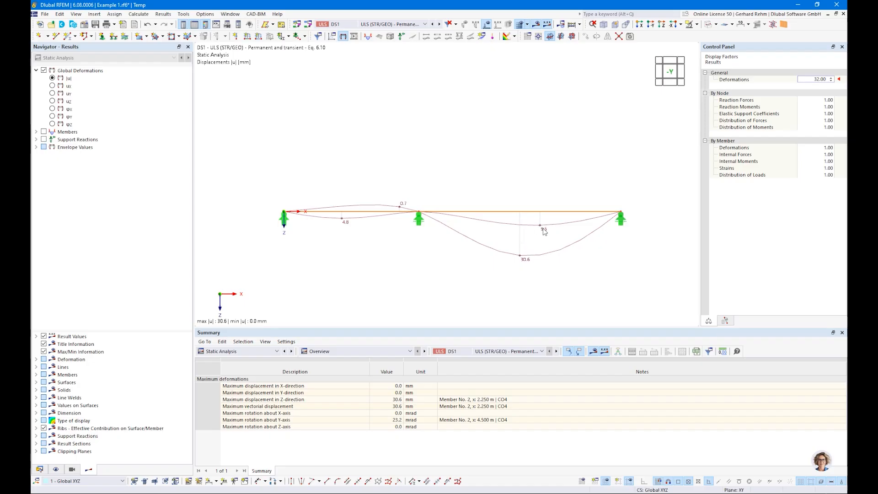
# - Compare the global deformations of load combinations CO1, CO2 and CO4 with the envelope of design situation DS1
pyautogui.click(388, 25)
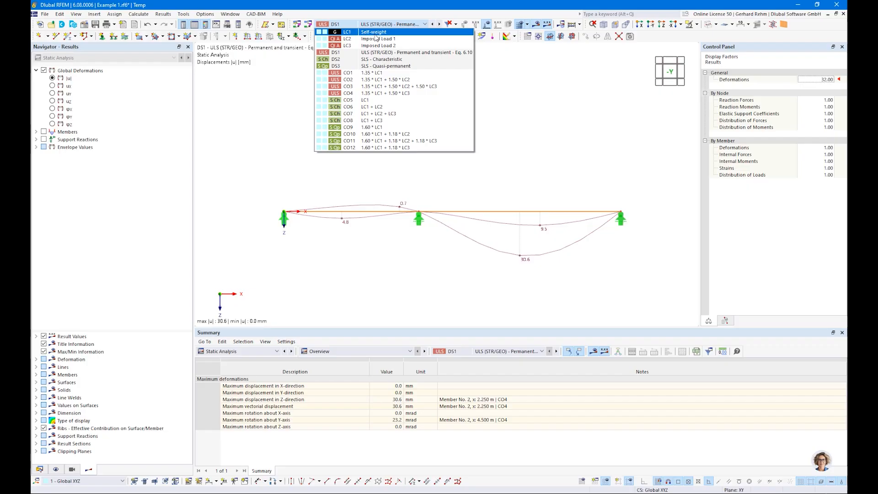
pyautogui.click(349, 74)
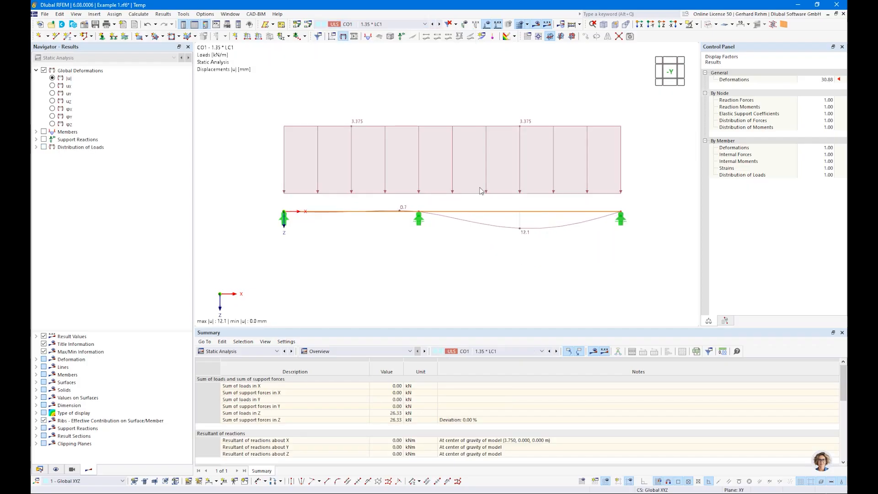
pyautogui.click(360, 24)
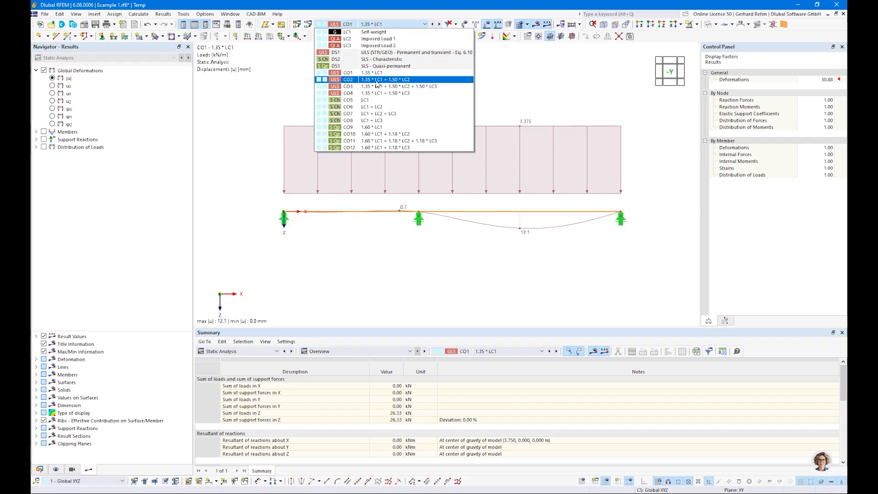
pyautogui.click(376, 80)
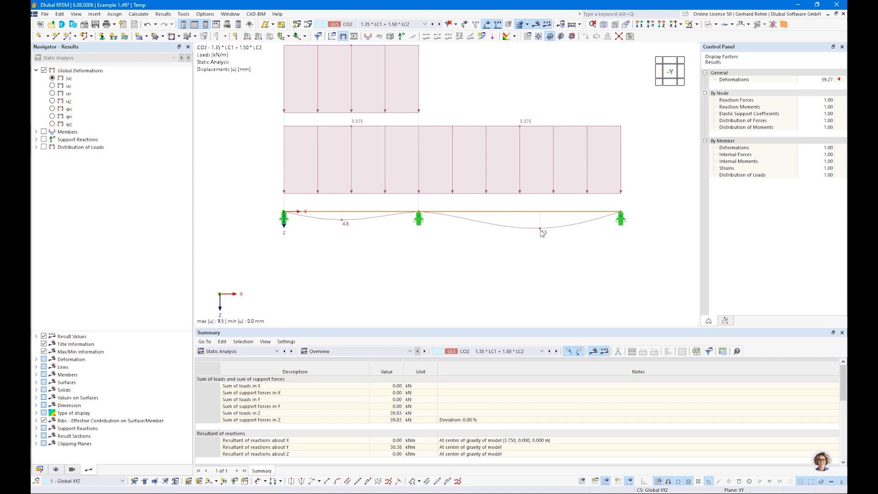
pyautogui.click(364, 25)
pyautogui.click(364, 52)
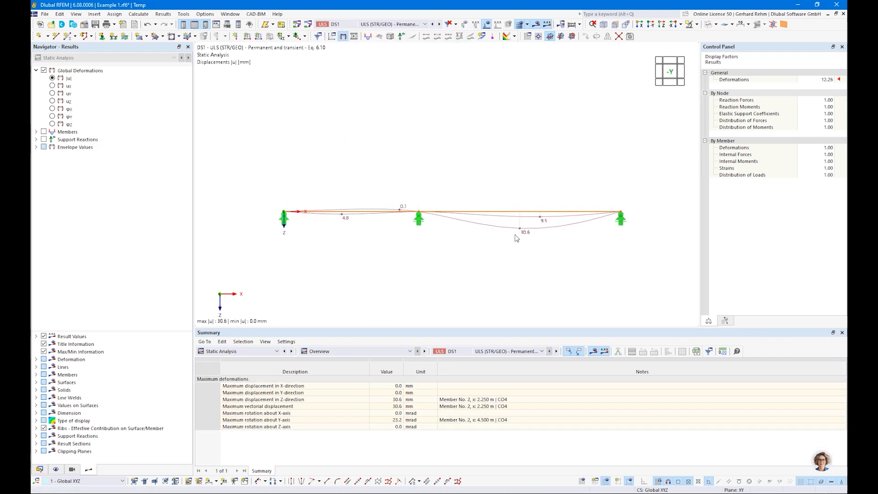
pyautogui.click(364, 25)
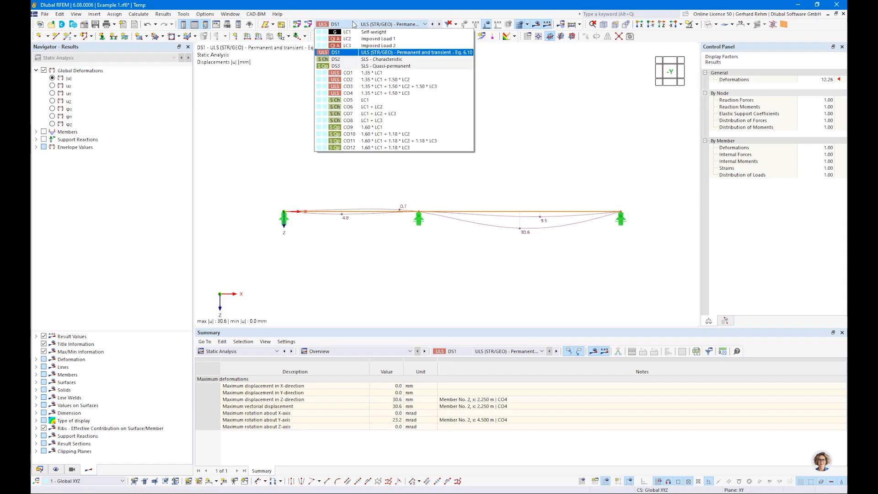
pyautogui.click(378, 94)
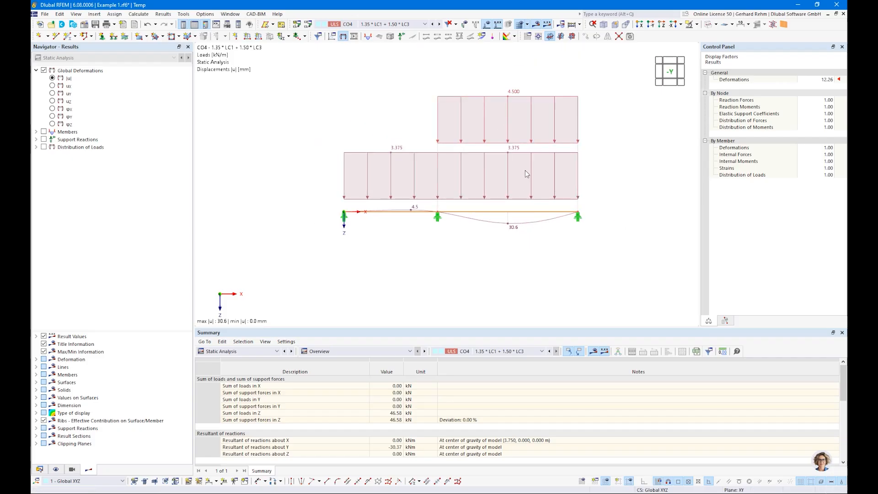
# - Display the member bending moments My for CO4 and examine their envelope for design situation DS1
pyautogui.click(36, 131)
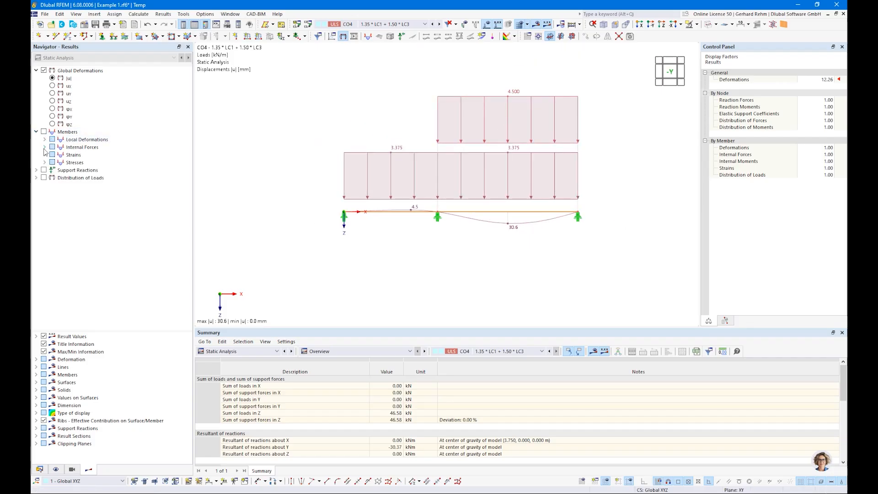
pyautogui.click(45, 147)
pyautogui.click(61, 185)
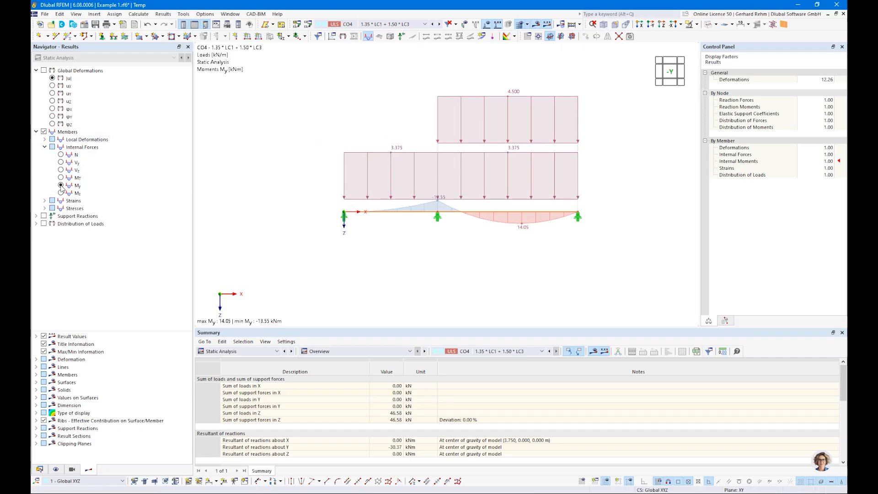
pyautogui.click(356, 24)
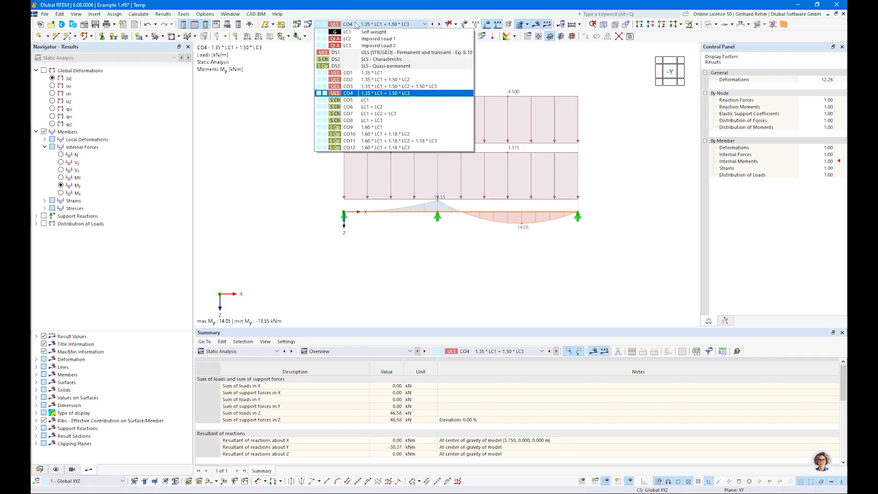
pyautogui.click(354, 52)
pyautogui.scroll(2, 450, 211)
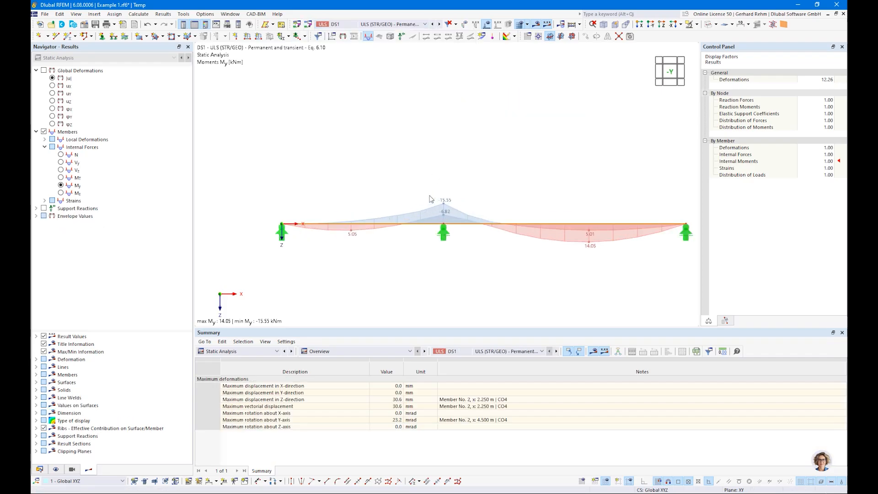
pyautogui.scroll(-2, 446, 208)
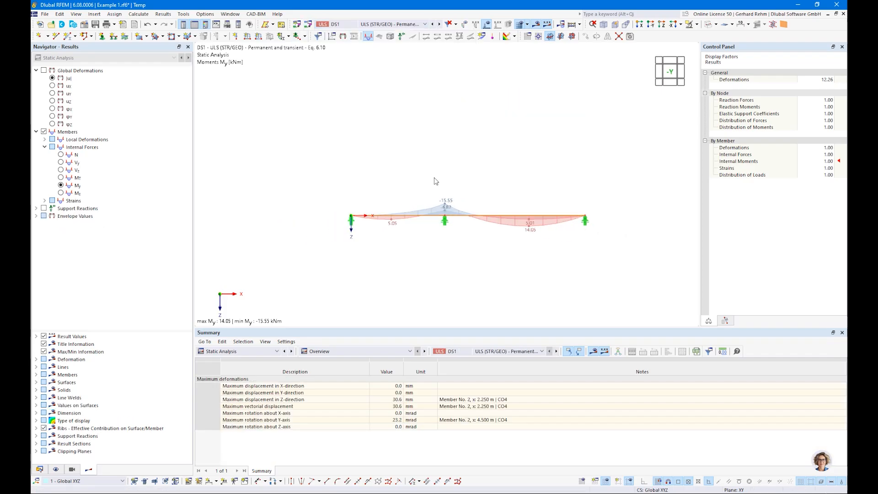
# - Show the moments My of load combination CO3 with the loads hidden, and briefly check its support reactions
pyautogui.click(347, 23)
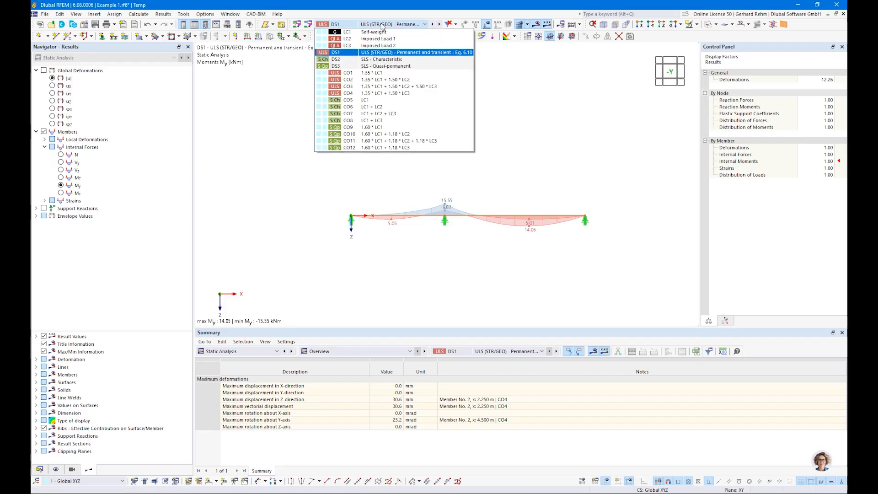
pyautogui.click(378, 87)
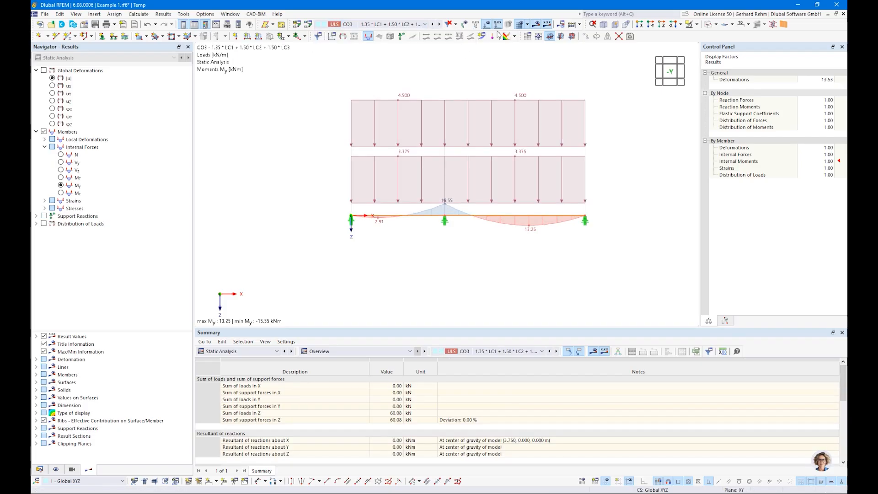
pyautogui.click(382, 26)
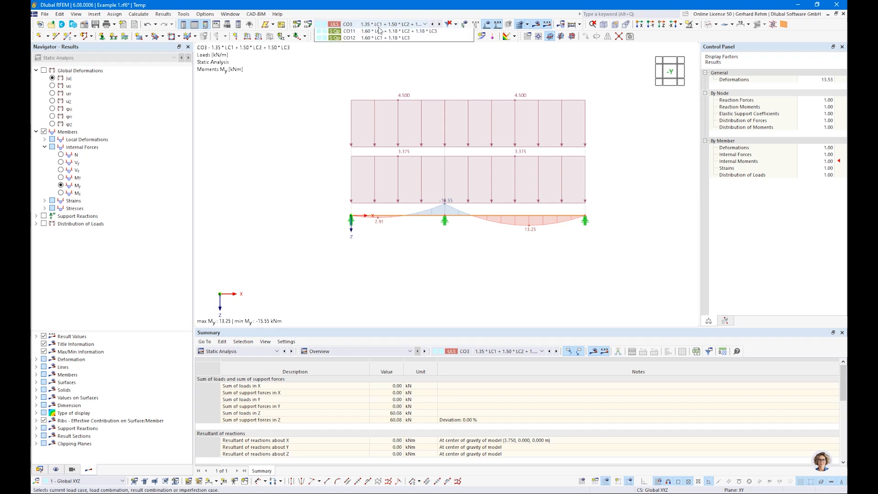
pyautogui.click(378, 27)
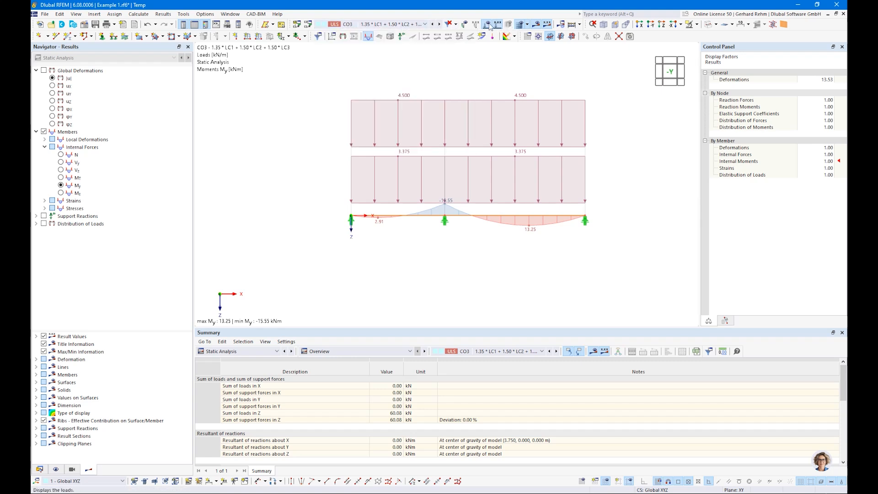
pyautogui.click(486, 24)
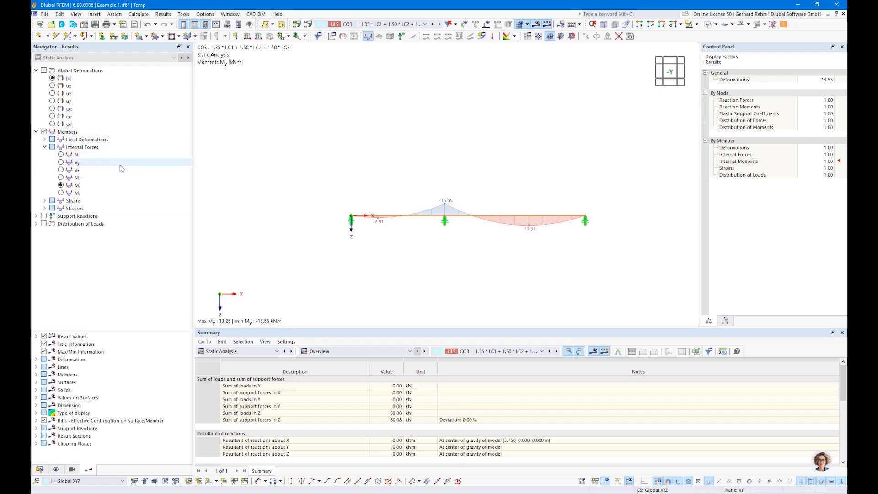
pyautogui.click(44, 216)
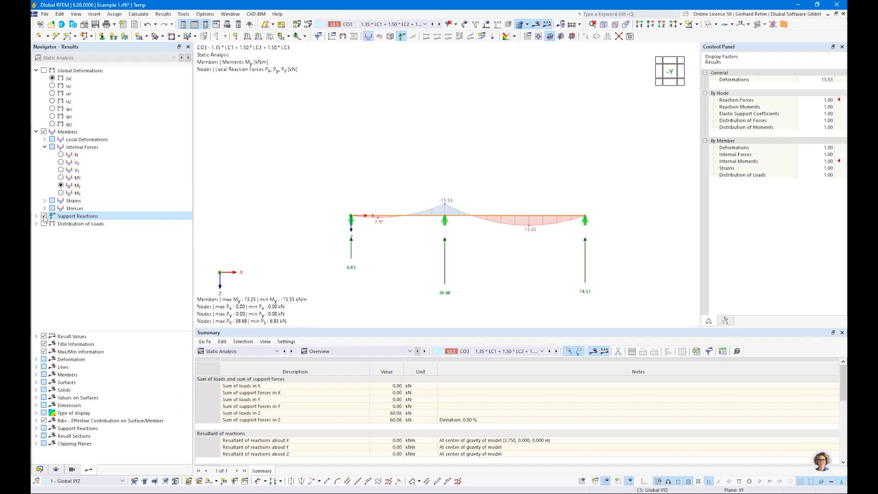
pyautogui.click(44, 217)
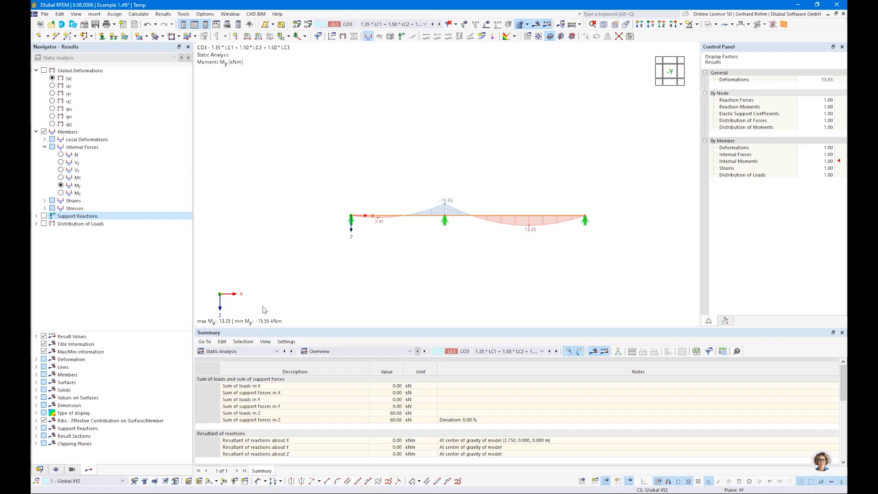
# - Open the timber design input data and review the design situations and the objects to design
pyautogui.click(230, 352)
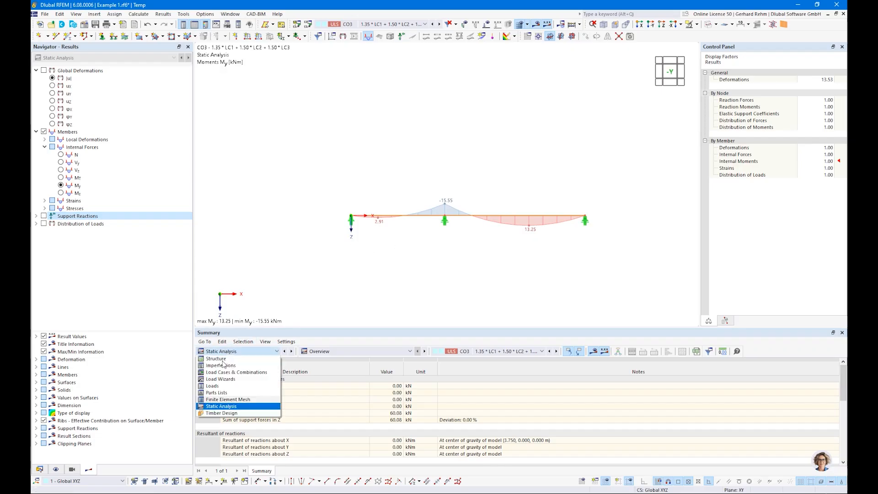
pyautogui.click(207, 413)
pyautogui.click(267, 351)
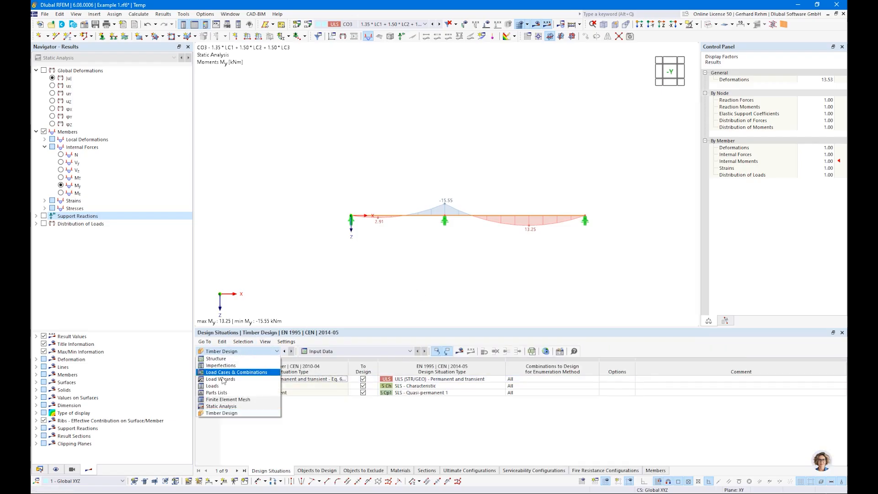
pyautogui.click(219, 413)
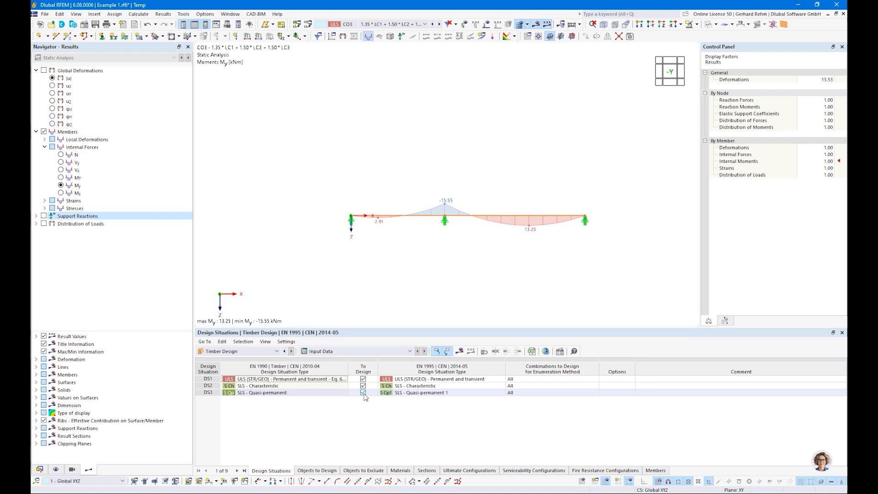
pyautogui.click(308, 470)
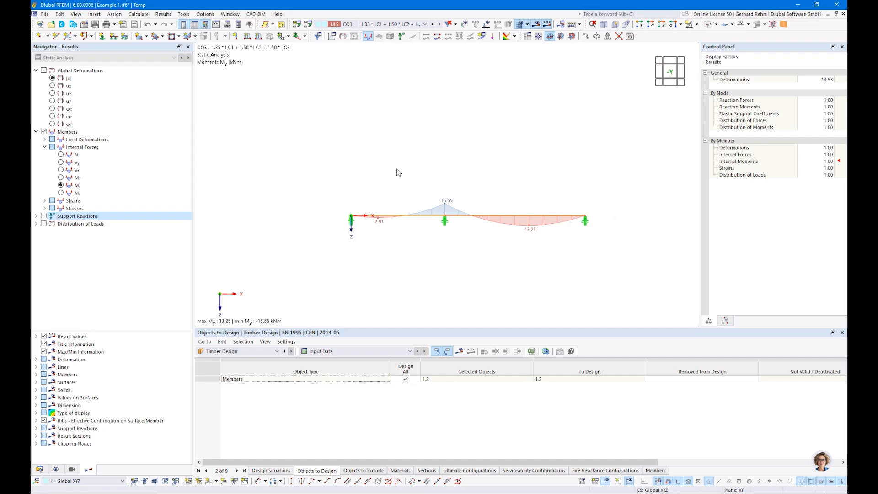
# - Create a continuous member set from members 1 and 2 of the beam
pyautogui.moveTo(309, 176); pyautogui.dragTo(638, 252)
pyautogui.rightClick(538, 216)
pyautogui.moveTo(578, 256)
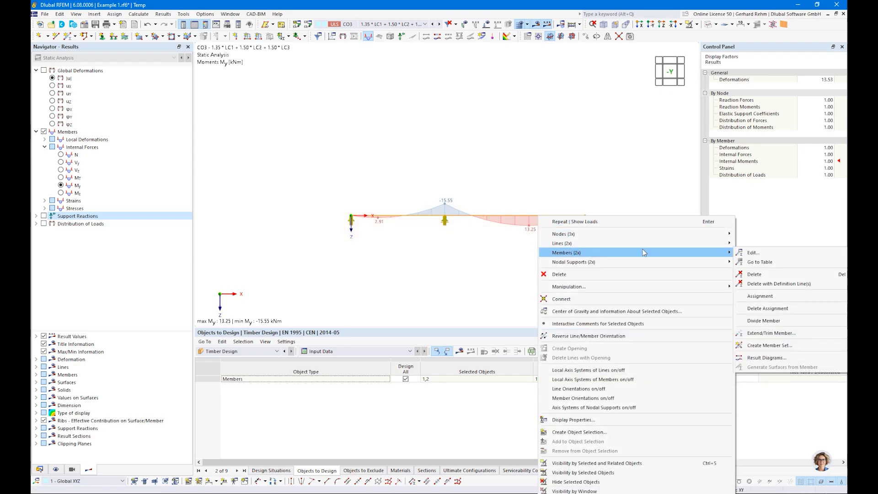
pyautogui.click(752, 346)
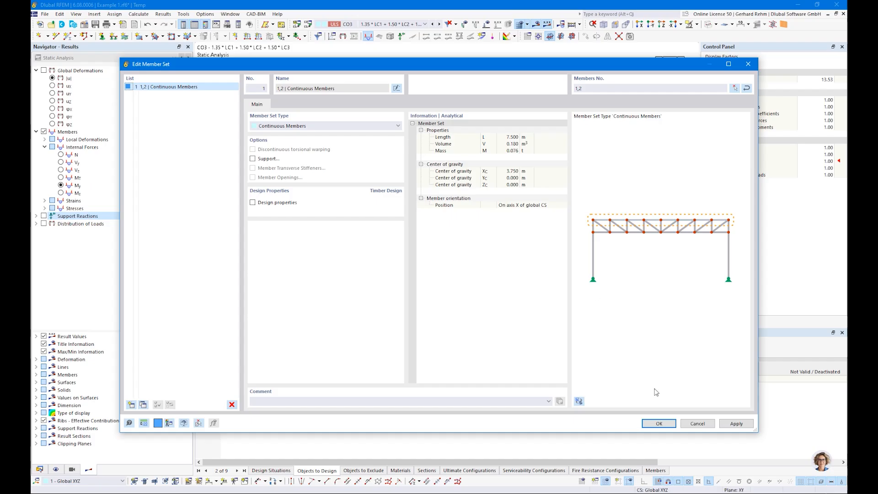
pyautogui.click(658, 424)
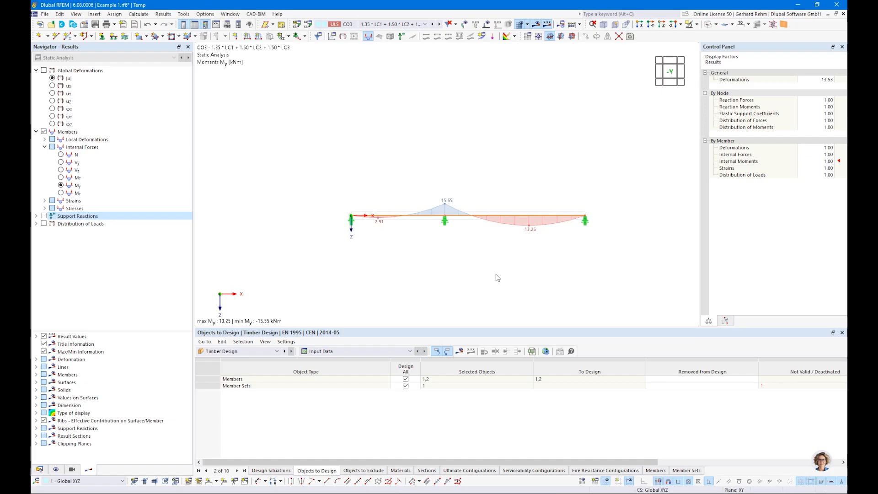
# - Check the timber design properties of member 1 and leave them as they are
pyautogui.rightClick(420, 218)
pyautogui.moveTo(453, 243)
pyautogui.press('Escape')
pyautogui.doubleClick(416, 219)
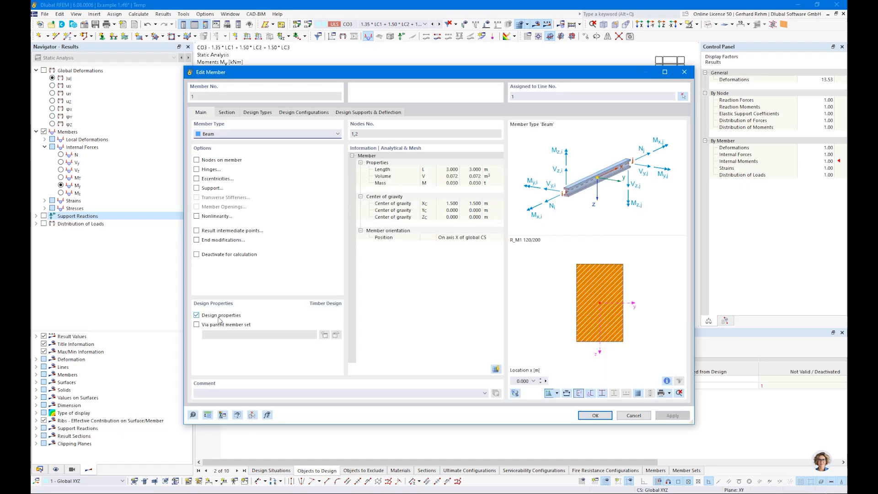
pyautogui.click(507, 96)
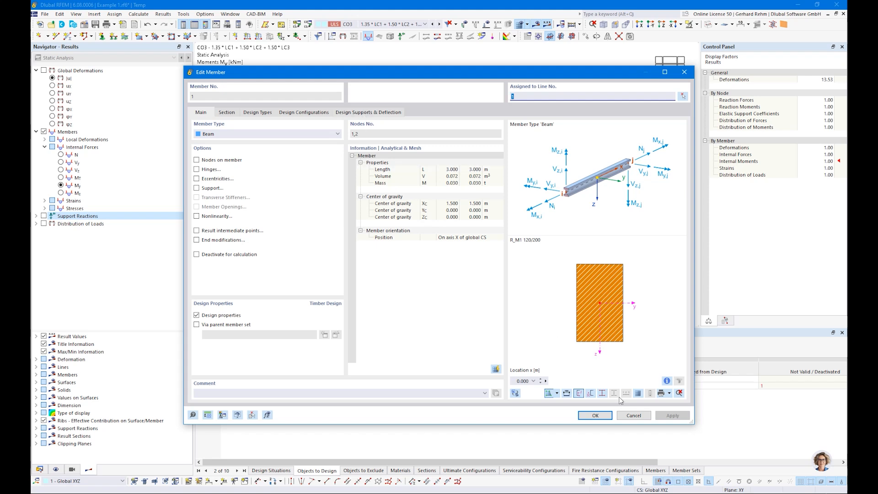
pyautogui.click(633, 415)
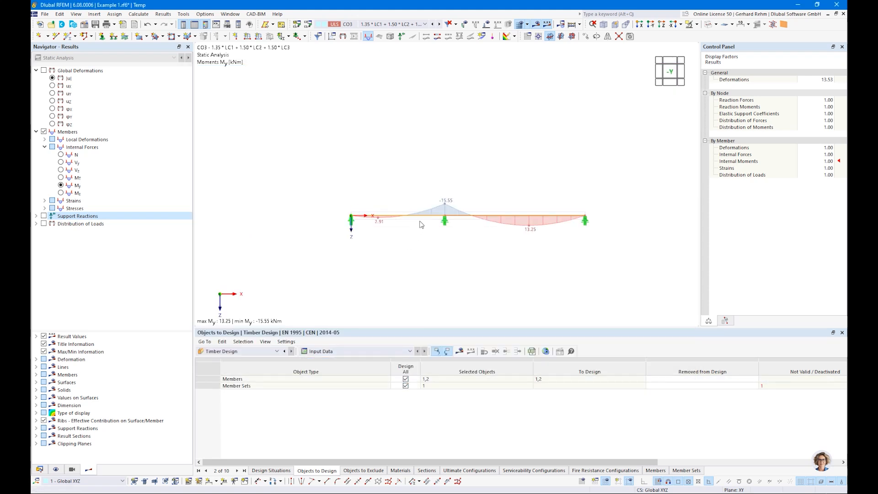
# - Activate the design properties of the continuous member set, and check the design property source of member 1
pyautogui.doubleClick(421, 224)
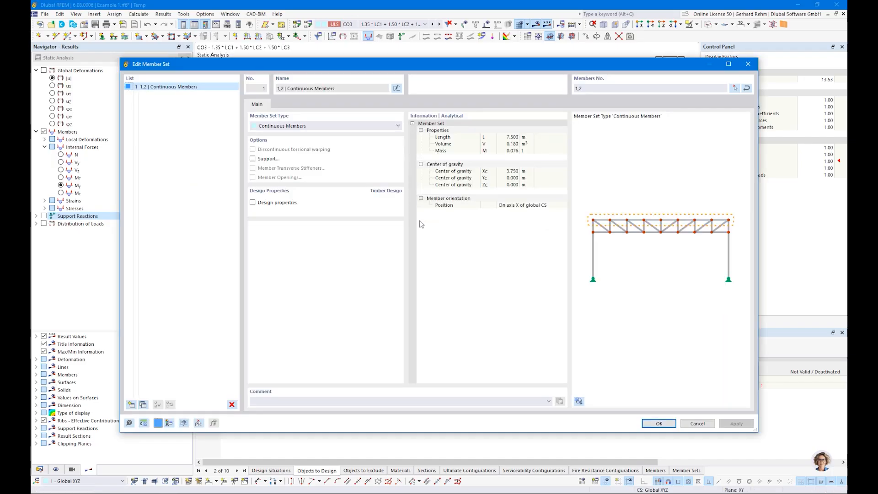
pyautogui.click(256, 205)
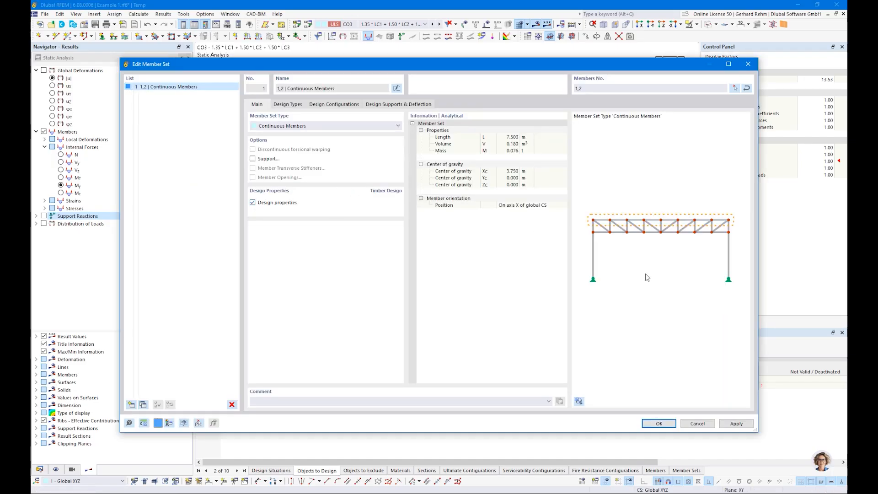
pyautogui.click(659, 423)
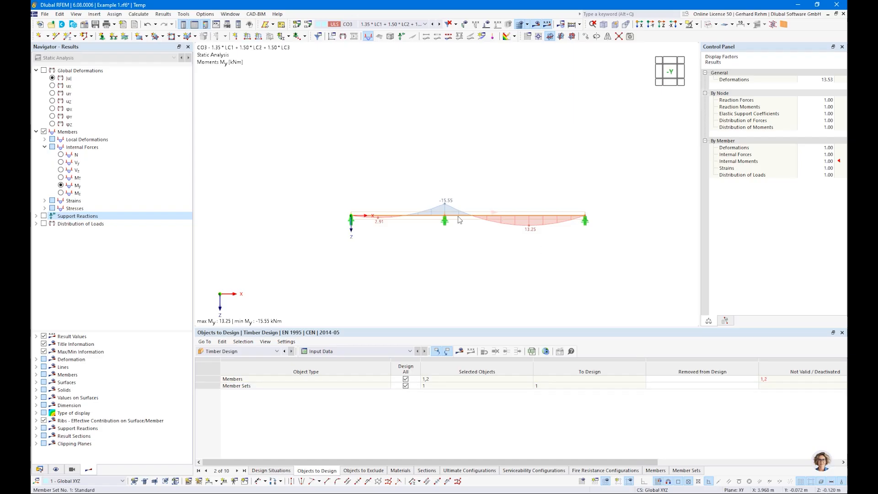
pyautogui.doubleClick(408, 219)
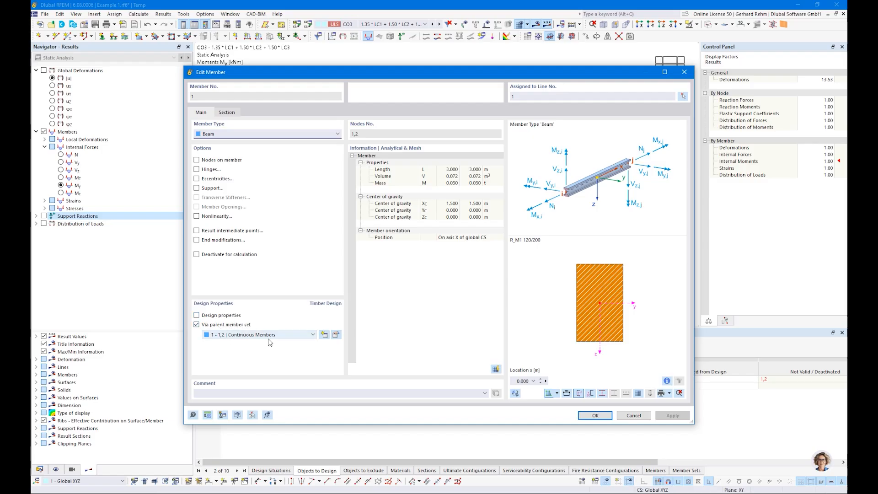
pyautogui.click(634, 416)
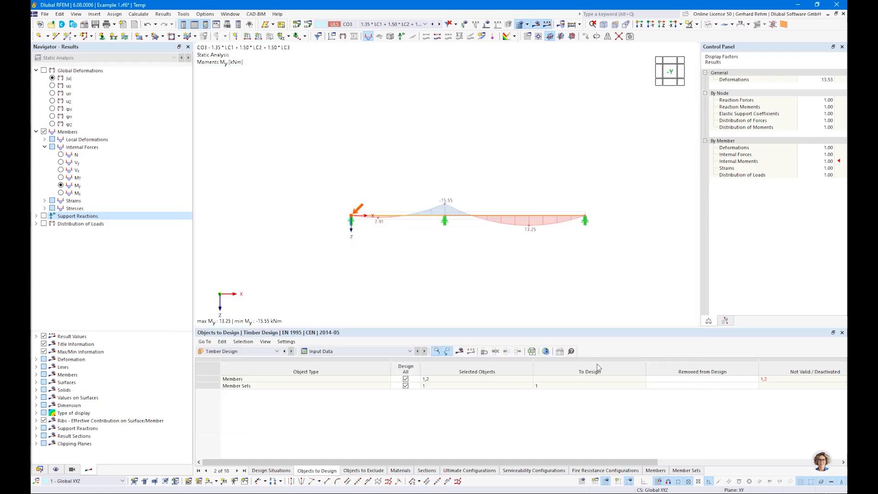
# - Review the design types and design configurations assigned to the continuous member set
pyautogui.doubleClick(424, 224)
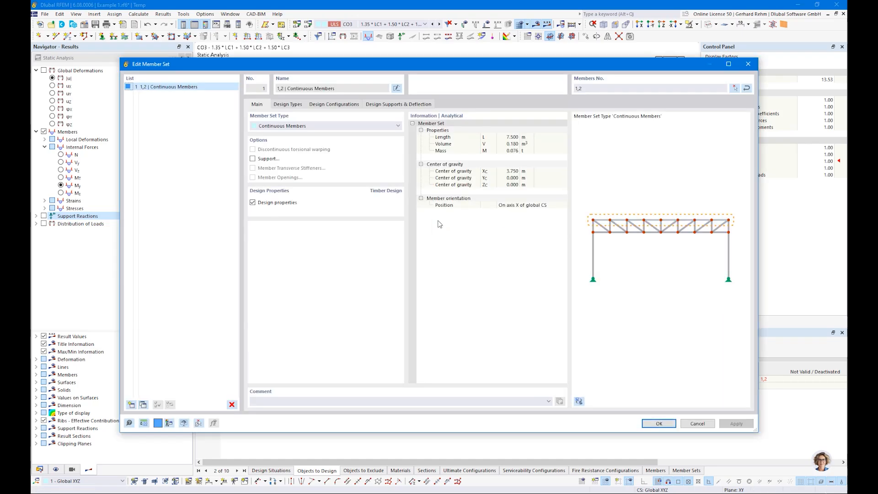
pyautogui.click(290, 105)
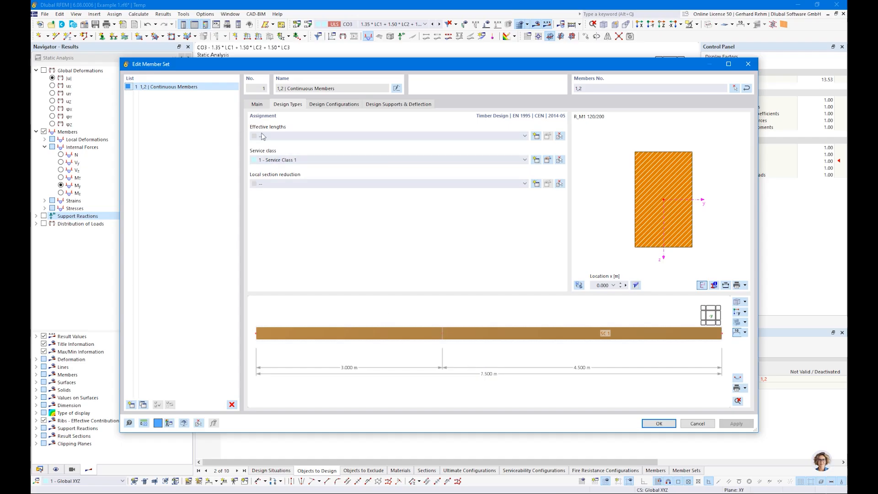
pyautogui.click(327, 105)
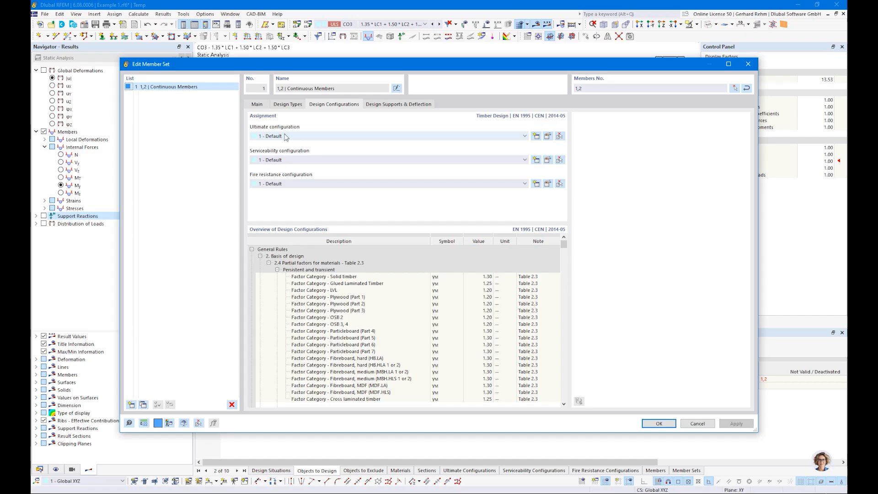
# - Turn off the stability design in the default ultimate configuration, and check its surface and standard parameters
pyautogui.click(547, 136)
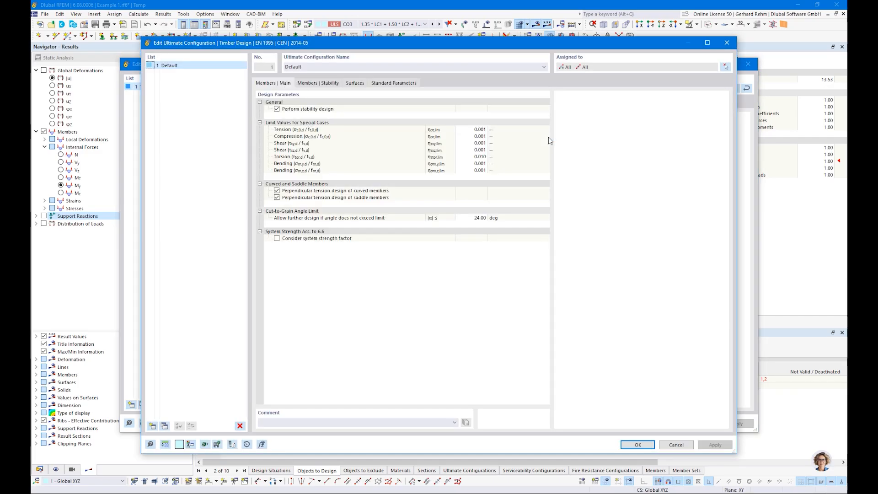
pyautogui.click(276, 109)
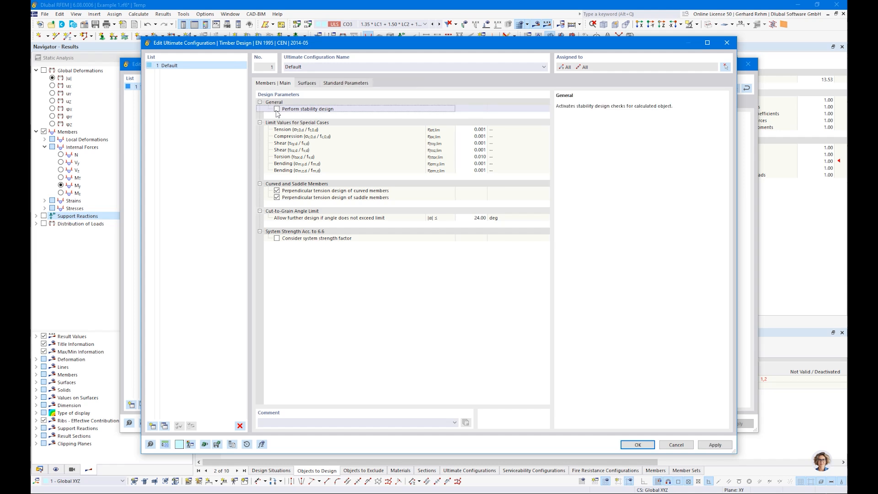
pyautogui.click(276, 109)
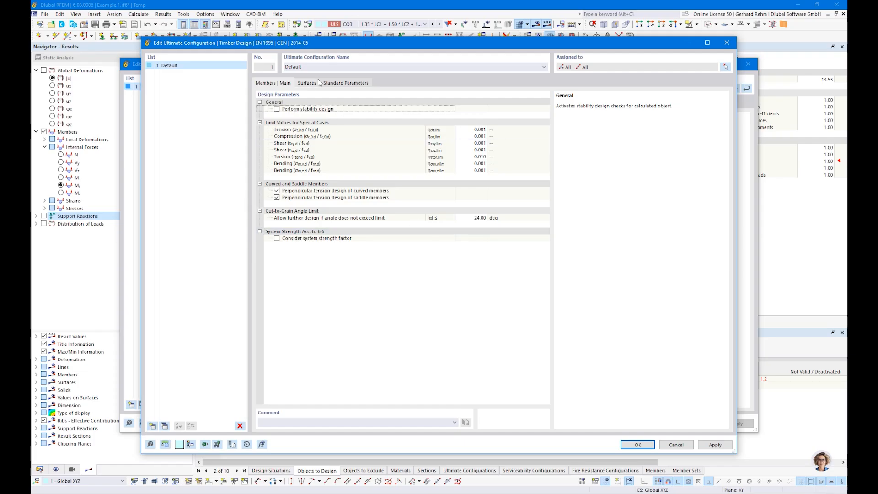
pyautogui.click(307, 83)
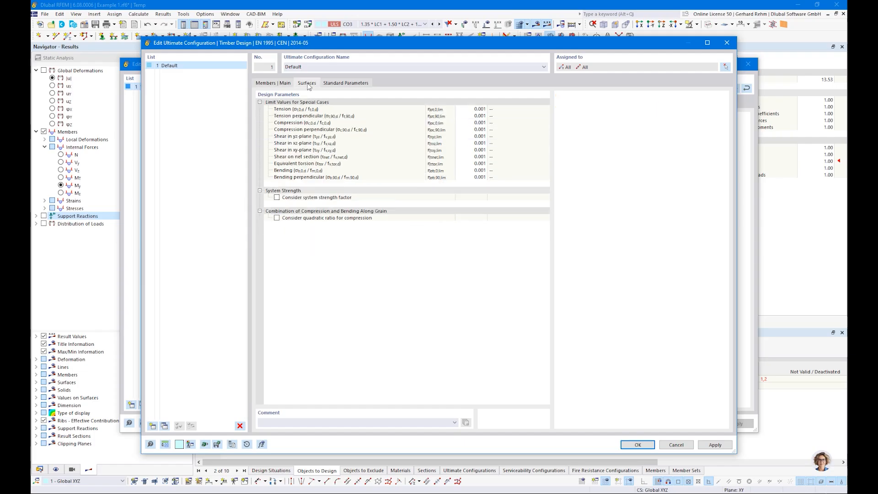
pyautogui.click(341, 84)
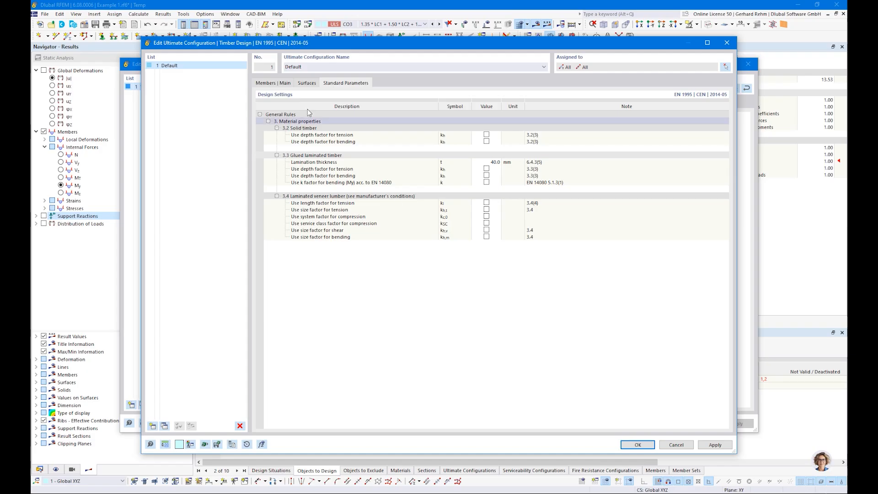
pyautogui.click(265, 83)
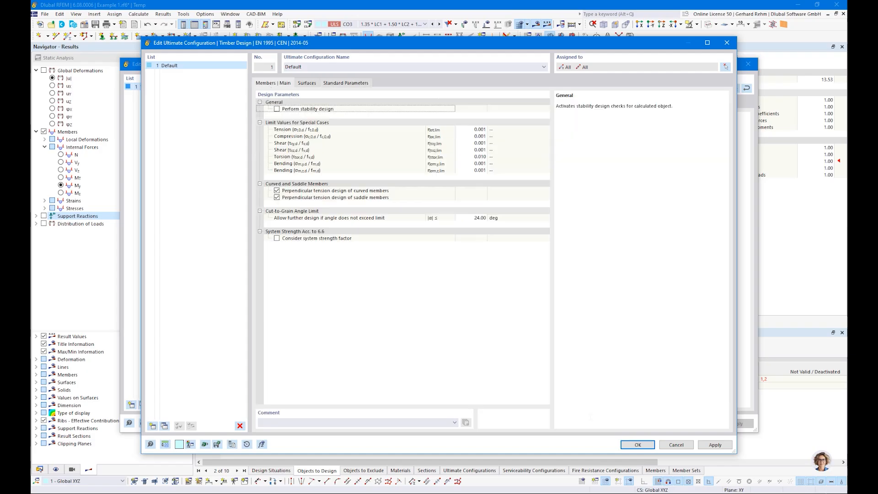
pyautogui.click(640, 444)
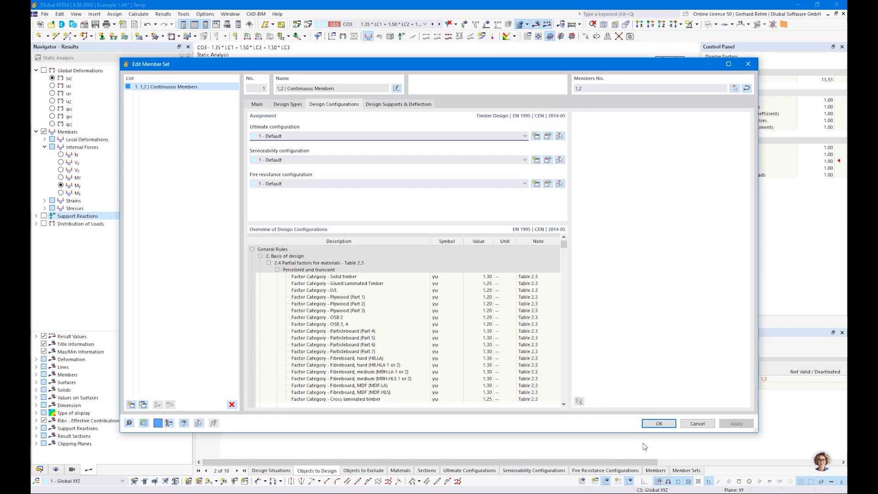
# - Review the limits of the default serviceability configuration and the member set's design supports and deflection segments
pyautogui.click(548, 159)
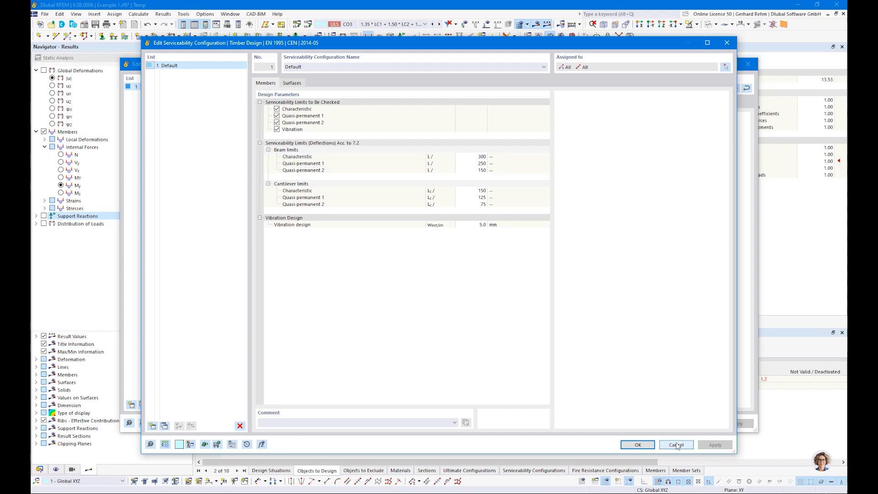
pyautogui.click(642, 445)
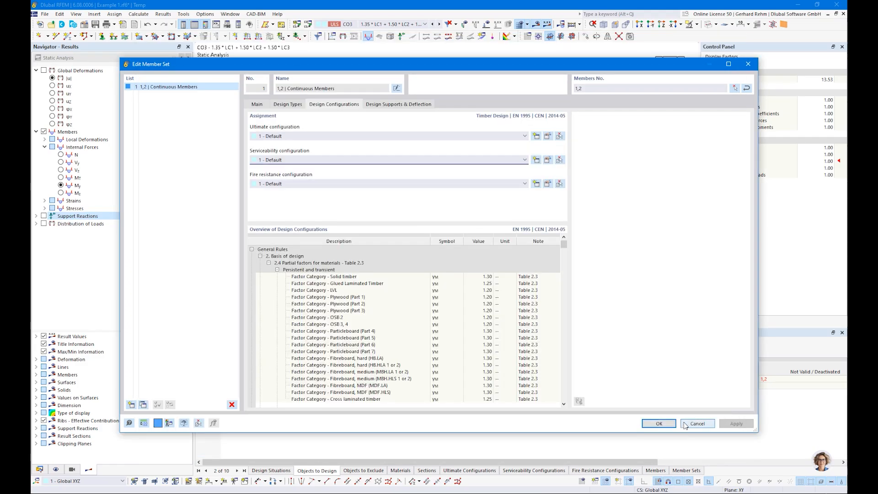
pyautogui.click(381, 105)
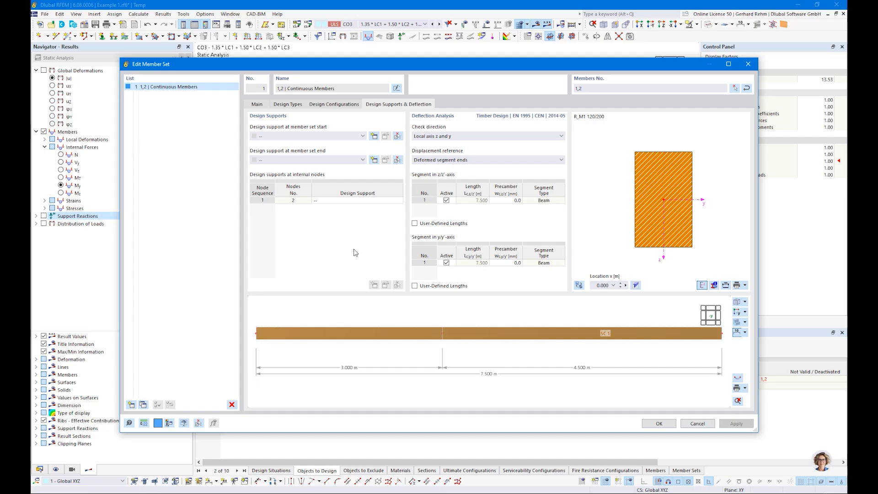
pyautogui.moveTo(315, 67); pyautogui.dragTo(403, 284)
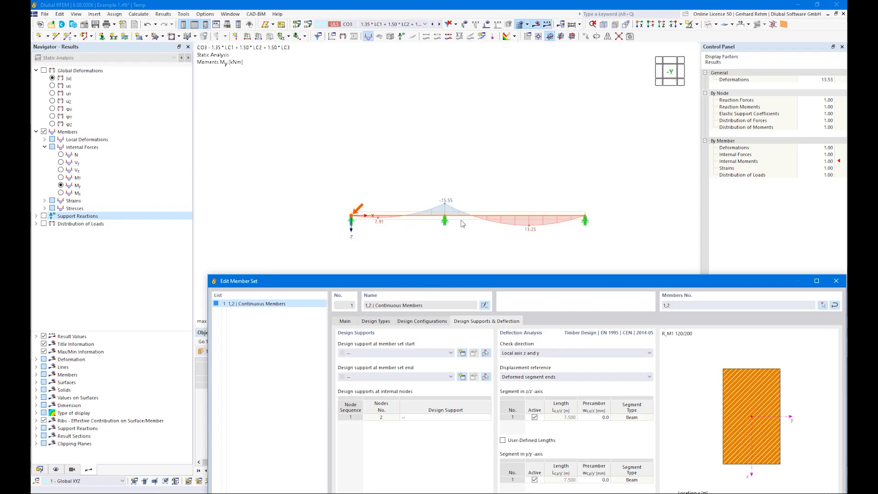
pyautogui.moveTo(495, 286); pyautogui.dragTo(396, 61)
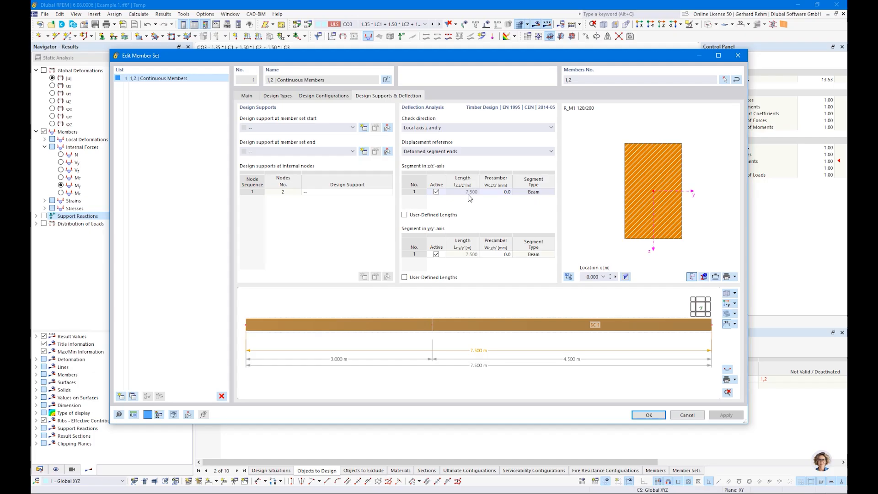
pyautogui.scroll(-2, 402, 329)
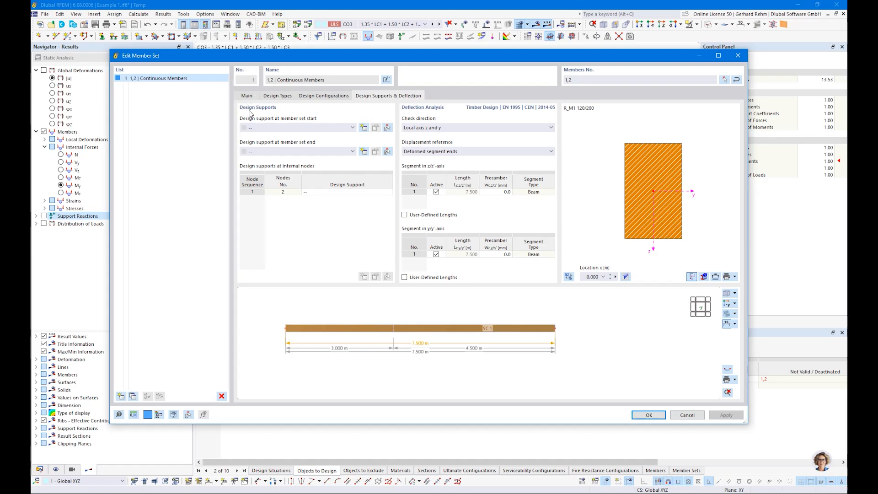
pyautogui.click(367, 127)
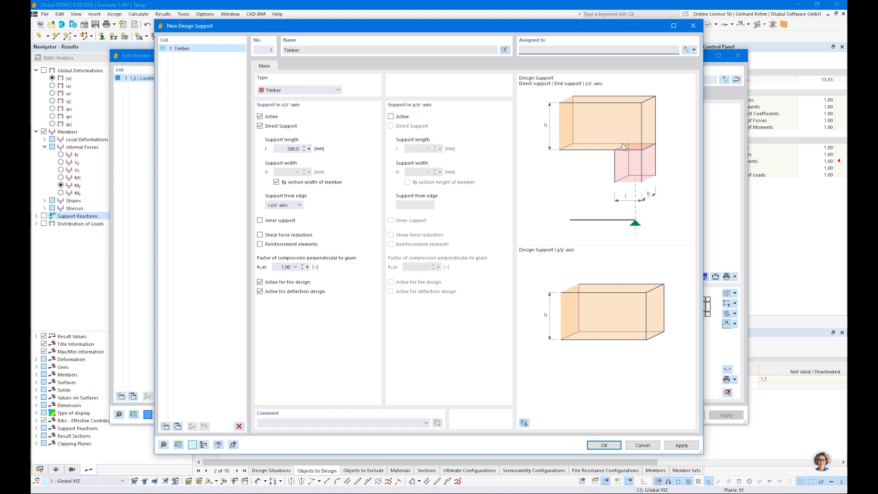
pyautogui.moveTo(382, 27); pyautogui.dragTo(415, 281)
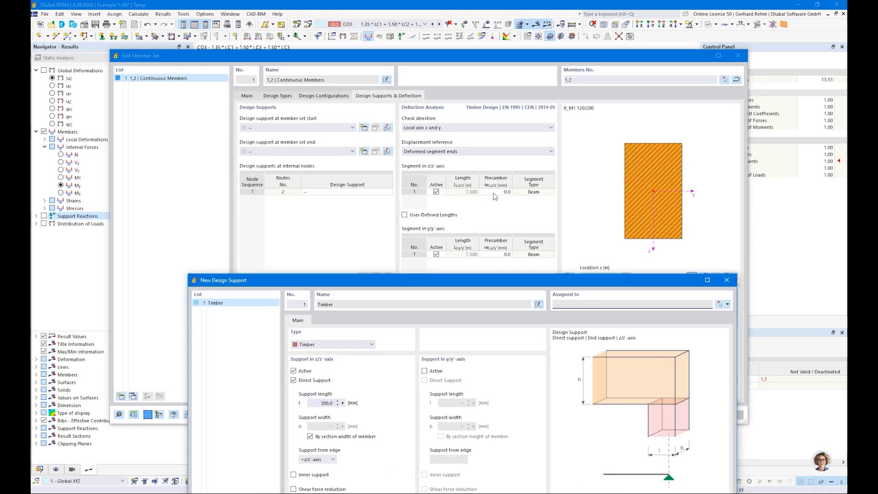
pyautogui.moveTo(389, 287); pyautogui.dragTo(356, 44)
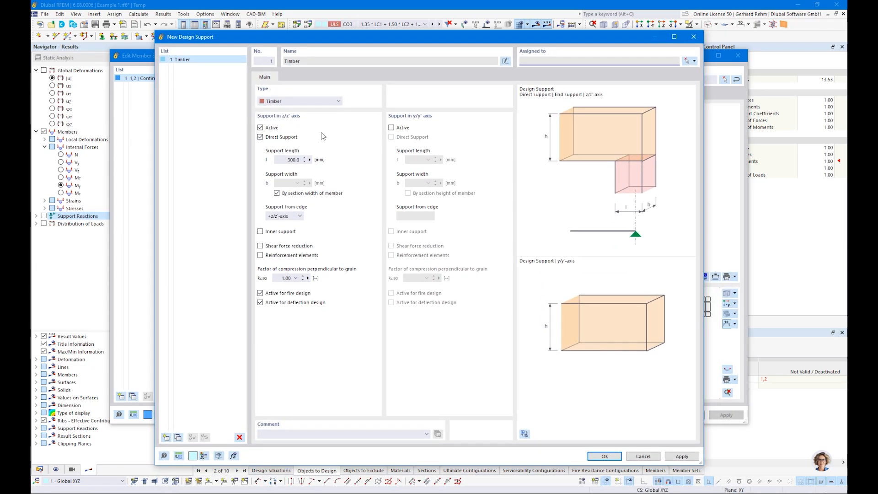
pyautogui.click(643, 456)
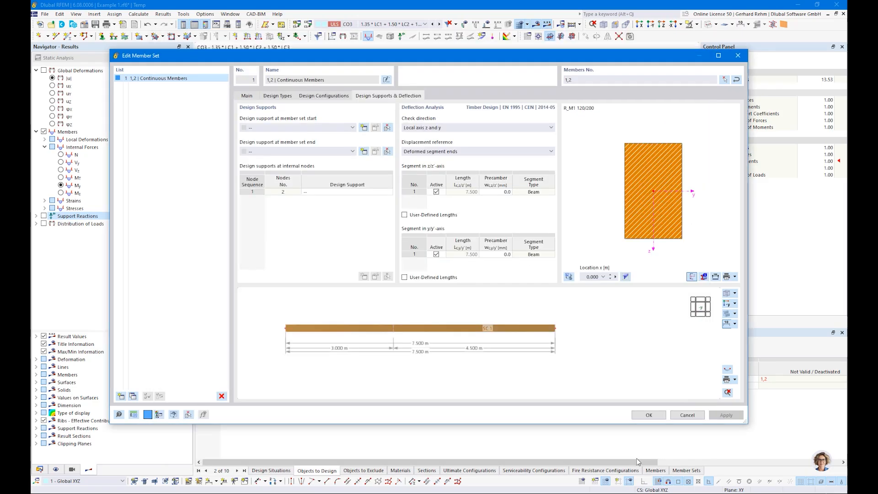
# - Confirm the member set settings, display the local axis systems of the members, and check their orientation in 3D and side view
pyautogui.click(648, 415)
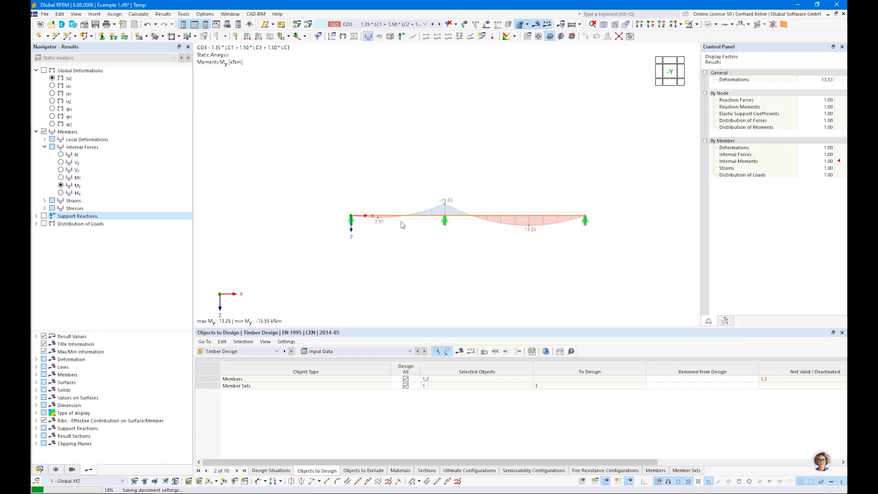
pyautogui.scroll(2, 406, 220)
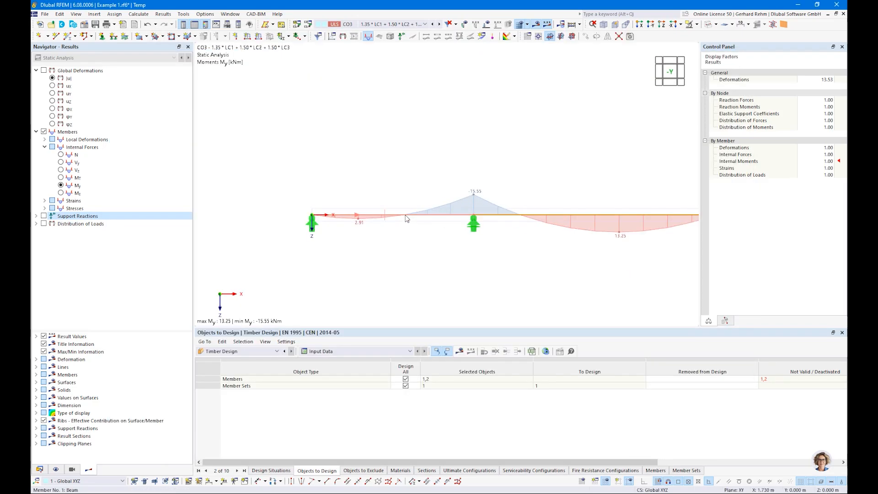
pyautogui.rightClick(405, 216)
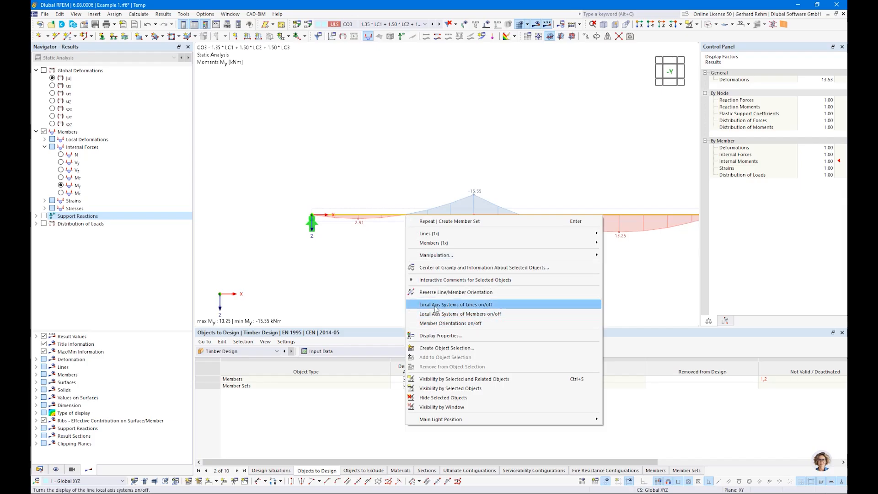
pyautogui.click(455, 315)
pyautogui.keyDown('ctrl'); pyautogui.moveTo(514, 229); pyautogui.dragTo(380, 203, button='middle'); pyautogui.keyUp('ctrl')
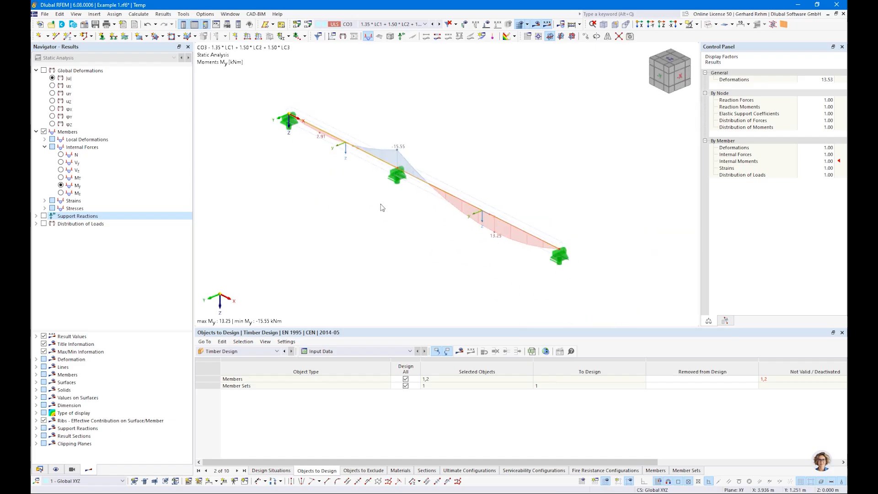
pyautogui.scroll(3, 382, 208)
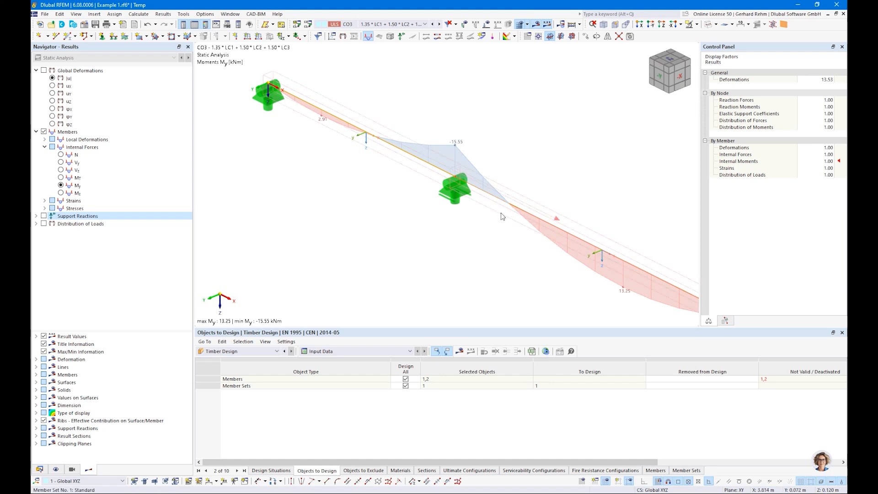
pyautogui.hotkey('ctrl', '2')
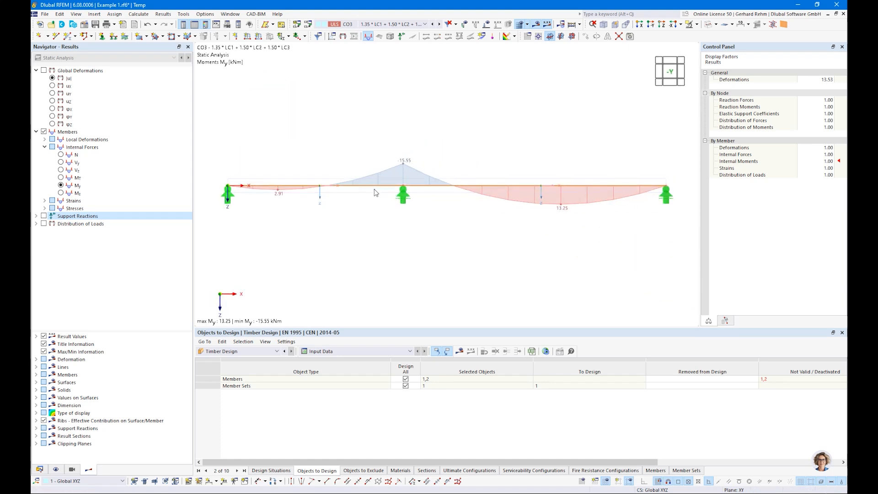
# - Start a new timber design support for the start of the member set and set its support length to 60 mm
pyautogui.doubleClick(374, 193)
pyautogui.click(376, 96)
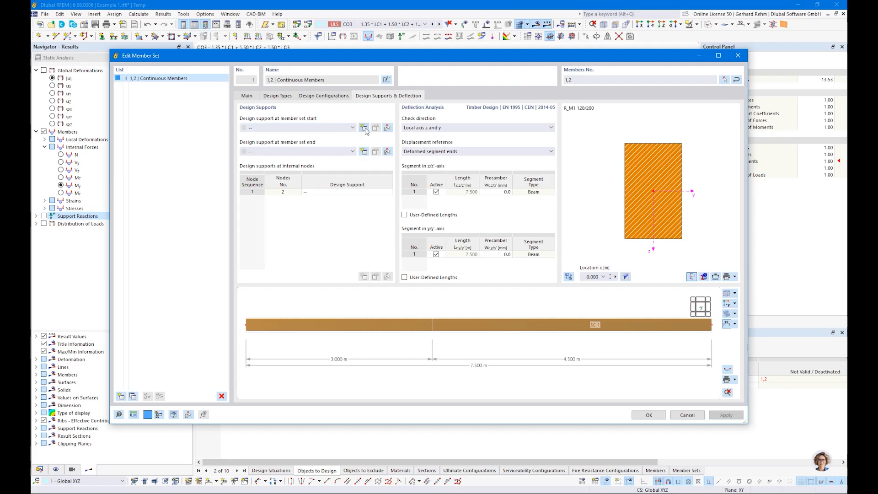
pyautogui.click(364, 128)
pyautogui.doubleClick(293, 159)
pyautogui.write('6')
pyautogui.press('Tab')
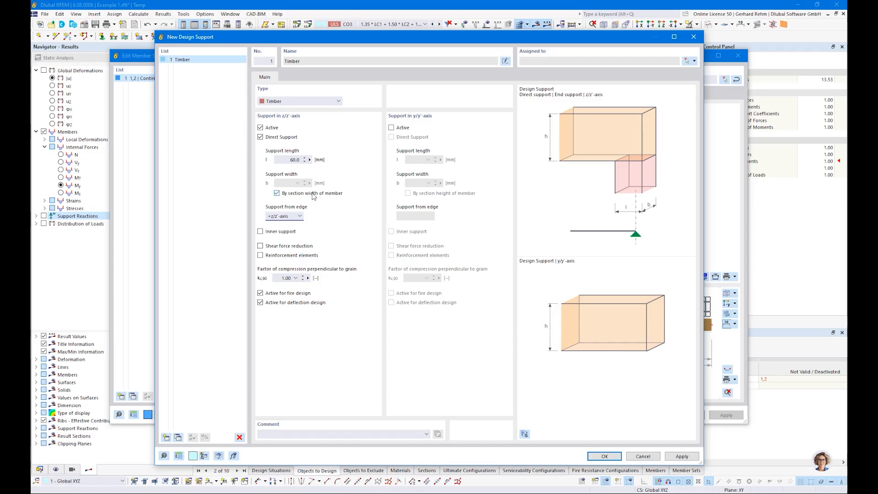
# - Try the -z/z'-axis as the edge of the design support and return it to the +z/z'-axis
pyautogui.click(284, 217)
pyautogui.click(280, 230)
pyautogui.click(283, 217)
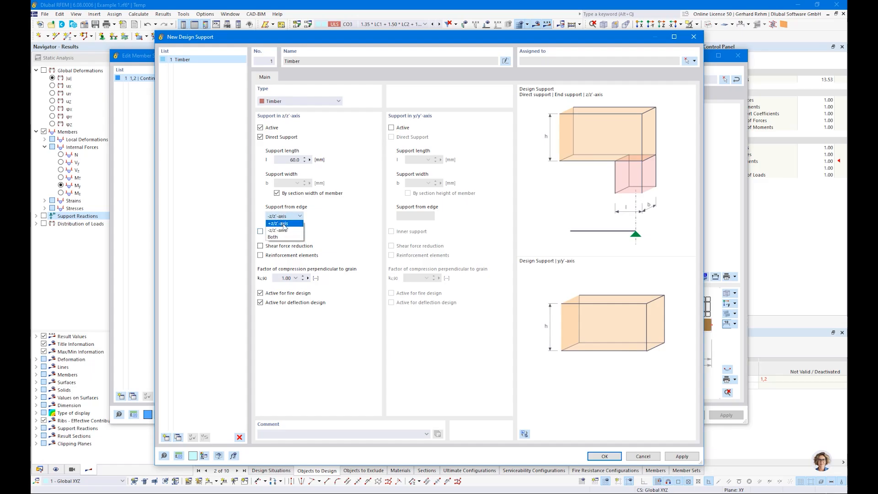
pyautogui.click(284, 224)
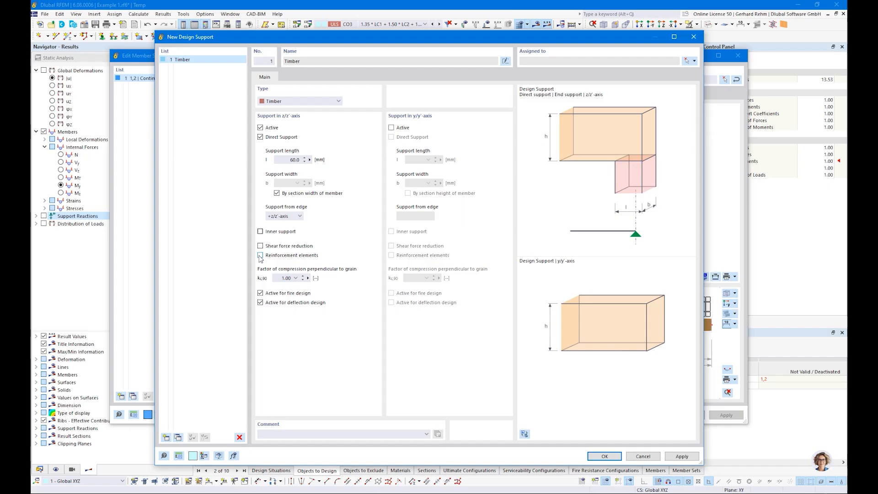
# - Set the support's factor of compression perpendicular to grain to 1.50 for softwood discrete supports, and confirm the design support
pyautogui.click(286, 278)
pyautogui.click(295, 277)
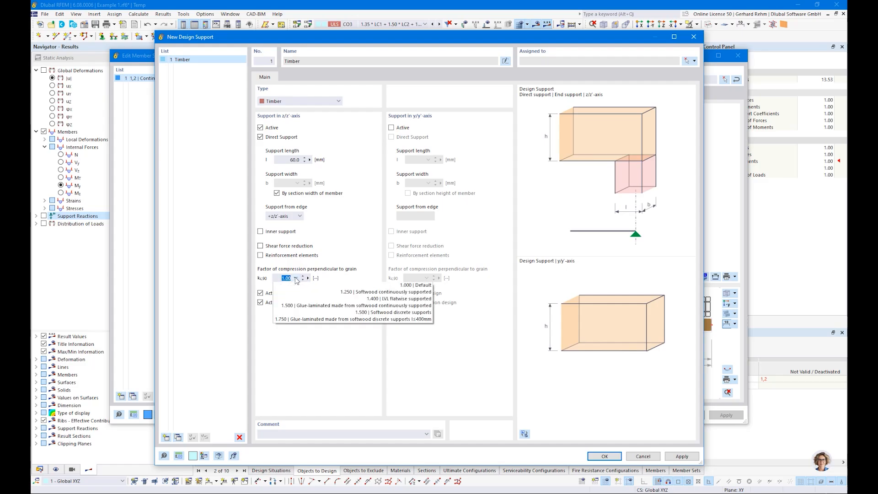
pyautogui.click(388, 312)
pyautogui.moveTo(282, 279); pyautogui.dragTo(309, 279)
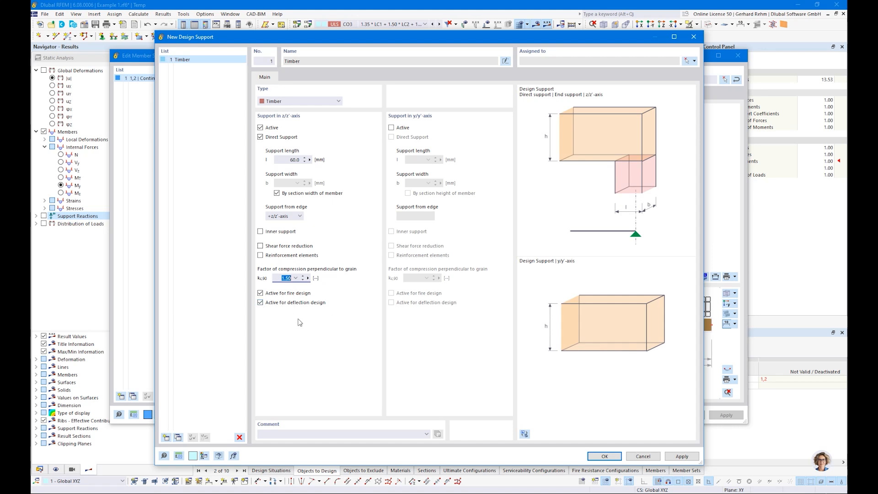
pyautogui.click(599, 460)
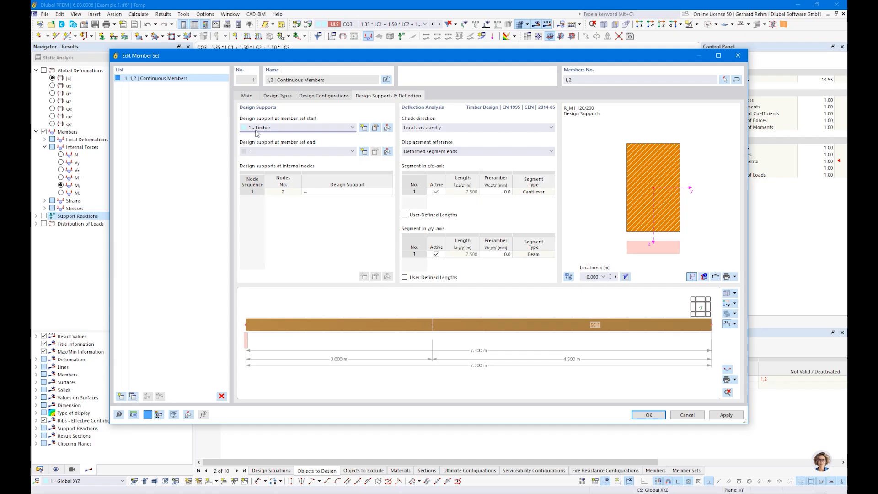
# - Assign the existing timber design support 1 to the end of the member set
pyautogui.click(256, 153)
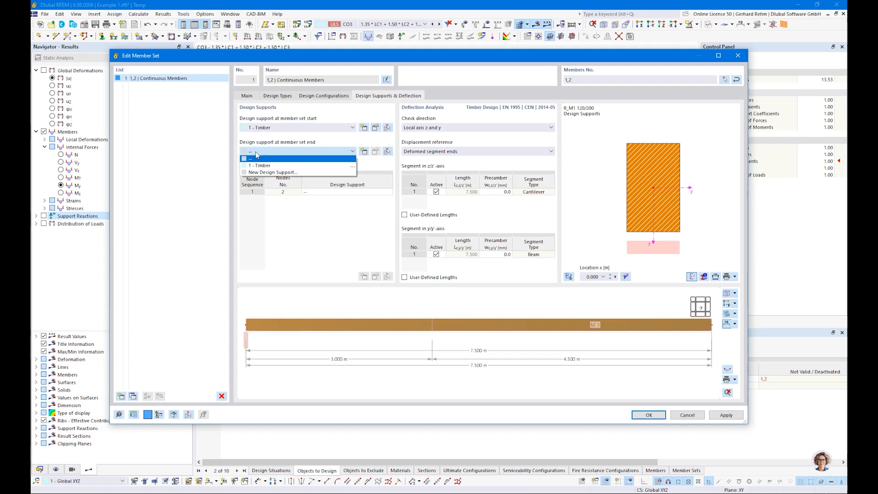
pyautogui.click(245, 349)
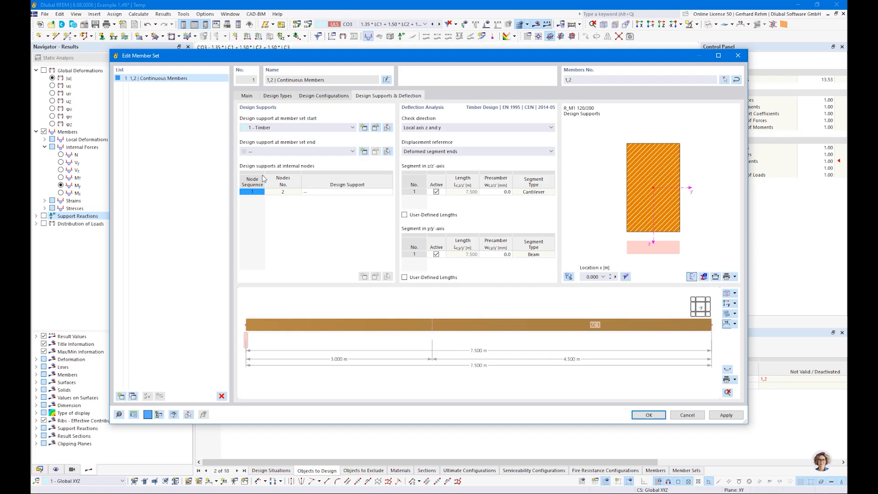
pyautogui.click(264, 155)
pyautogui.click(264, 167)
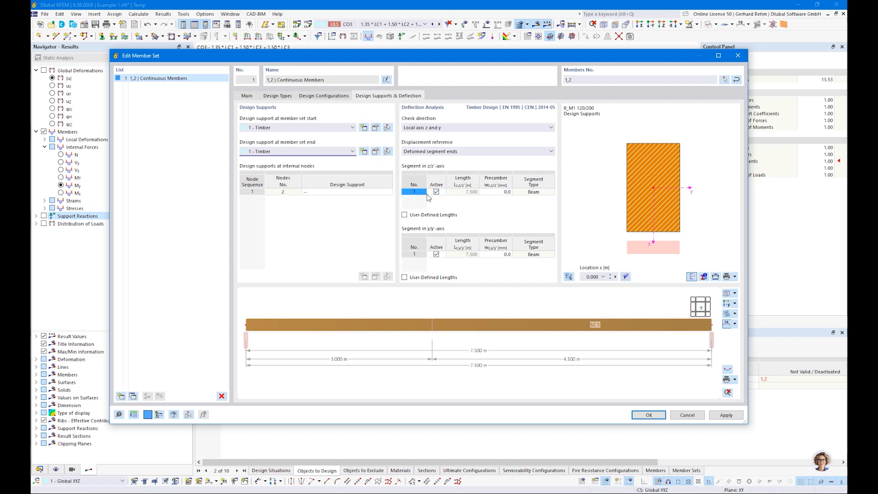
# - Create a design support at internal node 2 as a 140 mm inner support with a compression factor of 1.50
pyautogui.click(321, 195)
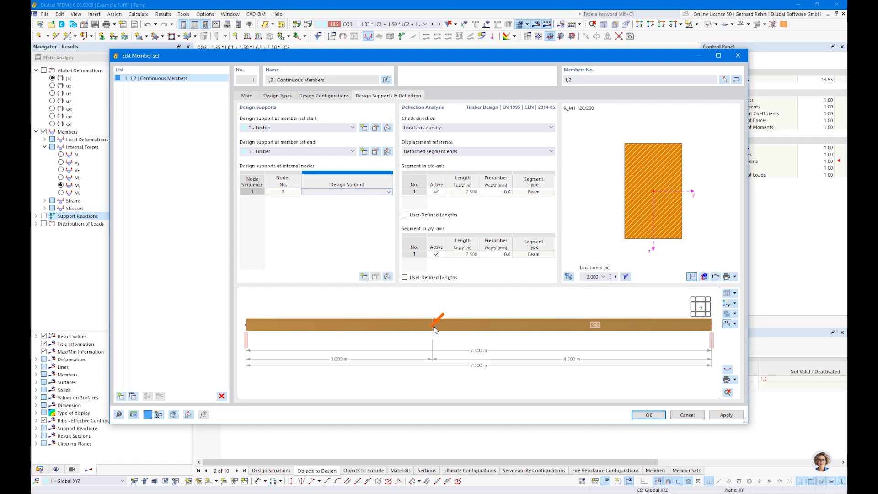
pyautogui.click(320, 194)
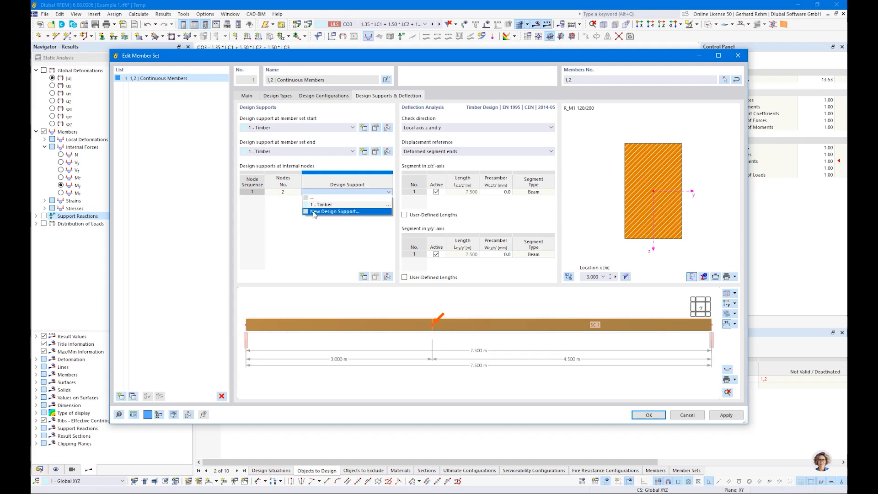
pyautogui.click(314, 211)
pyautogui.click(293, 160)
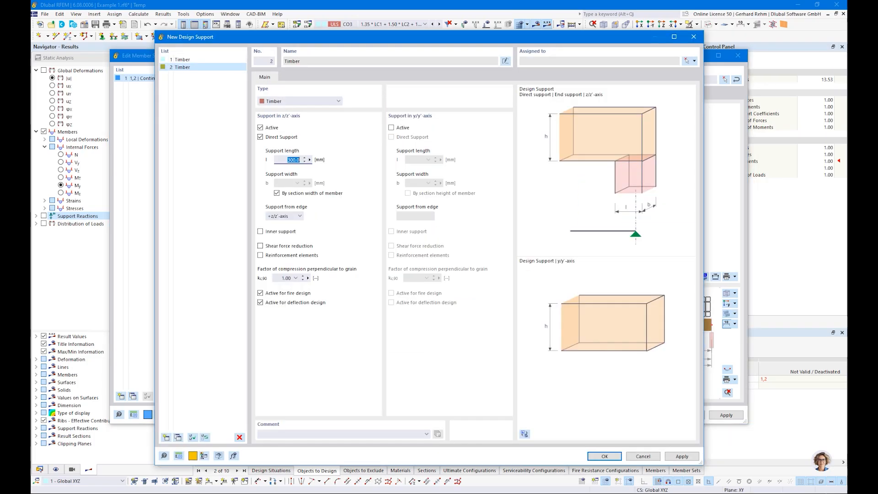
pyautogui.write('140')
pyautogui.click(261, 231)
pyautogui.click(296, 278)
pyautogui.click(298, 312)
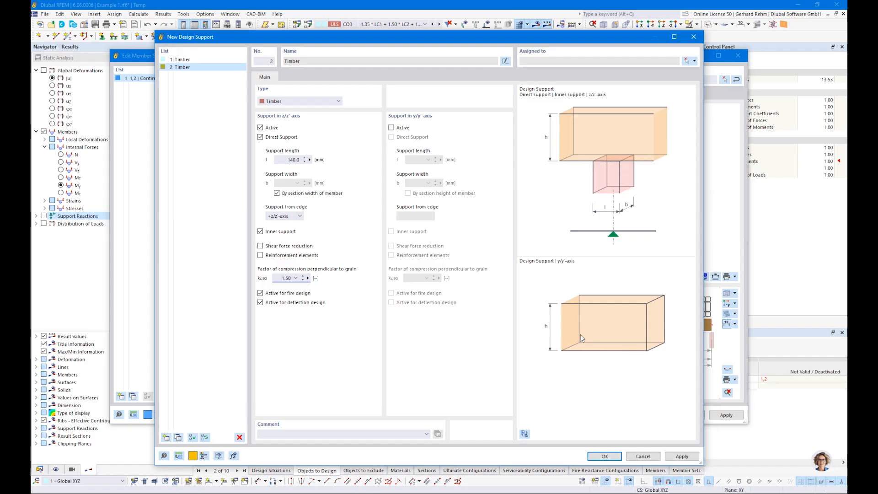
pyautogui.click(604, 454)
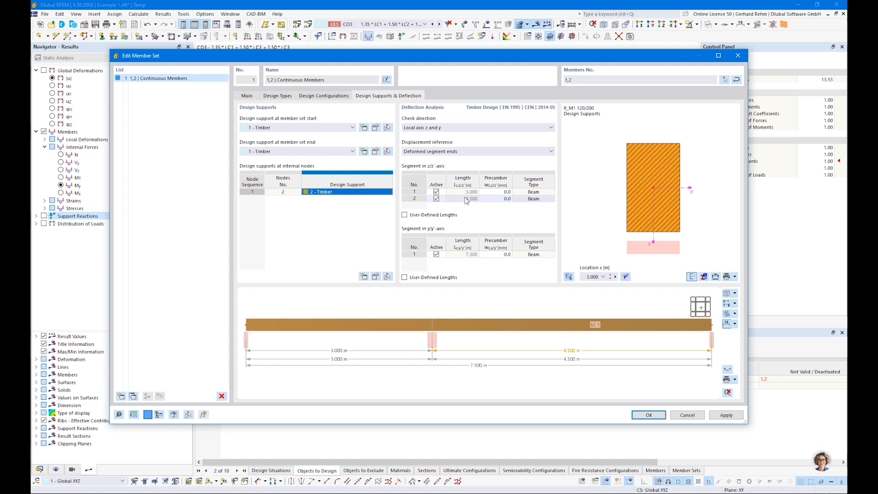
# - Limit the deflection check of the member set to local axis z and confirm the member set settings
pyautogui.click(431, 127)
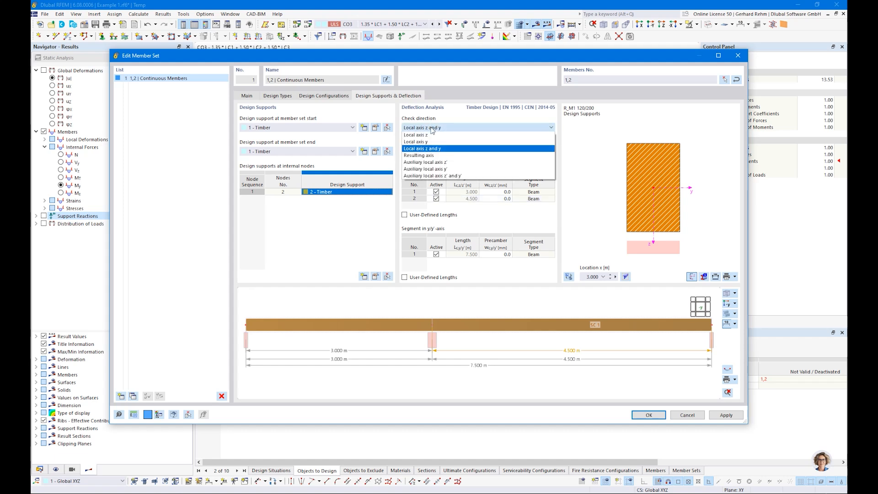
pyautogui.click(424, 136)
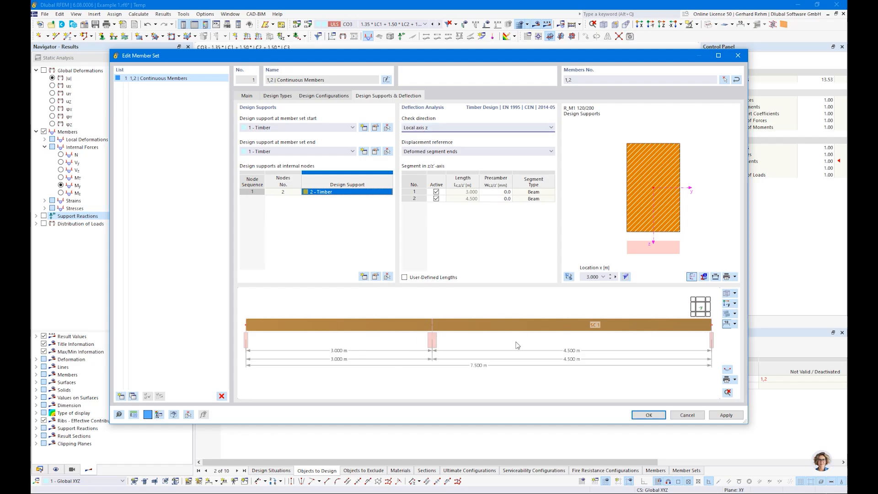
pyautogui.click(422, 128)
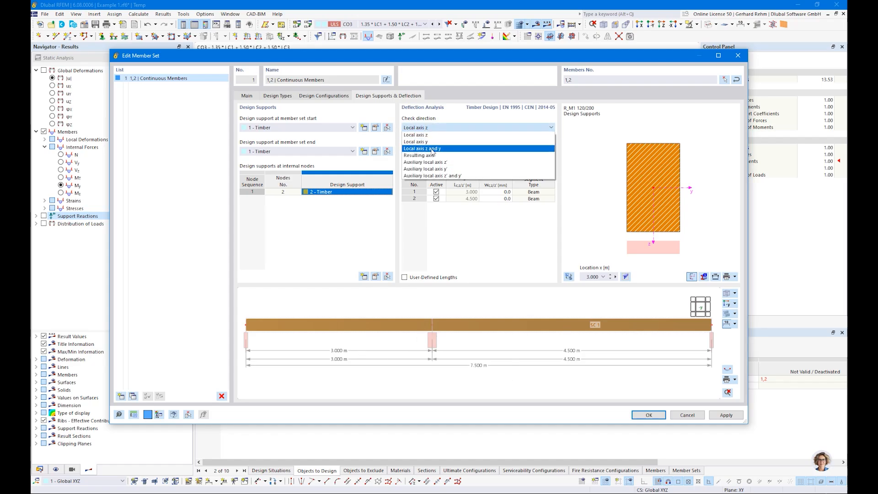
pyautogui.click(424, 135)
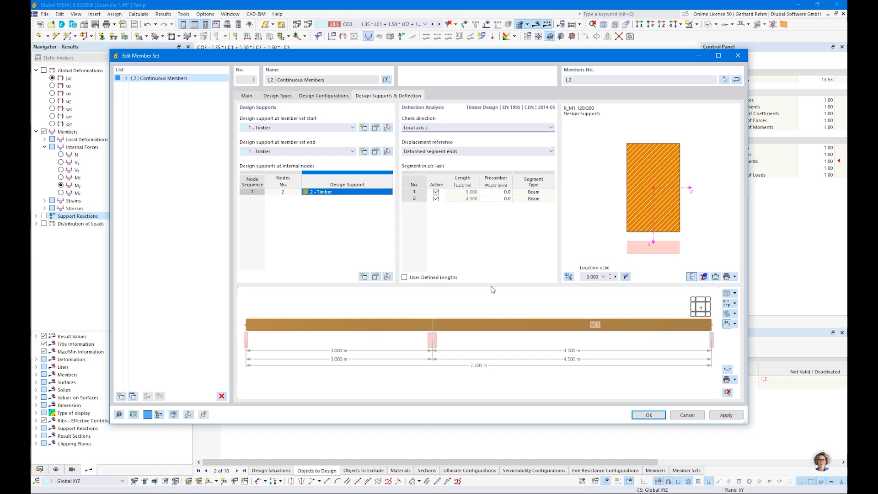
pyautogui.click(639, 418)
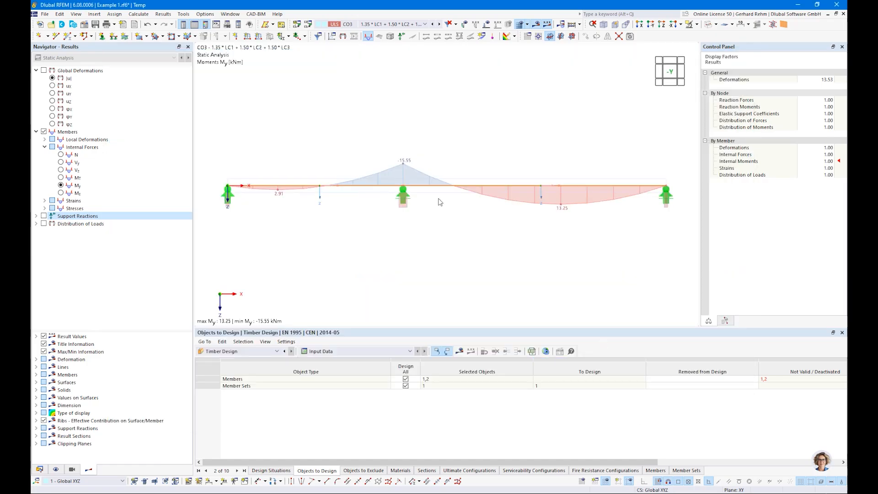
# - Exclude the individual members from the timber design so that only the member sets are designed
pyautogui.click(230, 353)
pyautogui.click(229, 356)
pyautogui.click(768, 382)
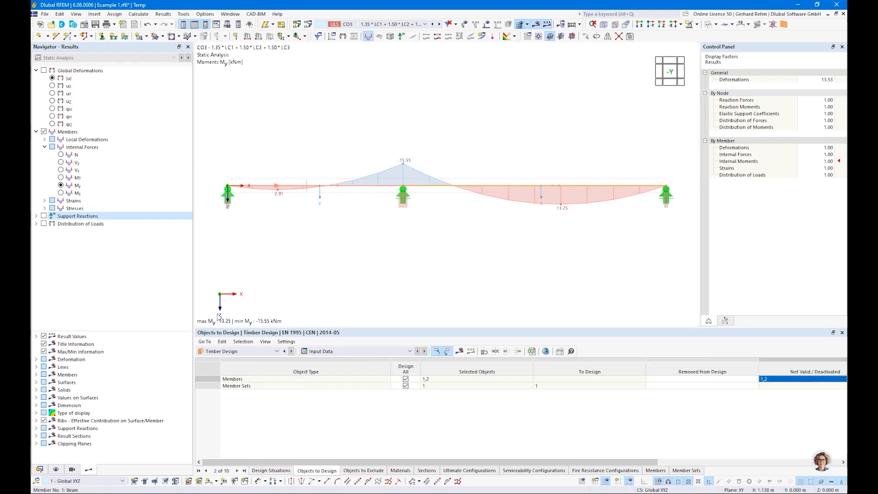
pyautogui.press('Escape')
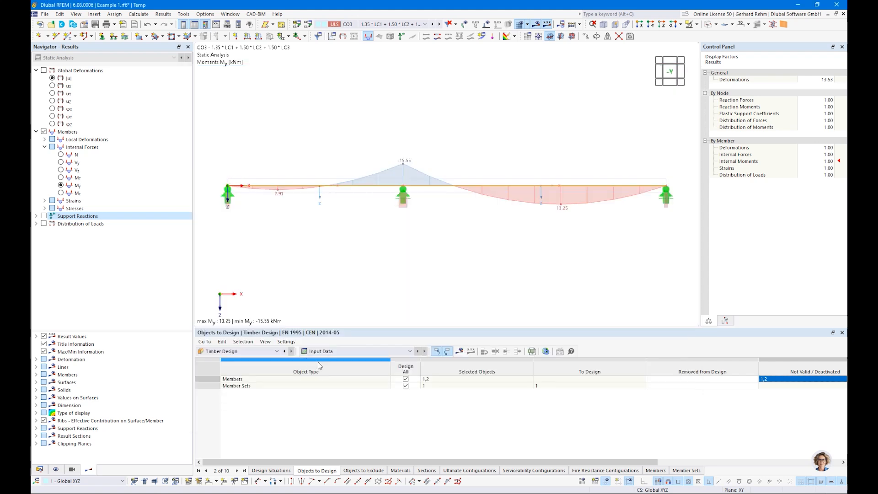
pyautogui.click(405, 379)
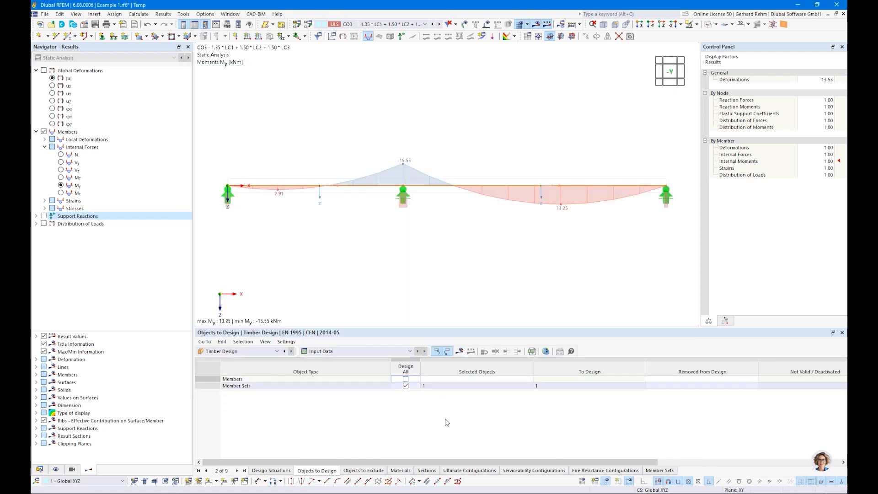
pyautogui.click(366, 386)
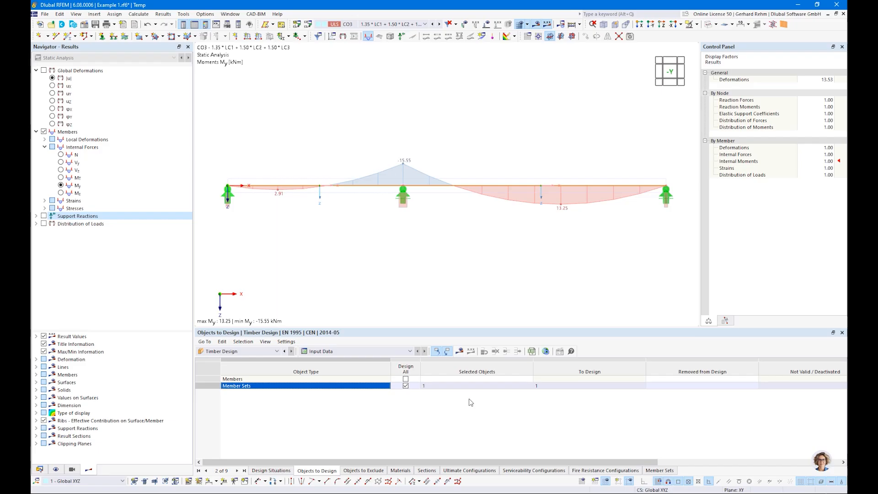
# - Run the timber design calculation for the member set and check its result overview
pyautogui.click(459, 352)
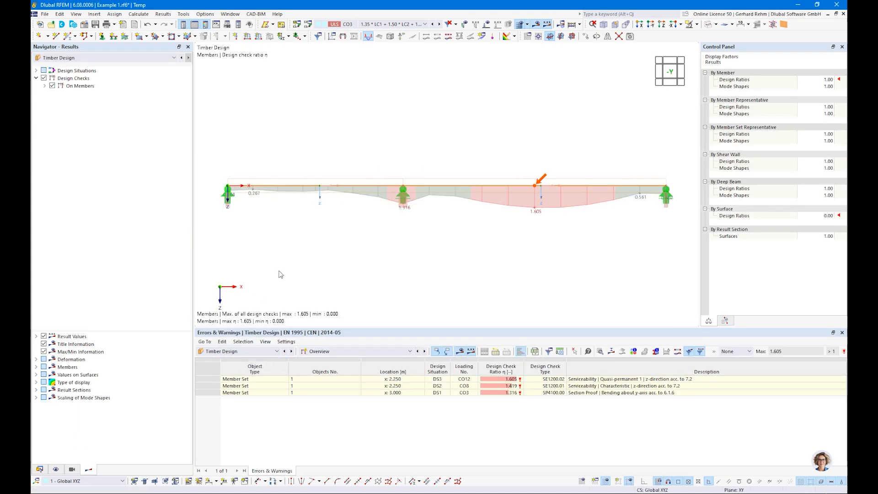
pyautogui.click(321, 353)
pyautogui.click(321, 352)
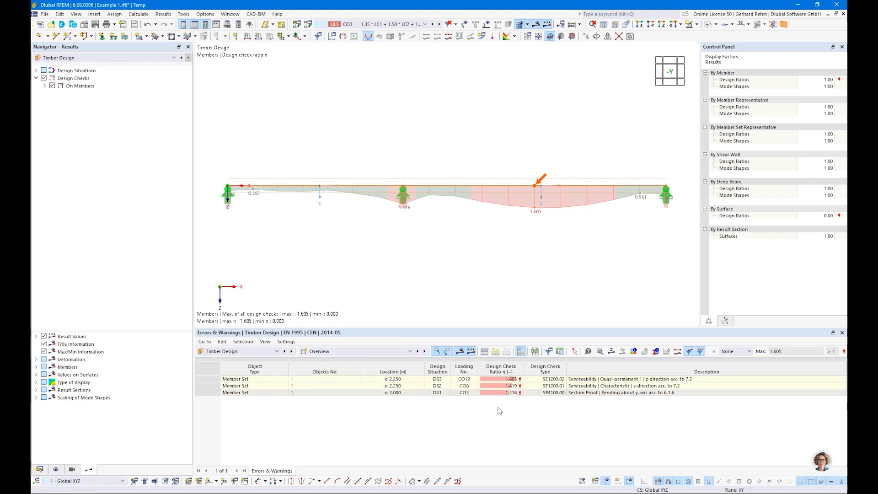
# - Examine where on the beam the bending, characteristic and quasi-permanent serviceability design checks of the member set govern
pyautogui.click(579, 394)
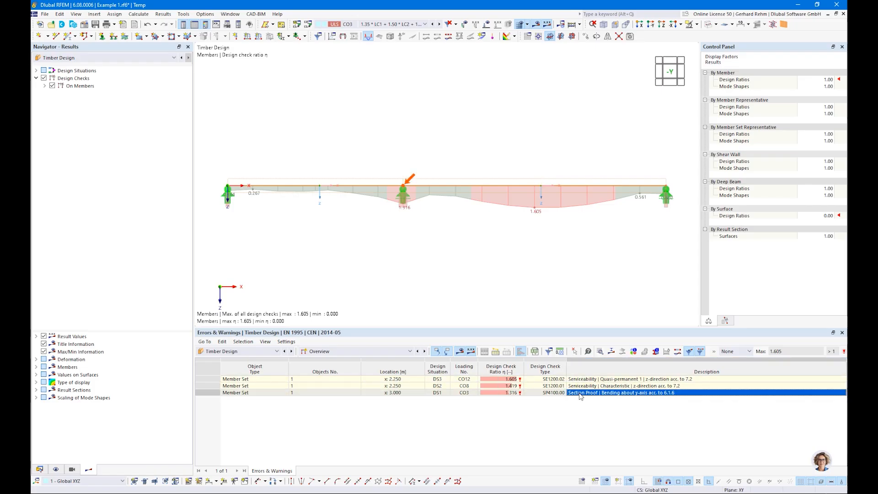
pyautogui.press('Up')
pyautogui.press('Up')
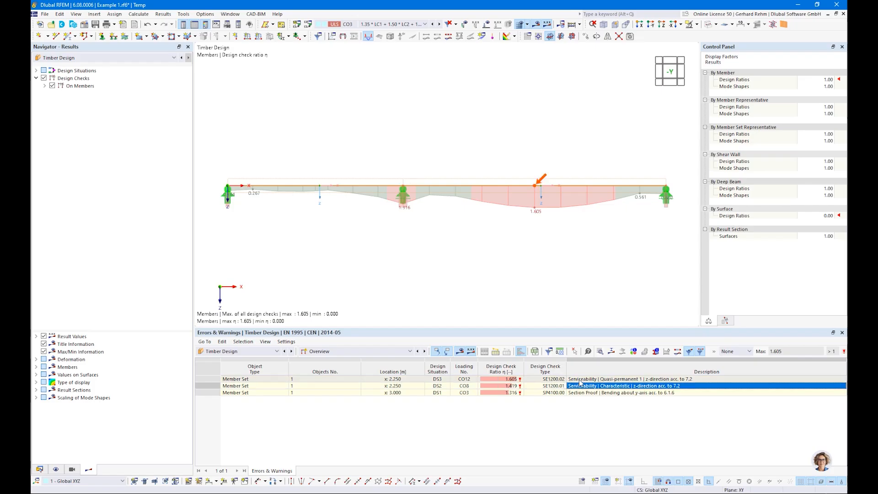
pyautogui.click(579, 386)
pyautogui.click(580, 380)
pyautogui.click(579, 387)
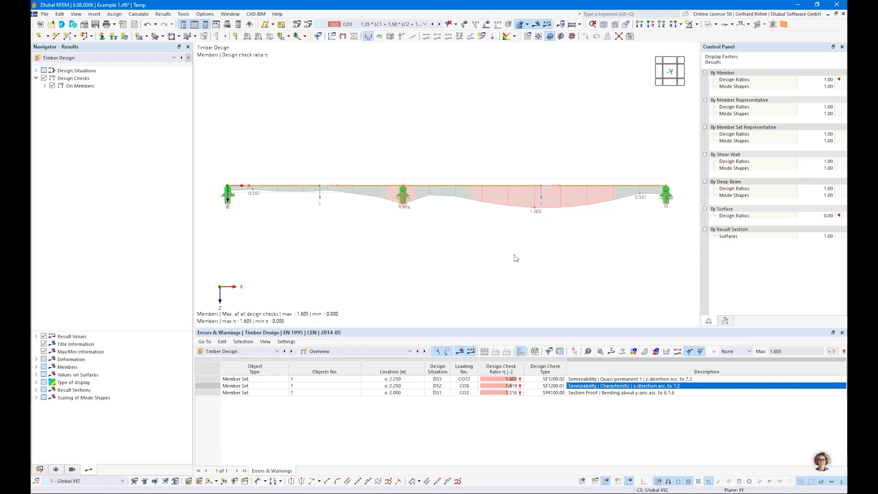
# - List the timber design ratios on members by design situation and filter the table to ratios greater than 0
pyautogui.click(409, 351)
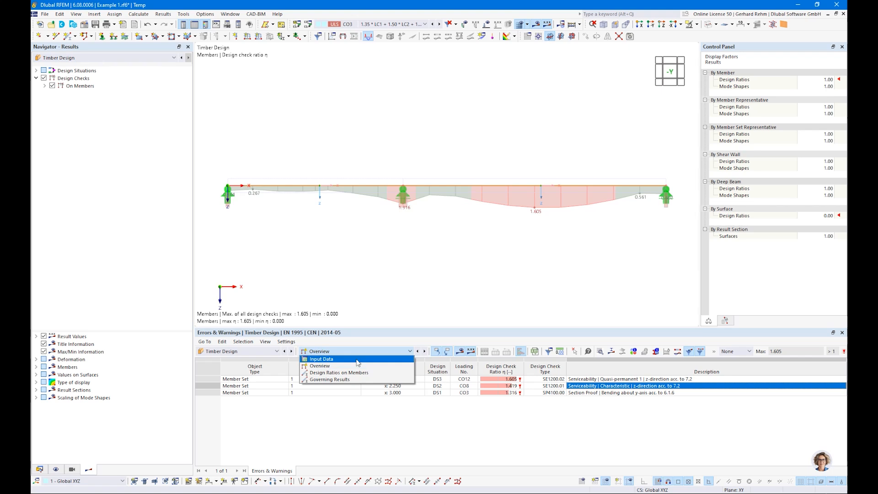
pyautogui.click(336, 373)
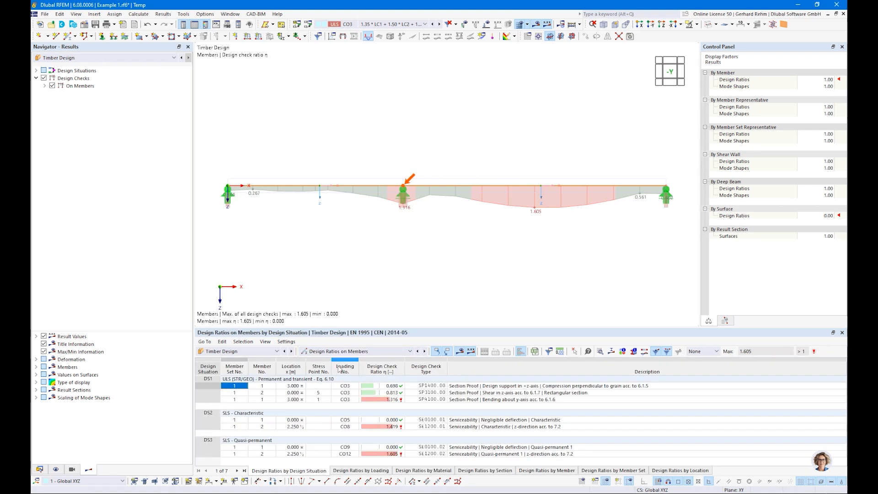
pyautogui.moveTo(568, 327)
pyautogui.mouseDown()
pyautogui.moveTo(568, 295)
pyautogui.moveTo(568, 311)
pyautogui.mouseUp()
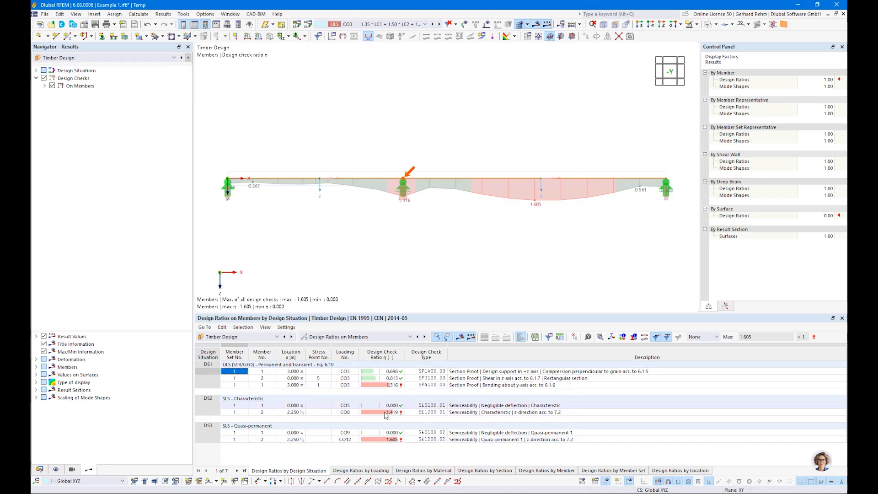
pyautogui.click(697, 337)
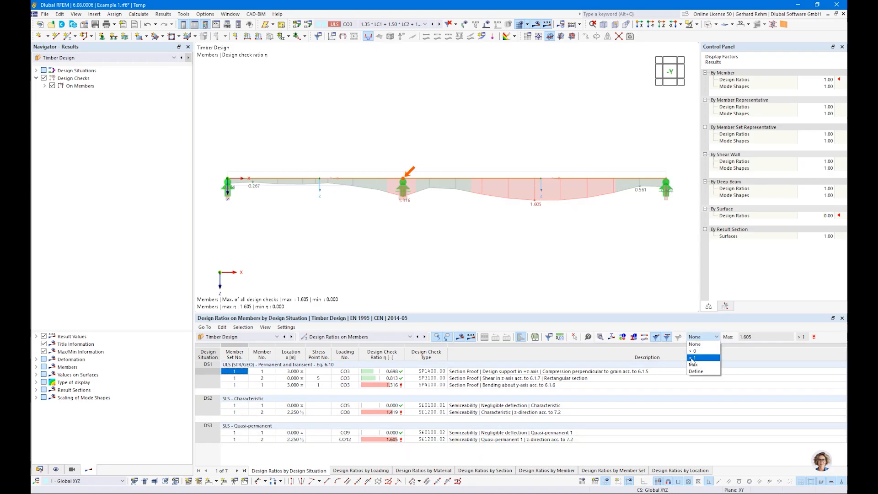
pyautogui.click(695, 351)
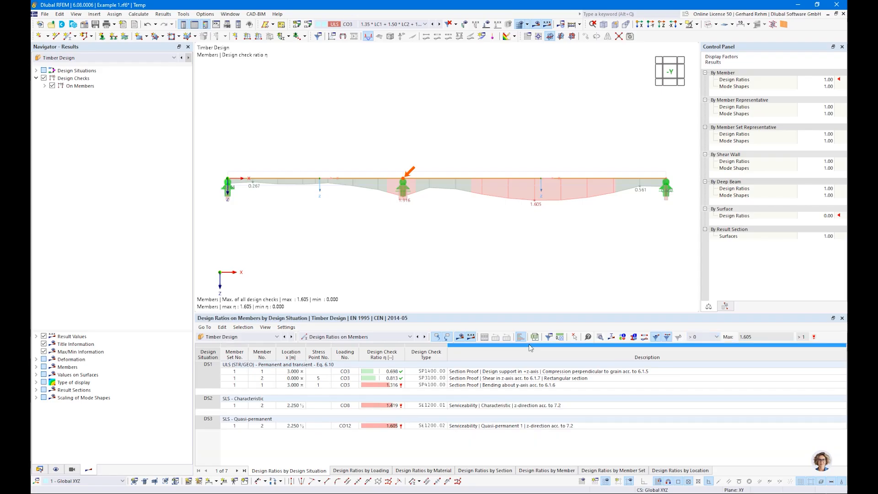
pyautogui.moveTo(482, 317); pyautogui.dragTo(418, 337)
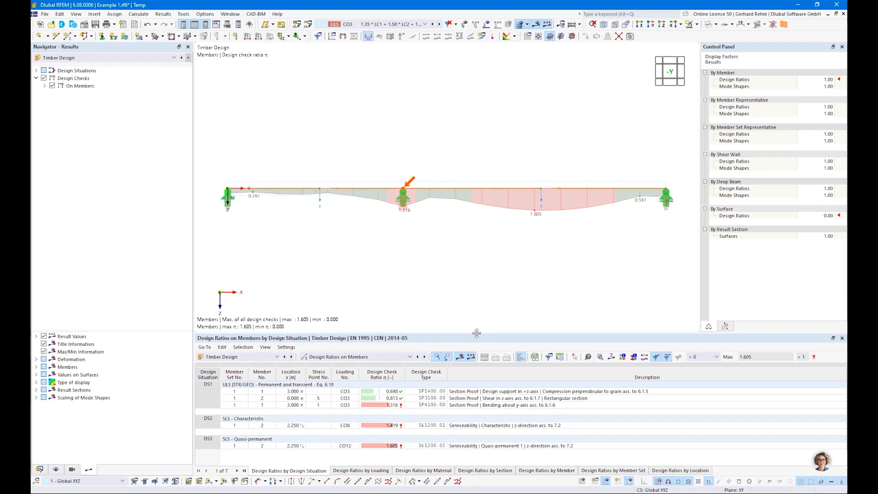
# - Review the listed section proofs for compression perpendicular to grain, shear in z-axis and bending about the y-axis
pyautogui.click(465, 394)
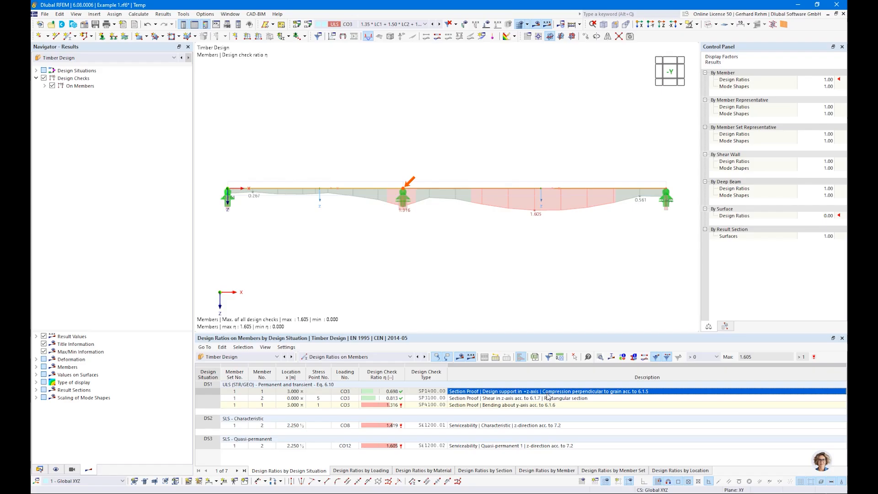
pyautogui.click(509, 399)
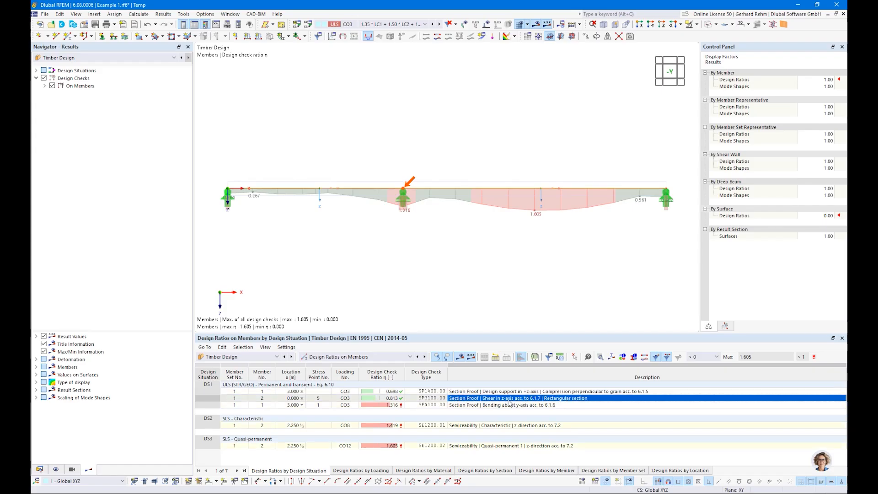
pyautogui.click(480, 406)
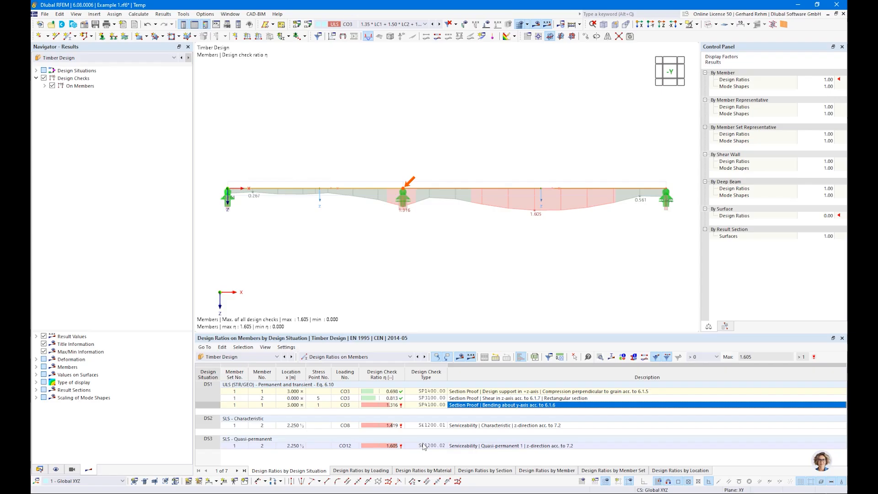
# - Switch the ratio envelope to selected design checks and compare the ultimate limit state diagram alone with the serviceability one
pyautogui.click(45, 85)
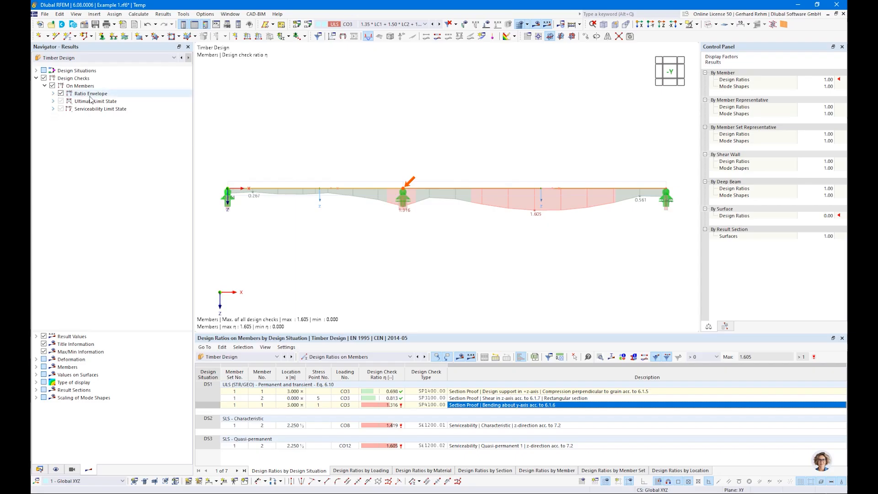
pyautogui.click(53, 93)
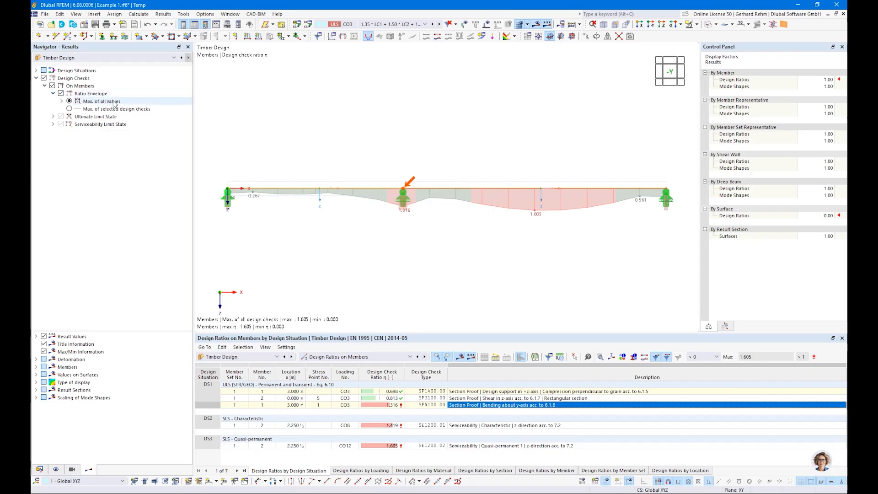
pyautogui.click(69, 109)
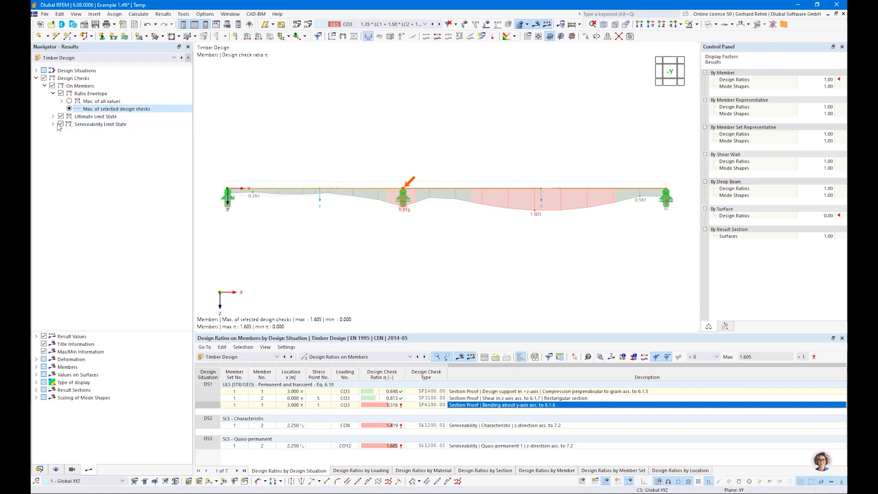
pyautogui.click(60, 125)
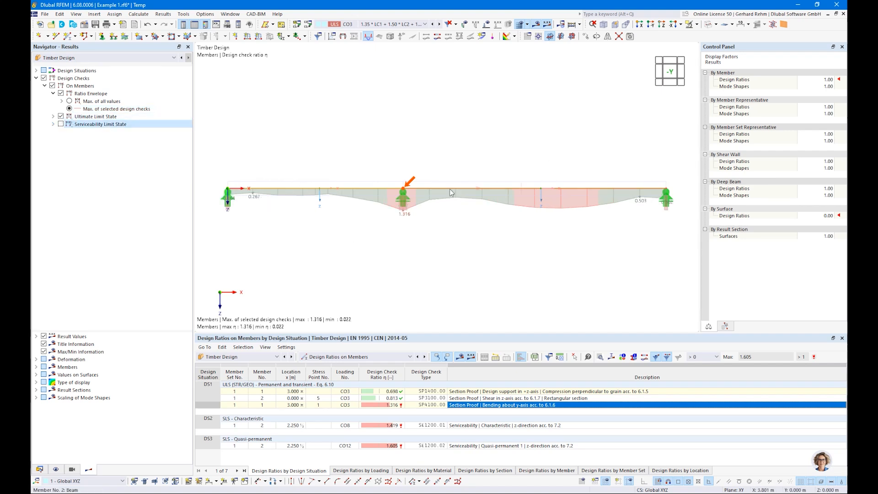
pyautogui.click(61, 116)
pyautogui.click(61, 124)
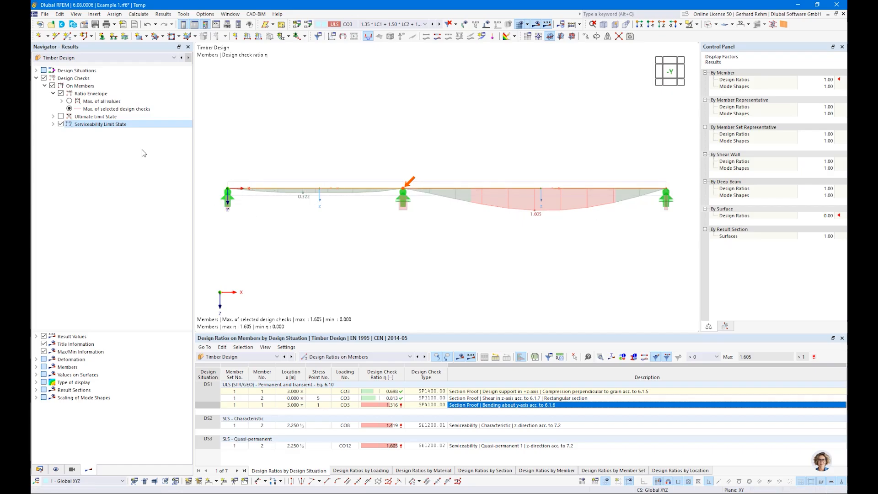
# - Examine the ultimate limit state diagrams of bending, shear and design support compression one at a time along the beam
pyautogui.click(61, 116)
pyautogui.click(53, 116)
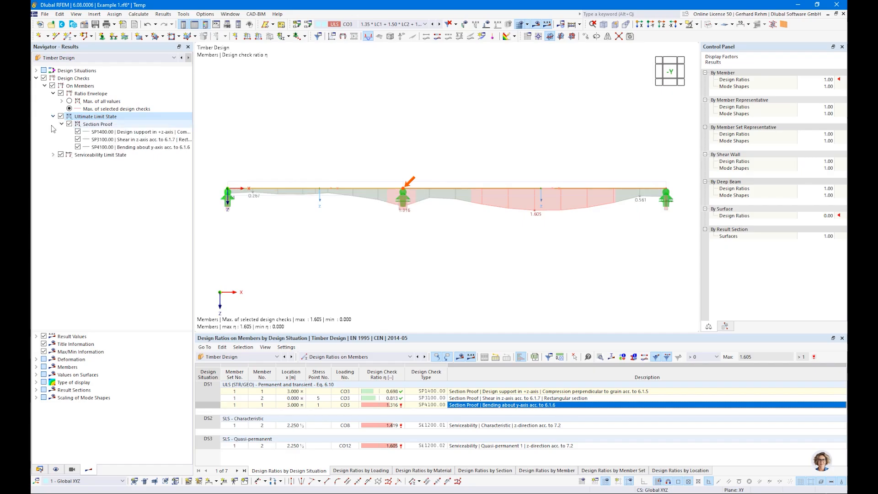
pyautogui.click(77, 131)
pyautogui.click(78, 140)
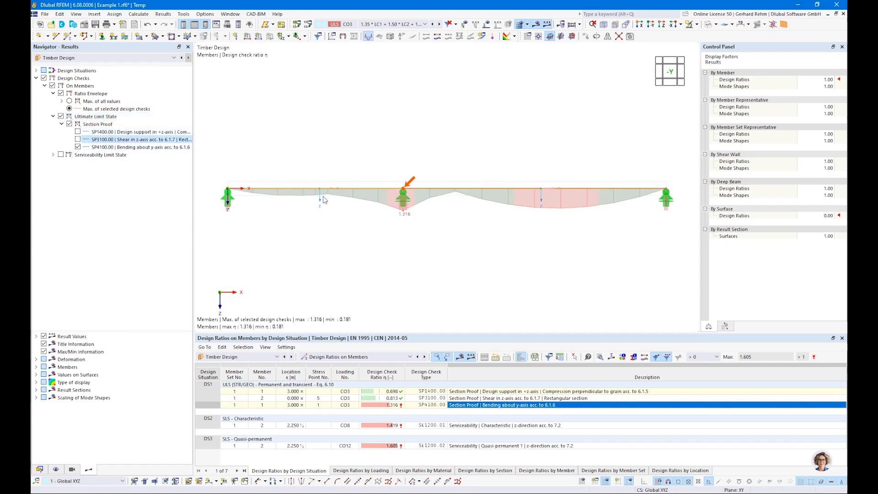
pyautogui.click(78, 146)
pyautogui.click(78, 139)
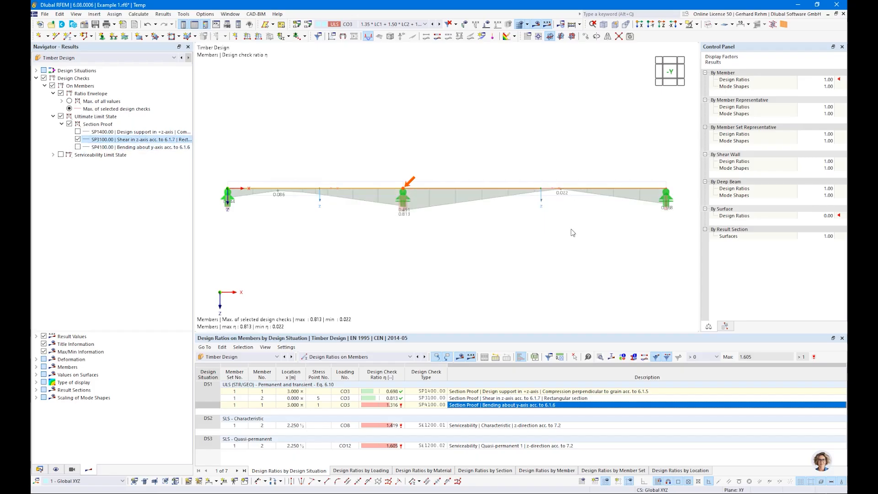
pyautogui.click(78, 139)
pyautogui.click(78, 132)
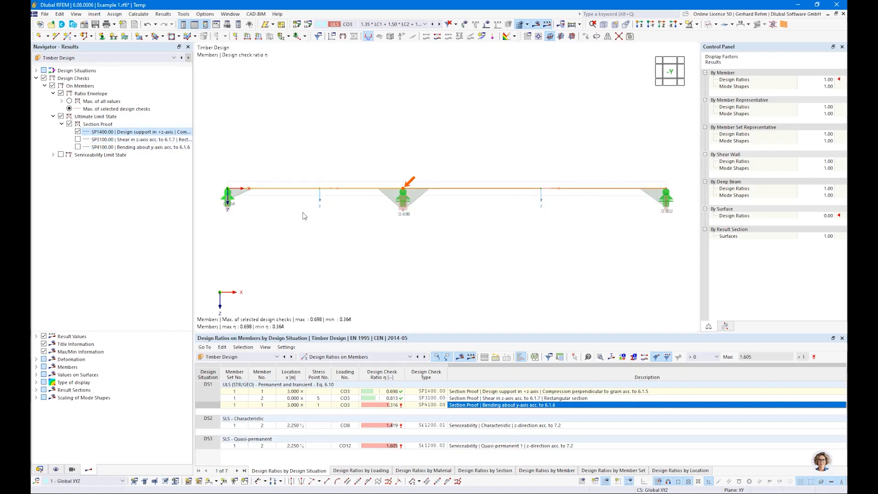
pyautogui.click(78, 132)
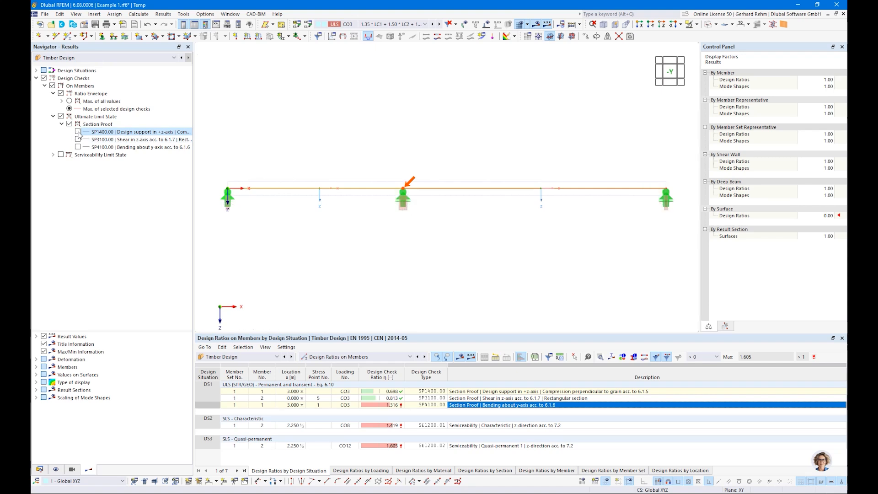
# - Return the ratio envelope to the maximum of all values and collapse the expanded design check entries
pyautogui.click(69, 101)
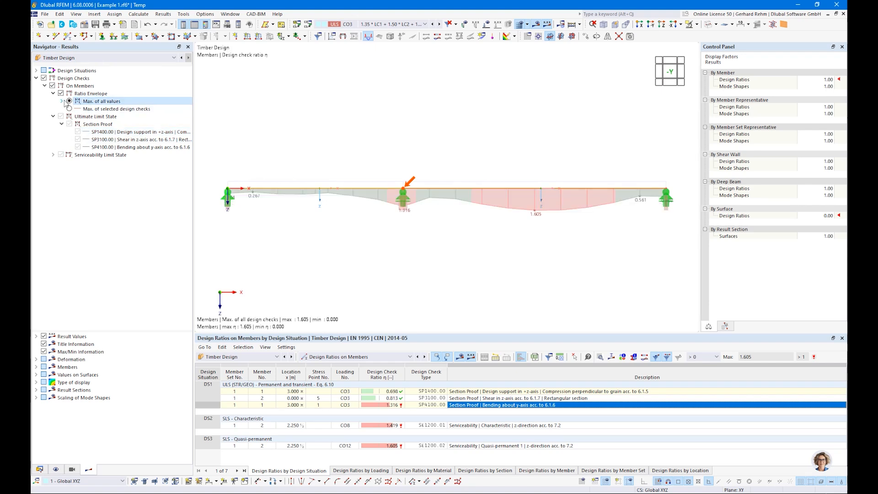
pyautogui.click(53, 93)
pyautogui.click(53, 101)
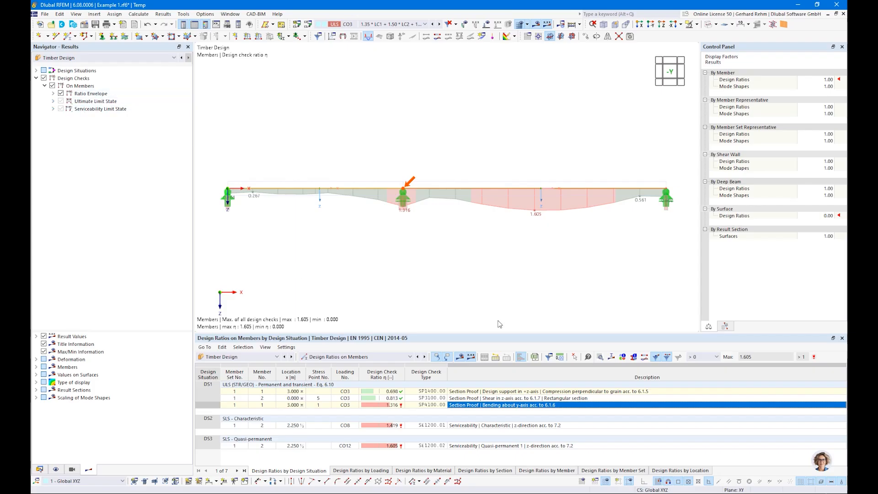
# - Examine the design check details of the SP4100.00 bending check about the y-axis and close them
pyautogui.doubleClick(463, 408)
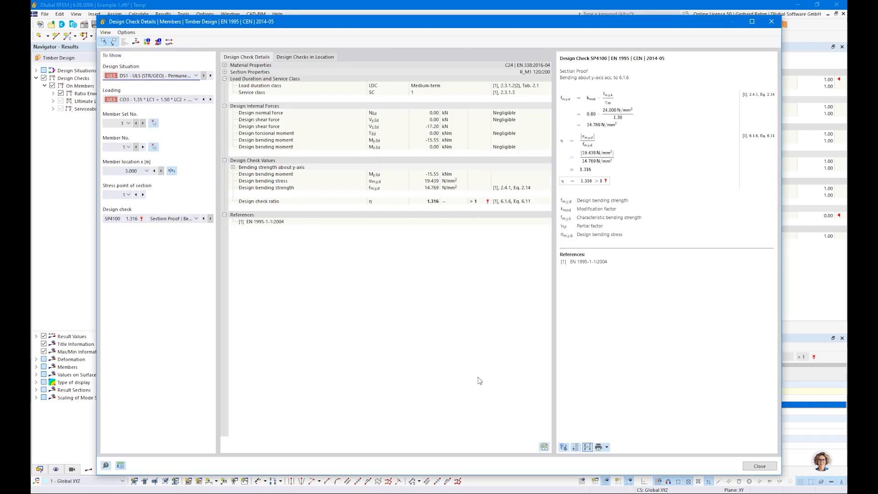
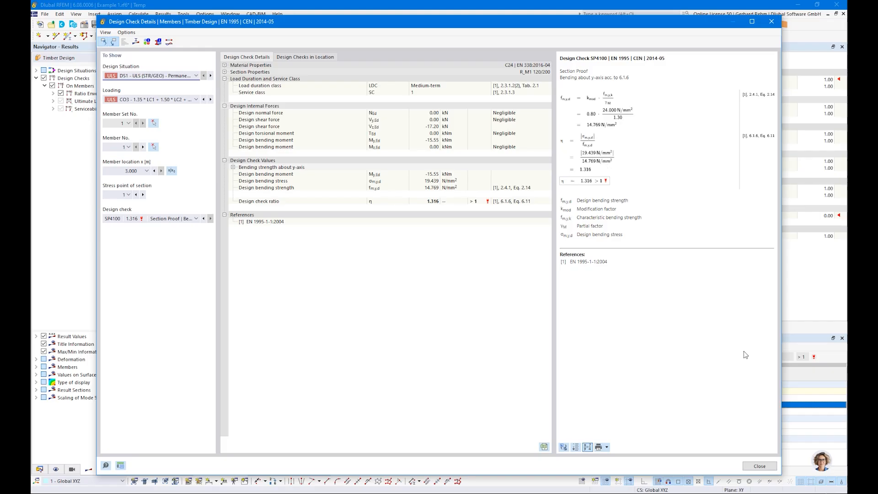
pyautogui.click(759, 467)
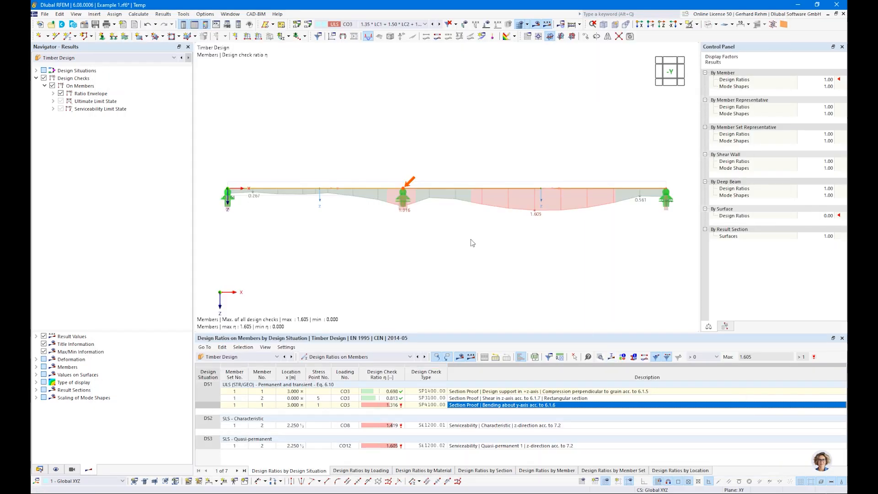
pyautogui.scroll(-1, 472, 241)
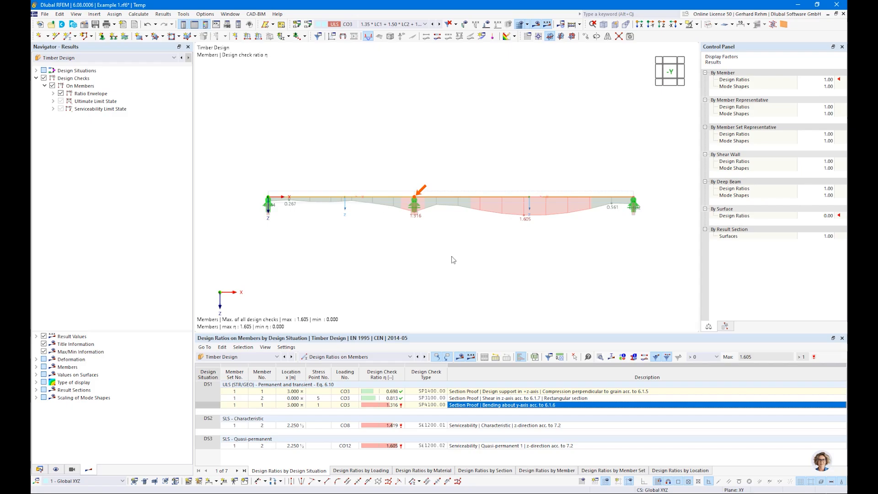
# - Locate the beam's section in the model data and show the Sections table of the timber design input data
pyautogui.click(320, 357)
pyautogui.click(320, 364)
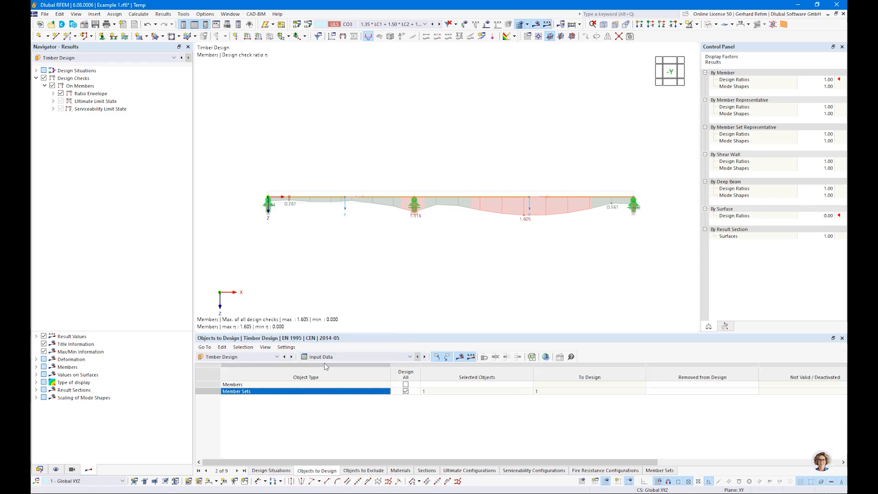
pyautogui.click(39, 469)
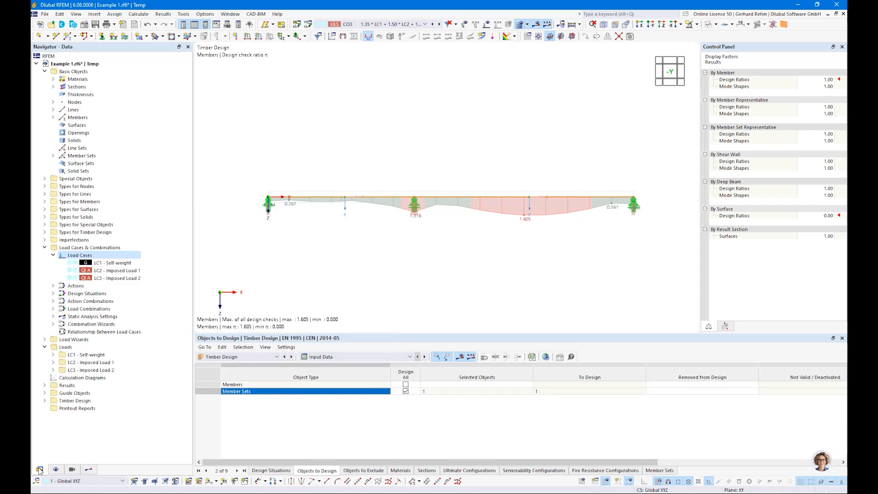
pyautogui.click(54, 87)
pyautogui.click(92, 95)
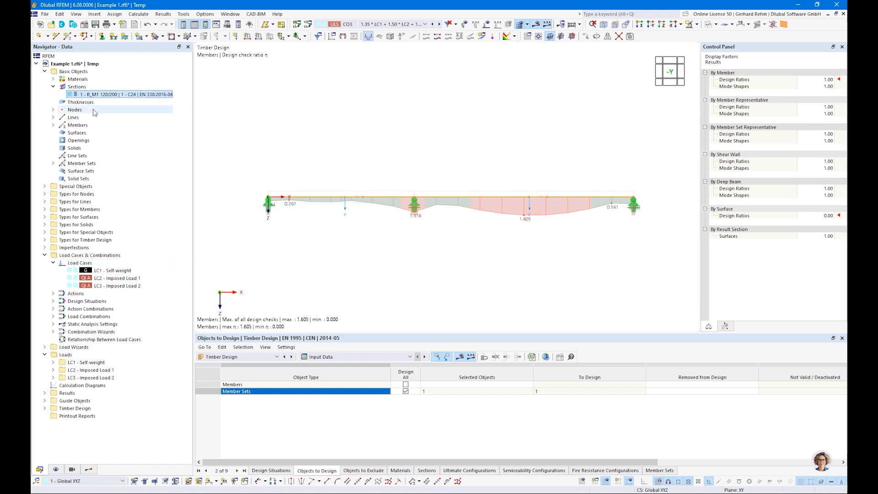
pyautogui.click(325, 356)
pyautogui.click(321, 364)
pyautogui.click(427, 470)
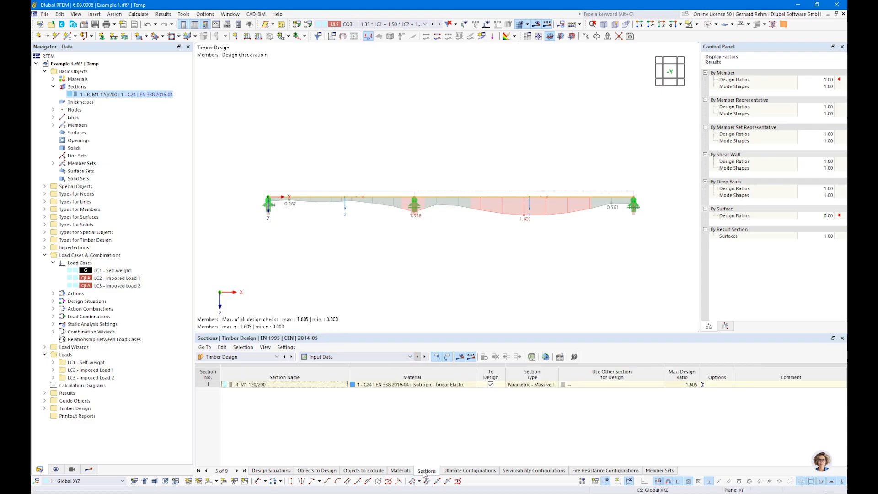
# - Choose optimization within the current R_M1 row as the other section for designing R_M1 120/200
pyautogui.click(637, 384)
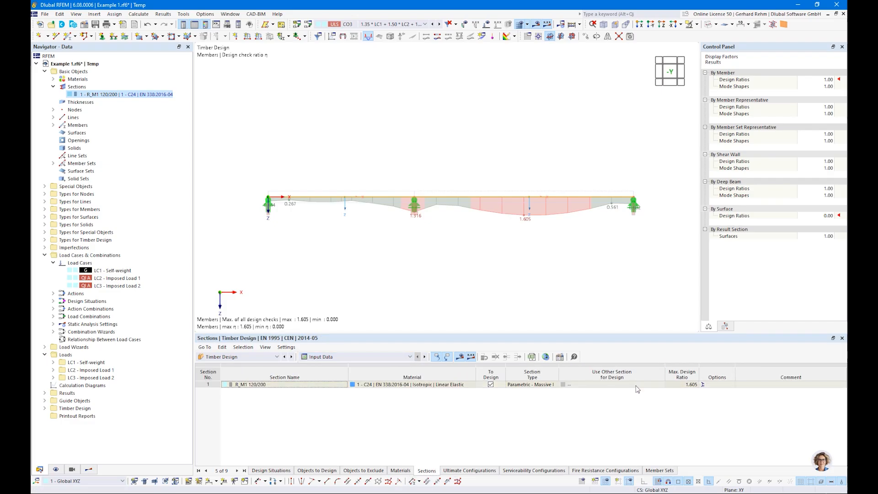
pyautogui.click(655, 386)
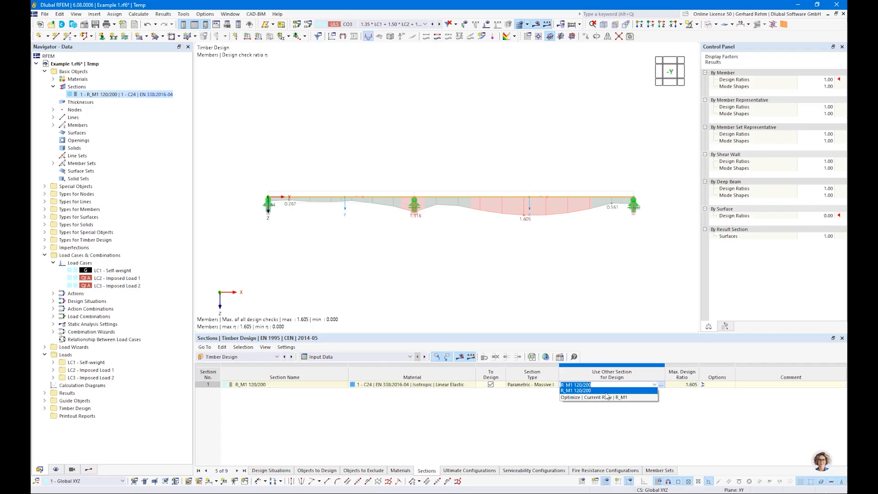
pyautogui.click(570, 397)
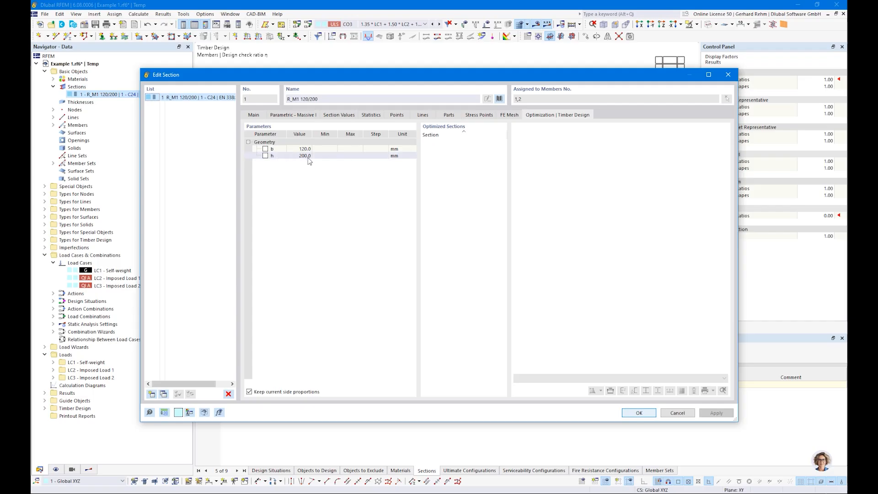
# - Optimize only the section height h with minimum 200 mm, maximum 300 mm and step 200 mm, and display the timber design results
pyautogui.moveTo(269, 77); pyautogui.dragTo(309, 106)
pyautogui.click(268, 187)
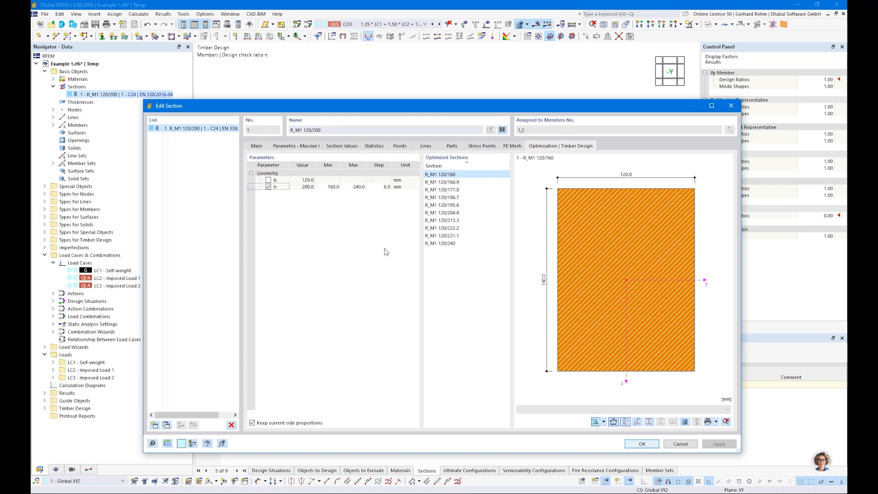
pyautogui.click(330, 187)
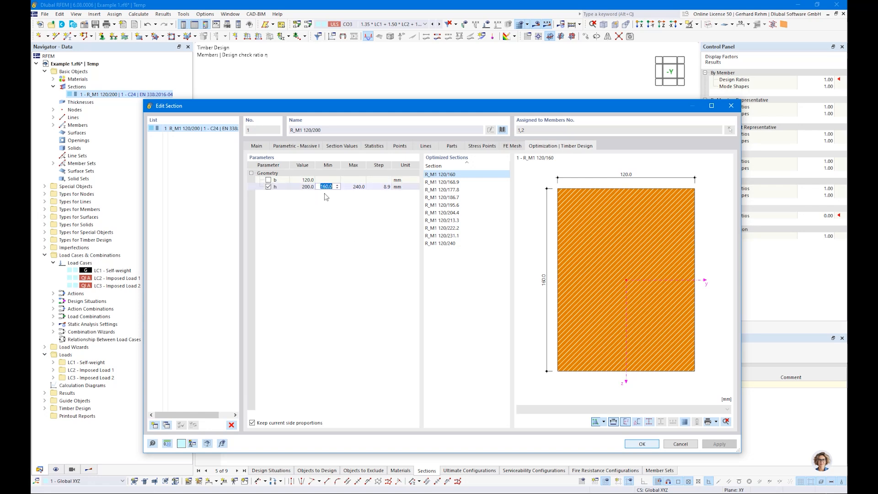
pyautogui.write('200')
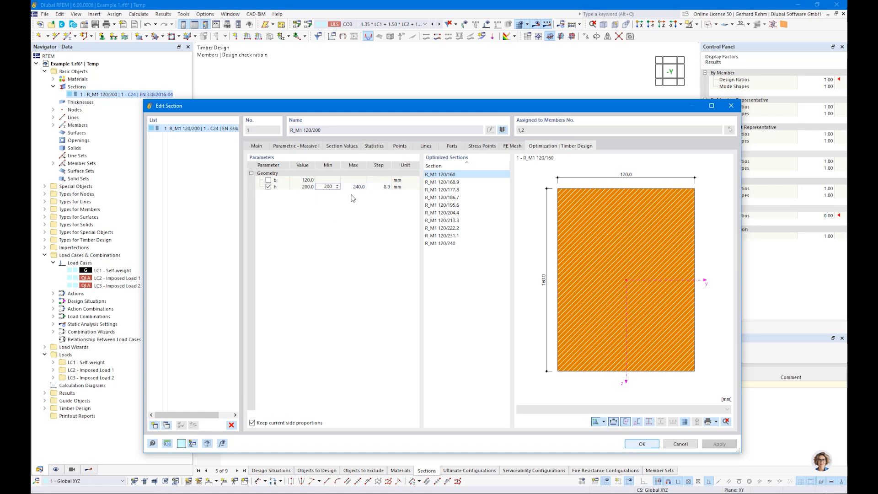
pyautogui.press('Tab')
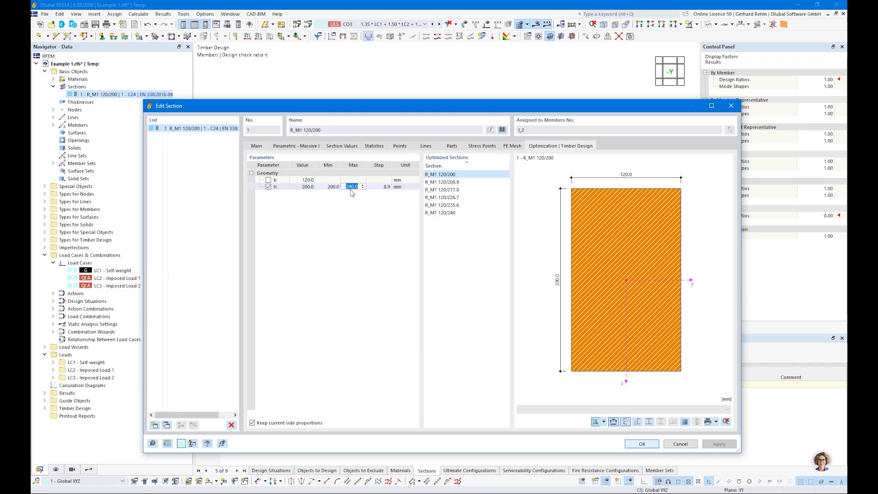
pyautogui.write('300')
pyautogui.press('Tab')
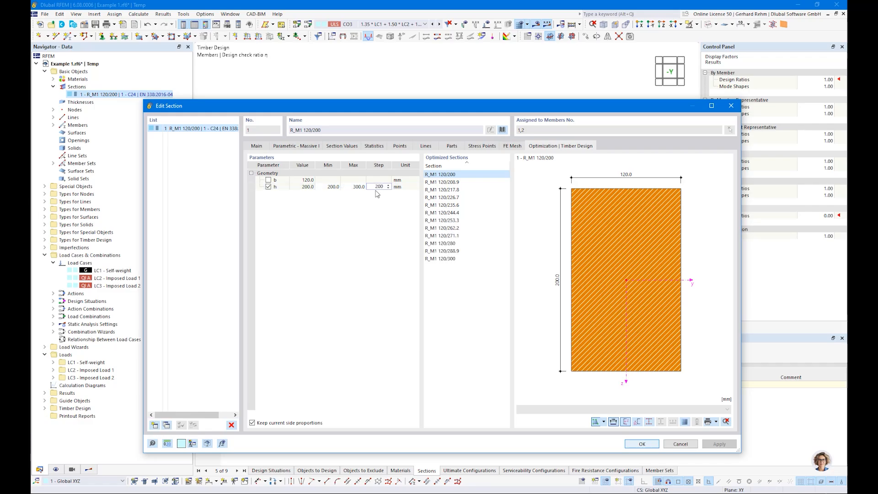
pyautogui.write('200')
pyautogui.press('Return')
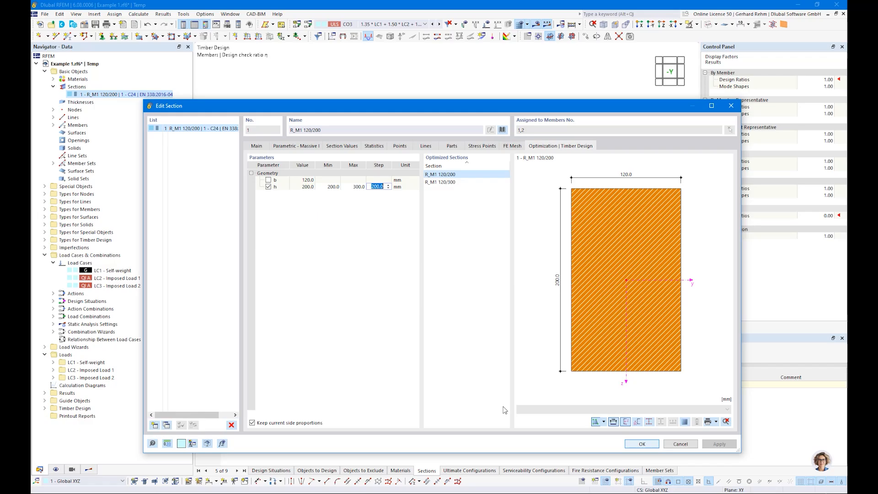
pyautogui.click(632, 444)
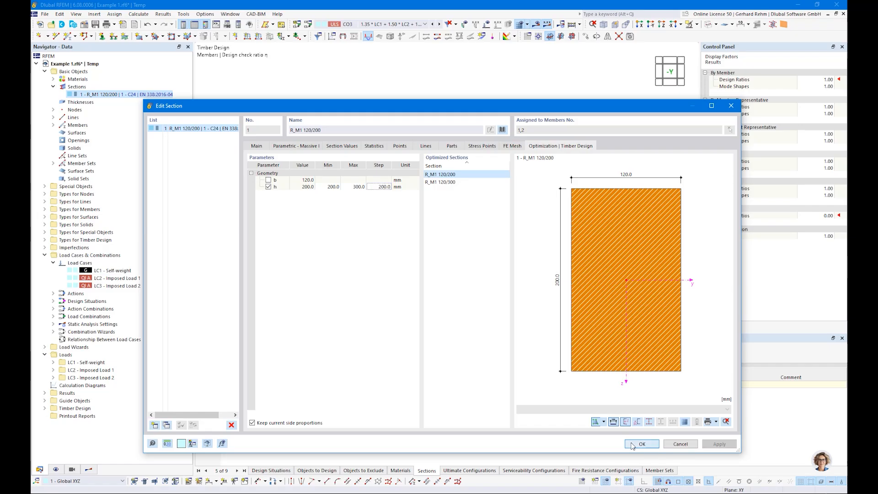
pyautogui.click(466, 360)
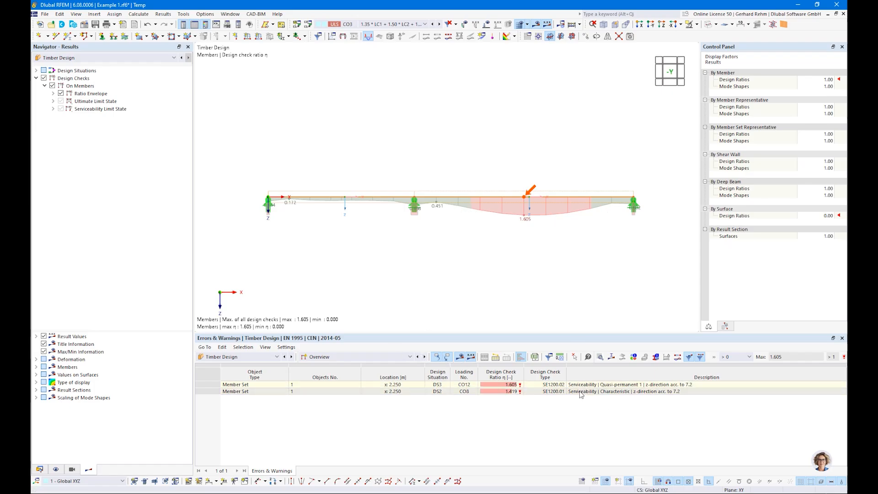
# - Set the ratio envelope to the maximum of selected design checks and exclude the serviceability limit state
pyautogui.click(53, 93)
pyautogui.click(69, 108)
pyautogui.click(60, 124)
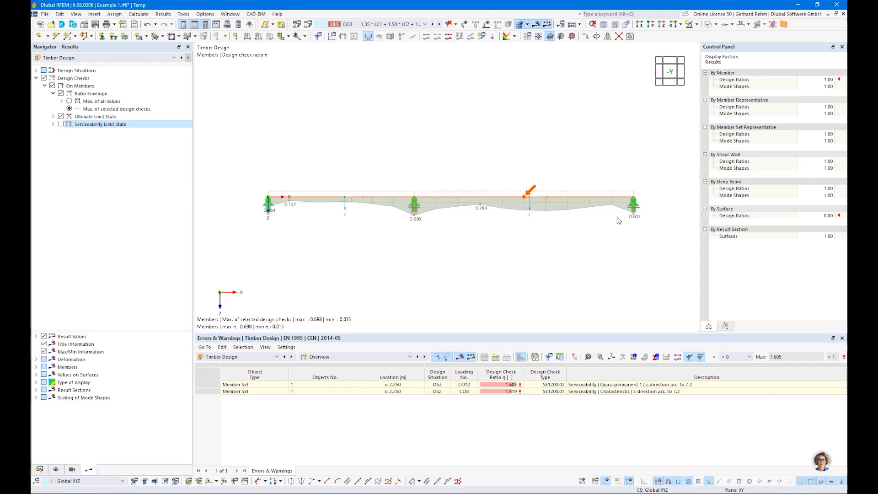
# - Show the model data and the timber design Sections input table, and inspect the other section used for design
pyautogui.click(40, 473)
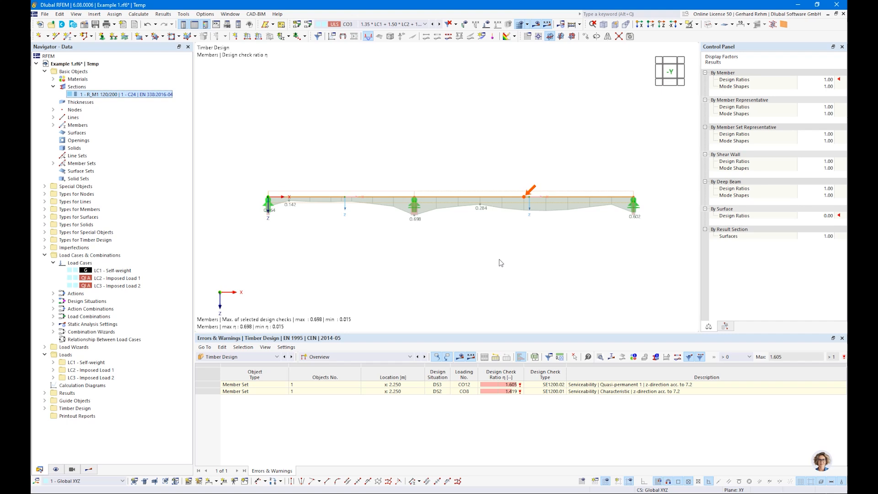
pyautogui.click(305, 359)
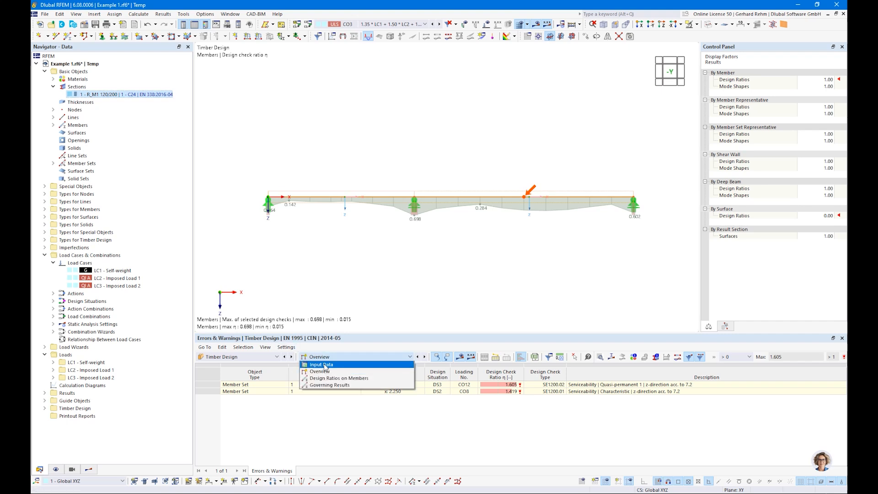
pyautogui.click(321, 365)
pyautogui.click(604, 385)
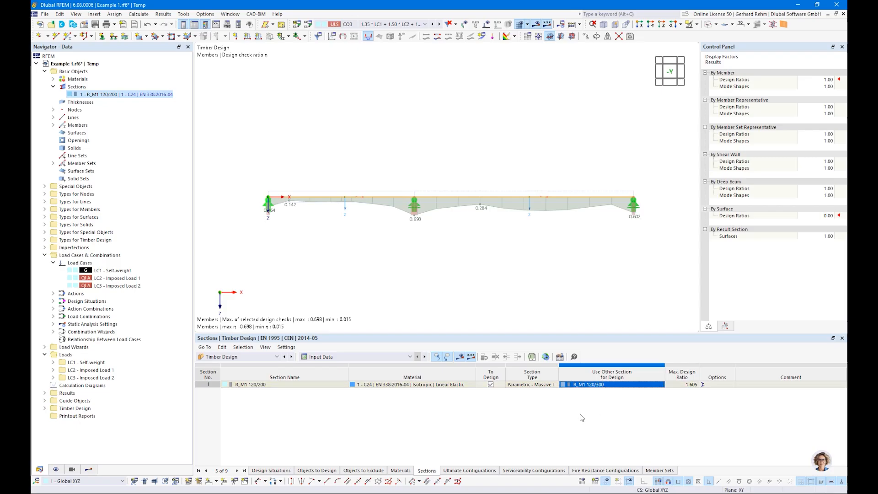
pyautogui.click(586, 385)
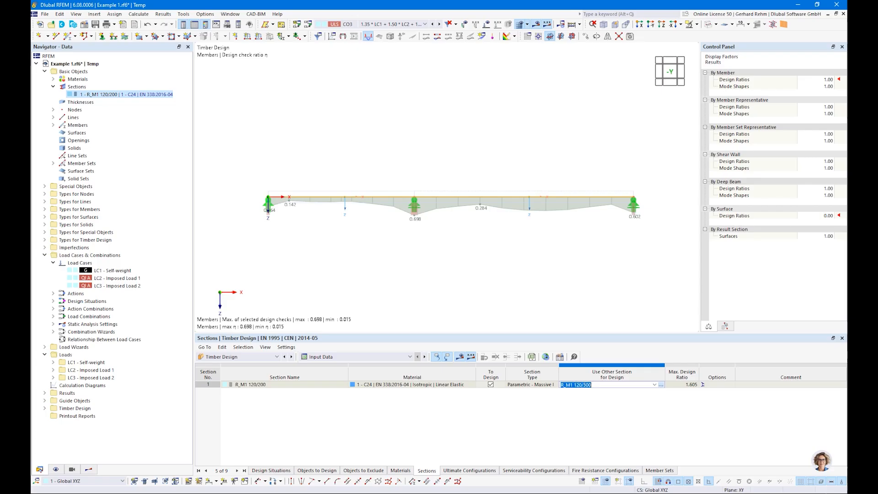
# - List the design ratios on members, examine the SP4100.00 check's details for the section used, and close them
pyautogui.click(329, 357)
pyautogui.click(322, 378)
pyautogui.click(477, 407)
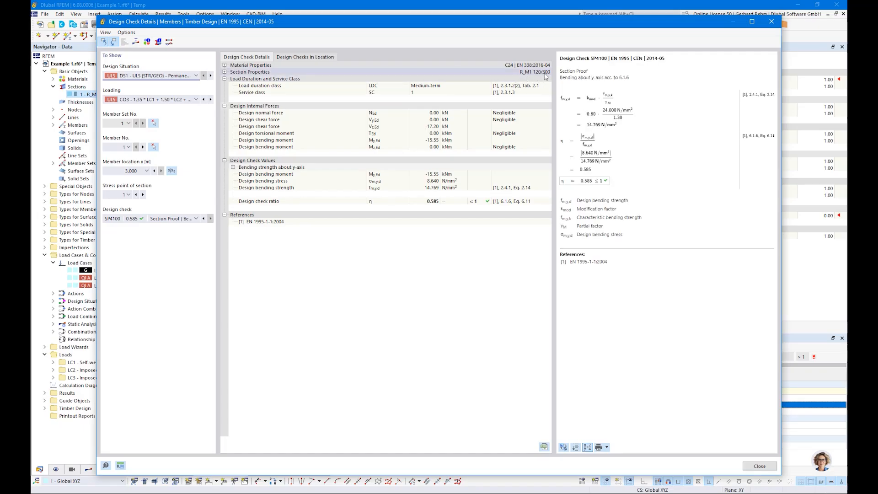
pyautogui.click(771, 22)
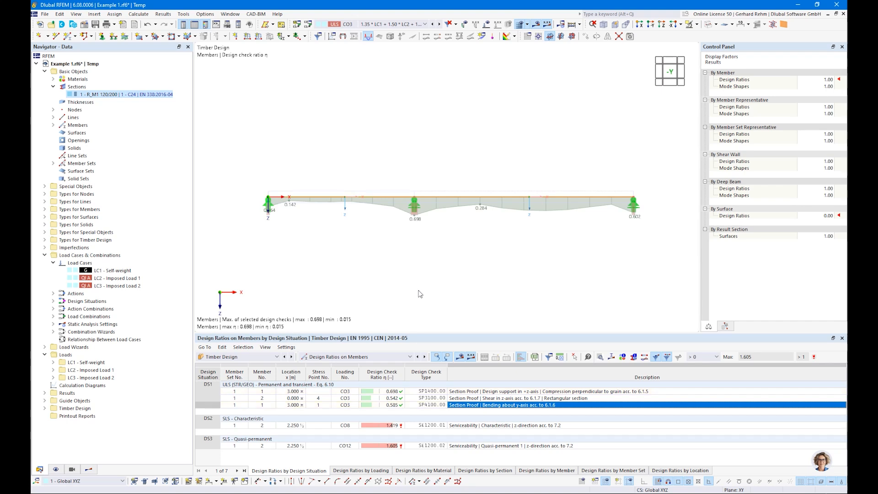
# - Compare the properties of the model's R_M1 120/200 section with the section shown in the bending check details
pyautogui.doubleClick(106, 95)
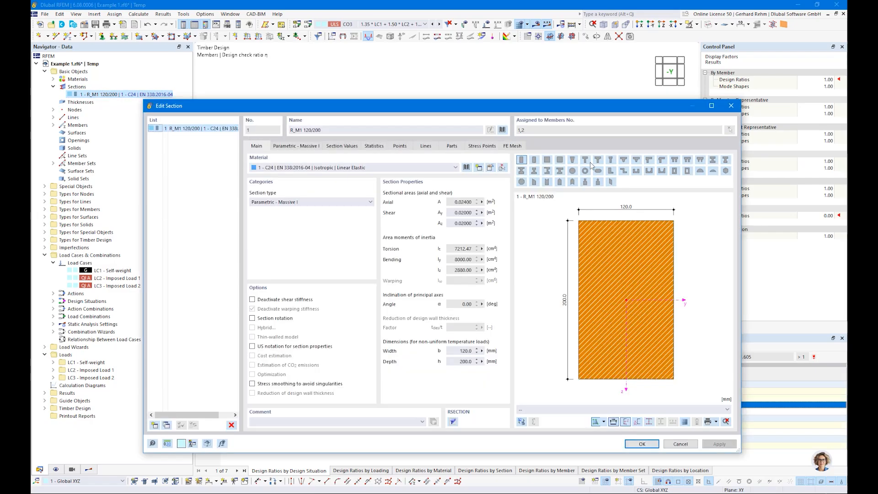
pyautogui.click(731, 105)
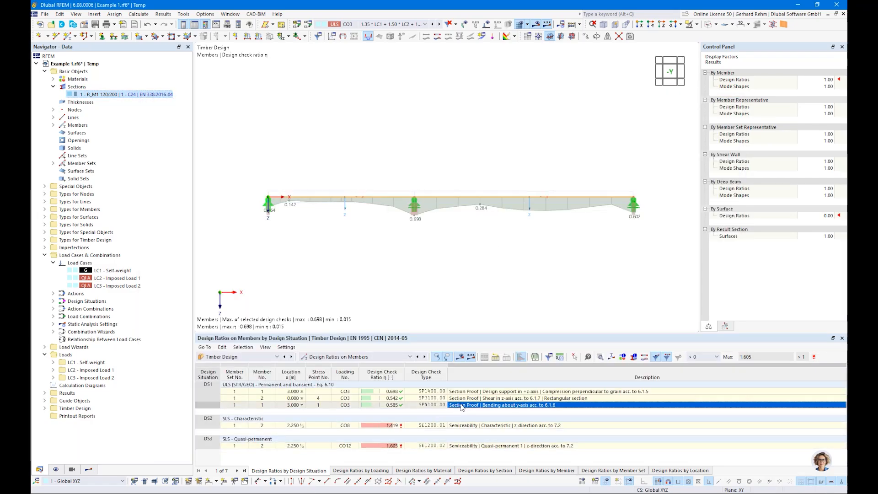
pyautogui.doubleClick(462, 405)
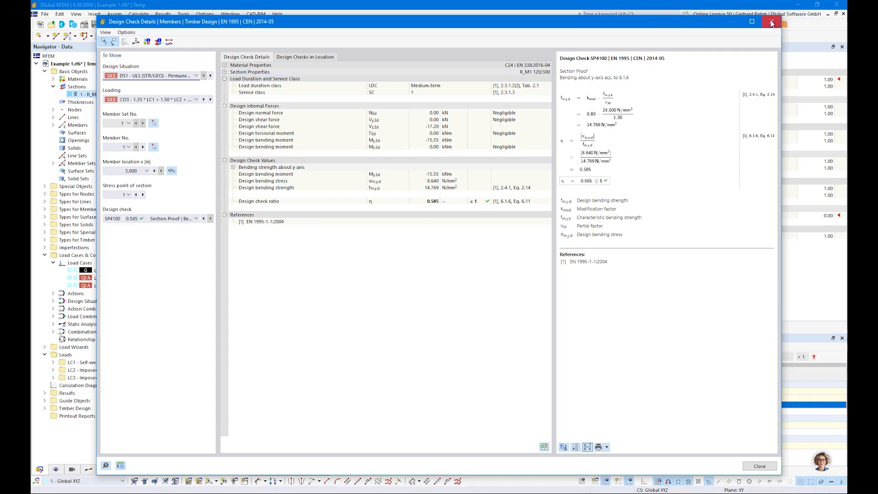
pyautogui.click(771, 22)
# - Set the height h of section 1 to 280 mm and recalculate the timber design results
pyautogui.doubleClick(106, 95)
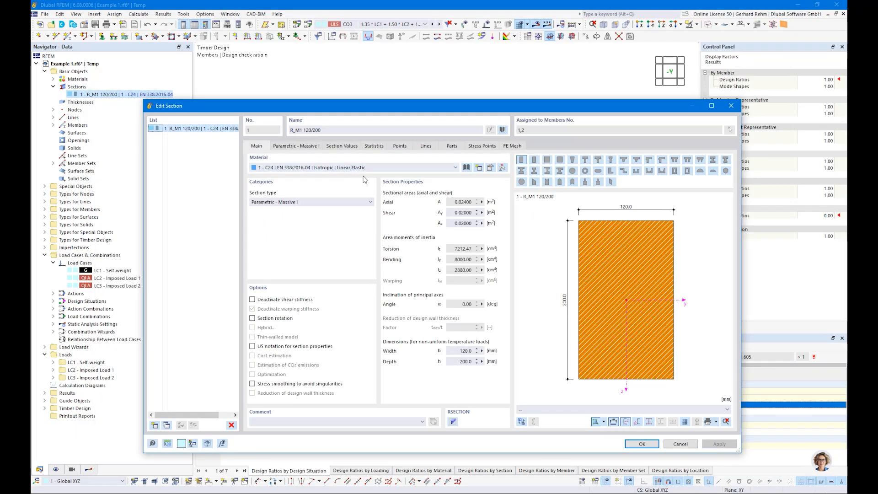
pyautogui.click(295, 146)
pyautogui.click(315, 178)
pyautogui.write('280')
pyautogui.press('Return')
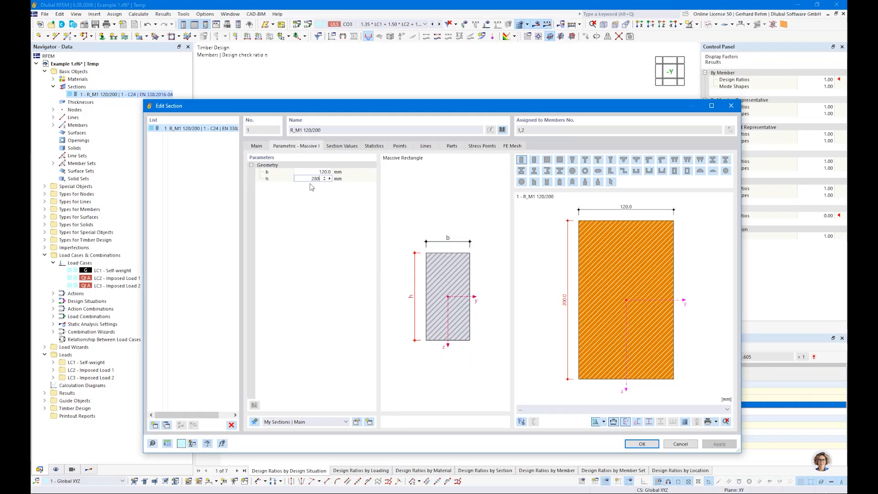
pyautogui.click(642, 444)
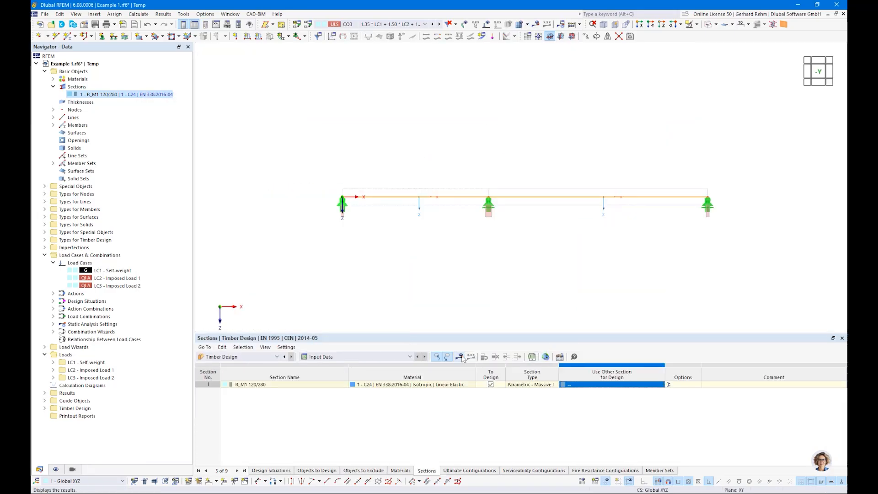
pyautogui.click(460, 357)
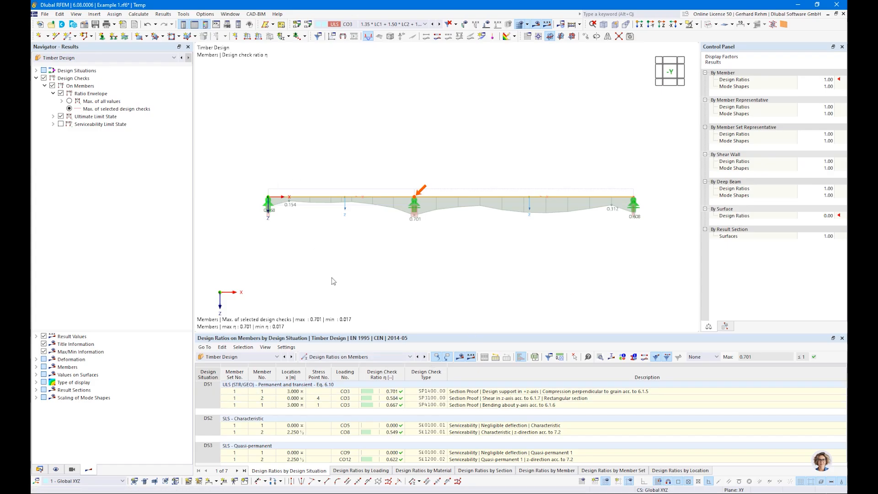
# - In the timber design Sections input data, choose optimization within the current R_M1 row for designing R_M1 120/280
pyautogui.click(358, 357)
pyautogui.click(342, 365)
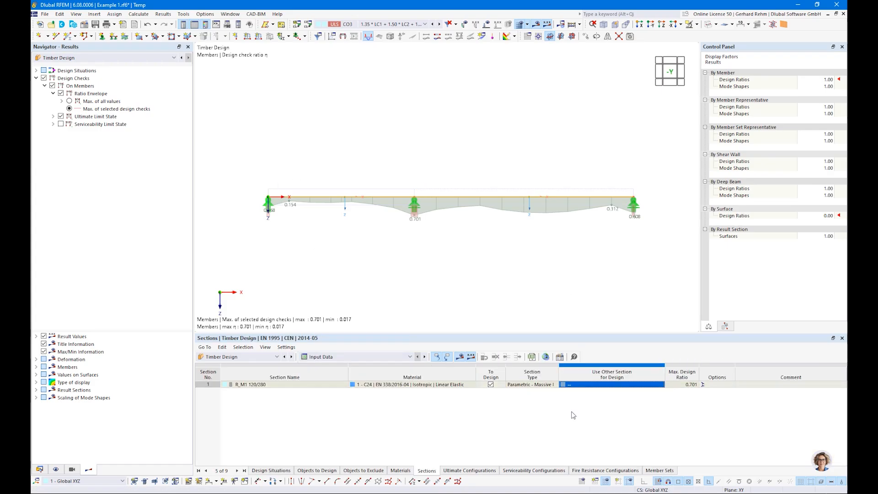
pyautogui.click(656, 385)
pyautogui.click(655, 385)
pyautogui.click(662, 386)
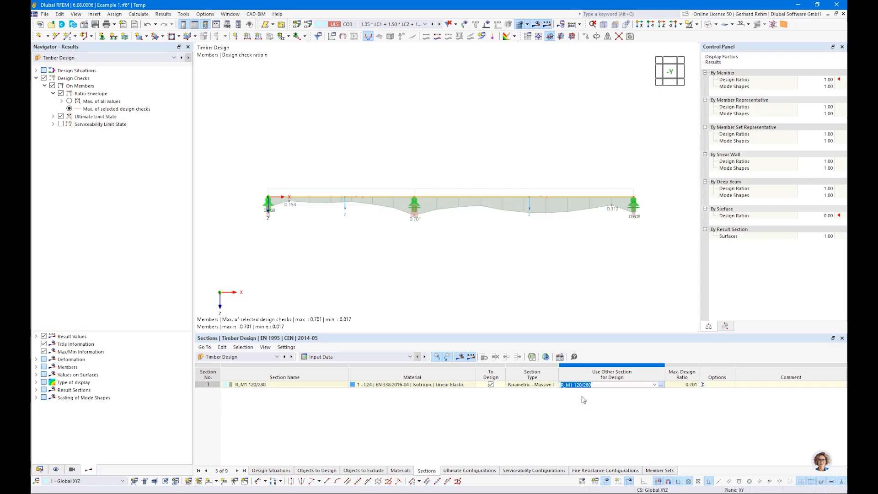
# - Optimize only the section height h with minimum 200 mm, maximum 300 mm and step 20 mm, and accept the settings
pyautogui.click(268, 186)
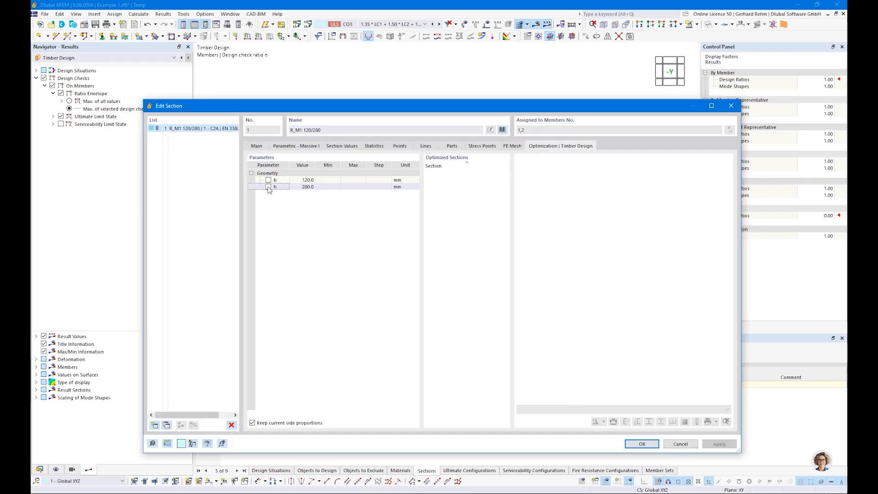
pyautogui.click(324, 187)
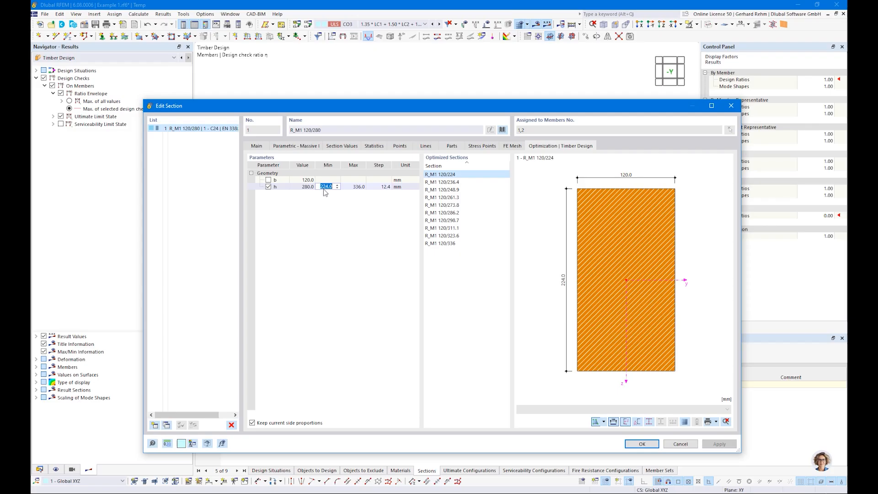
pyautogui.press('Tab')
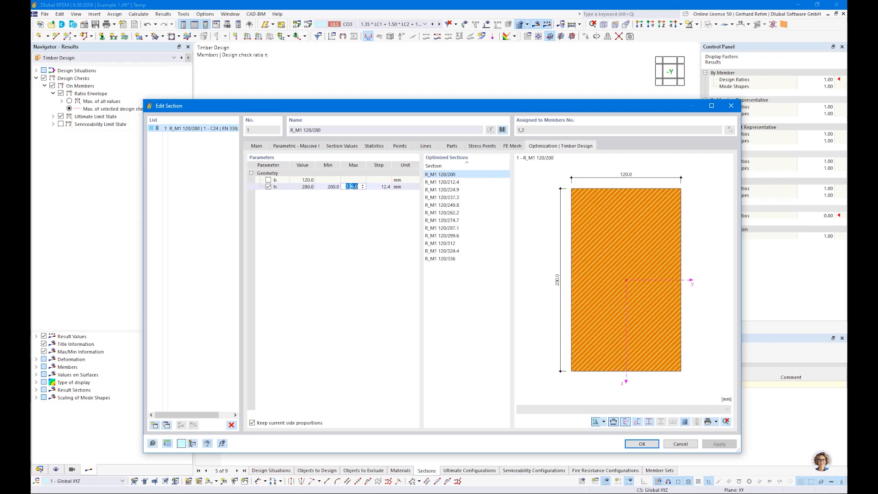
pyautogui.write('300')
pyautogui.press('Tab')
pyautogui.write('20')
pyautogui.press('Return')
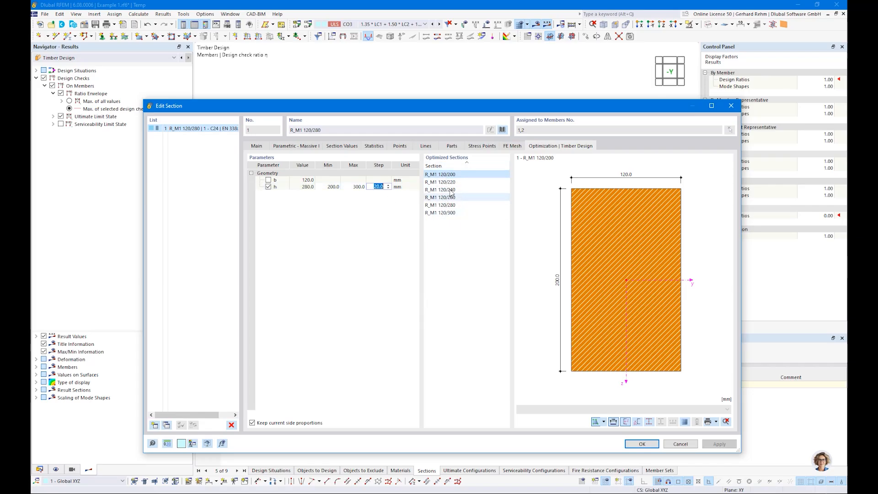
pyautogui.click(642, 444)
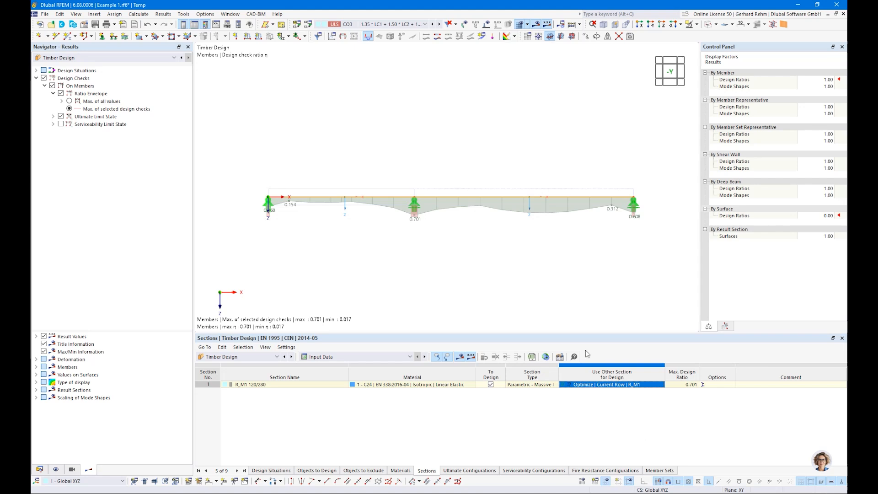
# - Display the design ratios on members and run the Timber Design calculation with the section optimization
pyautogui.click(459, 356)
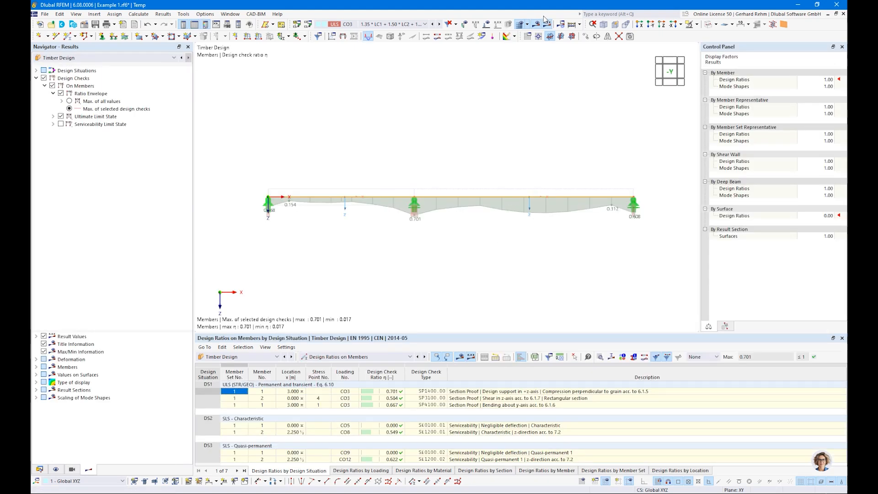
pyautogui.click(578, 24)
pyautogui.click(584, 55)
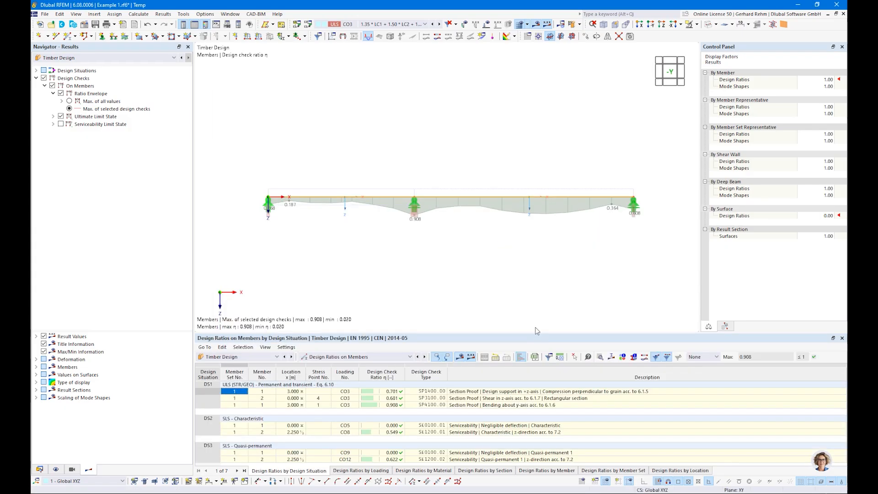
# - Review the bending check and the design ratios by member, and return to the Sections input data for the optimized section
pyautogui.click(385, 405)
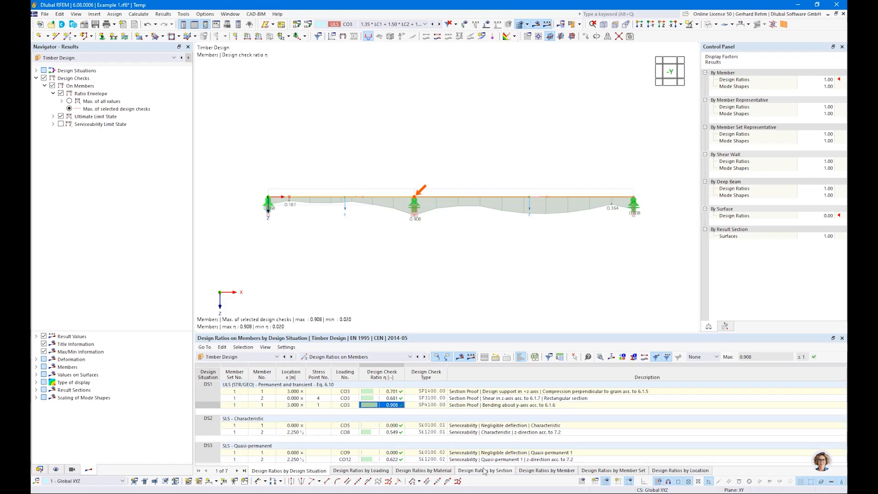
pyautogui.click(543, 471)
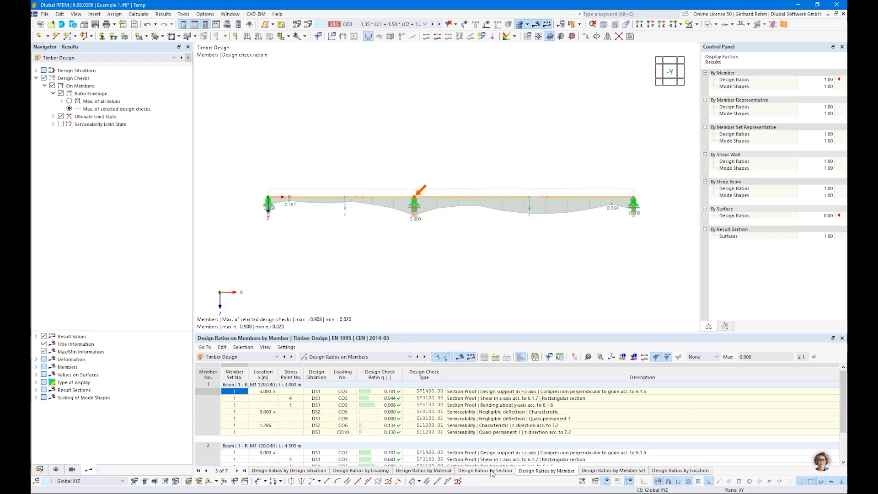
pyautogui.click(338, 356)
pyautogui.click(328, 366)
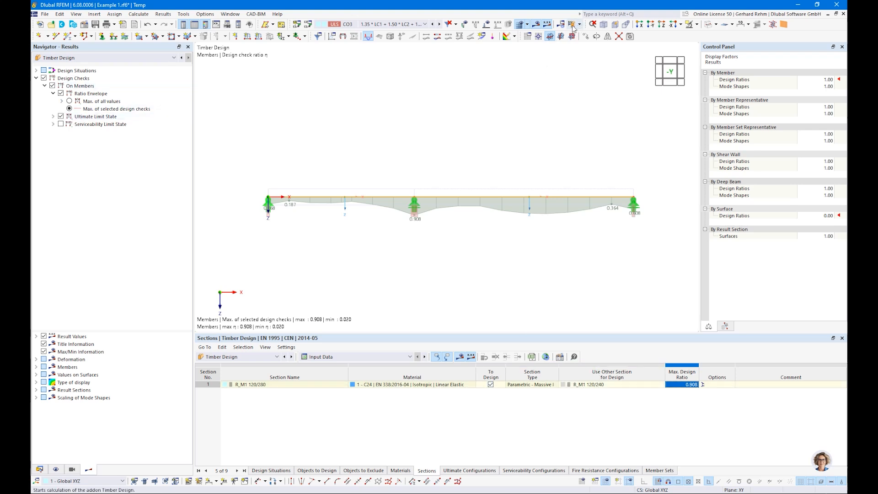
# - Include the serviceability limit state in the envelope of selected design checks
pyautogui.click(60, 124)
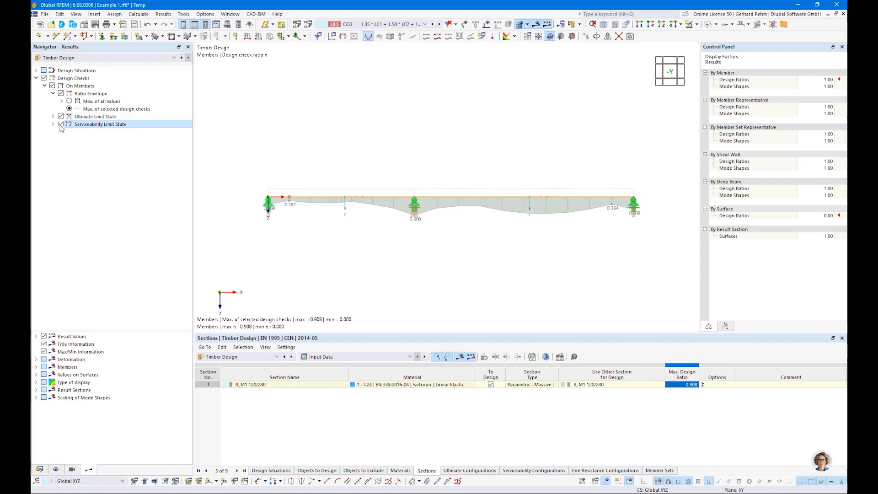
# - Exclude the ultimate limit state from the selected design checks, and set the beam section's height to 200 mm
pyautogui.click(61, 117)
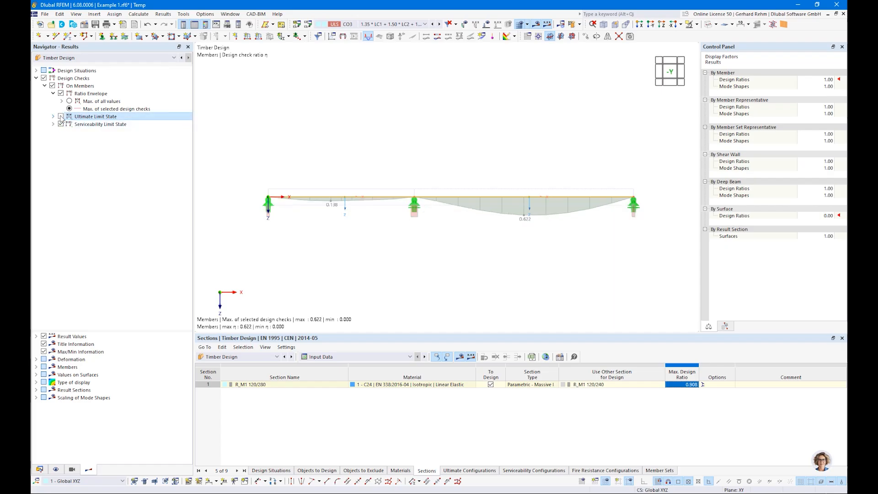
pyautogui.click(47, 466)
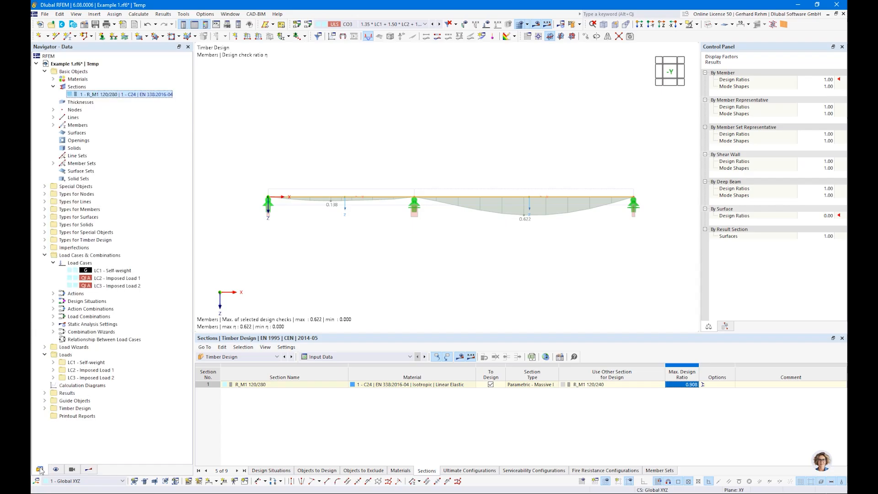
pyautogui.doubleClick(111, 96)
pyautogui.doubleClick(316, 130)
pyautogui.write('200')
pyautogui.click(636, 445)
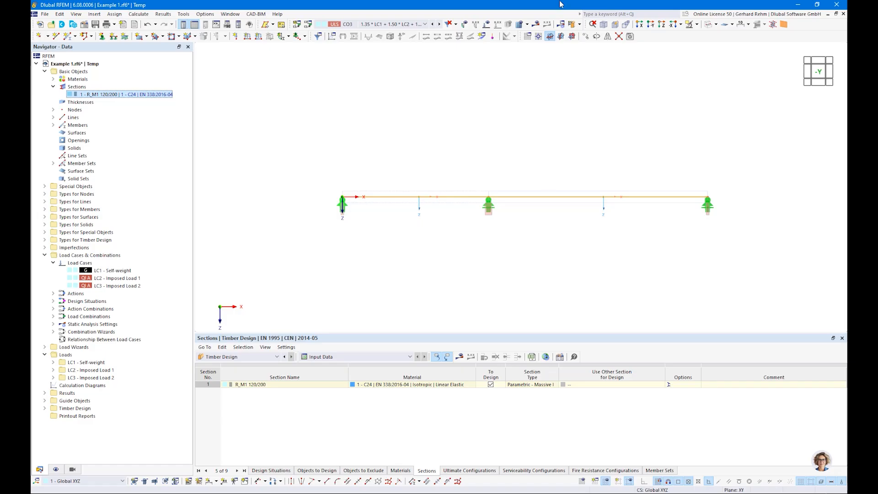
# - Run the Timber Design calculation for the 120/200 section and review the design ratios by member, including the bending check
pyautogui.click(573, 24)
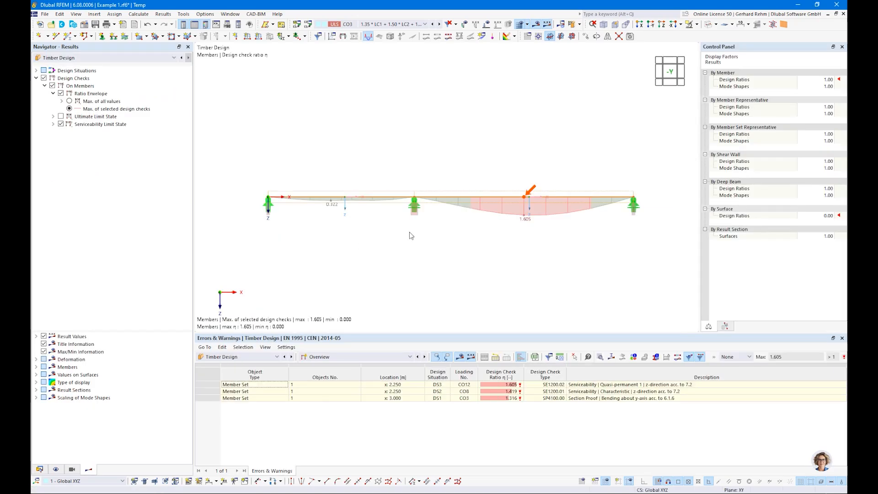
pyautogui.click(326, 356)
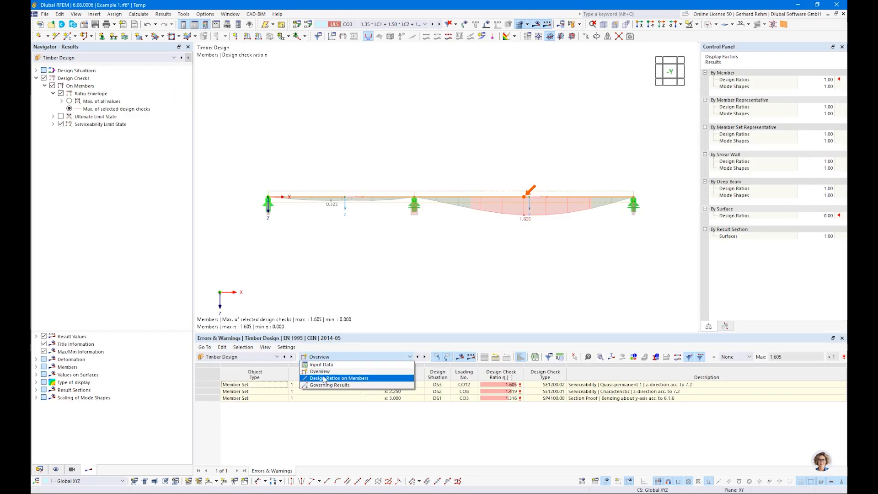
pyautogui.click(324, 380)
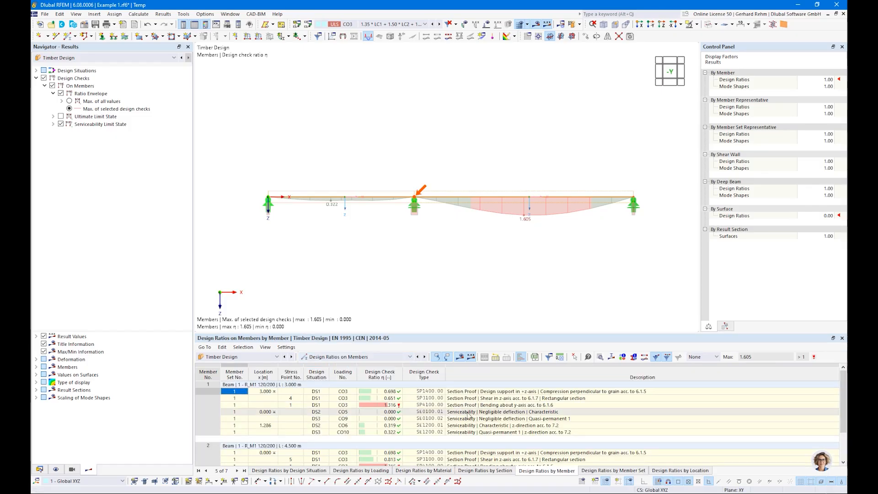
pyautogui.click(399, 406)
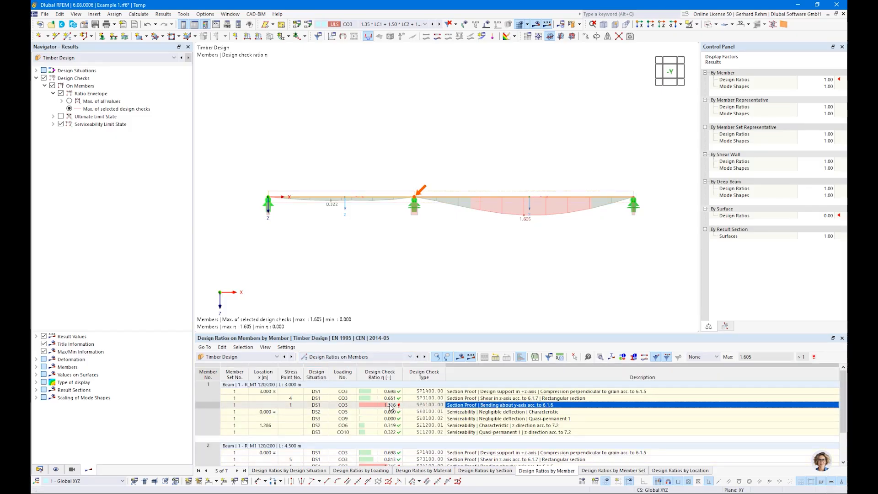
# - Return to the Sections input data and choose optimization within the current row as the design section for section 1
pyautogui.click(357, 356)
pyautogui.click(374, 364)
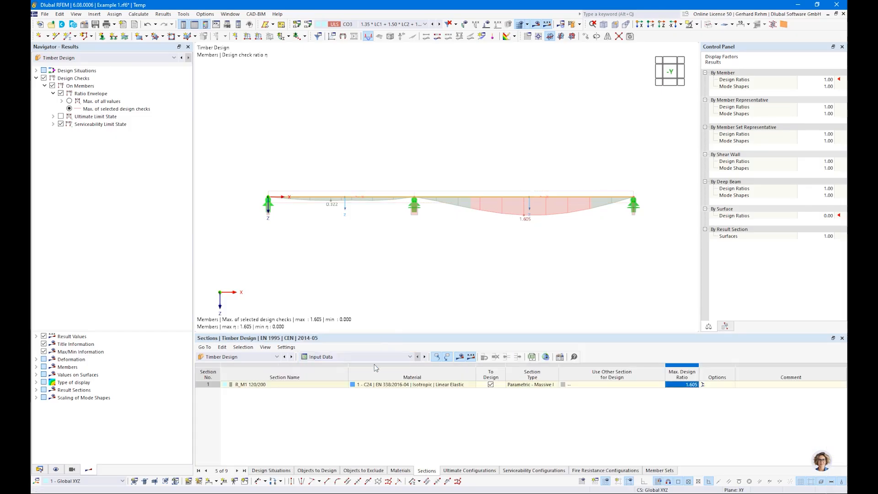
pyautogui.click(574, 385)
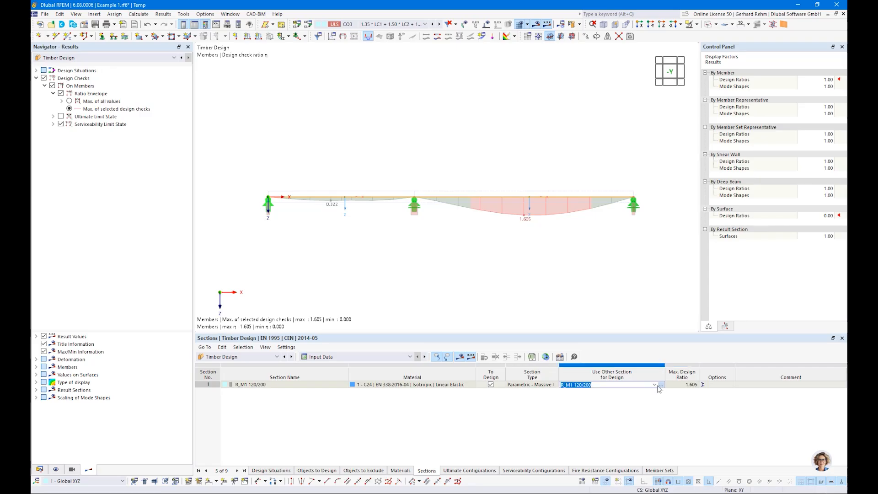
pyautogui.click(654, 385)
pyautogui.click(605, 398)
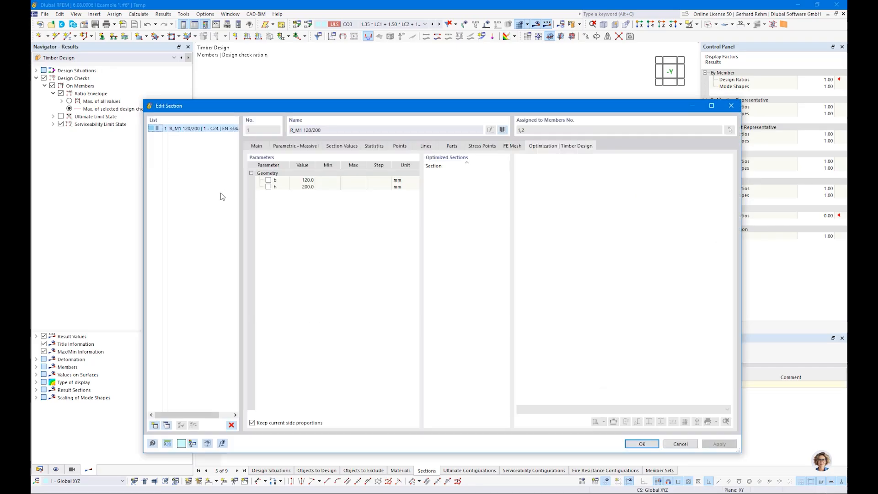
# - Restrict the optimization to height h with minimum 200 mm, maximum 300 mm and step 20 mm, and accept the section settings
pyautogui.click(272, 189)
pyautogui.click(268, 187)
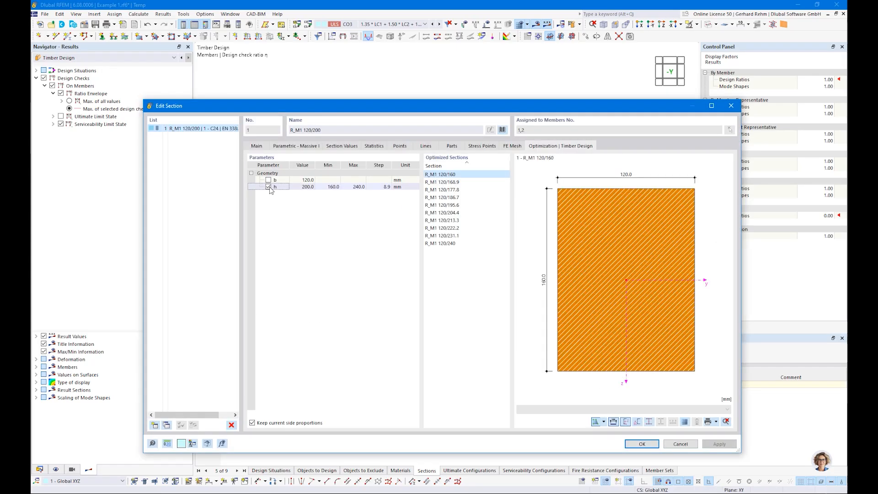
pyautogui.click(328, 187)
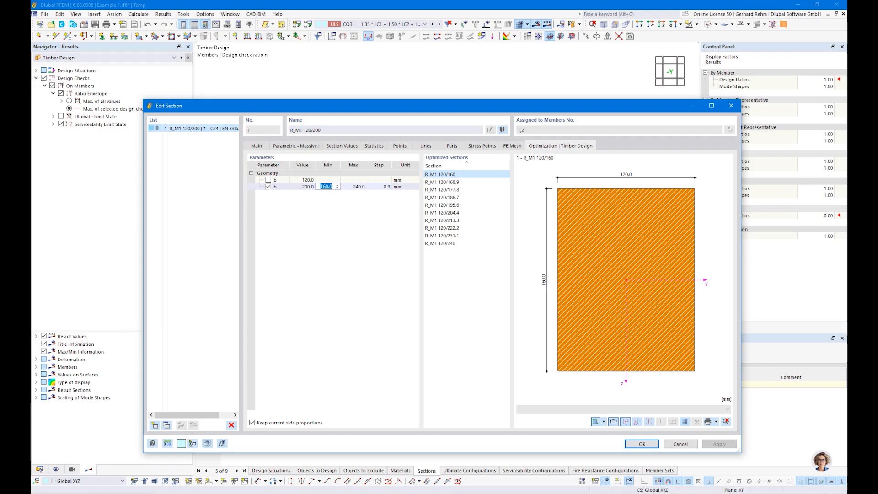
pyautogui.write('200')
pyautogui.press('Tab')
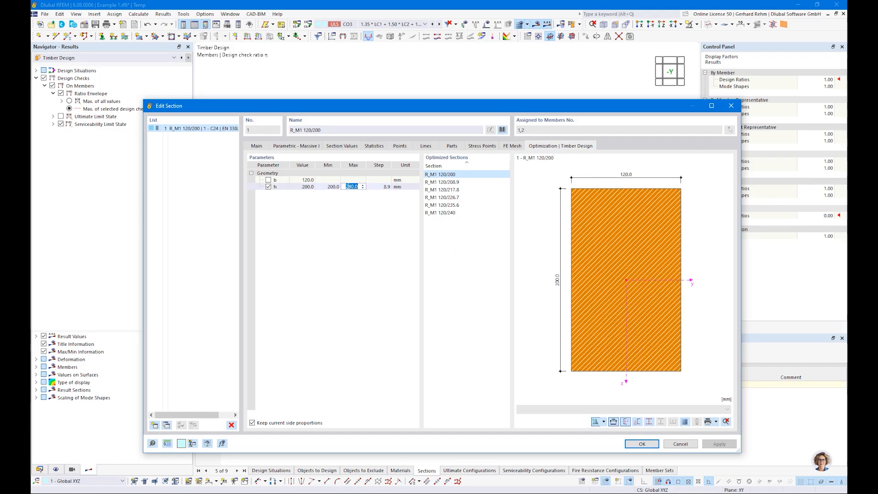
pyautogui.write('300')
pyautogui.press('Tab')
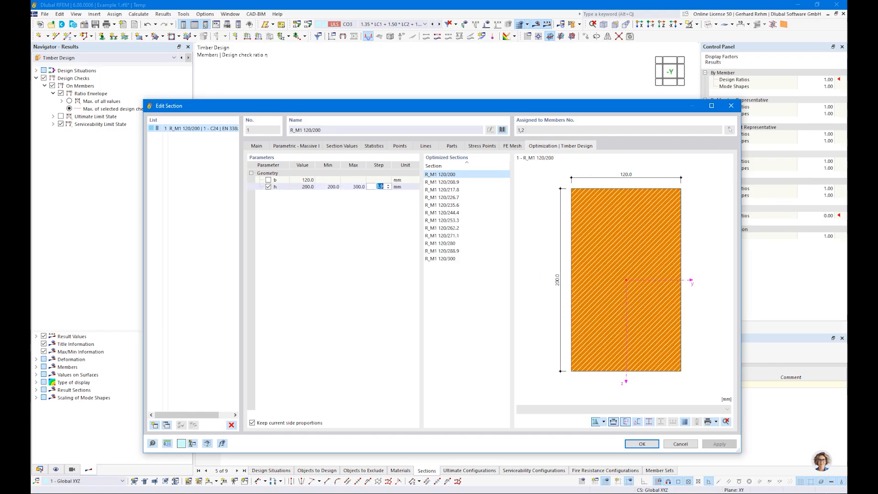
pyautogui.write('20')
pyautogui.press('Return')
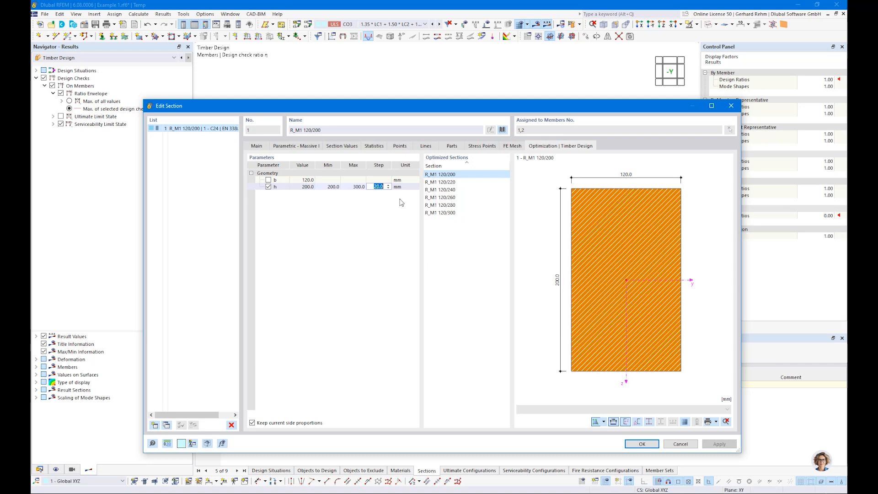
pyautogui.click(640, 444)
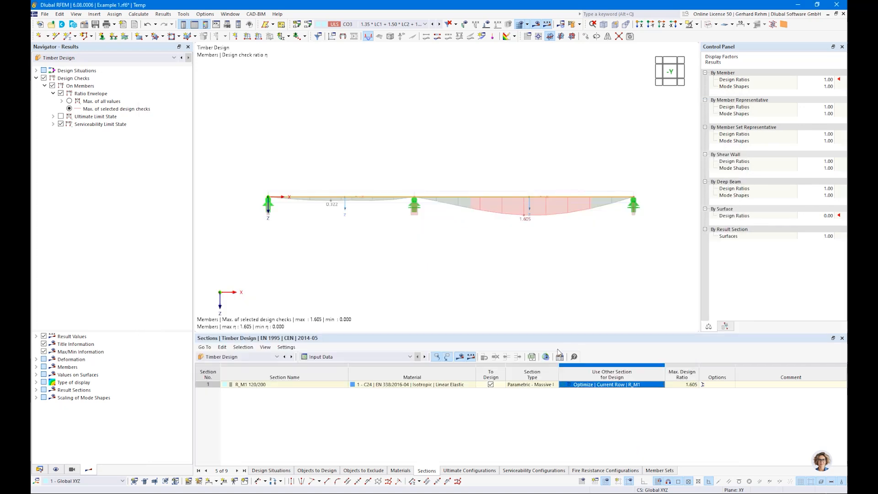
# - Rerun the Timber Design calculation with the optimization and review the design ratios by member for both spans
pyautogui.click(562, 24)
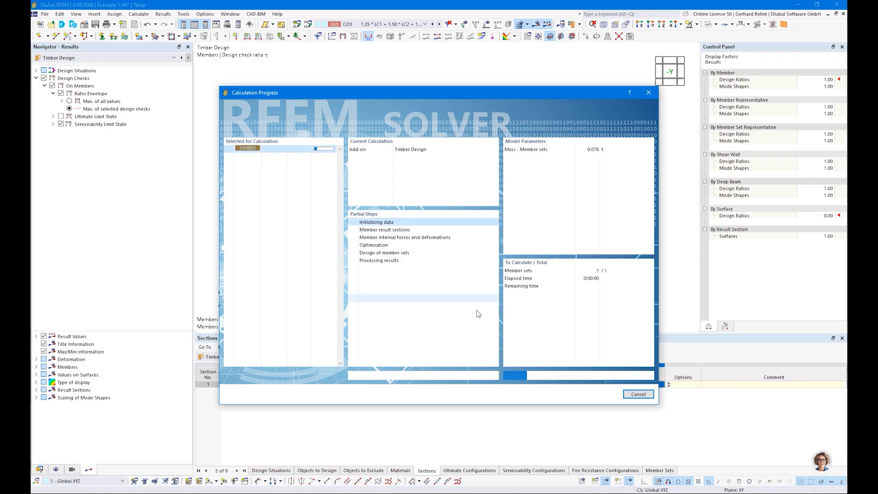
pyautogui.click(352, 357)
pyautogui.click(338, 377)
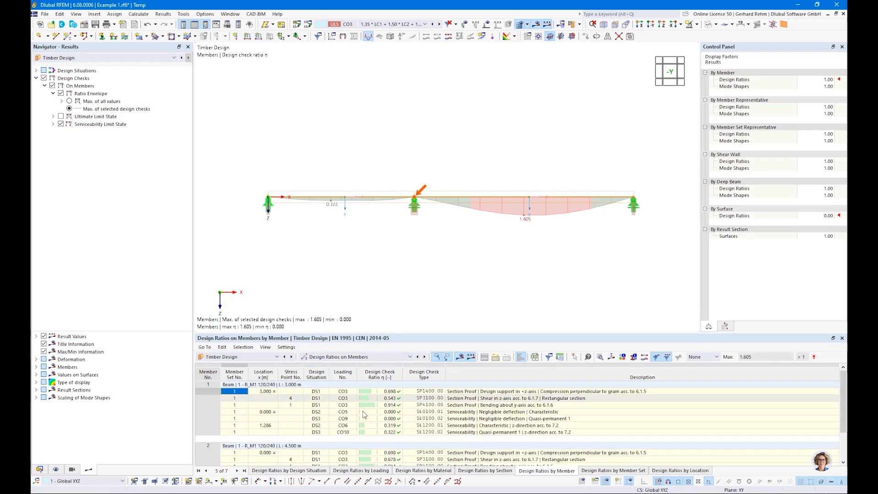
pyautogui.scroll(-2, 402, 457)
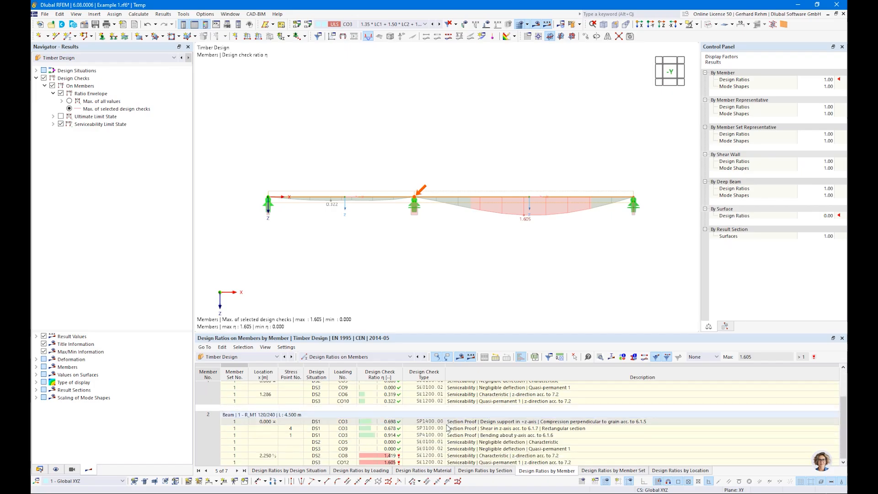
# - Use all optimized sections in the model and display the recalculated design ratios as the envelope maximum of all values
pyautogui.click(346, 357)
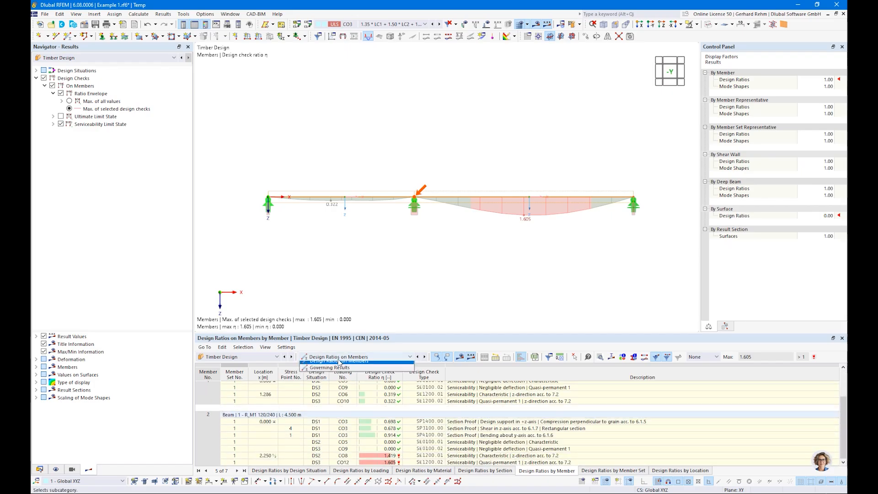
pyautogui.click(332, 365)
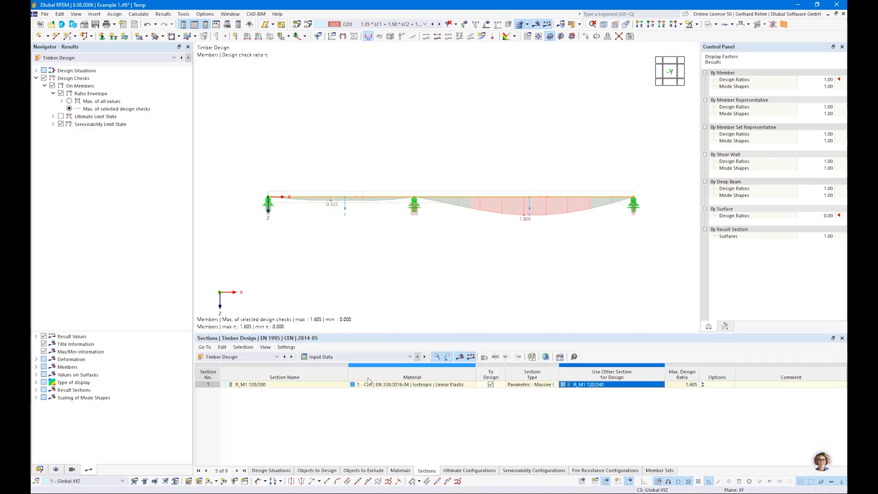
pyautogui.rightClick(579, 387)
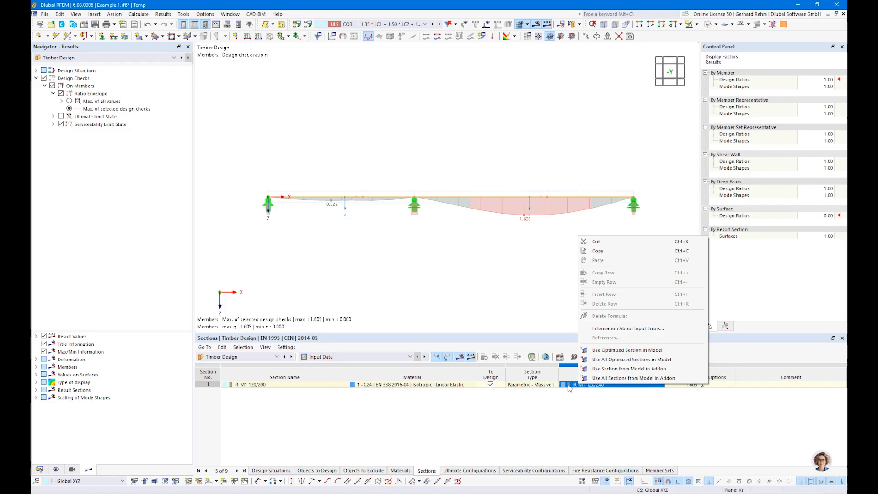
pyautogui.click(608, 360)
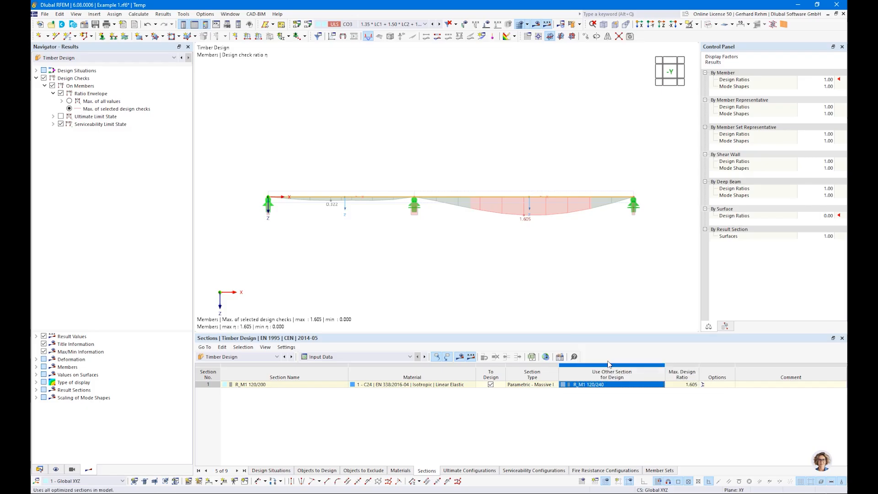
pyautogui.click(460, 356)
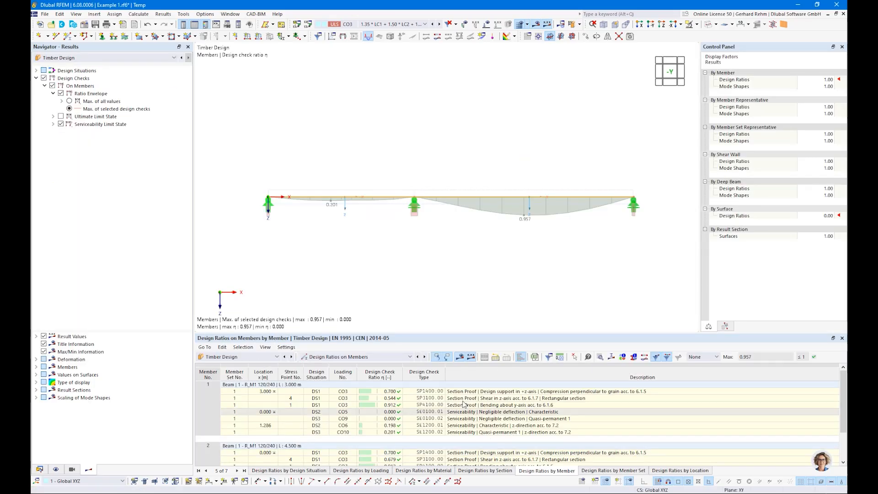
pyautogui.click(69, 101)
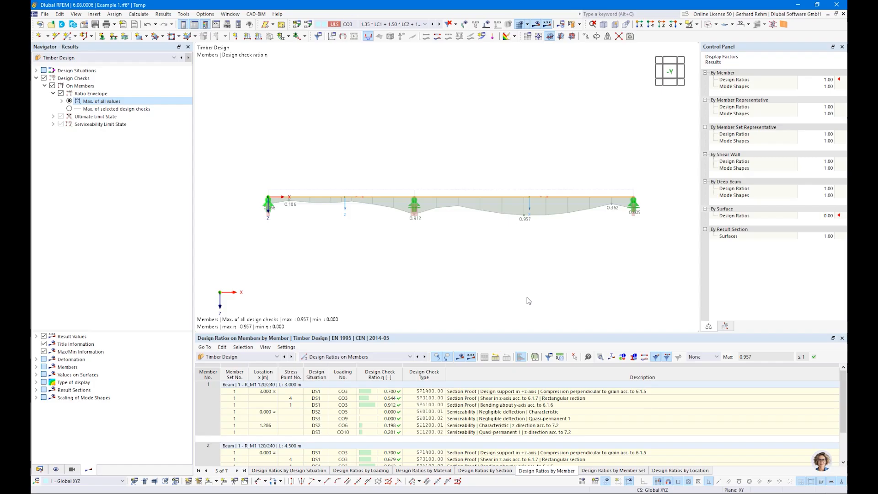
pyautogui.hotkey('alt', 'Tab')
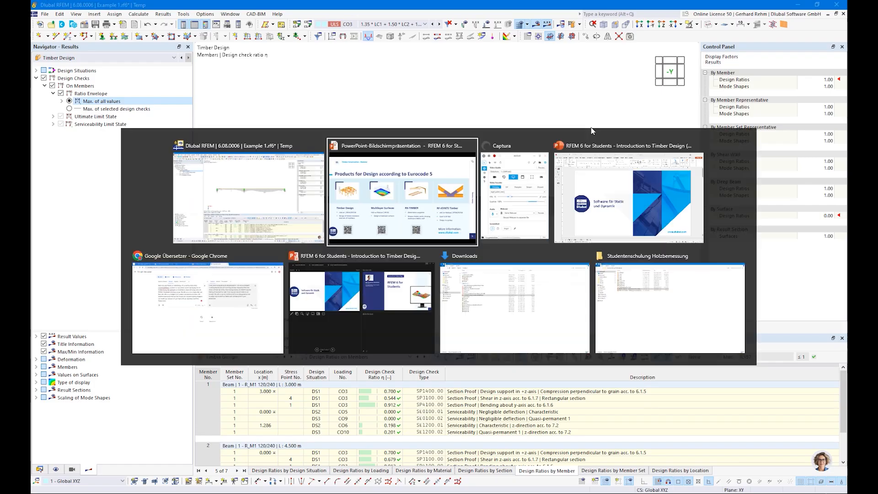
pyautogui.press('Right')
pyautogui.press('Left')
pyautogui.press('Left')
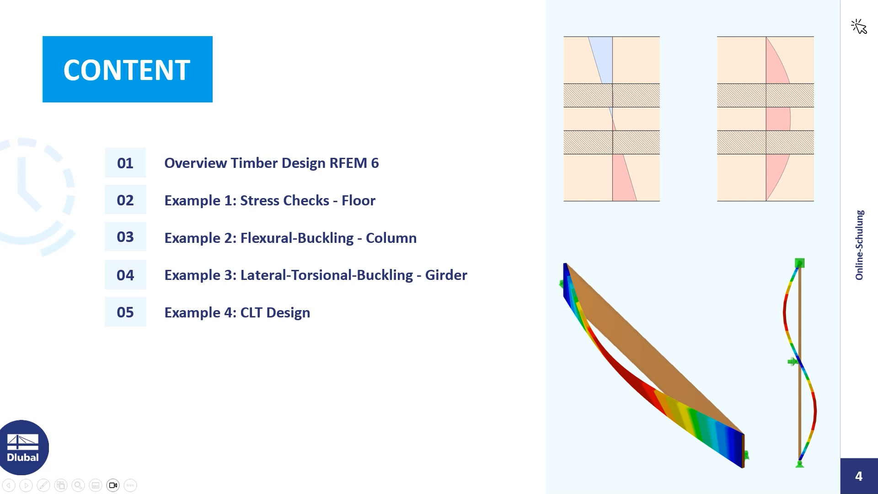
pyautogui.hotkey('alt', 'Tab')
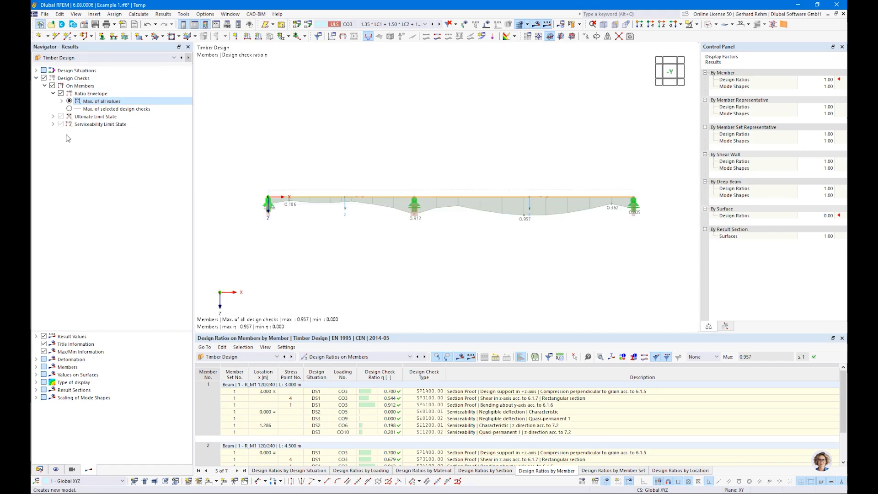
# - Create a new 3D model named Example 2 with the Timber Design add-on activated and the load wizards deactivated
pyautogui.click(40, 24)
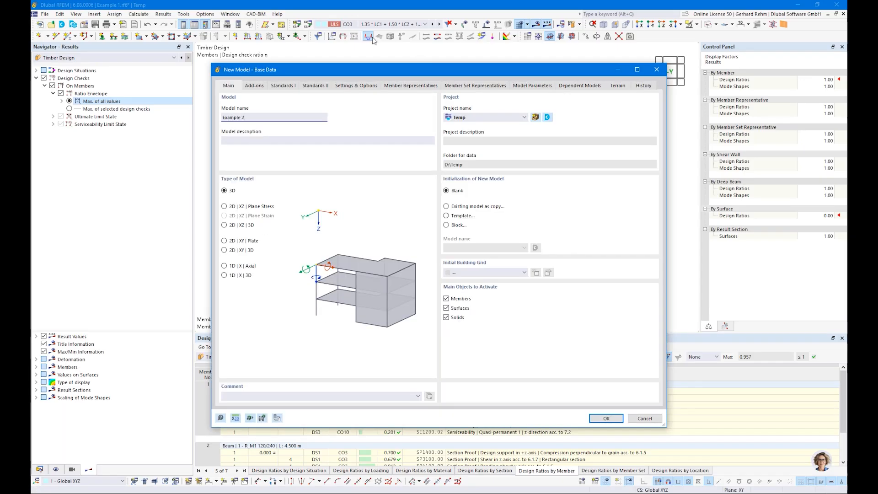
pyautogui.click(251, 86)
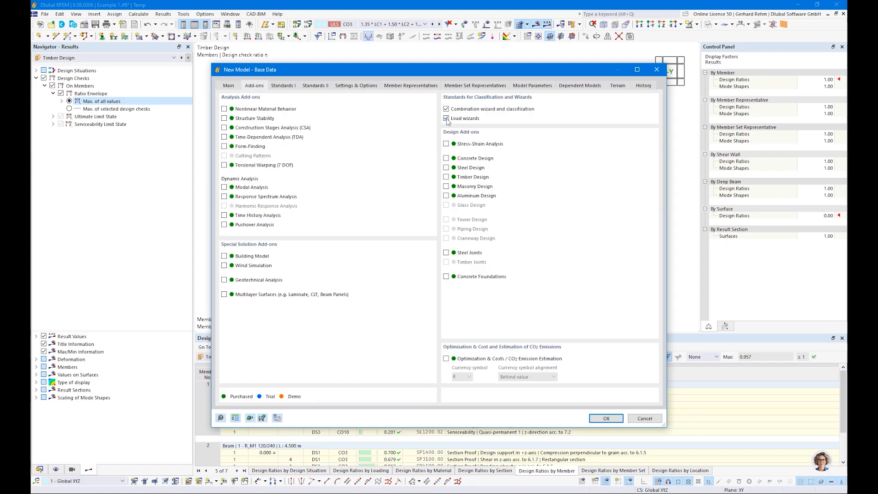
pyautogui.click(446, 178)
pyautogui.click(291, 87)
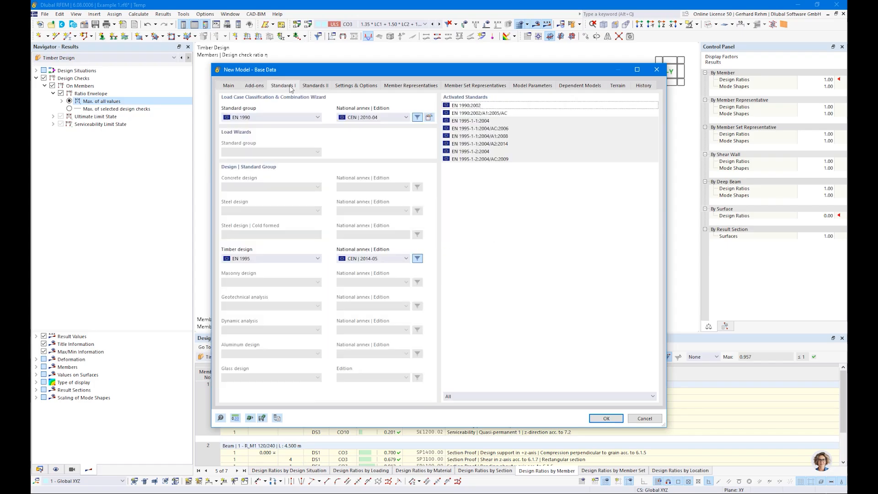
# - Disable the member representatives and member set representatives in the new model's options
pyautogui.click(357, 87)
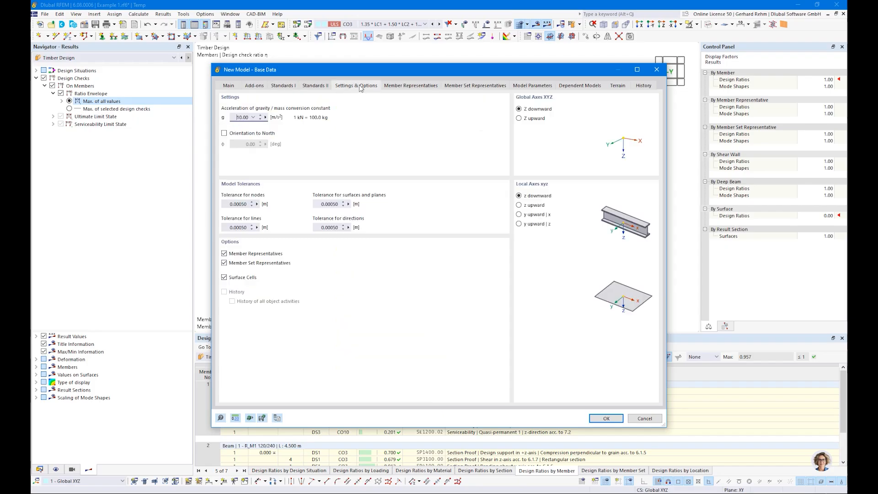
pyautogui.click(224, 263)
pyautogui.click(224, 253)
# - Set the load combination standard group to EN 1990 | Timber and create the new model
pyautogui.click(605, 418)
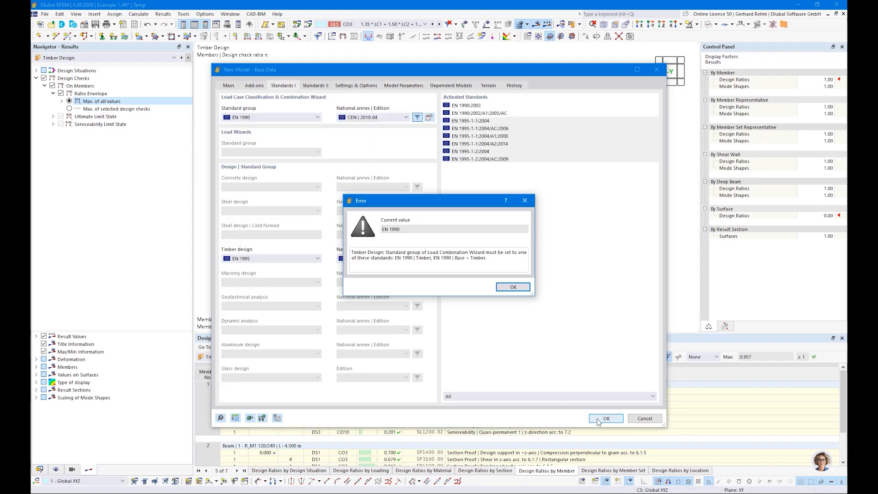
pyautogui.click(513, 287)
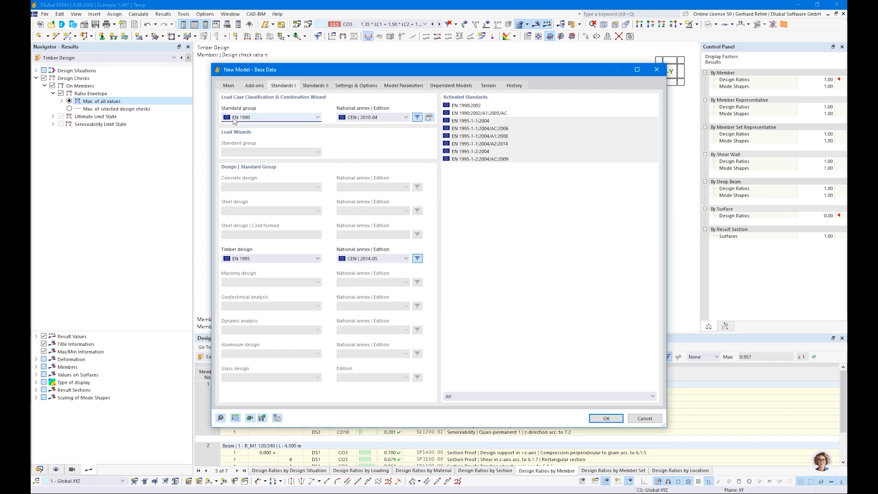
pyautogui.click(234, 118)
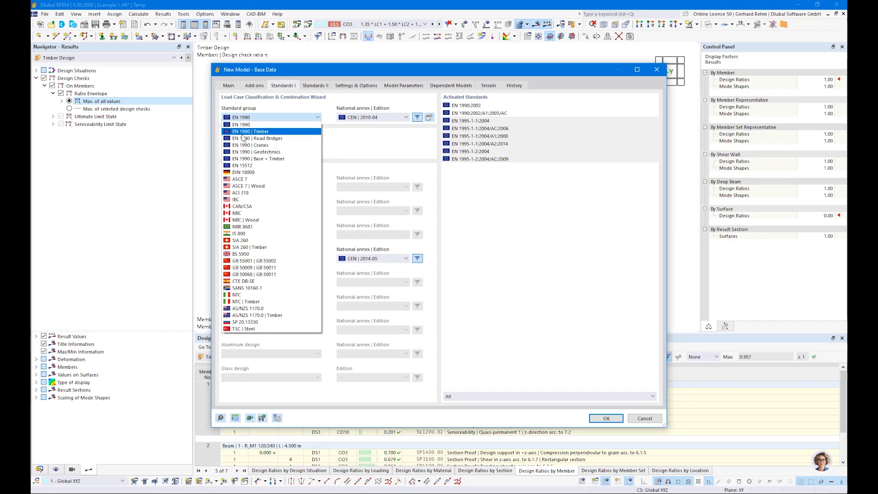
pyautogui.click(245, 132)
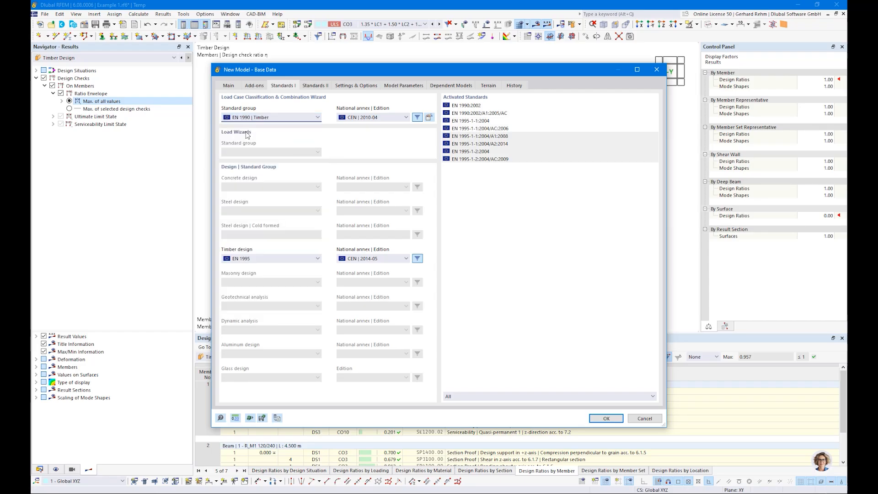
pyautogui.click(606, 419)
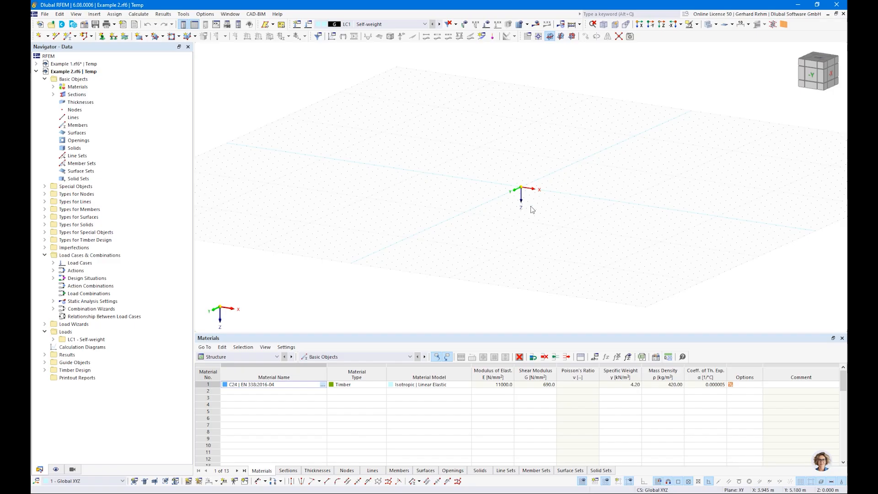
# - Model a column from the origin along the Z-axis in the XZ plane as two 4 m members with section R_M1 120/240 in C24
pyautogui.moveTo(538, 195); pyautogui.dragTo(491, 236, button='middle')
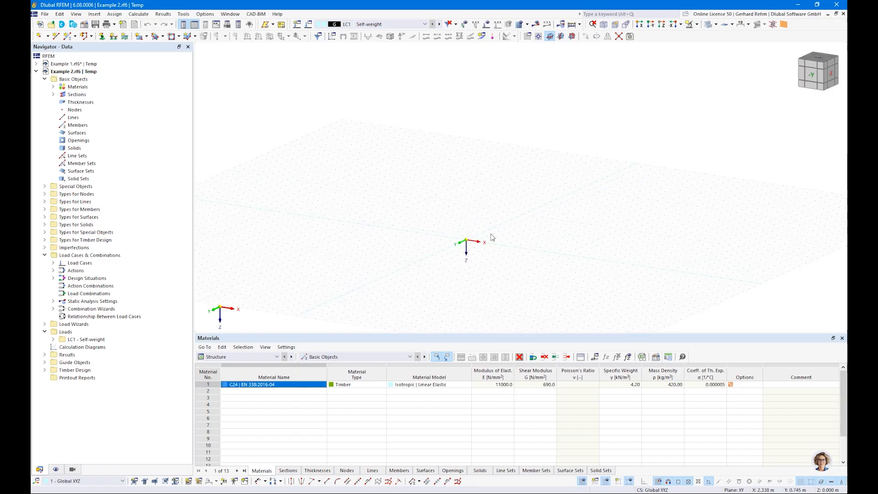
pyautogui.click(572, 36)
pyautogui.scroll(2, 486, 207)
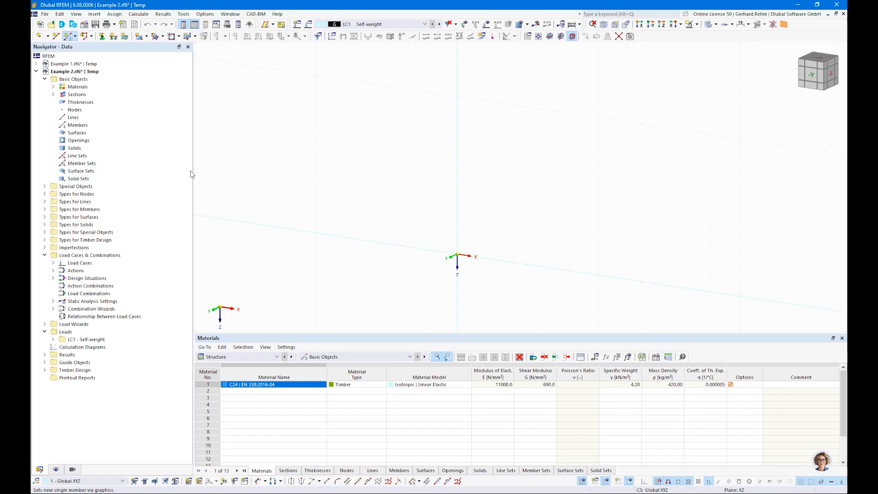
pyautogui.click(225, 113)
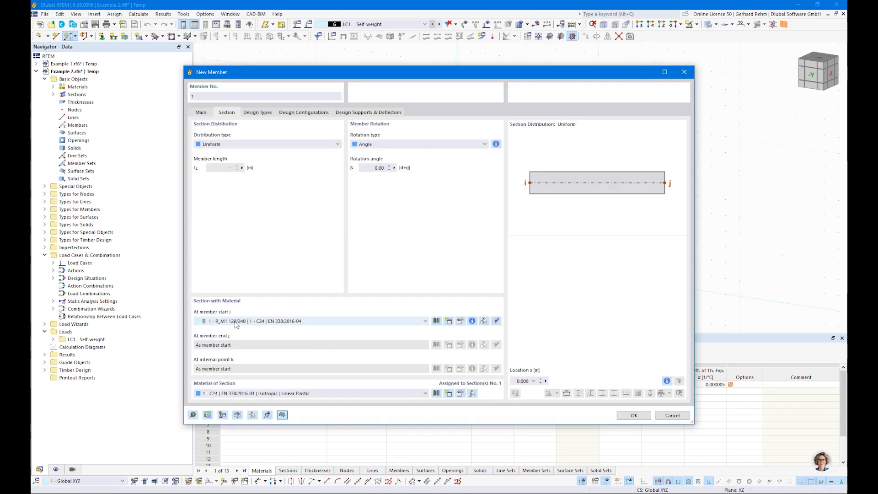
pyautogui.click(634, 415)
pyautogui.click(457, 255)
pyautogui.click(456, 191)
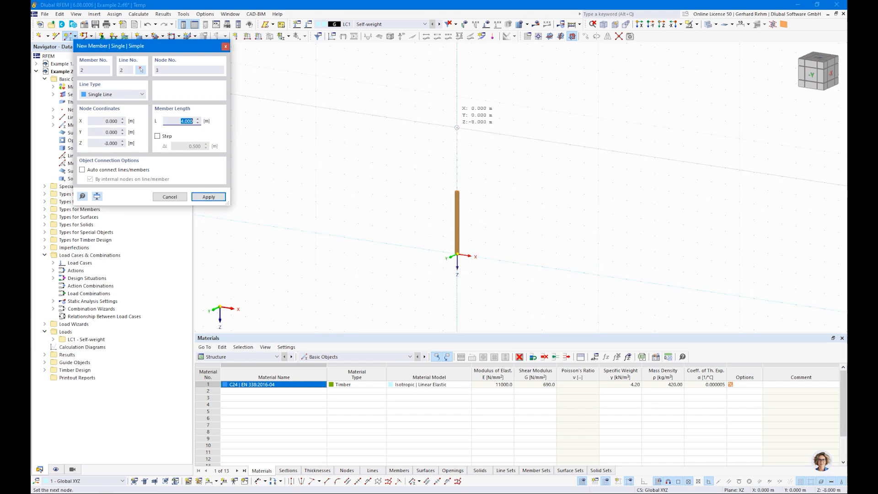
pyautogui.click(457, 127)
pyautogui.press('Escape')
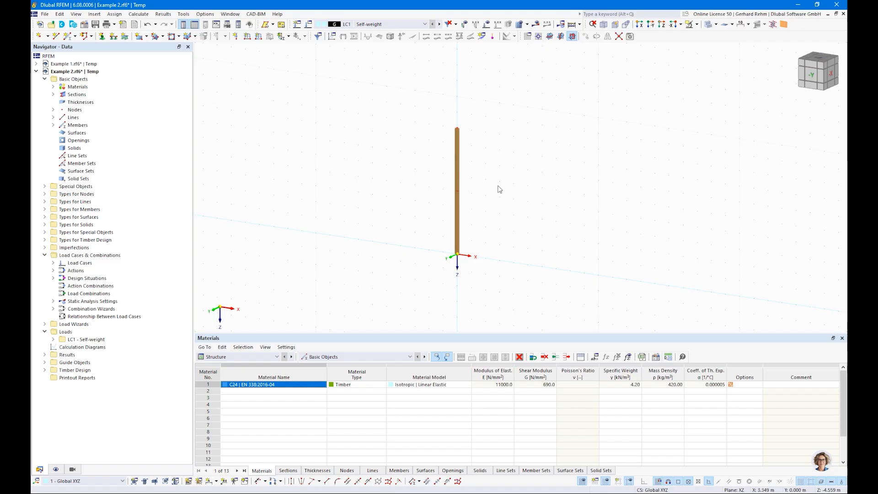
# - Turn on the display of the local axis systems of the column members and view the column in 3D
pyautogui.scroll(3, 471, 103)
pyautogui.rightClick(472, 114)
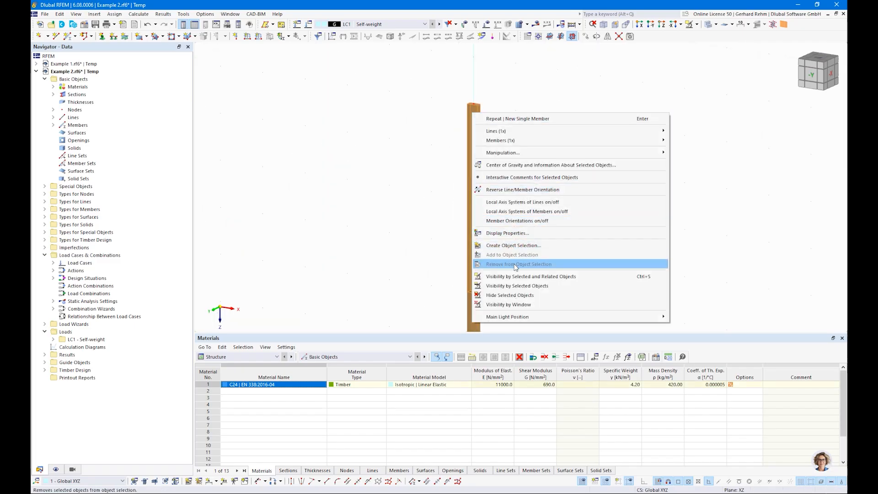
pyautogui.click(511, 213)
pyautogui.keyDown('ctrl'); pyautogui.moveTo(541, 143); pyautogui.dragTo(511, 169, button='middle'); pyautogui.keyUp('ctrl')
pyautogui.scroll(1, 512, 169)
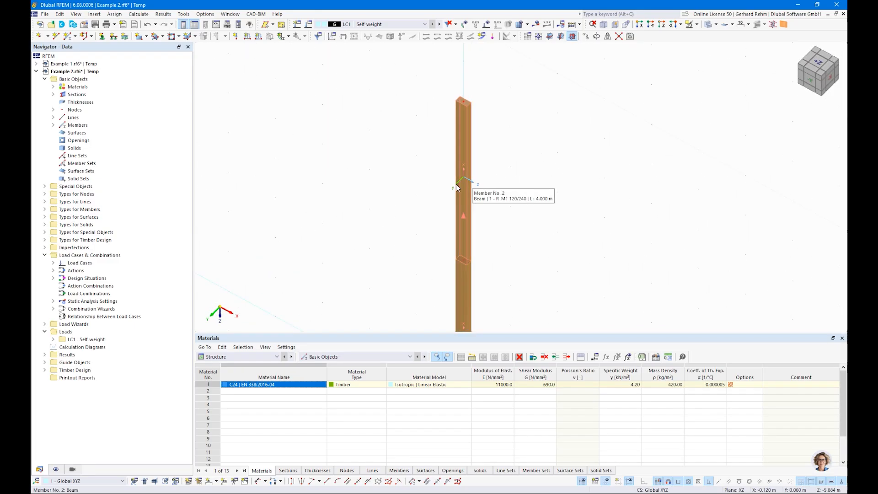
pyautogui.scroll(-2, 430, 199)
pyautogui.moveTo(388, 219); pyautogui.dragTo(389, 145, button='middle')
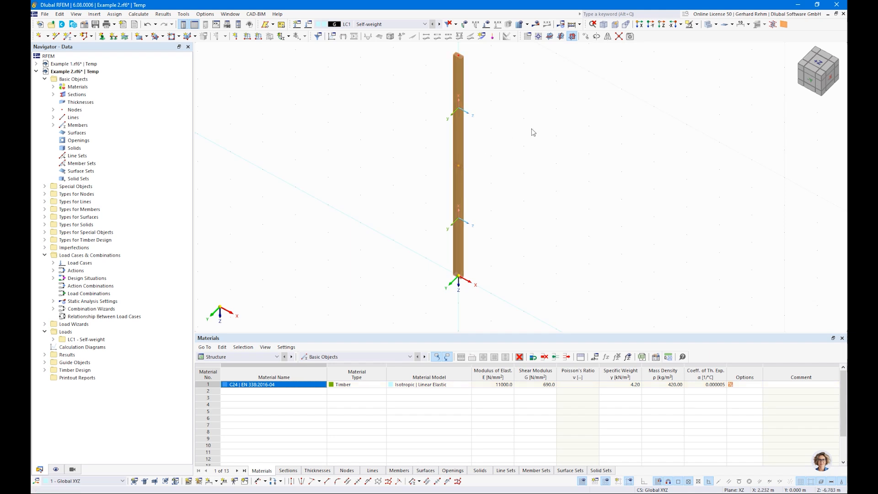
# - Assign the Hinged nodal support to the column's base node
pyautogui.scroll(-3, 526, 146)
pyautogui.click(102, 36)
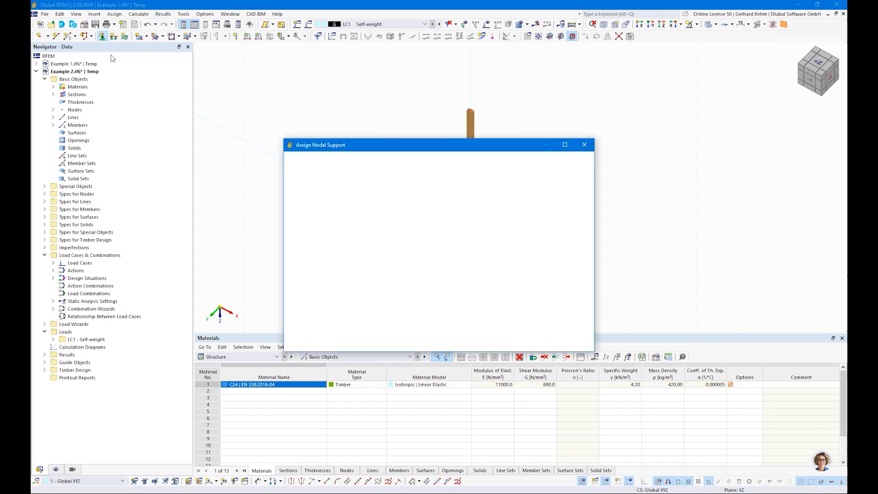
pyautogui.click(487, 344)
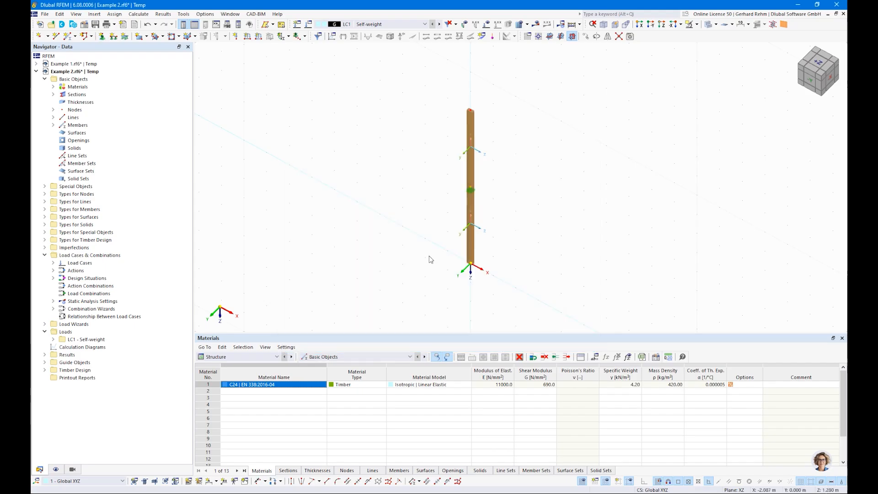
pyautogui.rightClick(426, 222)
pyautogui.click(459, 192)
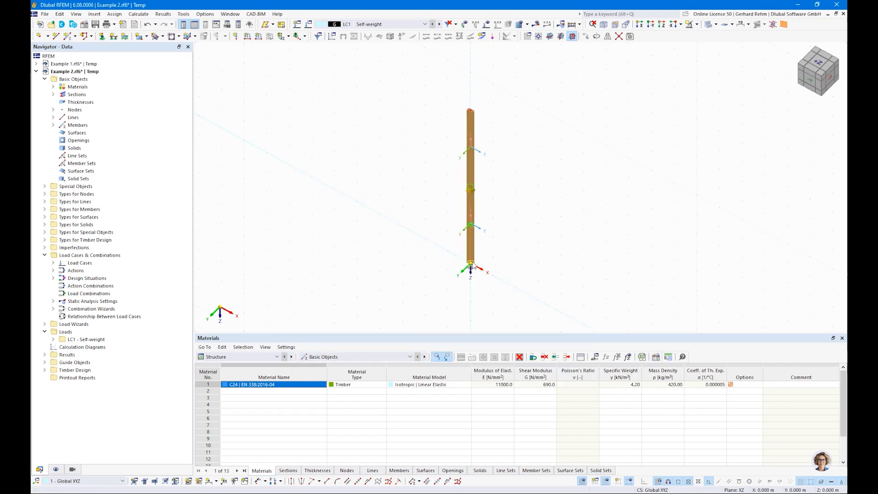
# - Create a nodal support fixed only in uX and uY, with uZ and φZ free, and assign it to the column's top node
pyautogui.click(101, 36)
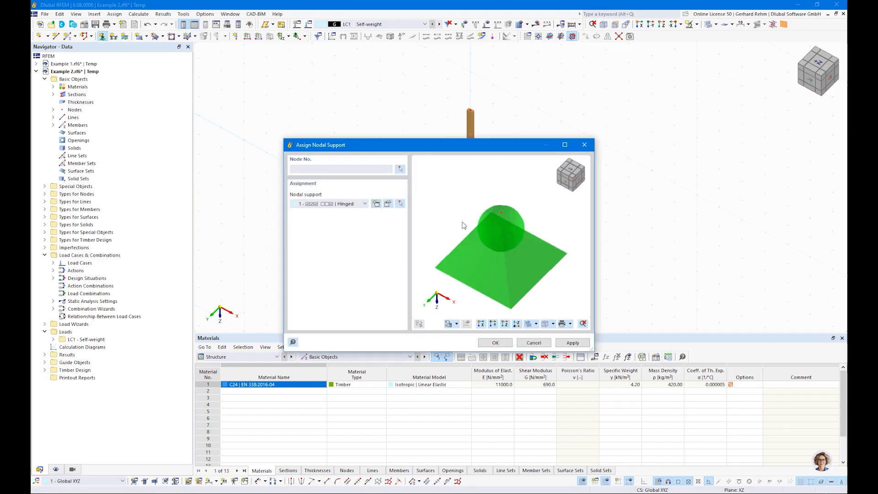
pyautogui.click(375, 204)
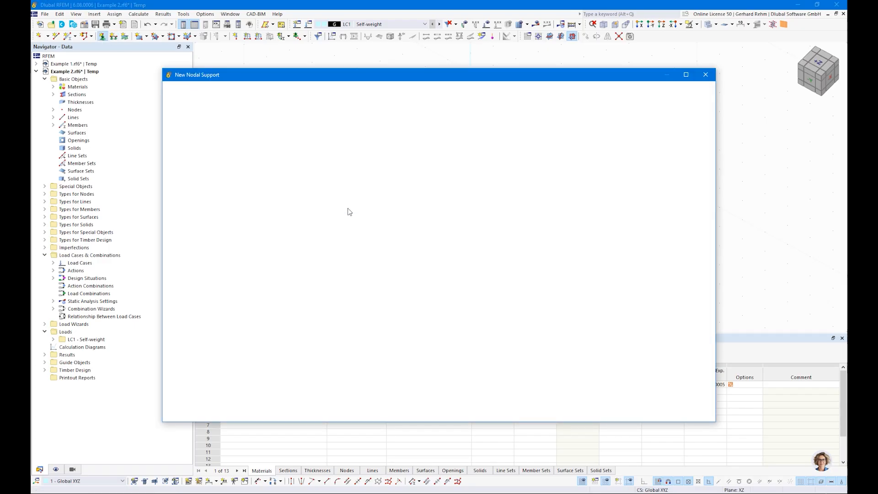
pyautogui.click(269, 192)
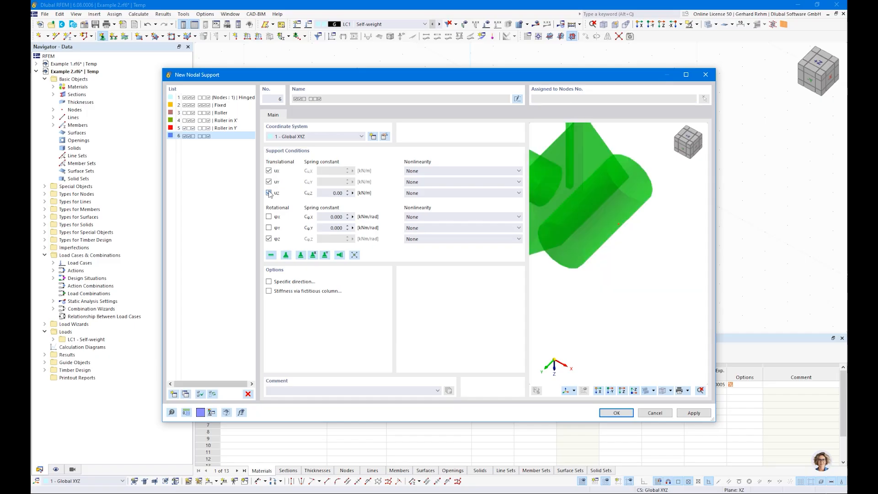
pyautogui.click(269, 239)
pyautogui.scroll(-3, 633, 249)
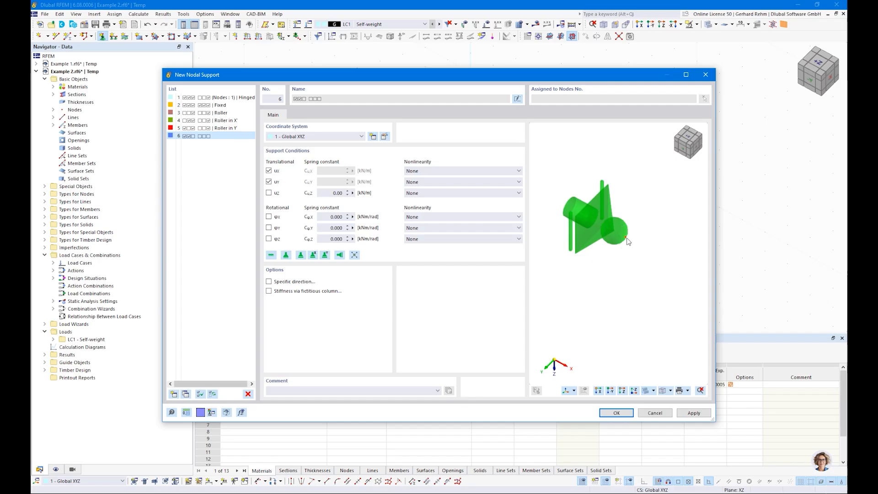
pyautogui.click(617, 413)
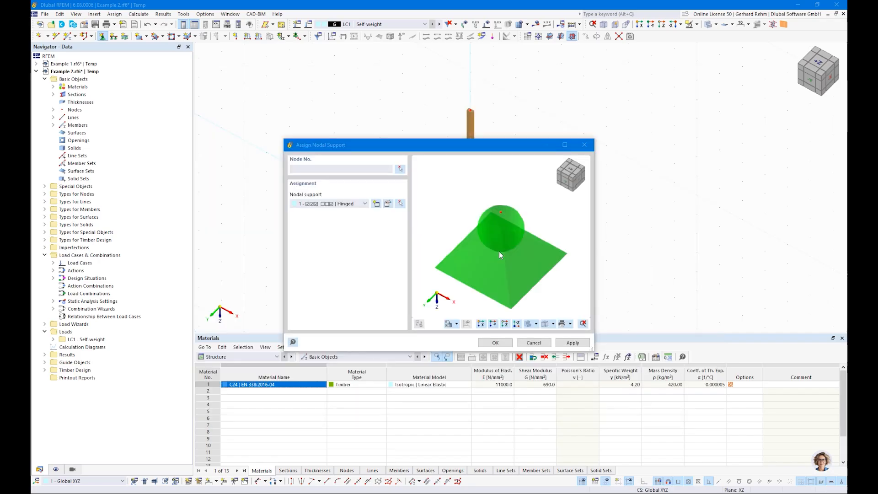
pyautogui.click(493, 343)
pyautogui.click(470, 109)
pyautogui.press('Escape')
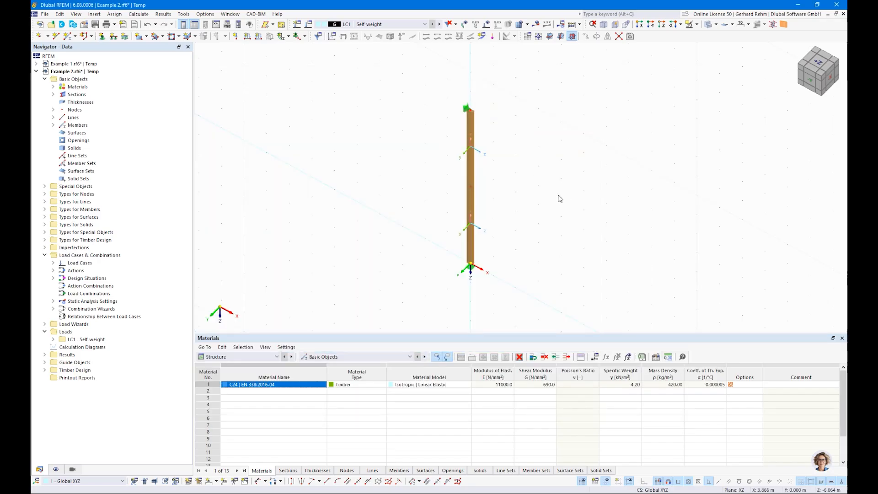
# - Apply a 35 kN nodal force in the global Z direction to the column's top node in load case LC1 Self-weight
pyautogui.moveTo(300, 136)
pyautogui.mouseDown(button='middle')
pyautogui.moveTo(304, 167)
pyautogui.moveTo(301, 142)
pyautogui.mouseUp(button='middle')
pyautogui.scroll(1, 277, 128)
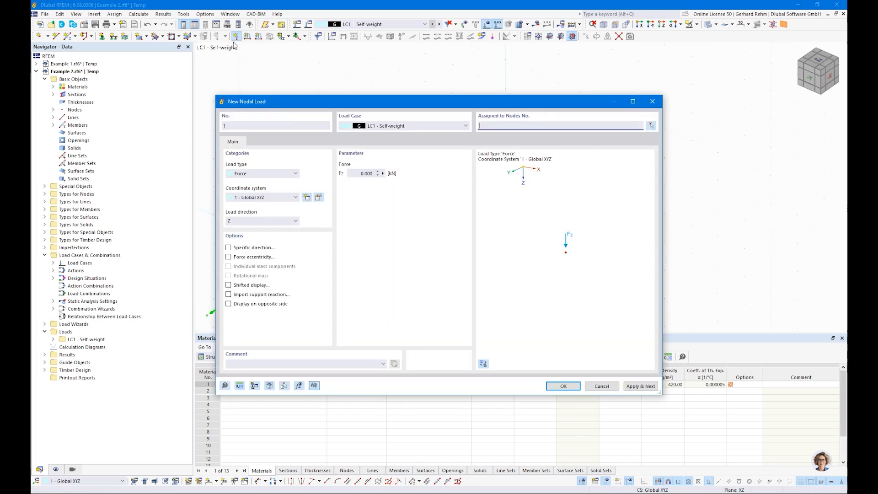
pyautogui.click(366, 174)
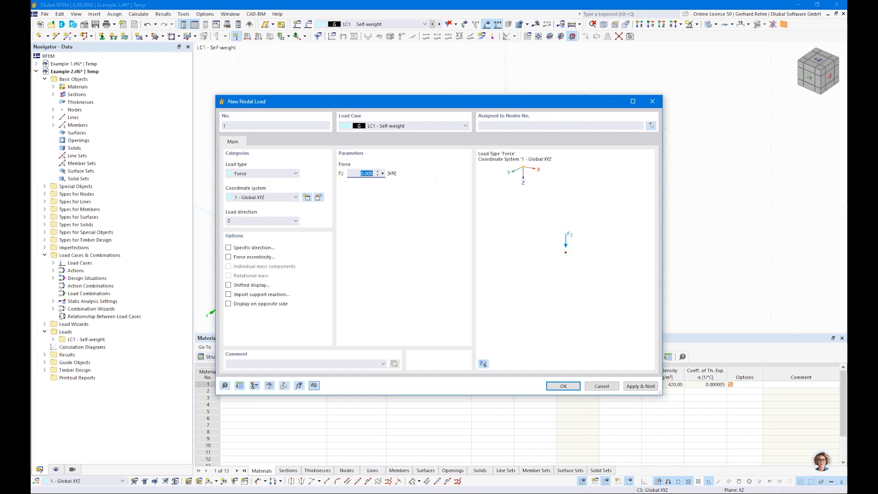
pyautogui.write('35')
pyautogui.click(564, 386)
pyautogui.click(503, 111)
pyautogui.click(148, 125)
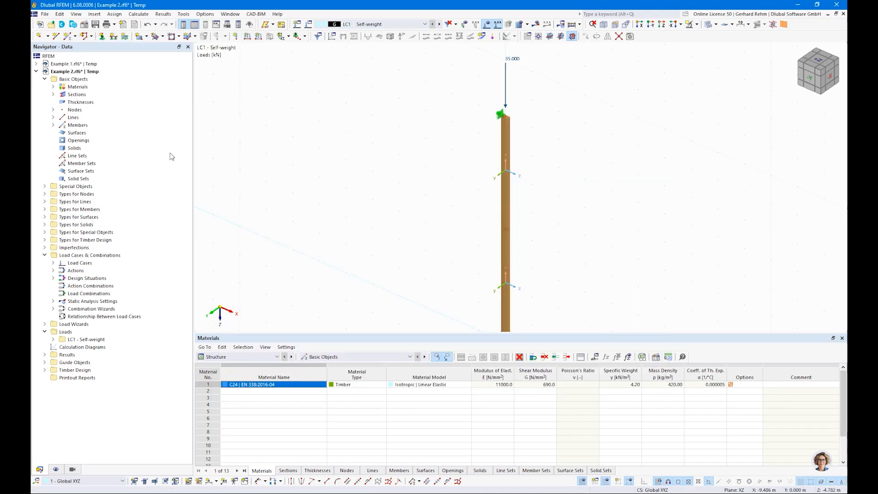
# - Add load case LC2 named Snow with the action category Snow/Ice loads - H <= 1000 m
pyautogui.rightClick(70, 264)
pyautogui.click(118, 275)
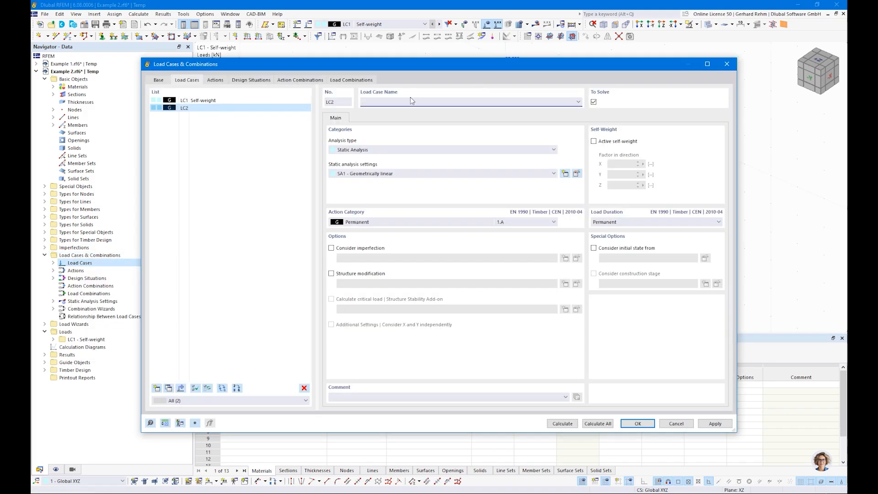
pyautogui.write('Snow')
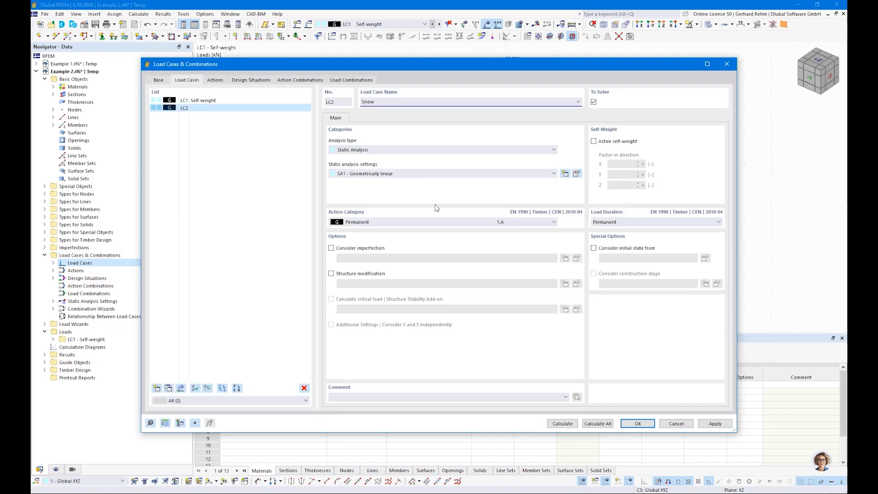
pyautogui.click(439, 222)
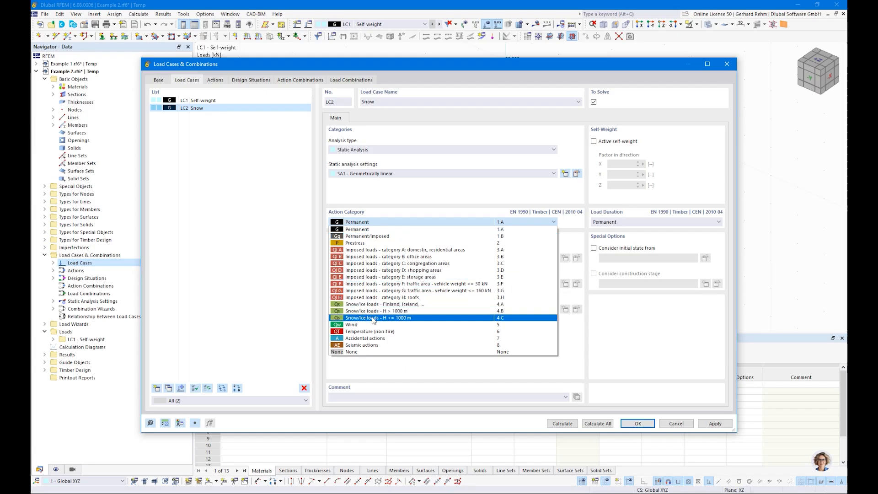
pyautogui.click(401, 318)
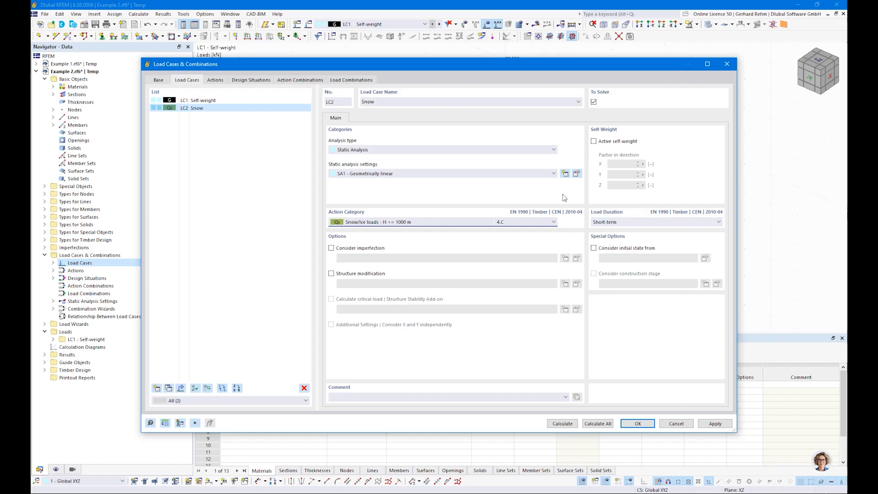
# - Delete the SLS Characteristic and SLS Quasi-permanent design situations, keeping only the ULS design situation
pyautogui.click(351, 80)
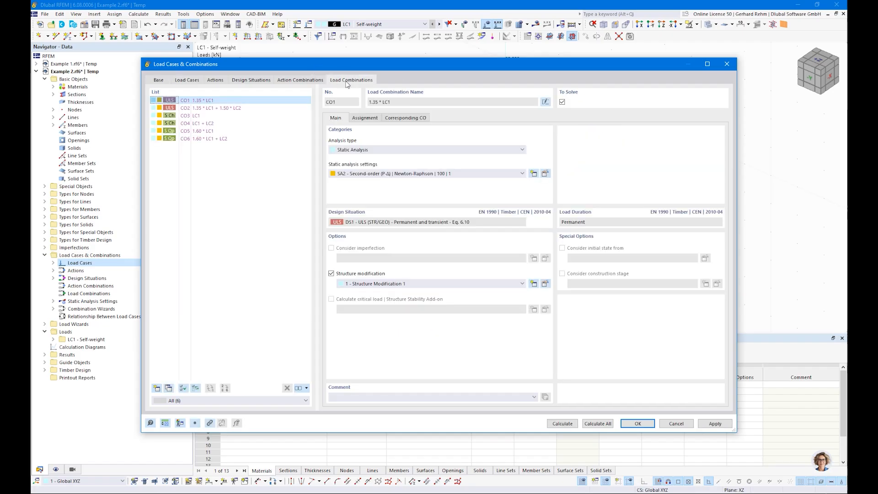
pyautogui.click(238, 81)
pyautogui.click(201, 108)
pyautogui.keyDown('shift'); pyautogui.click(203, 115); pyautogui.keyUp('shift')
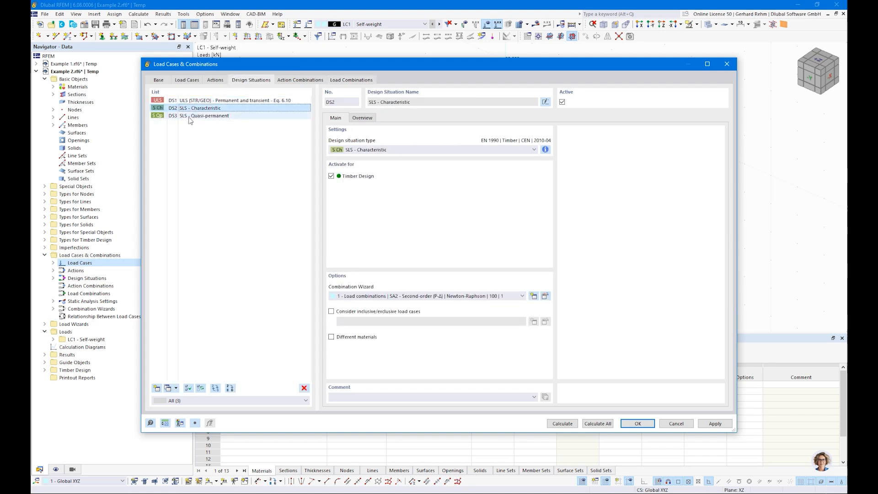
pyautogui.click(304, 387)
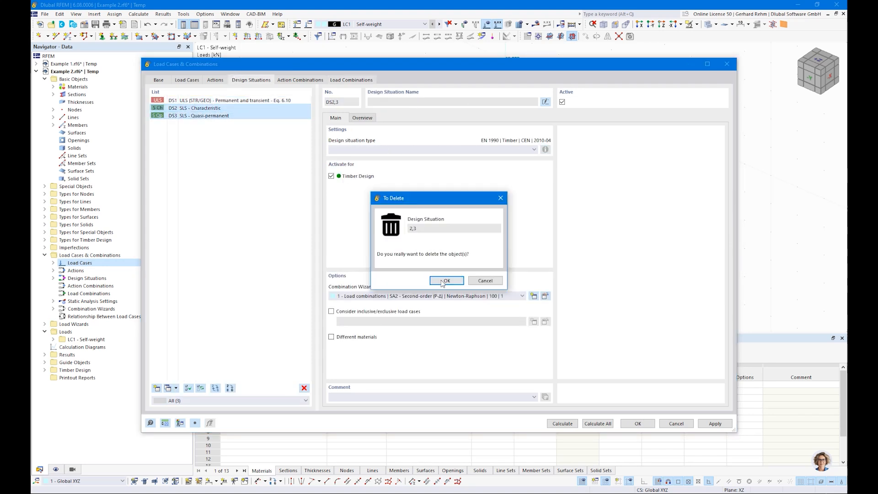
pyautogui.click(463, 291)
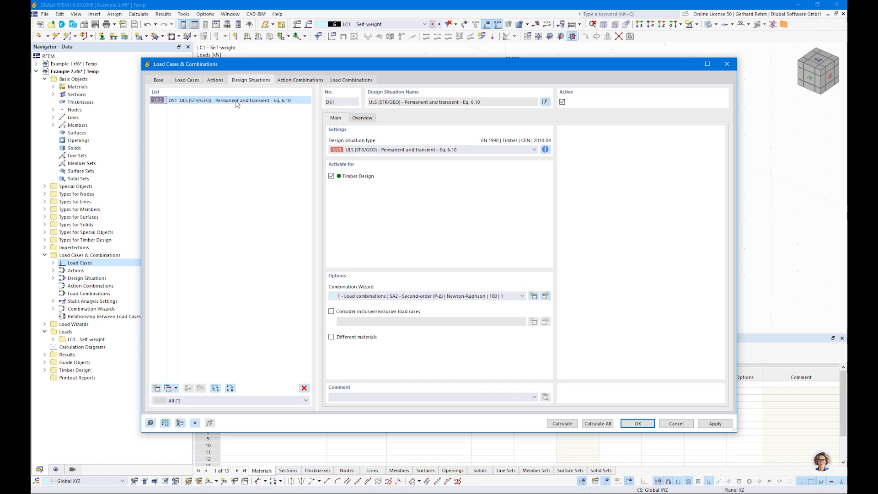
# - Assign the combination wizard with SA1 - Geometrically linear analysis to the ULS design situation and check the generated action and load combinations
pyautogui.click(350, 81)
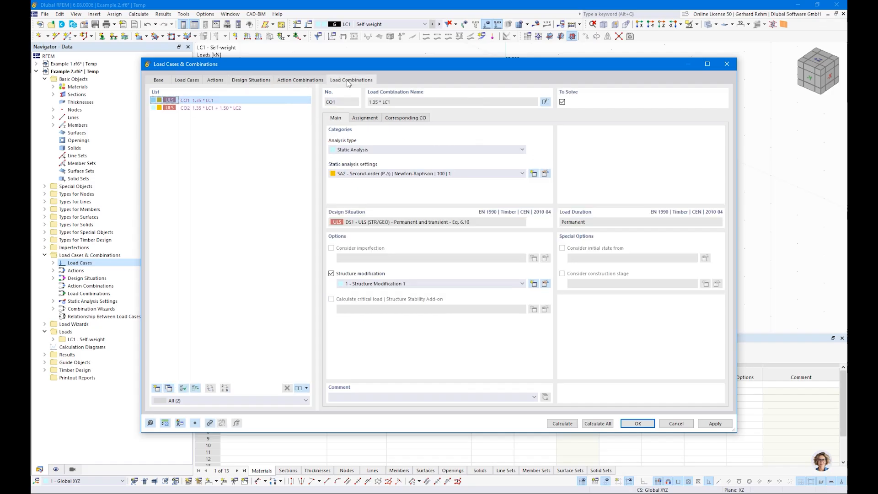
pyautogui.click(201, 108)
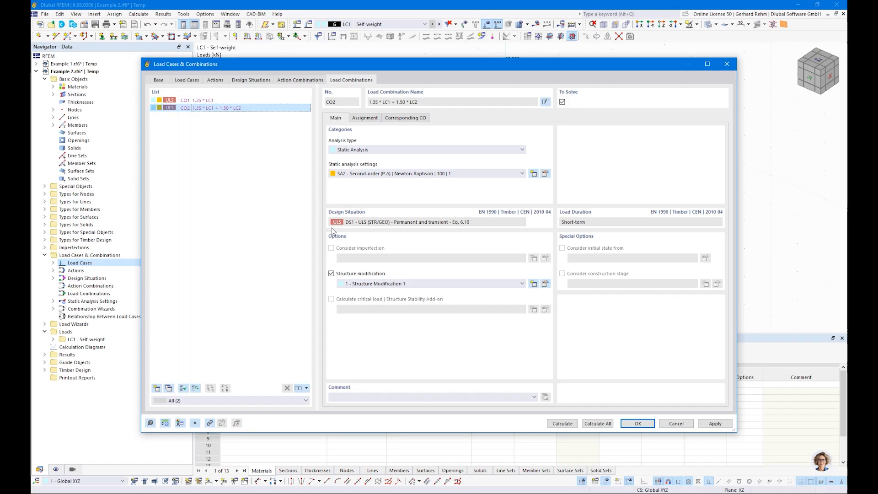
pyautogui.click(251, 80)
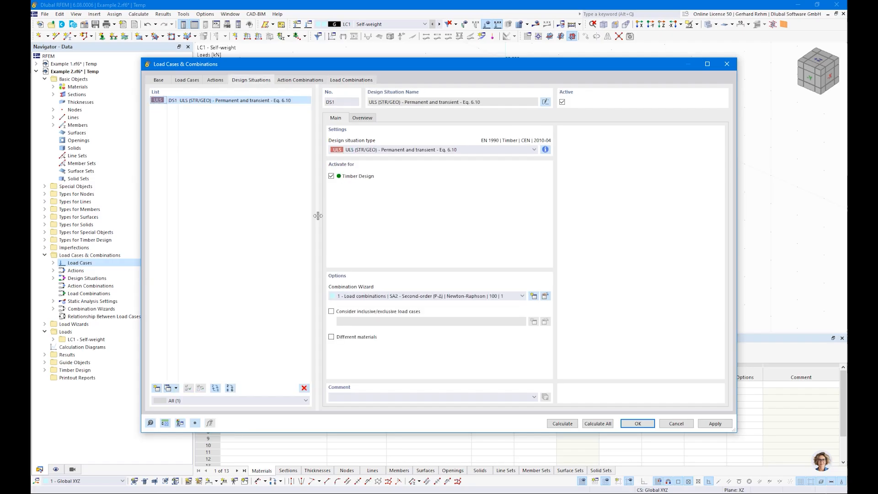
pyautogui.click(363, 296)
pyautogui.click(368, 317)
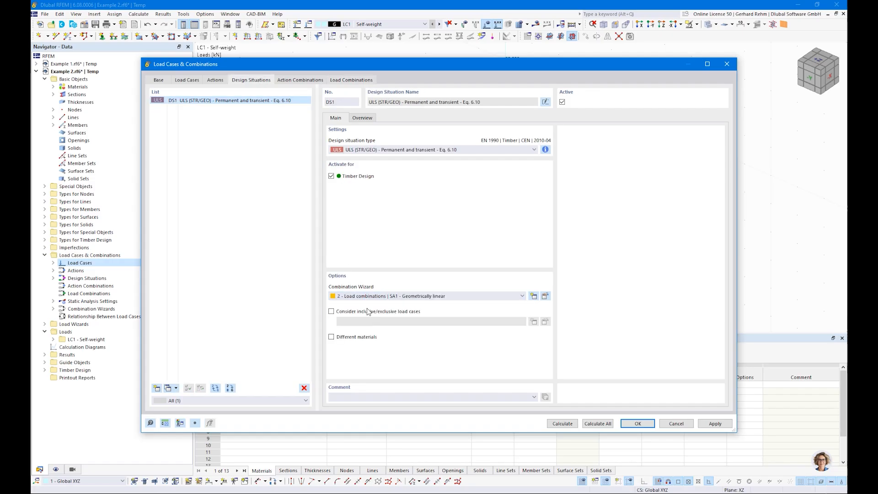
pyautogui.click(295, 80)
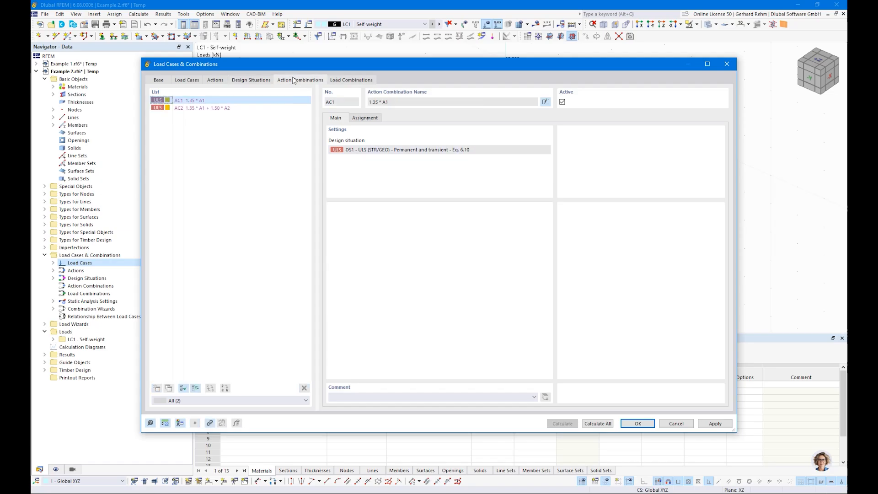
pyautogui.click(347, 81)
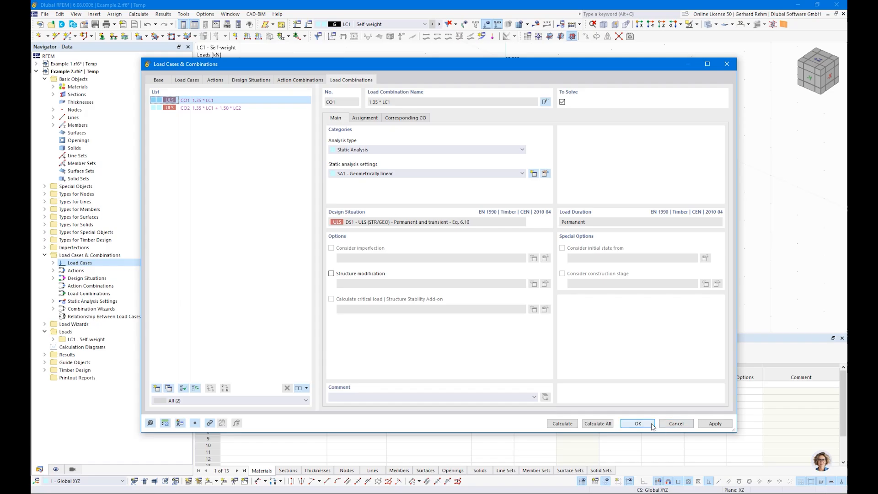
# - Accept the load combinations and make load case LC2 Snow current
pyautogui.click(638, 424)
pyautogui.click(370, 24)
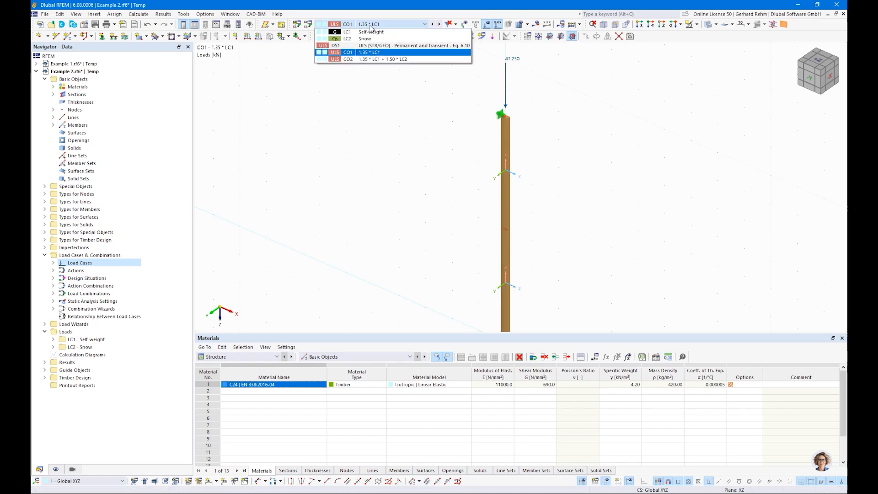
pyautogui.click(364, 42)
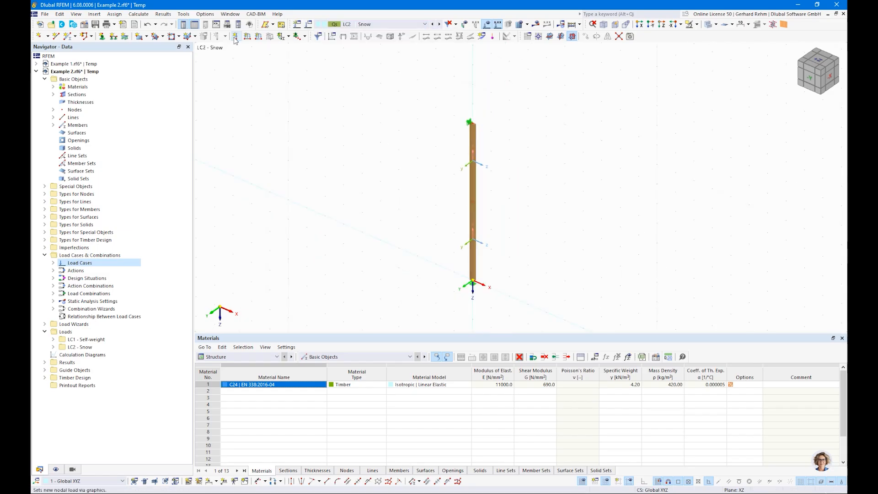
# - Apply a 20 kN nodal force in global Z to the column's top node in the snow load case
pyautogui.click(235, 36)
pyautogui.doubleClick(365, 173)
pyautogui.write('20')
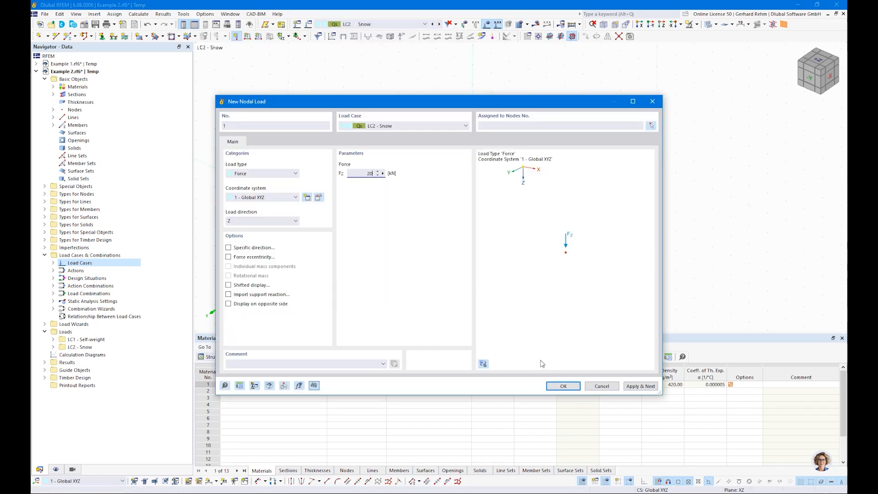
pyautogui.click(563, 386)
pyautogui.click(469, 122)
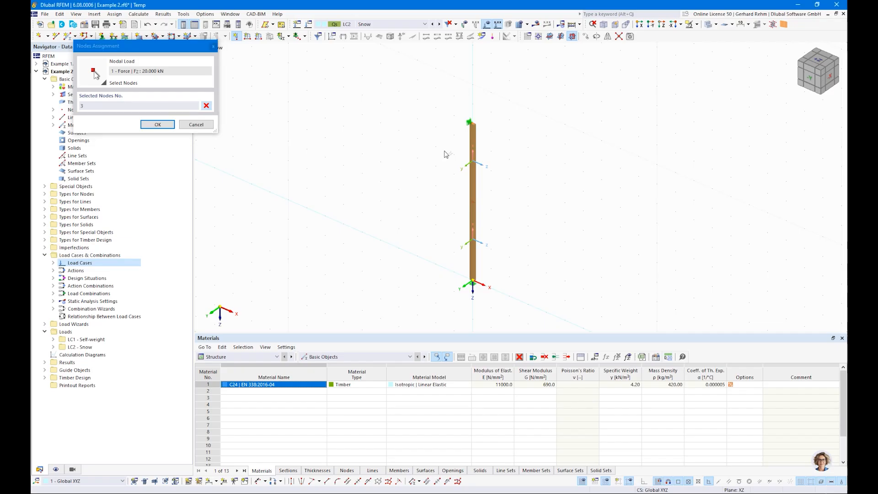
pyautogui.click(158, 124)
pyautogui.rightClick(296, 127)
pyautogui.click(299, 119)
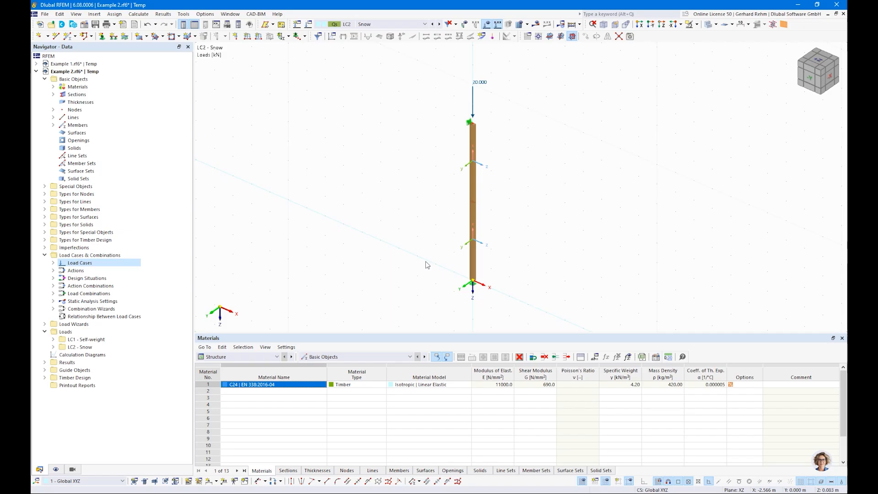
# - Calculate design situation DS1 and display the axial forces N of the column members
pyautogui.click(388, 26)
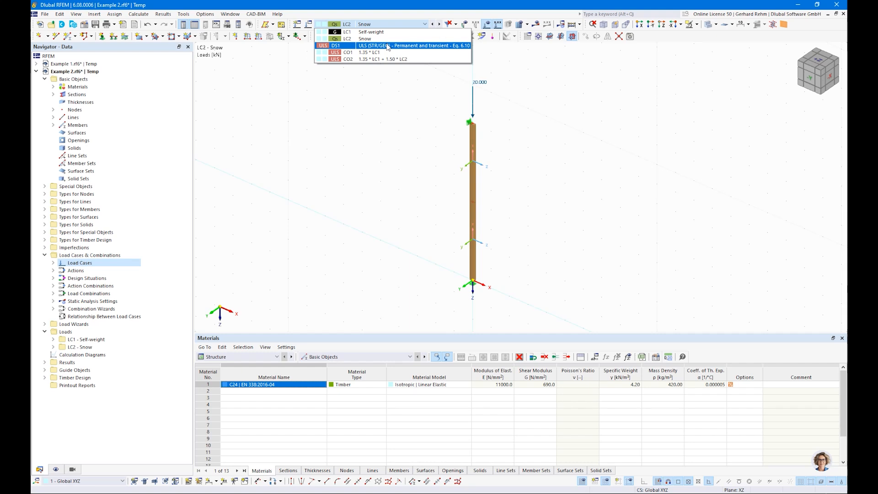
pyautogui.click(388, 46)
pyautogui.click(536, 24)
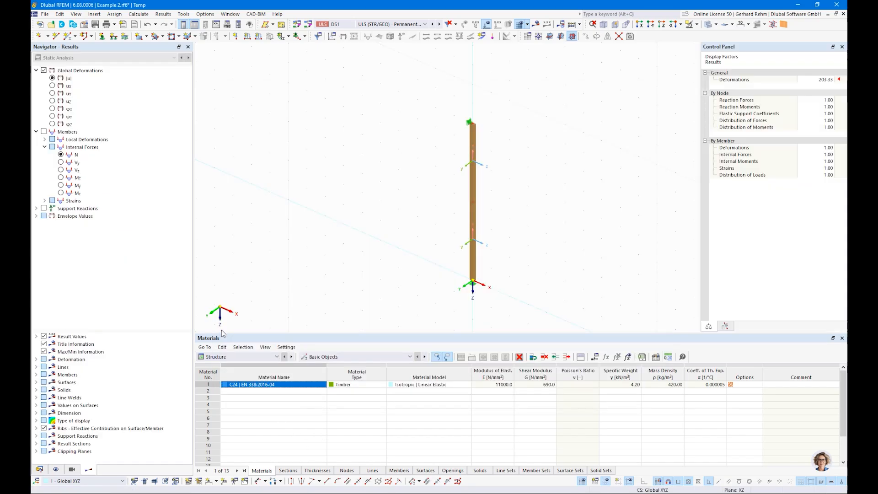
pyautogui.click(61, 156)
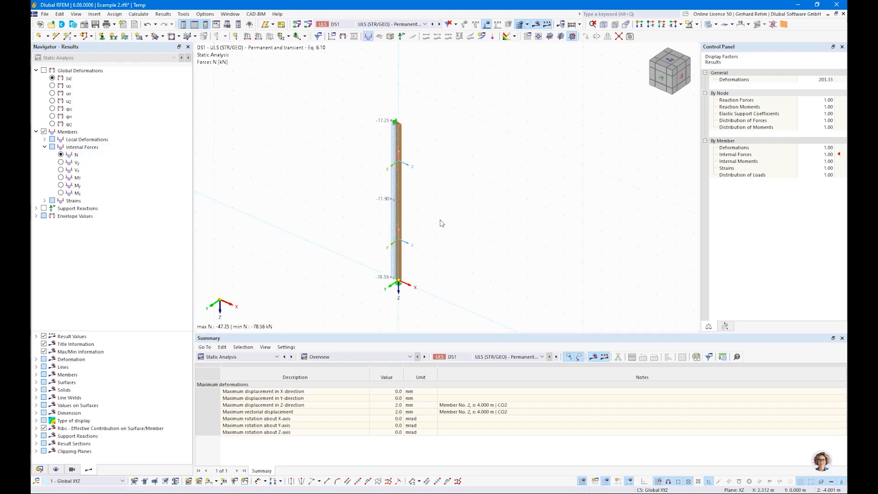
pyautogui.scroll(2, 427, 228)
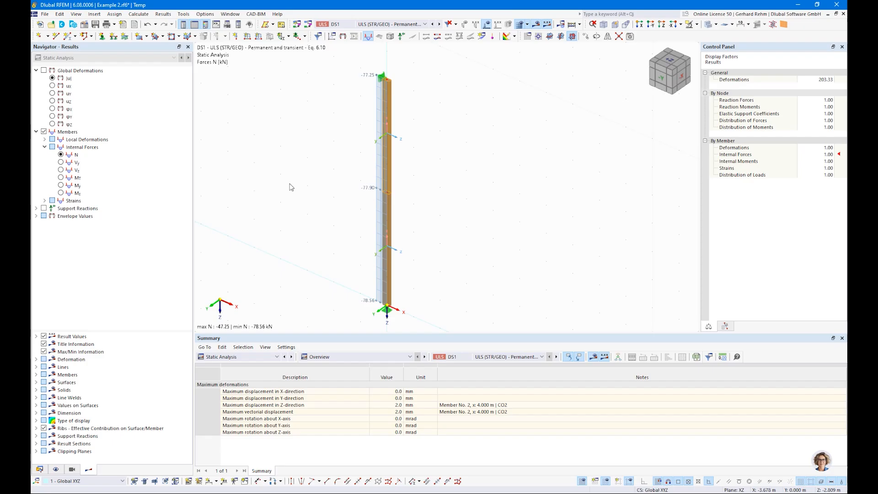
# - Run the timber design and review the design ratios on members by design situation
pyautogui.click(256, 357)
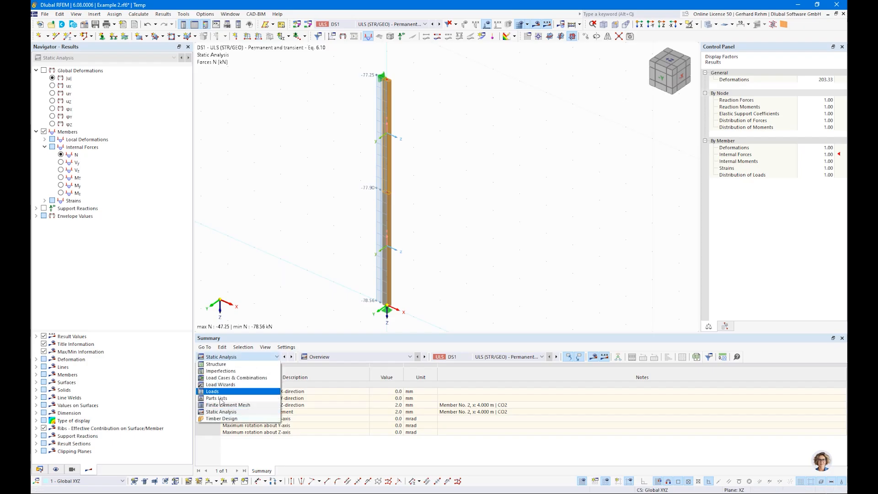
pyautogui.click(220, 419)
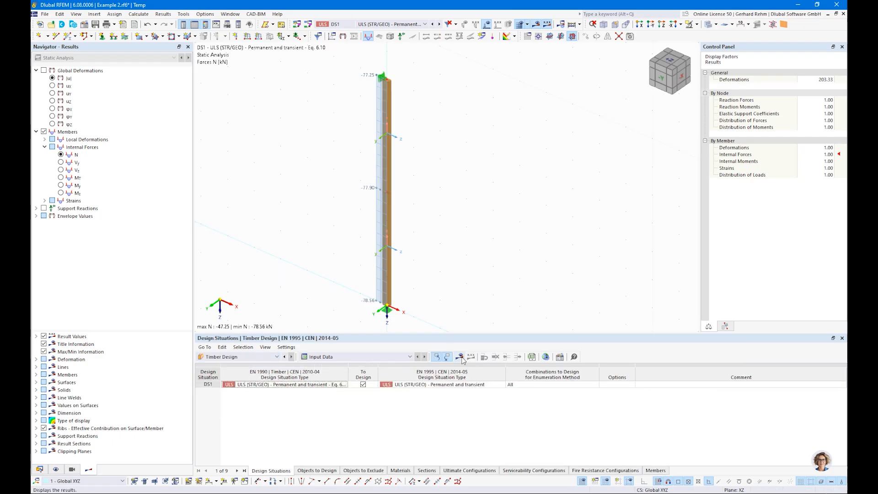
pyautogui.click(460, 357)
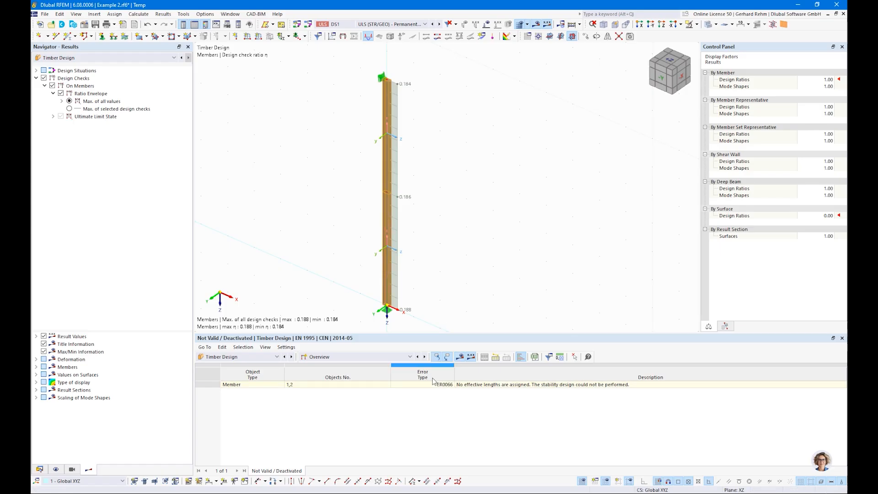
pyautogui.click(348, 357)
pyautogui.click(329, 378)
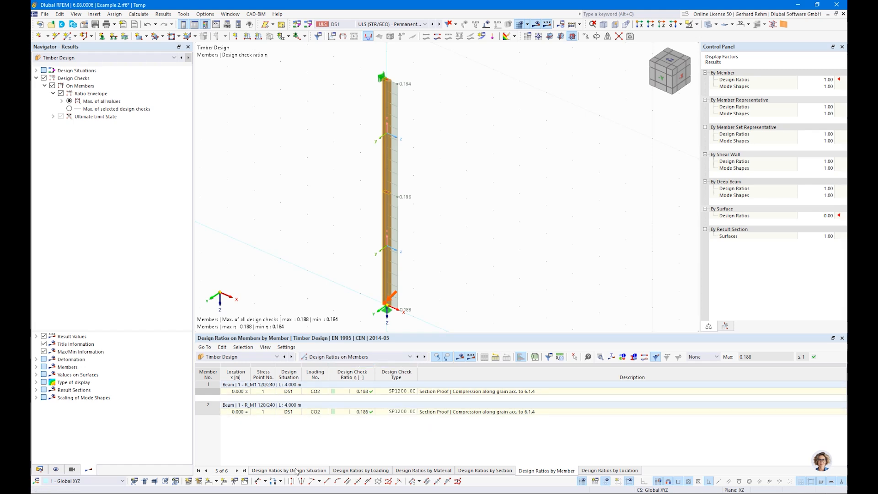
pyautogui.click(427, 392)
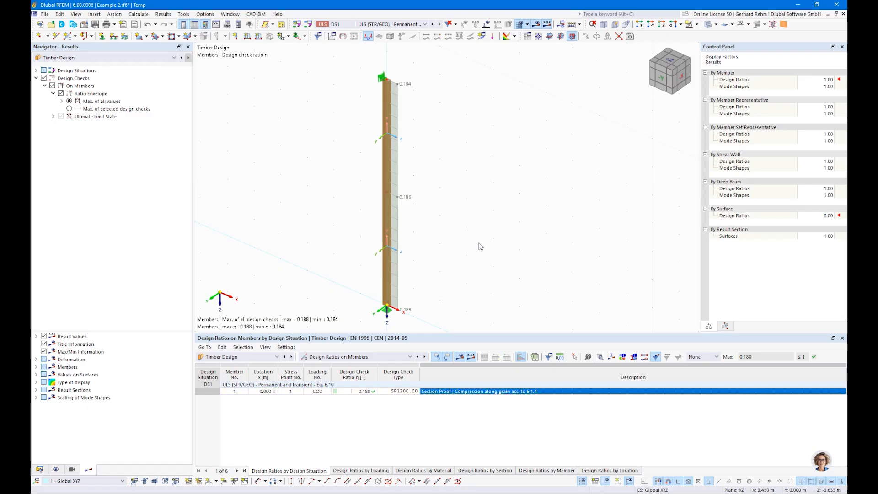
pyautogui.scroll(-2, 480, 246)
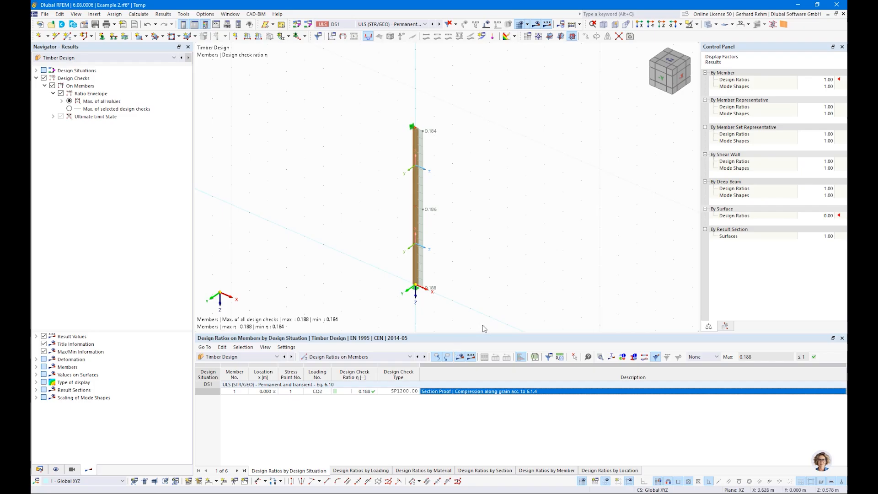
pyautogui.moveTo(477, 326); pyautogui.dragTo(387, 110)
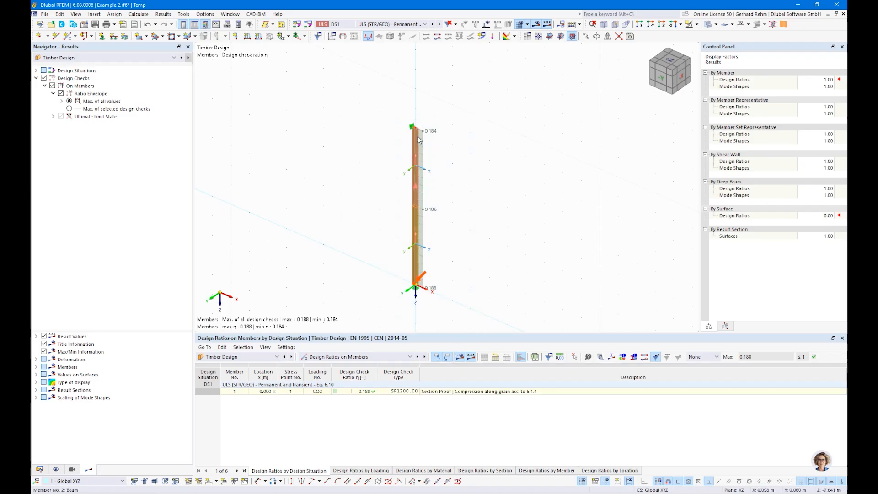
pyautogui.rightClick(417, 137)
pyautogui.click(543, 116)
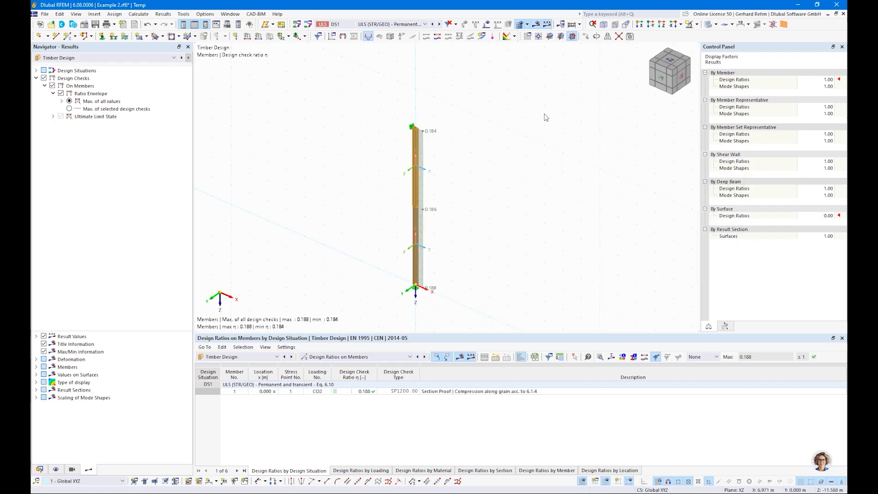
# - Create a continuous member set from both column members and activate its design properties
pyautogui.moveTo(507, 320); pyautogui.dragTo(369, 111)
pyautogui.rightClick(416, 156)
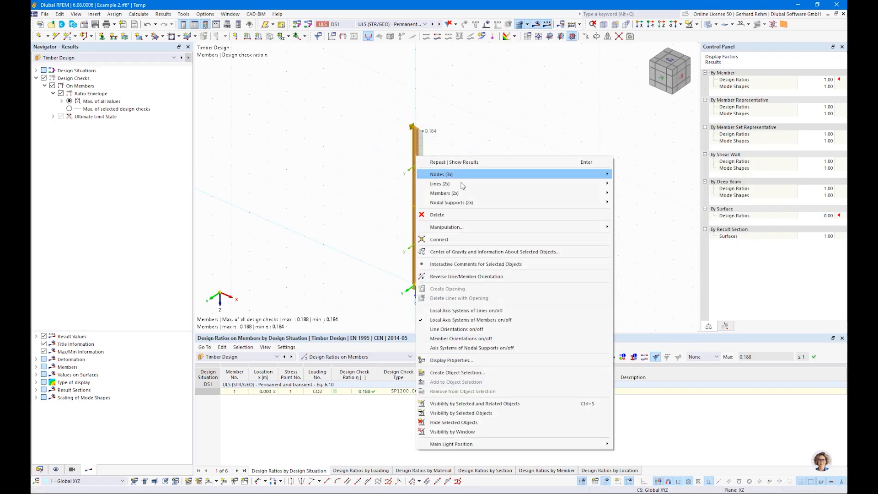
pyautogui.moveTo(462, 196)
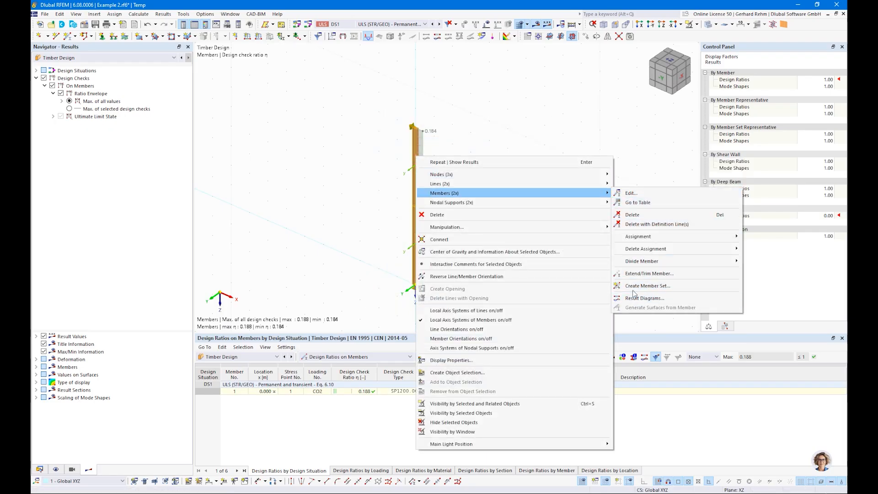
pyautogui.click(646, 286)
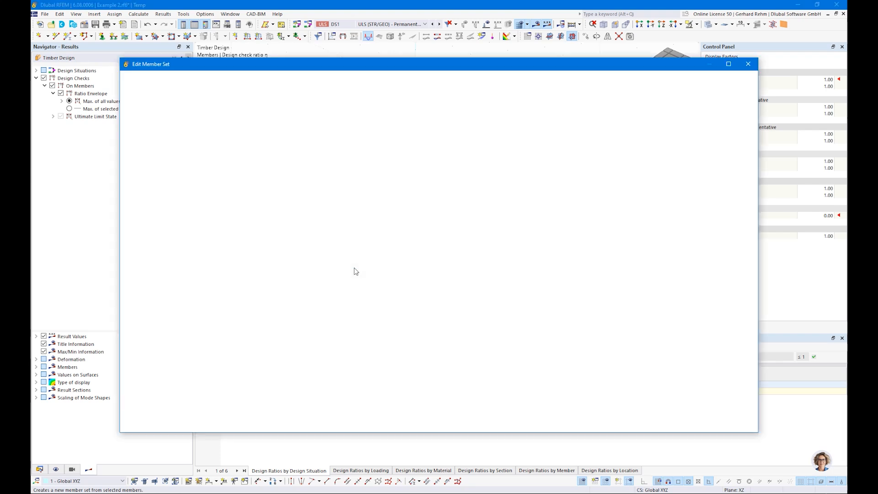
pyautogui.click(253, 203)
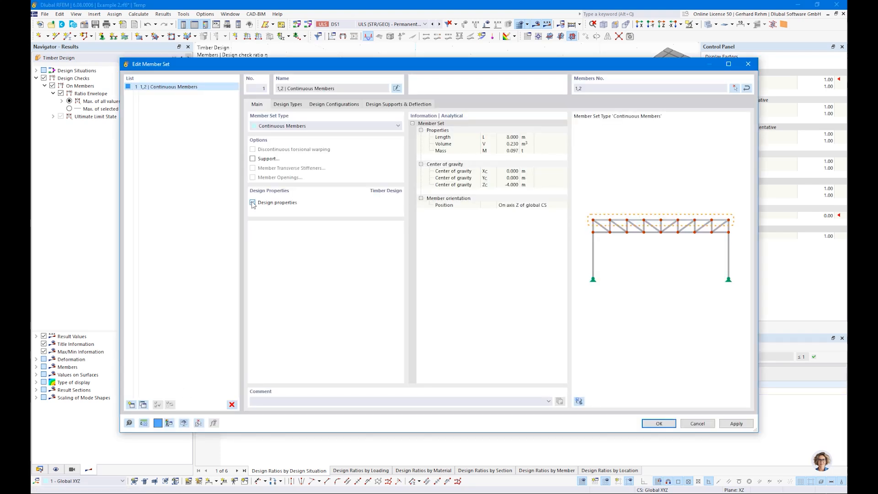
# - Create new effective lengths for the member set and exclude lateral-torsional buckling
pyautogui.click(287, 105)
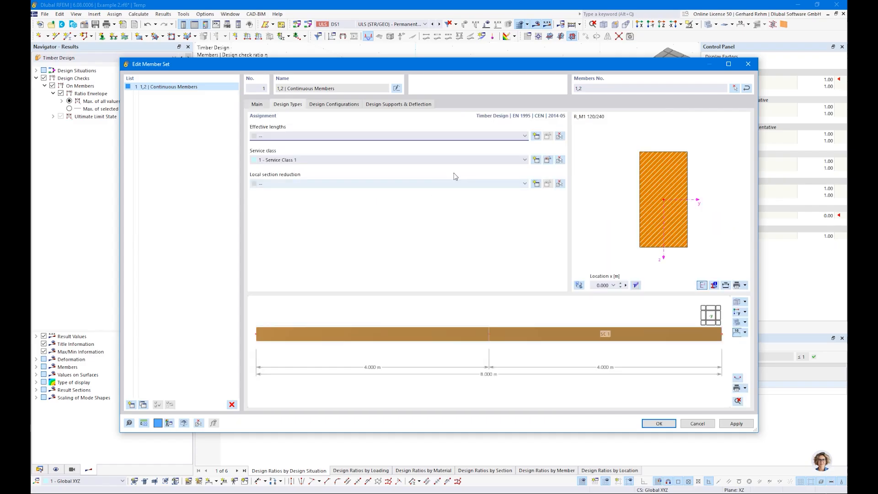
pyautogui.click(536, 136)
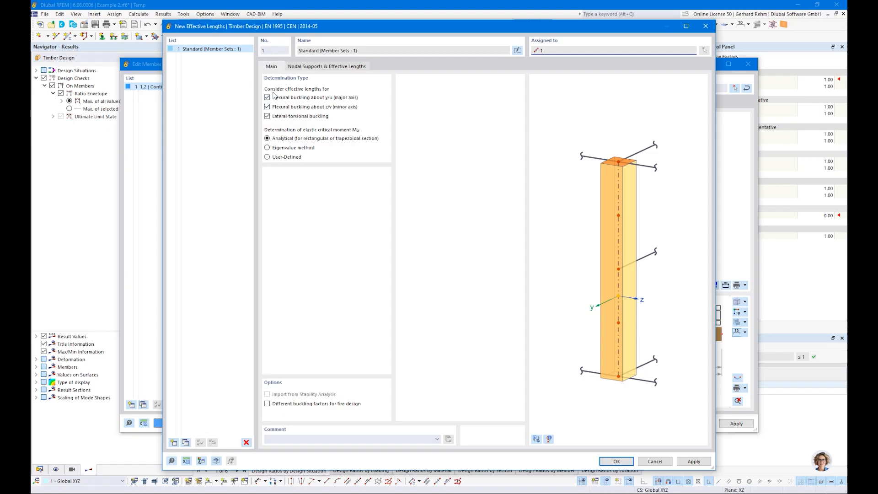
pyautogui.click(267, 117)
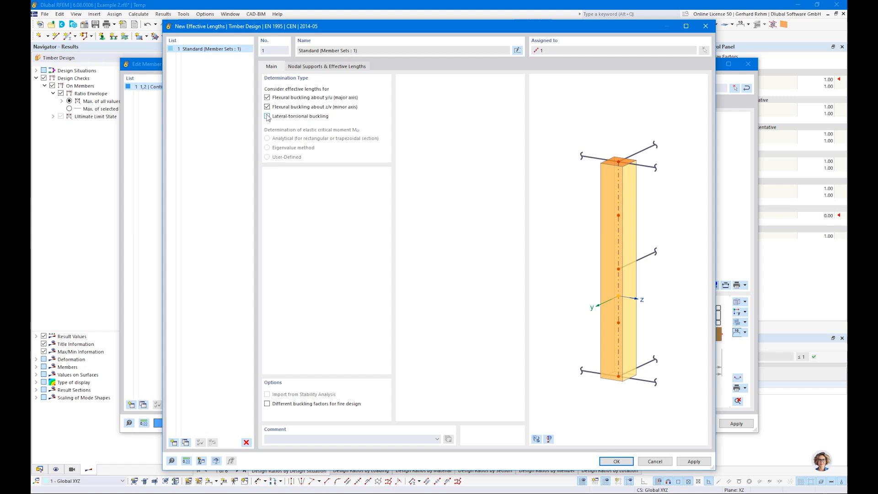
# - Examine the nodal supports with the model preview and briefly view the effective lengths as absolute values
pyautogui.click(302, 68)
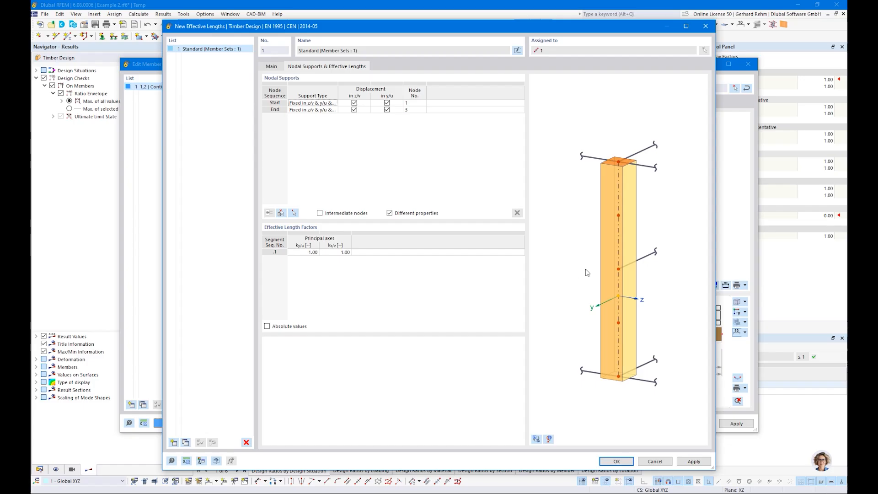
pyautogui.click(536, 439)
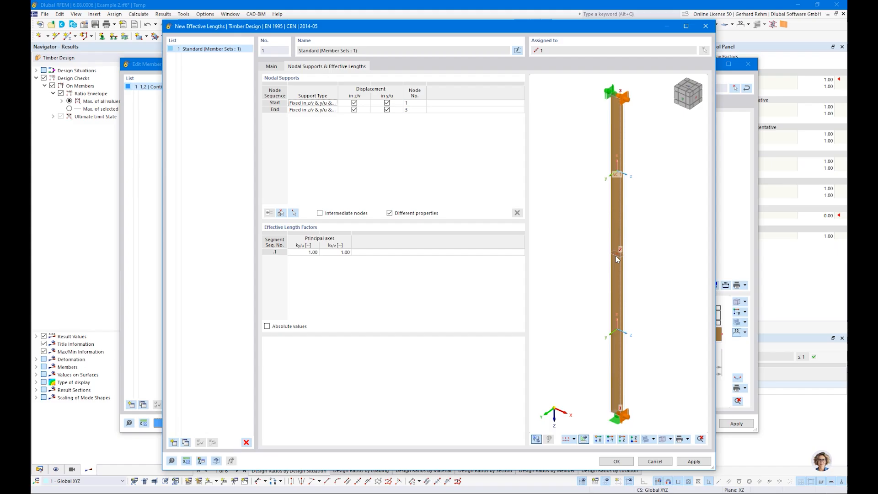
pyautogui.click(267, 327)
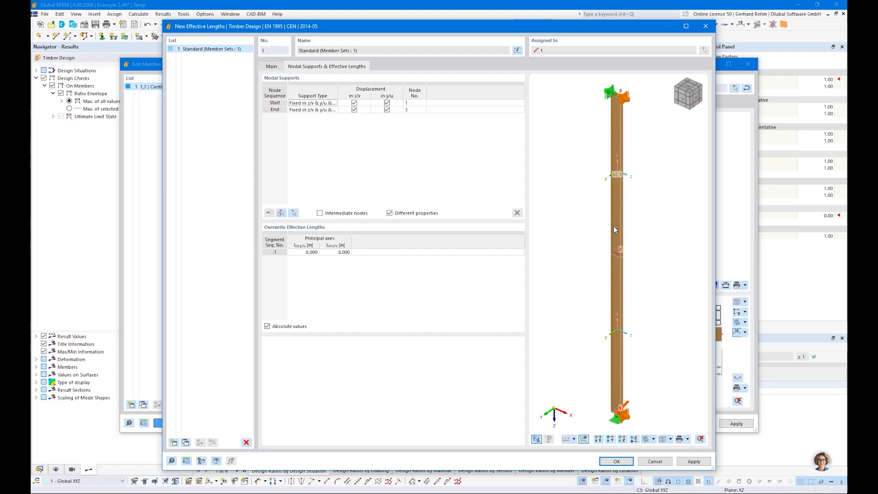
pyautogui.click(267, 327)
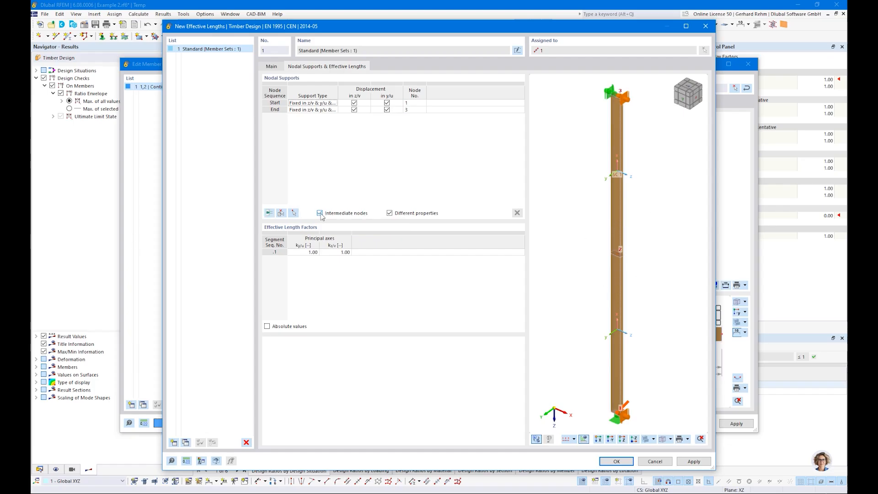
# - Add an intermediate nodal support at node 2 fixed in y/u, and accept the effective lengths shown as absolute values
pyautogui.click(269, 213)
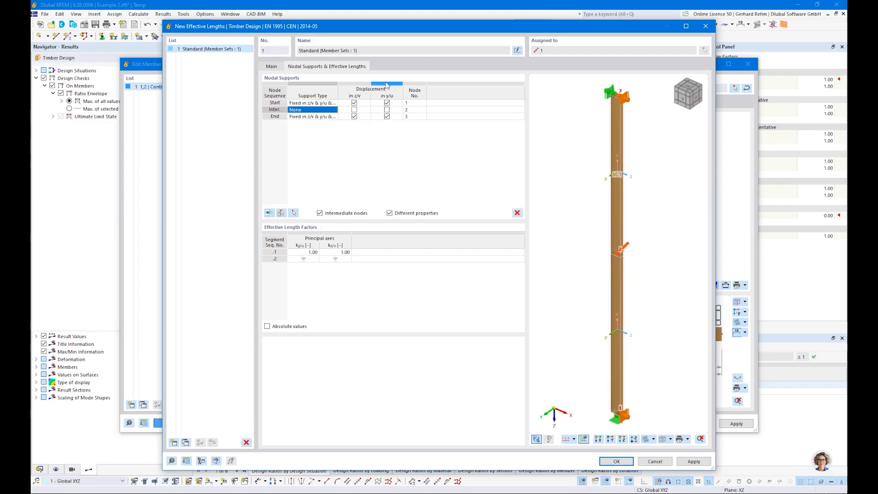
pyautogui.click(413, 110)
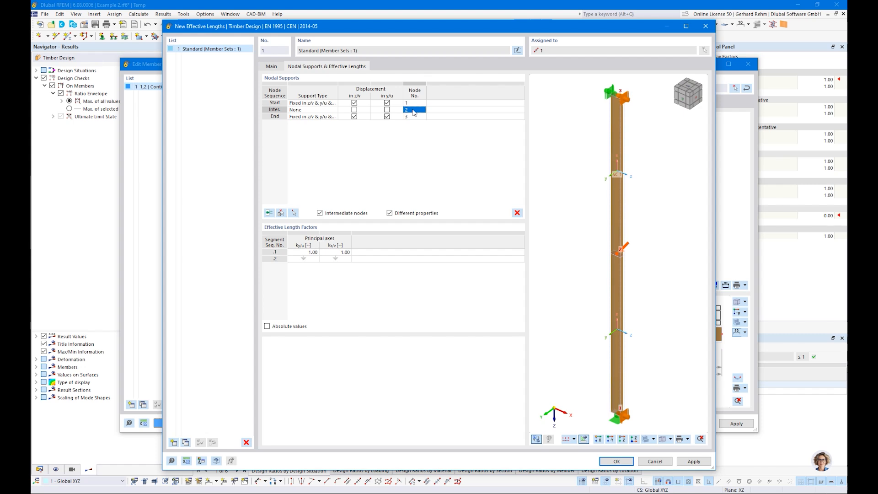
pyautogui.click(387, 110)
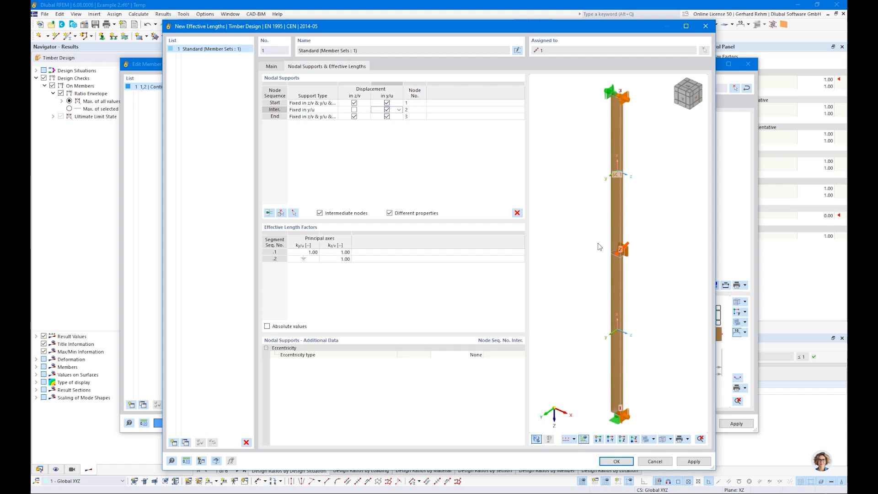
pyautogui.scroll(2, 645, 214)
pyautogui.keyDown('ctrl'); pyautogui.moveTo(645, 214); pyautogui.dragTo(609, 293, button='middle'); pyautogui.keyUp('ctrl')
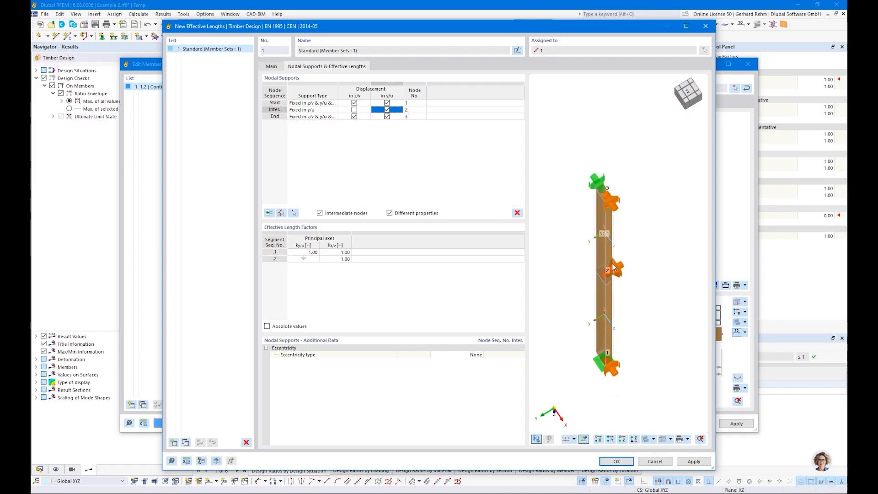
pyautogui.keyDown('ctrl'); pyautogui.moveTo(613, 362); pyautogui.dragTo(609, 312, button='middle'); pyautogui.keyUp('ctrl')
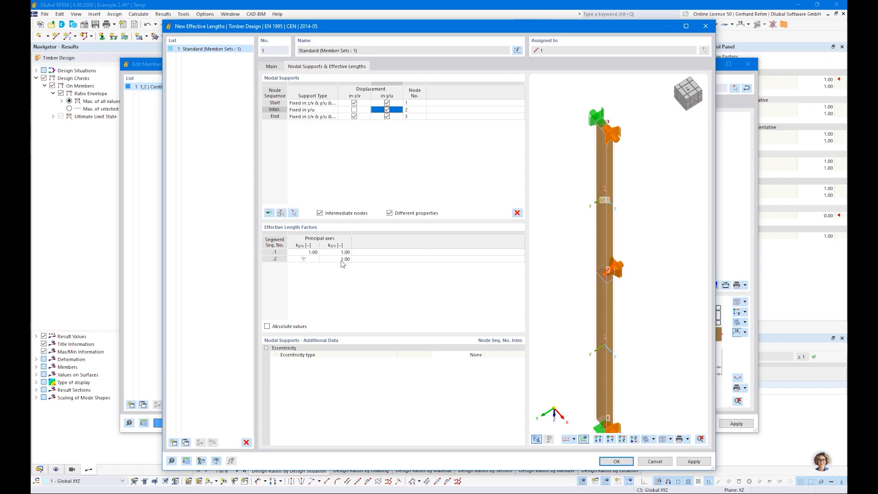
pyautogui.click(268, 326)
pyautogui.click(610, 462)
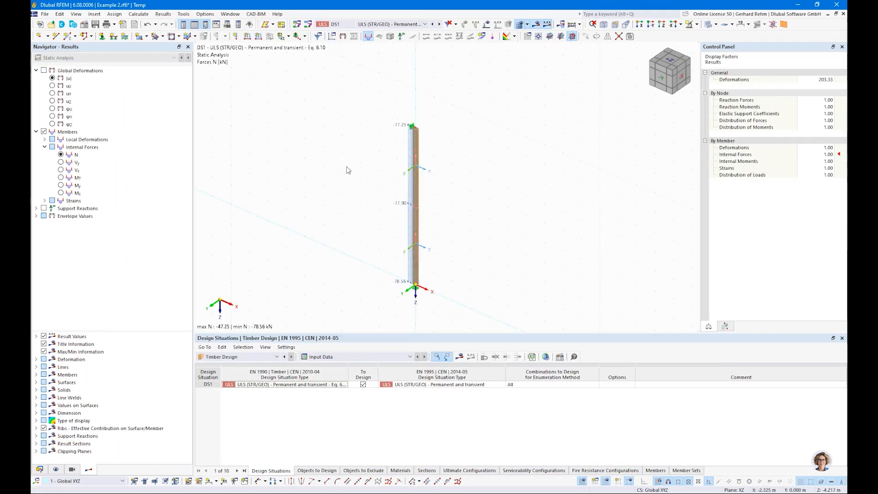
# - Hide the static analysis results on the column
pyautogui.click(536, 25)
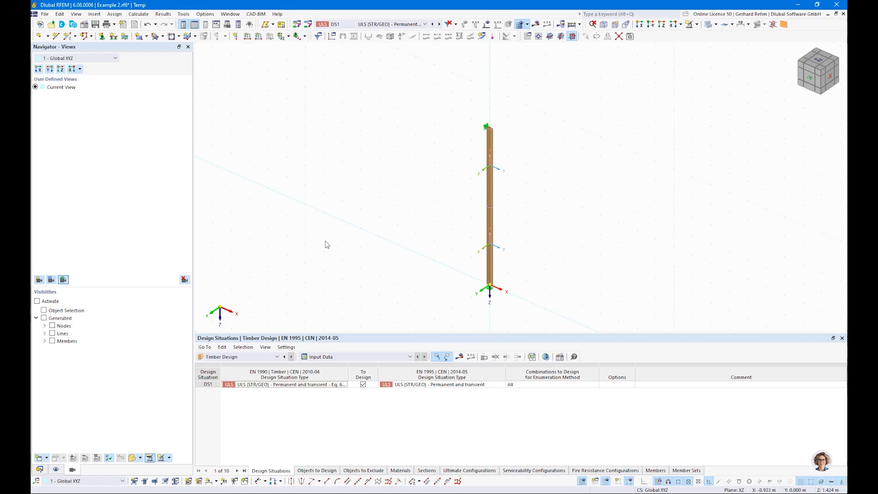
# - Display the member effective lengths of the timber design types on the column
pyautogui.click(56, 470)
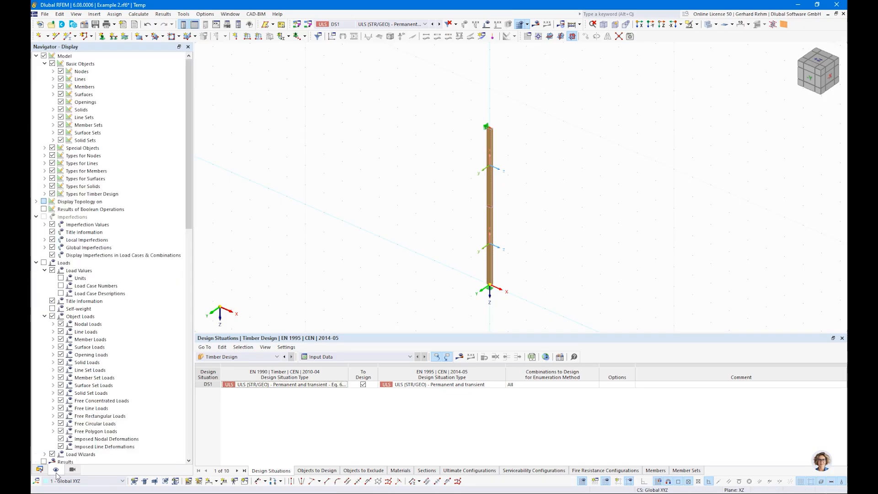
pyautogui.click(45, 194)
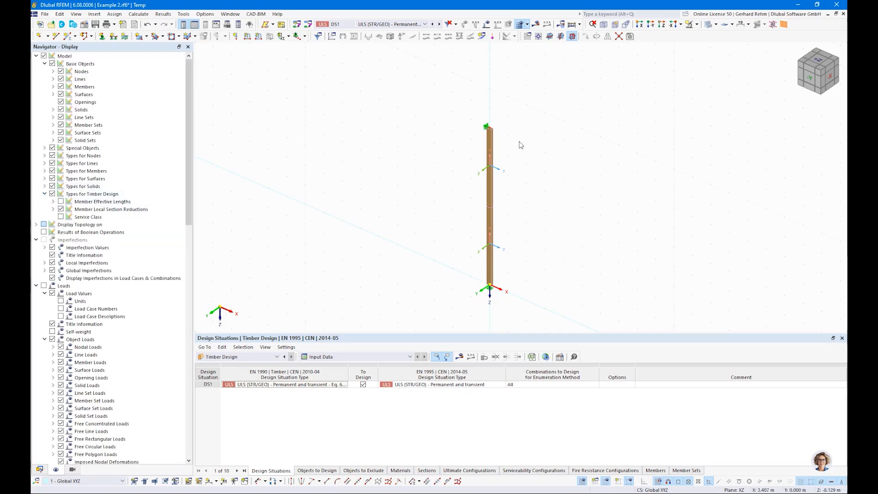
pyautogui.scroll(2, 526, 238)
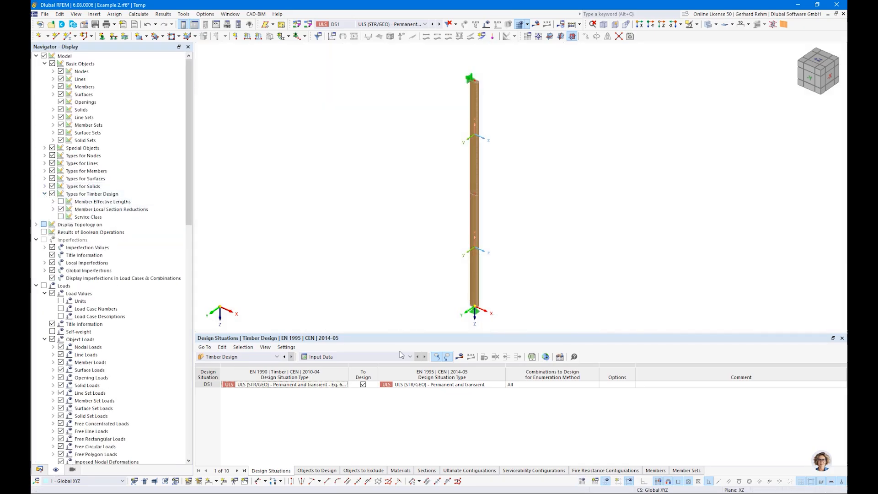
pyautogui.click(61, 202)
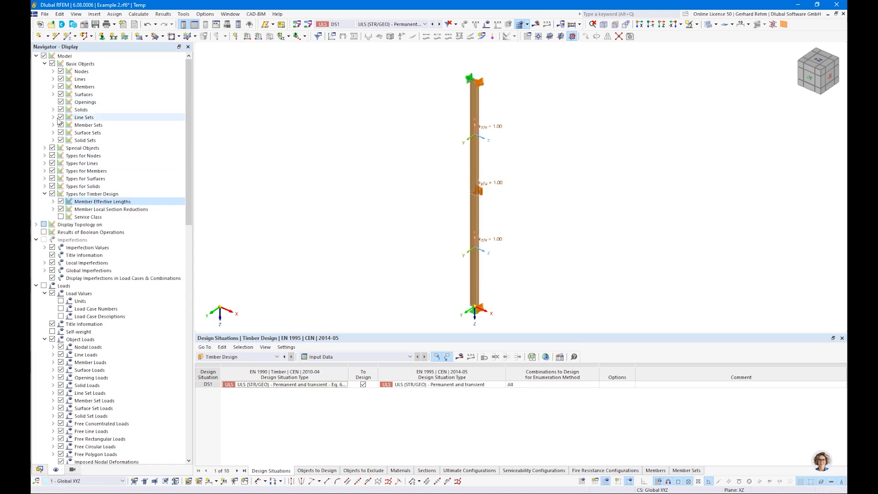
# - Hide the model's nodal supports and show the member effective lengths as lengths instead of factors
pyautogui.click(44, 156)
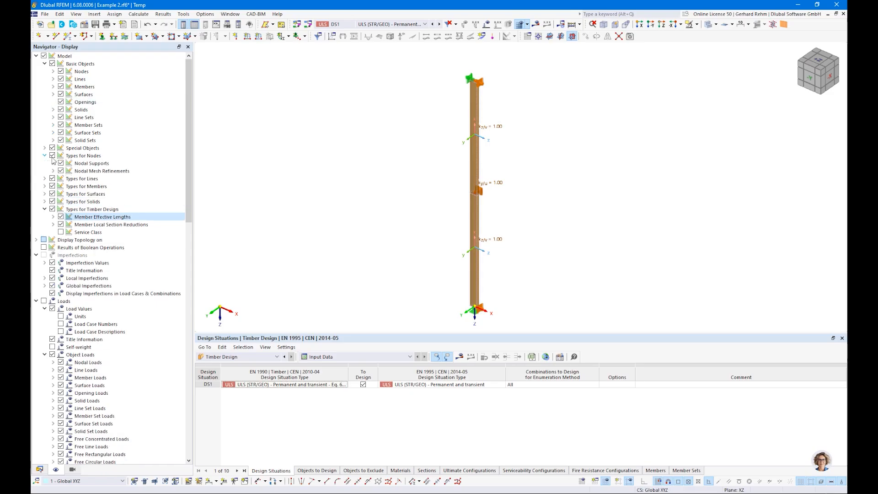
pyautogui.click(60, 163)
pyautogui.keyDown('ctrl'); pyautogui.moveTo(606, 196); pyautogui.dragTo(532, 216, button='middle'); pyautogui.keyUp('ctrl')
pyautogui.rightClick(531, 216)
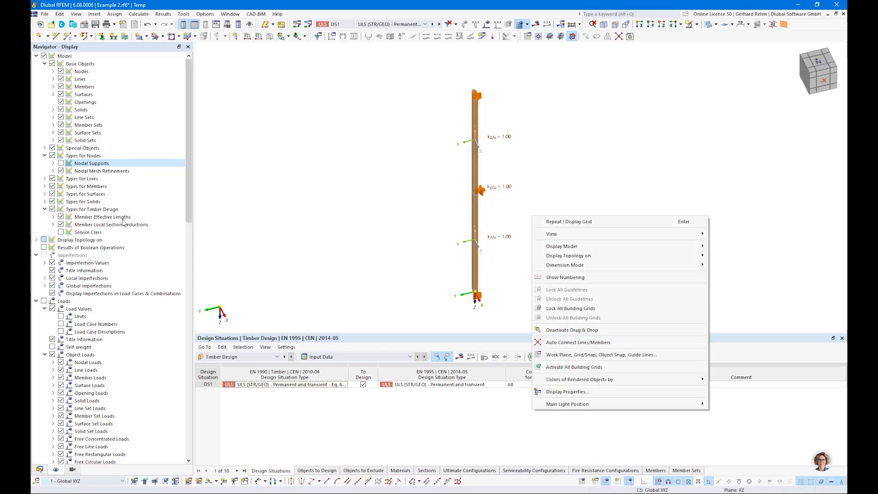
pyautogui.click(304, 231)
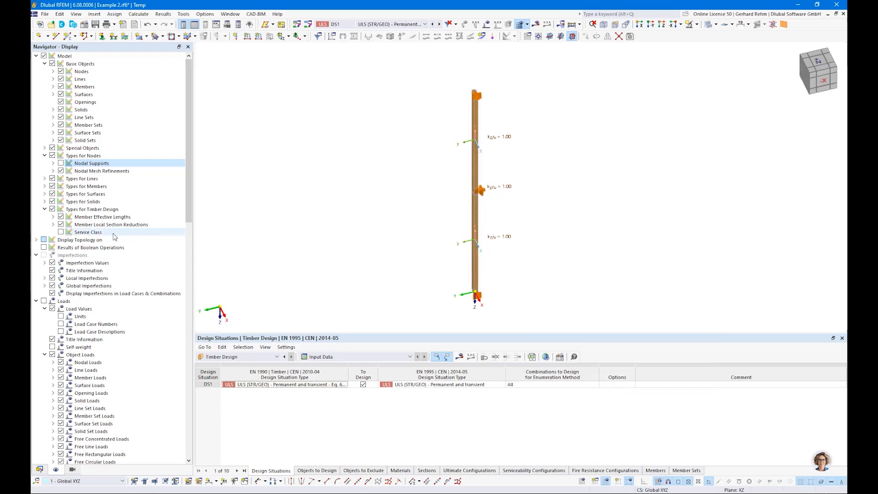
pyautogui.click(53, 216)
pyautogui.click(70, 247)
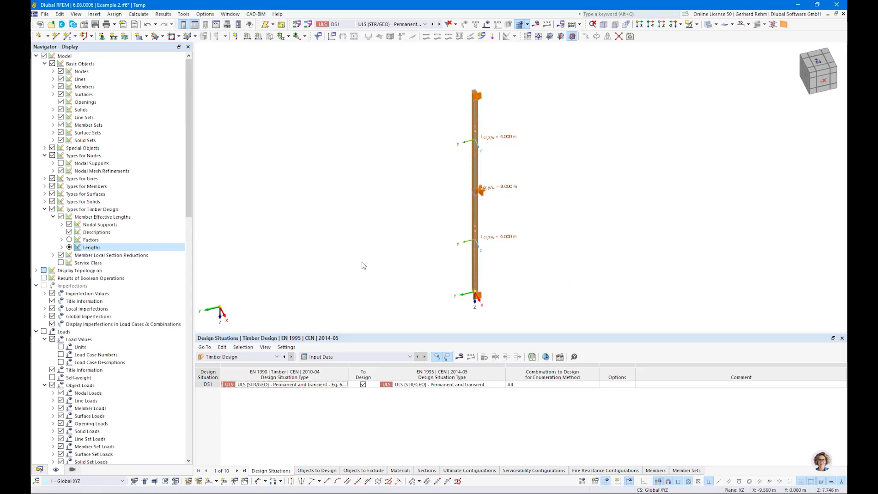
# - Hide the timber design types on the column and display the model's nodal supports again
pyautogui.click(52, 210)
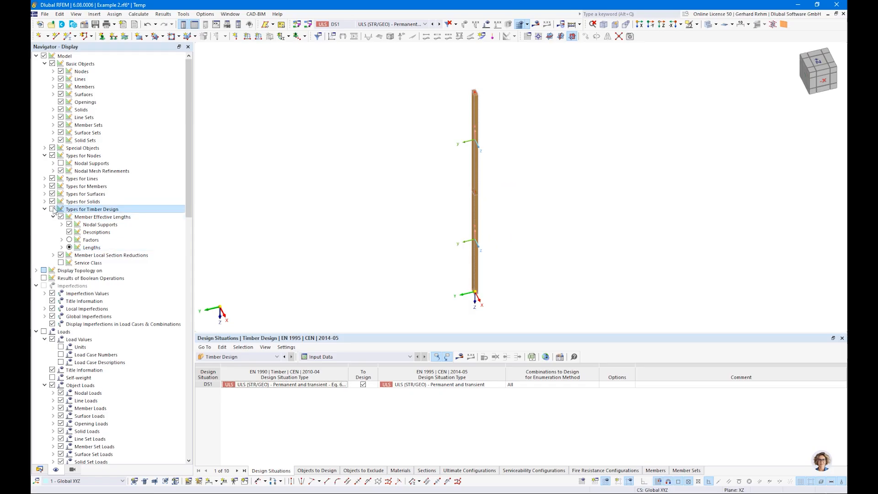
pyautogui.click(61, 163)
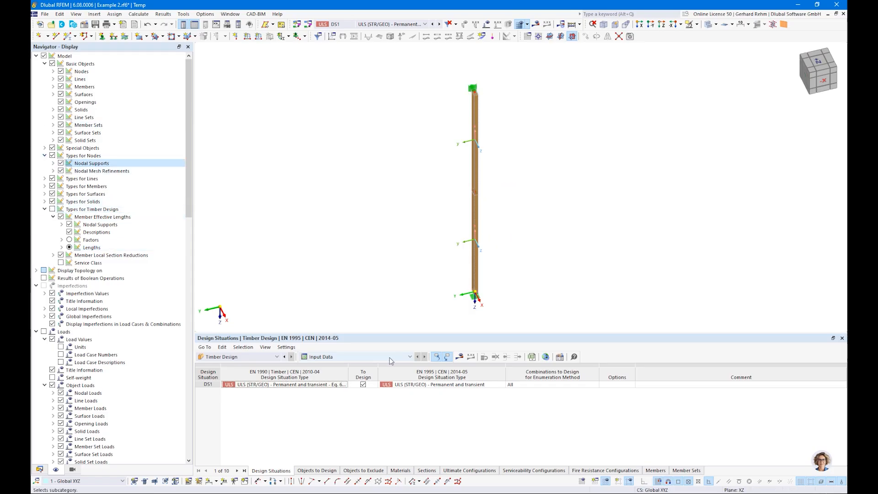
# - Run the timber design, deselect Members in the objects to design so only Member Sets are designed, and rerun it
pyautogui.click(458, 357)
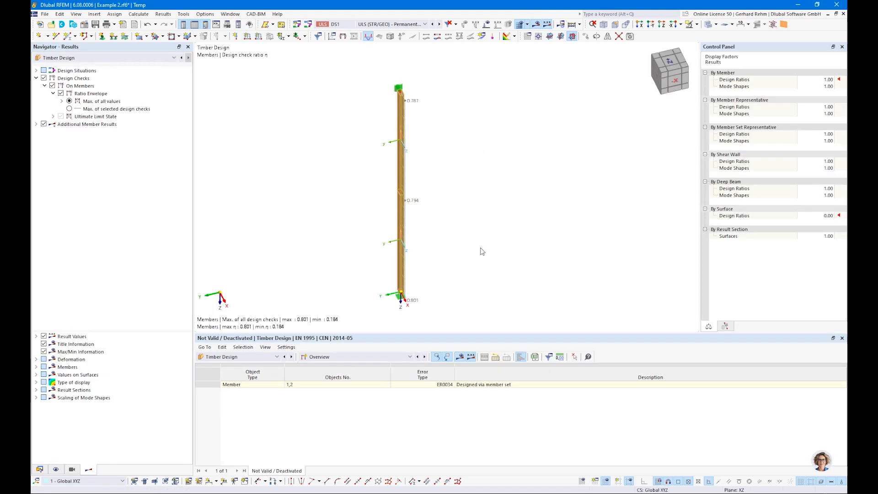
pyautogui.click(315, 357)
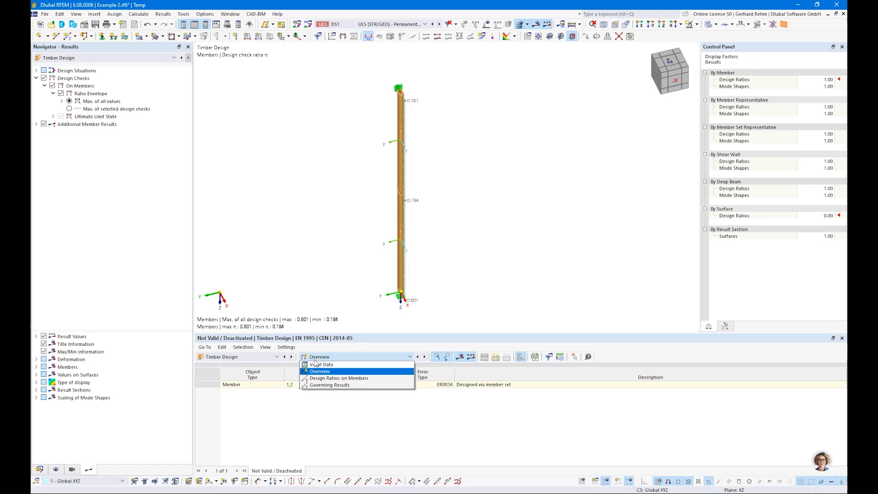
pyautogui.click(317, 365)
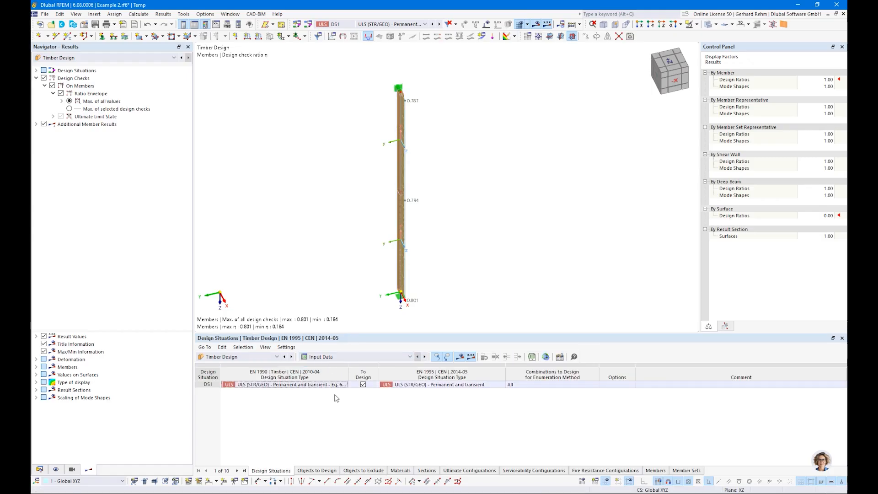
pyautogui.click(316, 470)
pyautogui.click(406, 385)
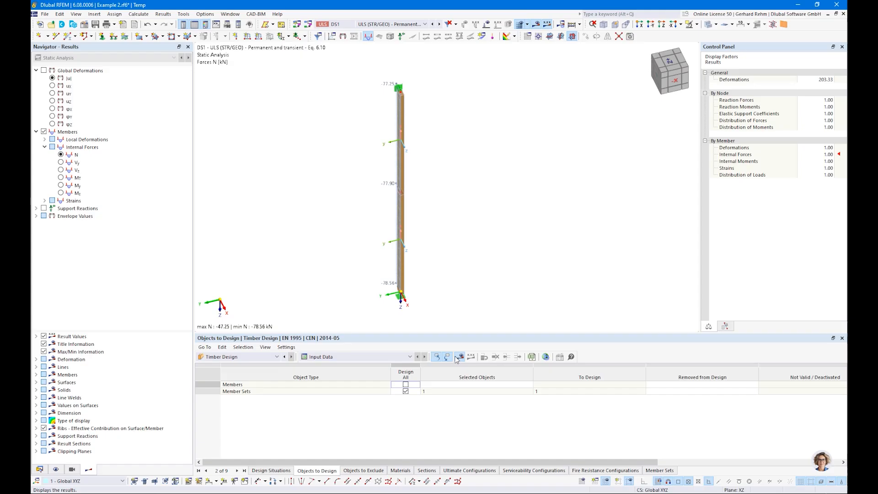
pyautogui.click(457, 357)
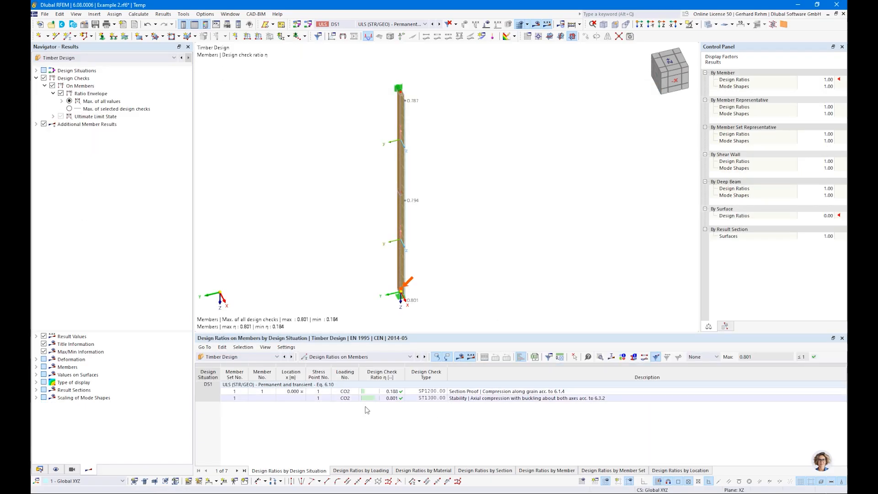
# - Open the design check details for stability check ST1300, axial compression with buckling about both axes
pyautogui.click(393, 391)
pyautogui.keyDown('ctrl'); pyautogui.moveTo(462, 265); pyautogui.dragTo(541, 274, button='middle'); pyautogui.keyUp('ctrl')
pyautogui.rightClick(541, 274)
pyautogui.click(474, 410)
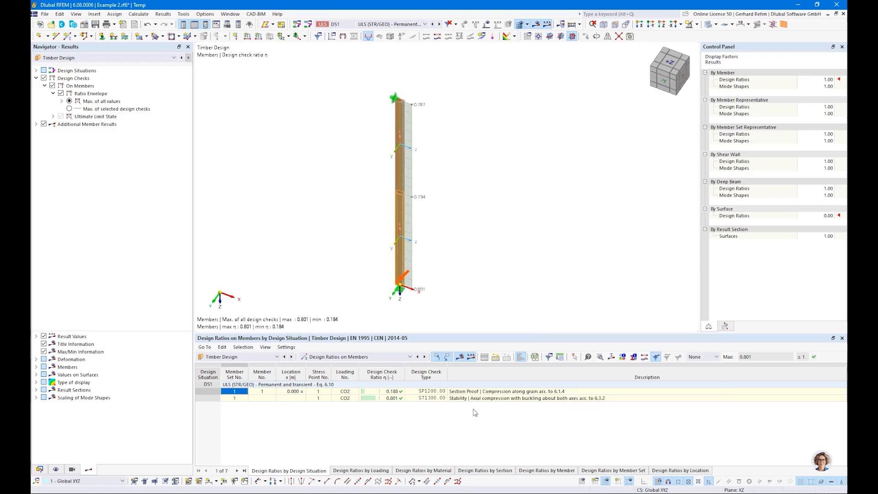
pyautogui.click(482, 399)
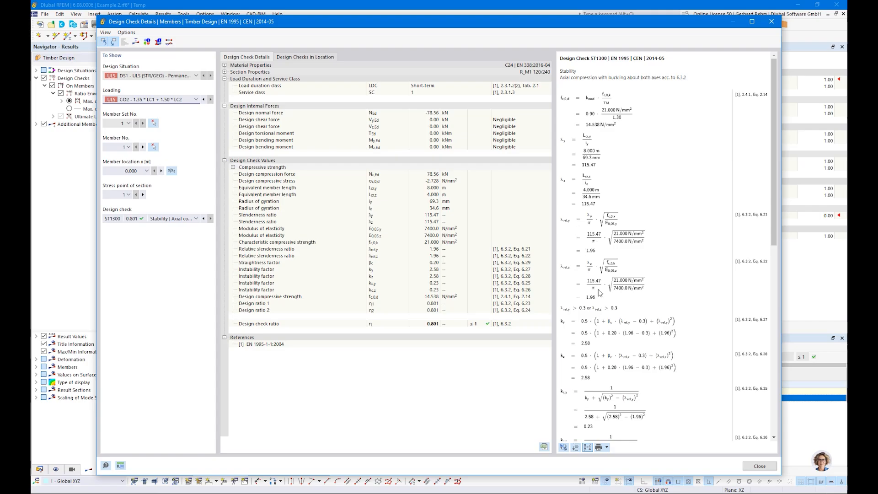
# - Examine the stability check's slenderness, instability factor and design ratio formulas, glance at the available design checks, and close the details
pyautogui.scroll(-2, 600, 292)
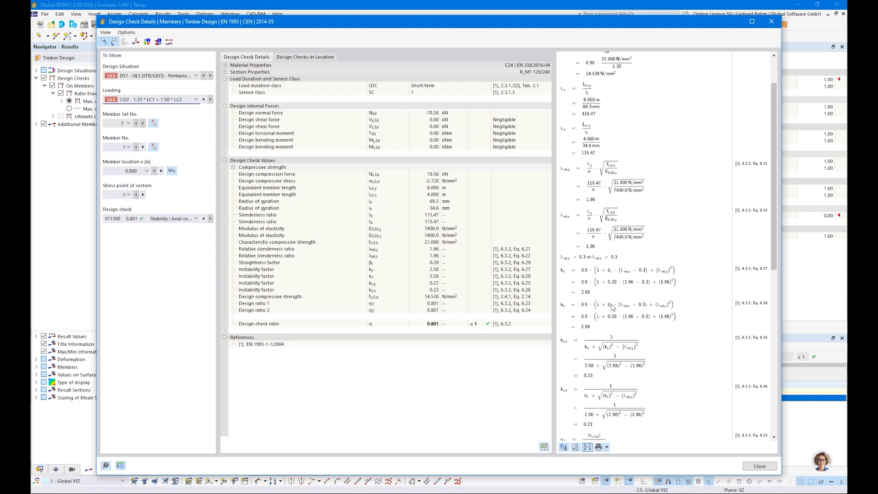
pyautogui.scroll(-2, 612, 297)
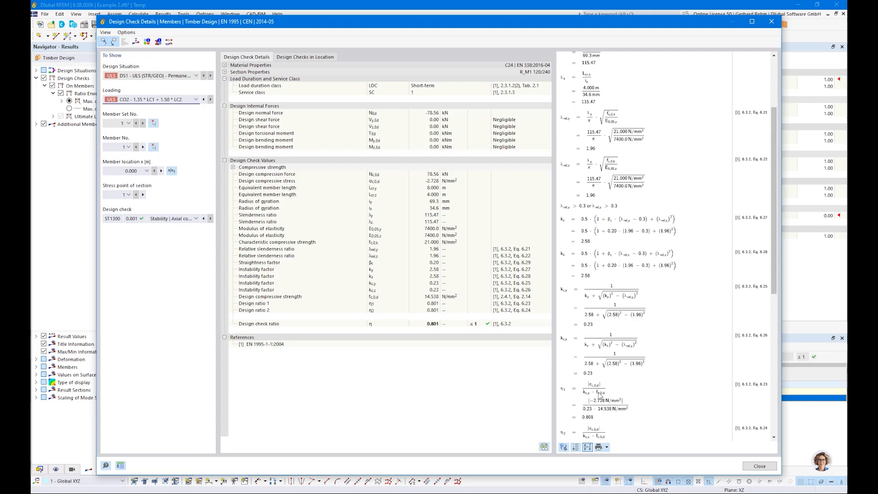
pyautogui.click(167, 219)
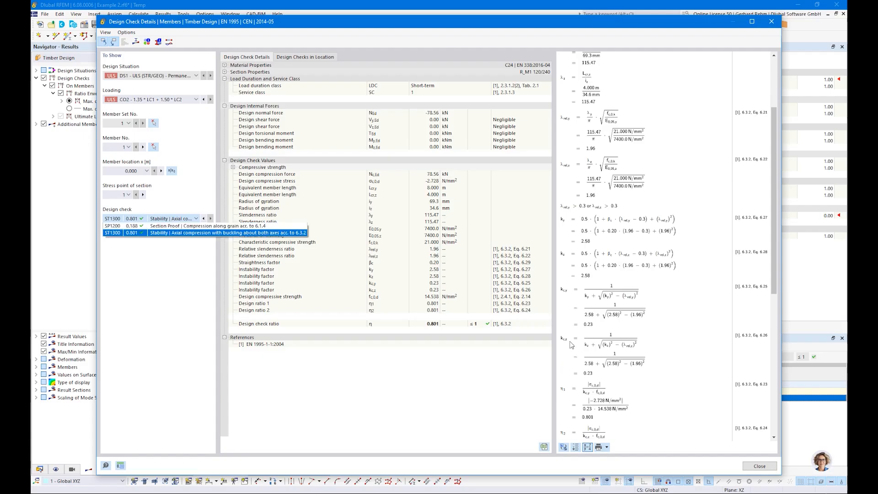
pyautogui.click(592, 417)
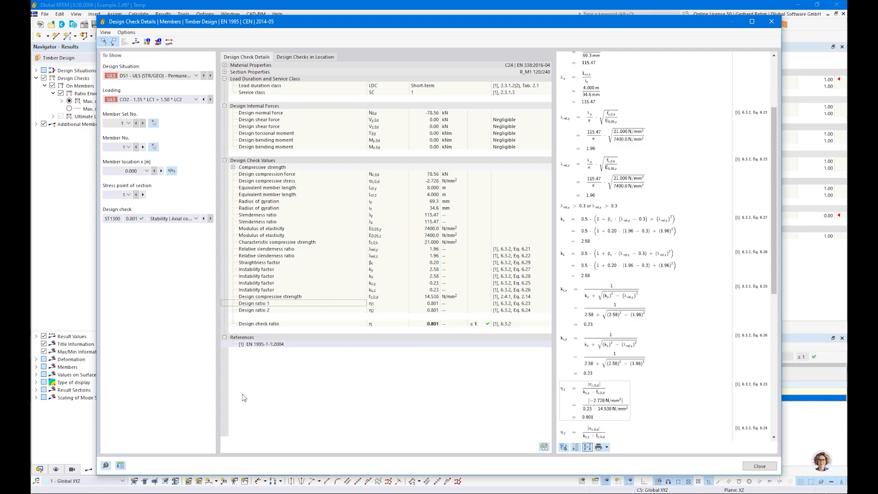
pyautogui.click(163, 219)
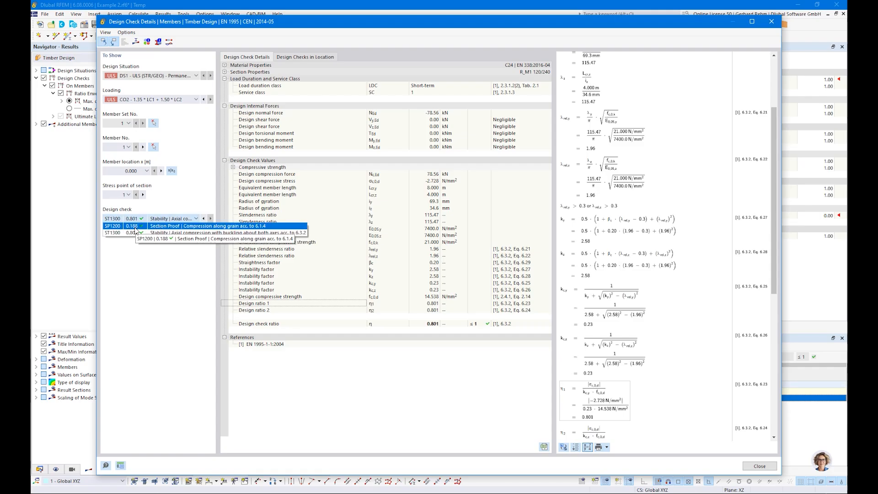
pyautogui.click(418, 402)
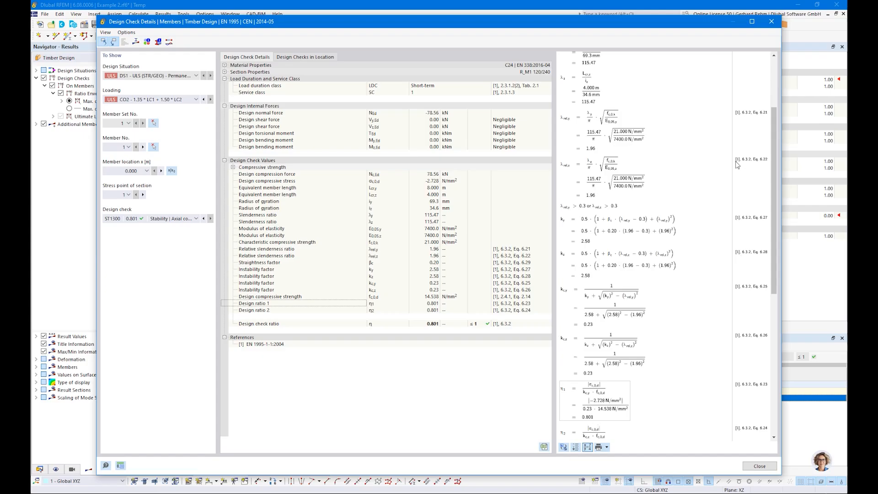
pyautogui.moveTo(775, 144); pyautogui.dragTo(772, 89)
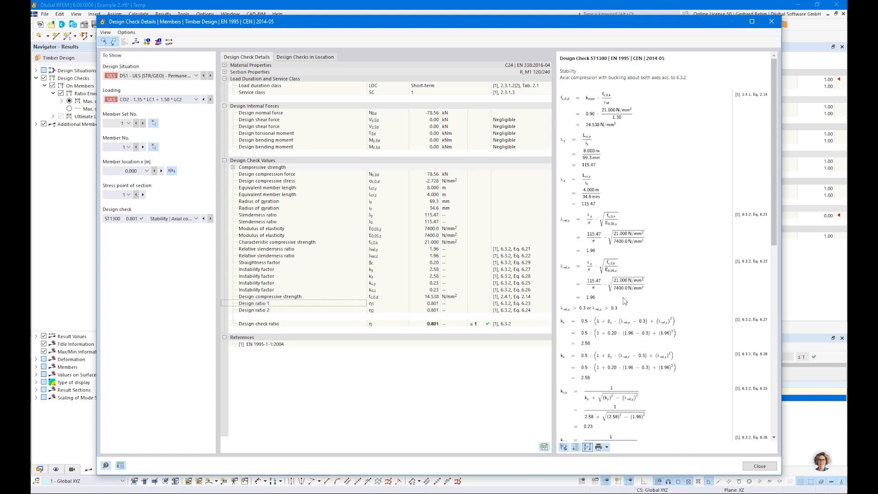
pyautogui.scroll(-5, 623, 297)
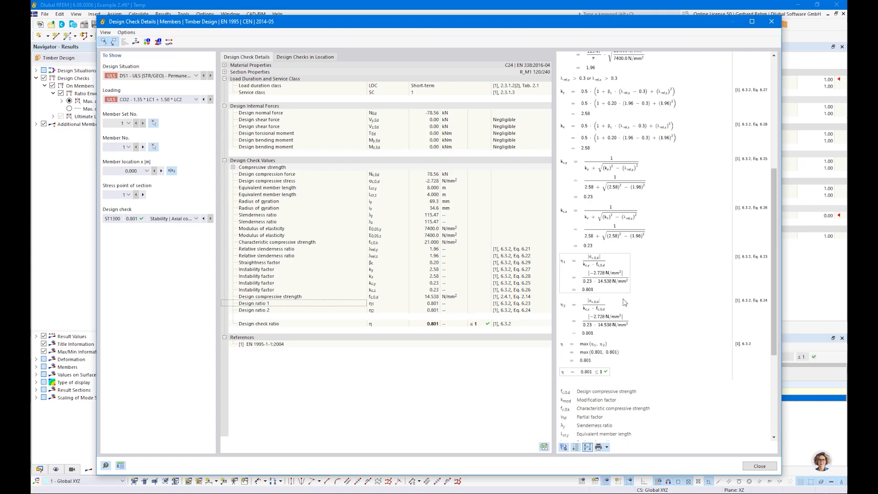
pyautogui.scroll(4, 623, 298)
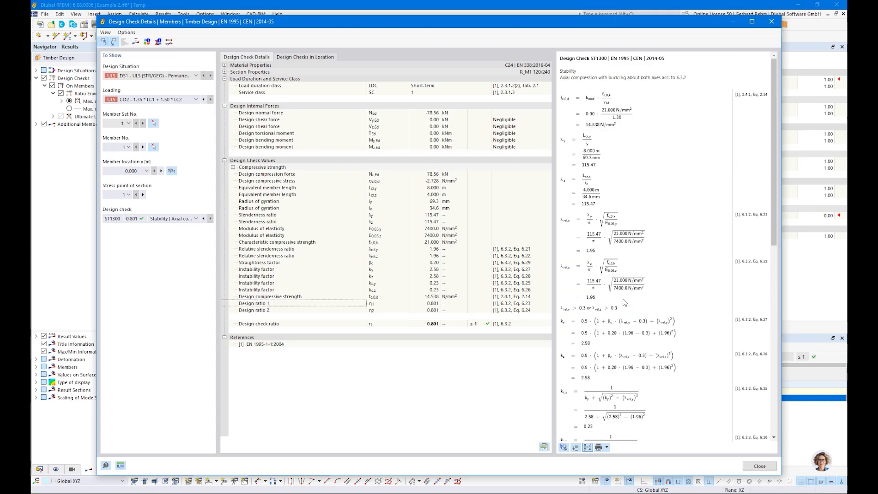
pyautogui.click(759, 466)
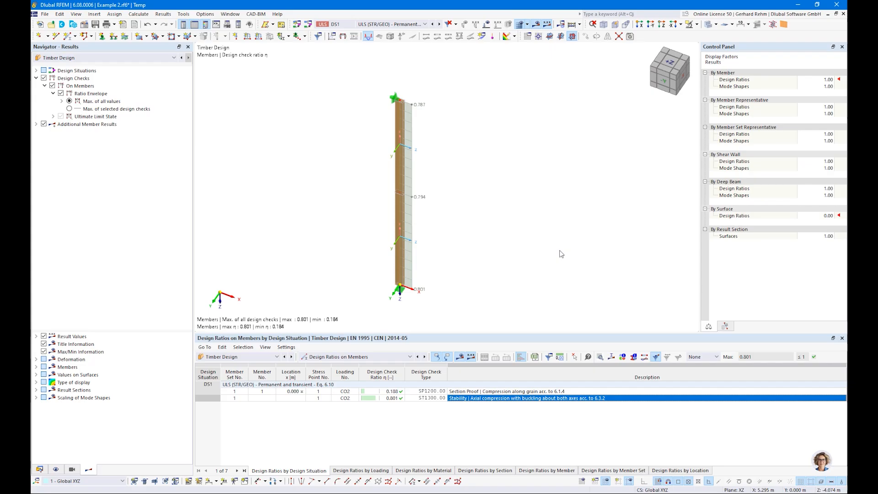
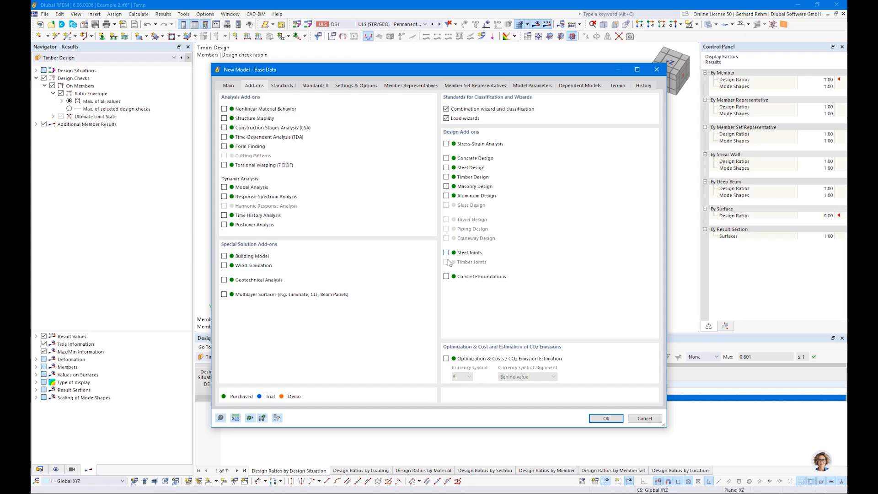
# - Activate the Timber Design add-on for the new model, review the EN 1990 | Timber and EN 1995 standards, and accept the base data
pyautogui.click(446, 177)
pyautogui.click(288, 86)
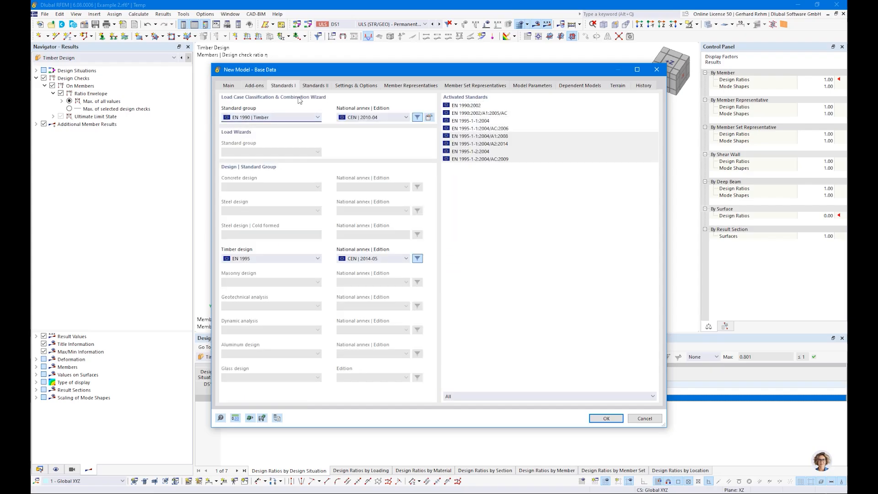
pyautogui.click(345, 87)
pyautogui.click(232, 263)
pyautogui.click(232, 254)
pyautogui.click(606, 418)
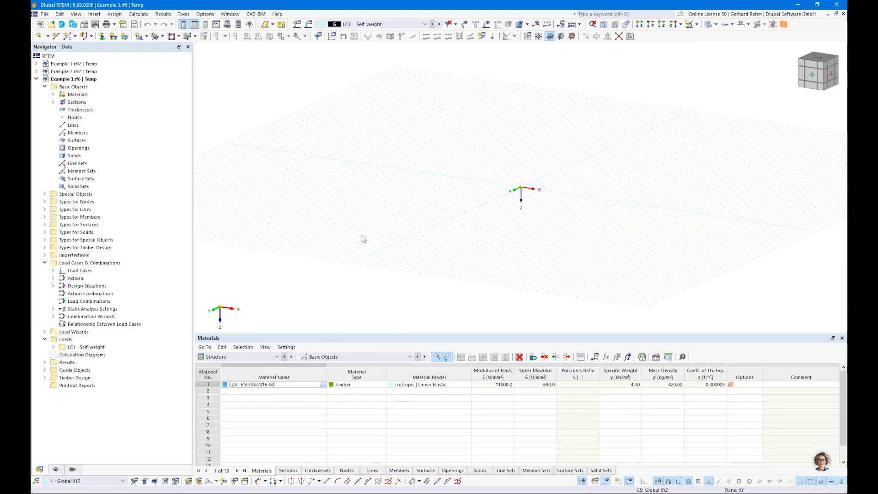
# - Start a new beam member and set its massive rectangular section to 160 mm width and 1600 mm height
pyautogui.scroll(3, 581, 188)
pyautogui.moveTo(587, 203); pyautogui.dragTo(451, 194, button='middle')
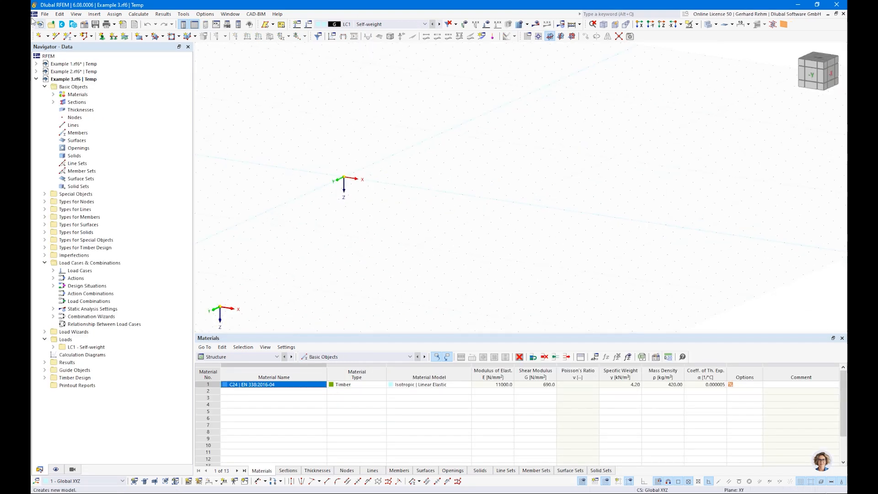
pyautogui.click(69, 36)
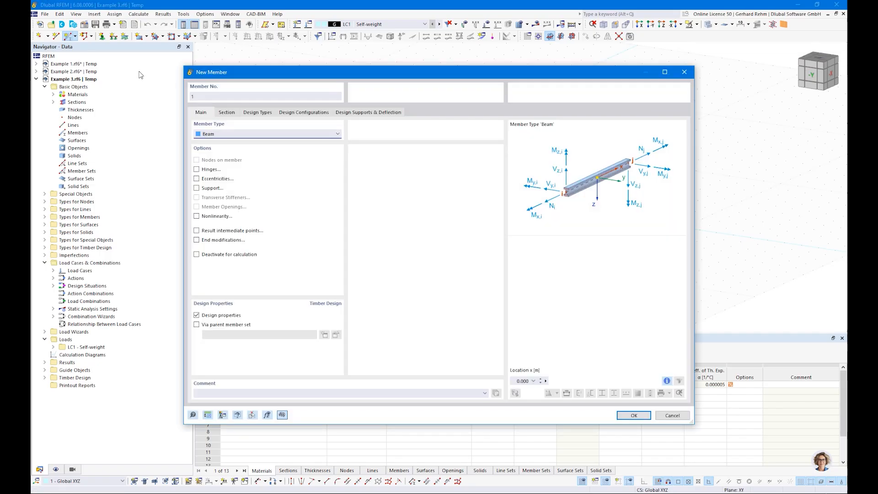
pyautogui.click(226, 112)
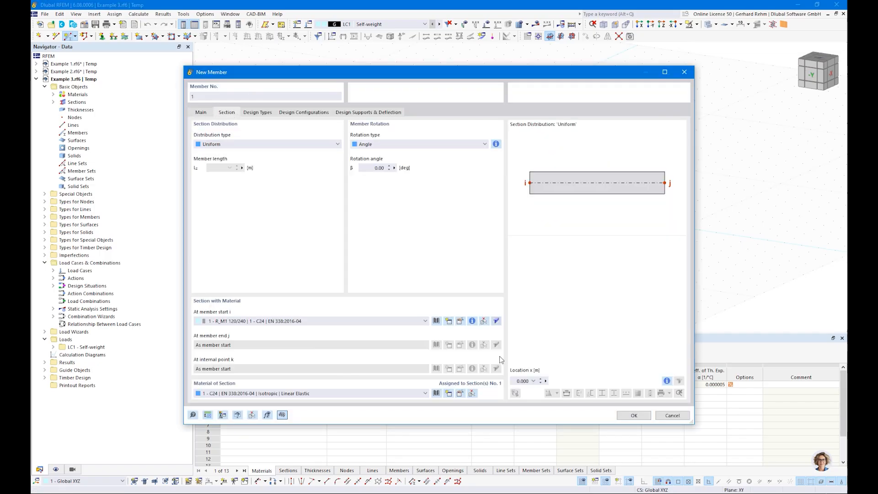
pyautogui.click(460, 322)
pyautogui.click(291, 147)
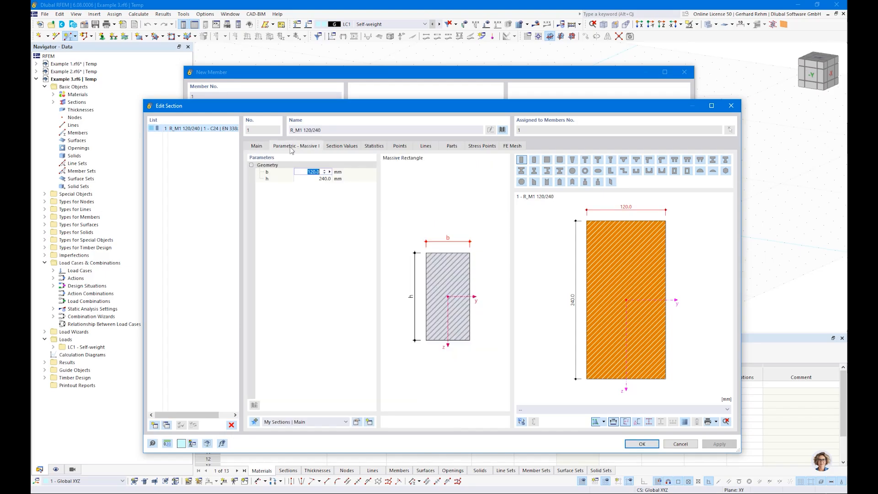
pyautogui.write('160')
pyautogui.press('Tab')
pyautogui.write('1')
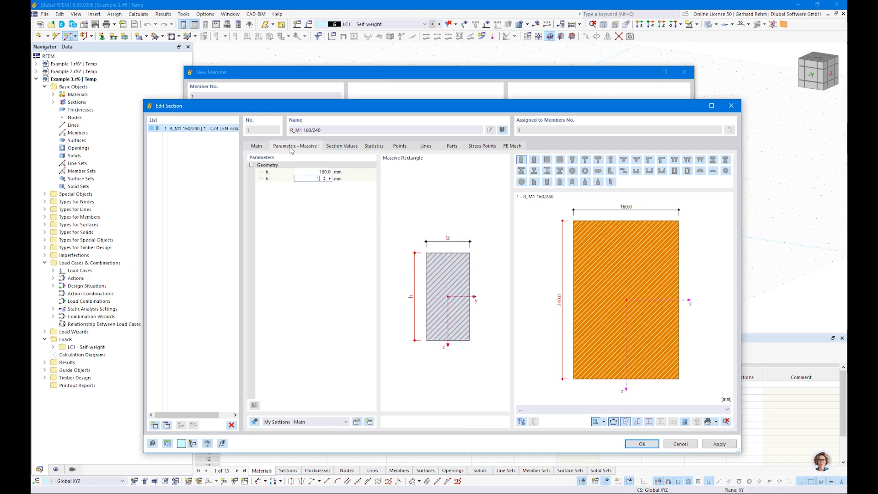
pyautogui.write('600')
pyautogui.press('Tab')
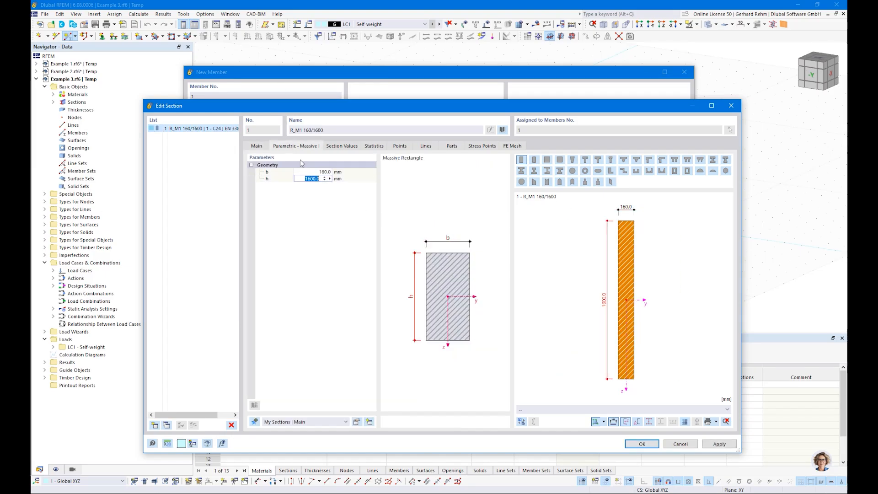
# - Assign glulam GL24h per EN 14080:2013-08 from the material library to the section and accept the new member's settings
pyautogui.click(257, 146)
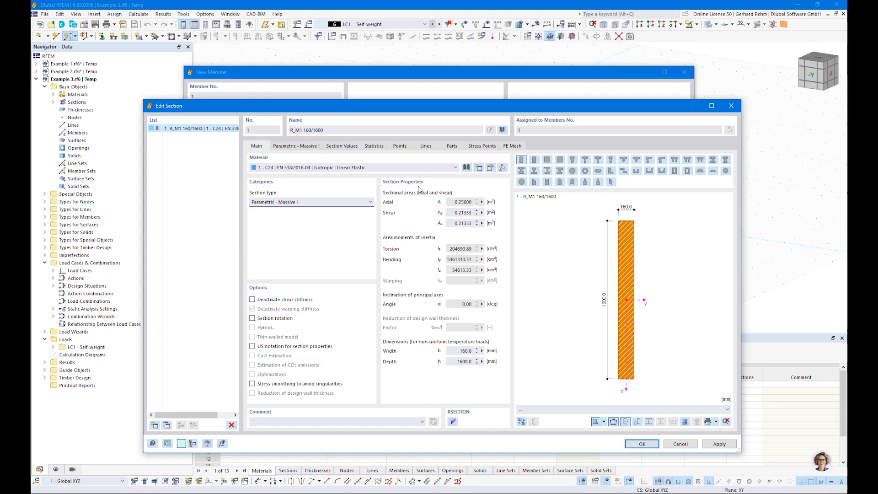
pyautogui.click(468, 169)
pyautogui.write('gl24h')
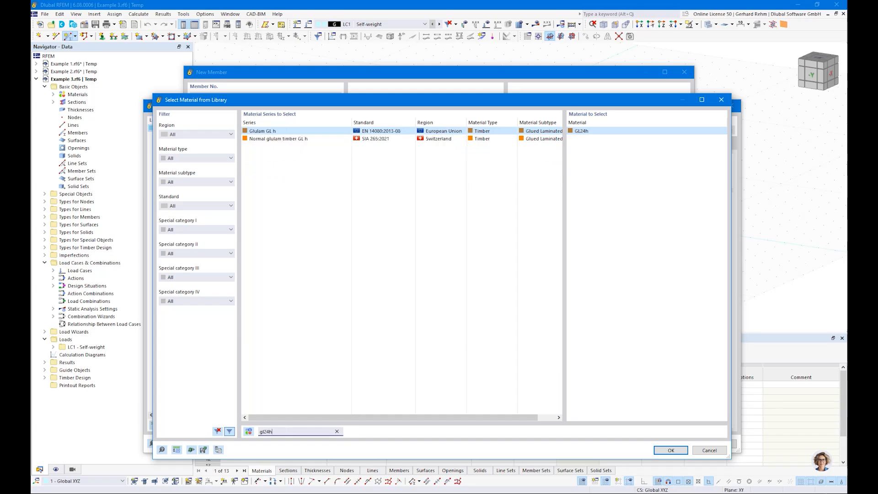
pyautogui.click(670, 450)
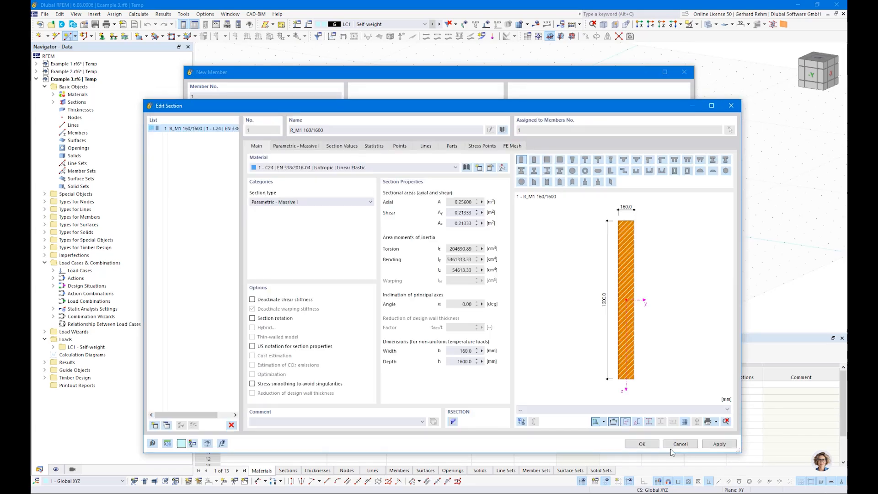
pyautogui.click(641, 443)
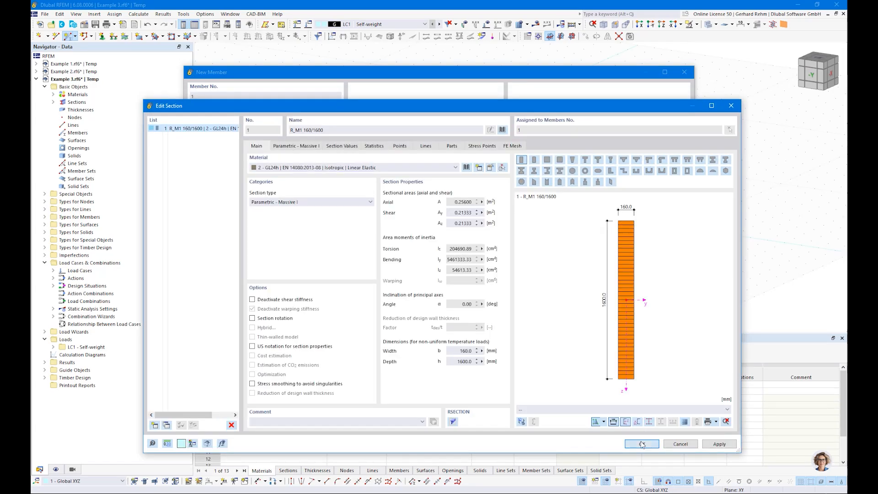
pyautogui.click(634, 415)
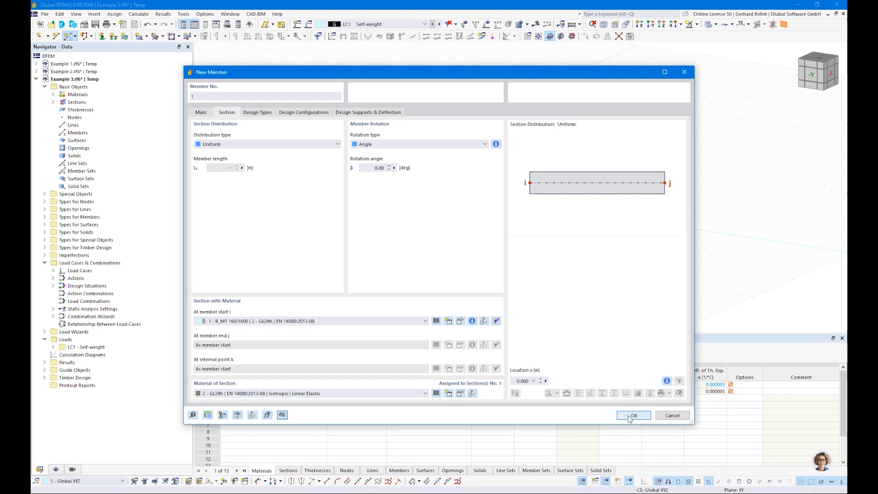
# - Place the beam from the origin along the global X axis with a length of 18 m
pyautogui.click(343, 178)
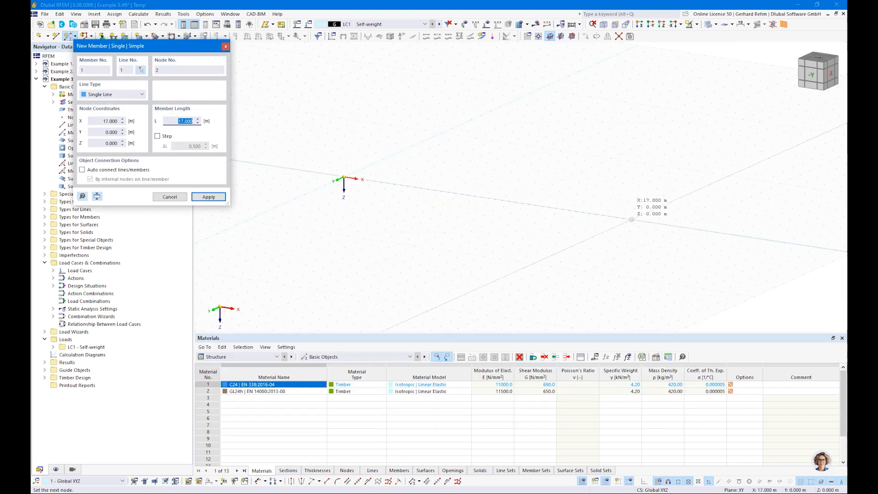
pyautogui.click(648, 223)
pyautogui.press('Escape')
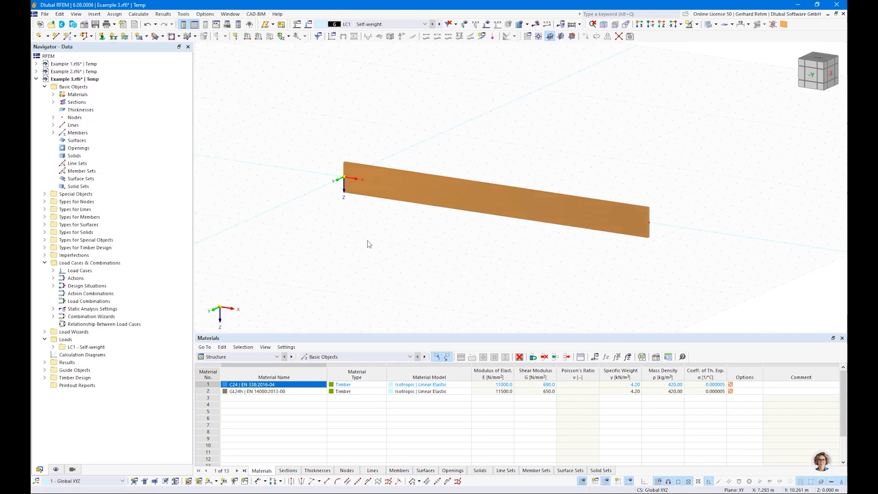
# - Create a nodal support fixing uX, uY, uZ and φX with φY and φZ free, and assign it to the beam's start node
pyautogui.click(100, 36)
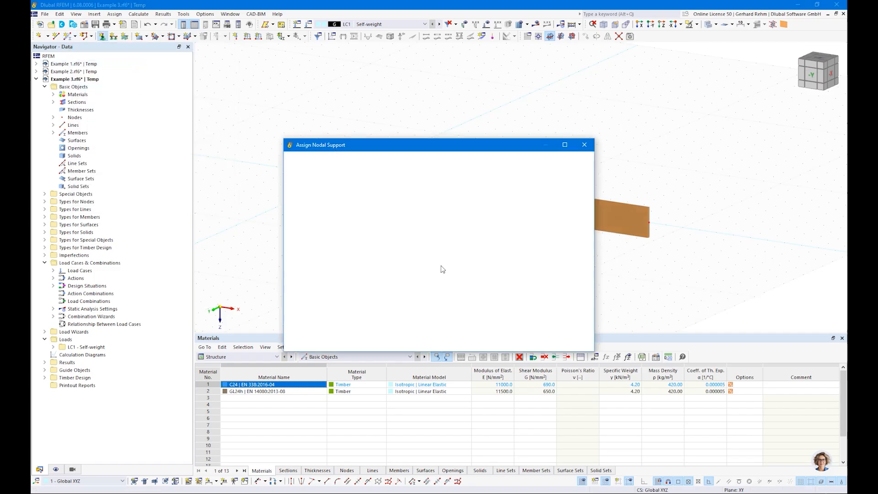
pyautogui.click(375, 204)
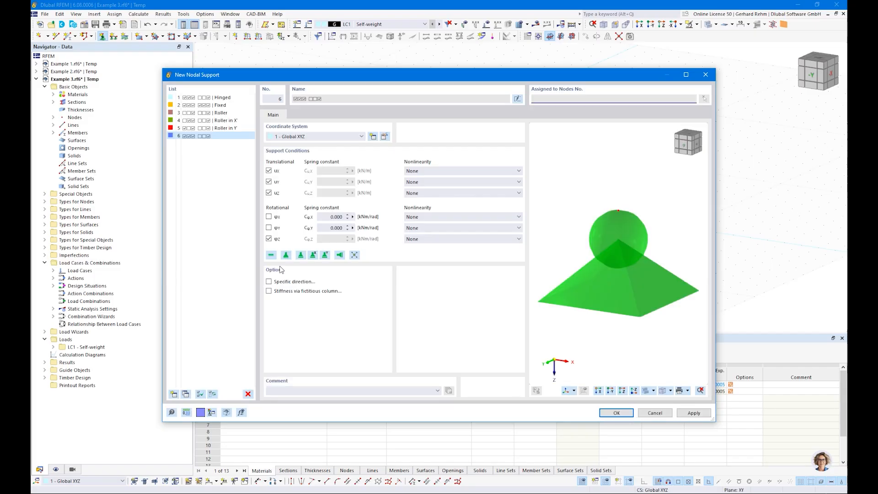
pyautogui.click(269, 217)
pyautogui.click(269, 239)
pyautogui.click(269, 171)
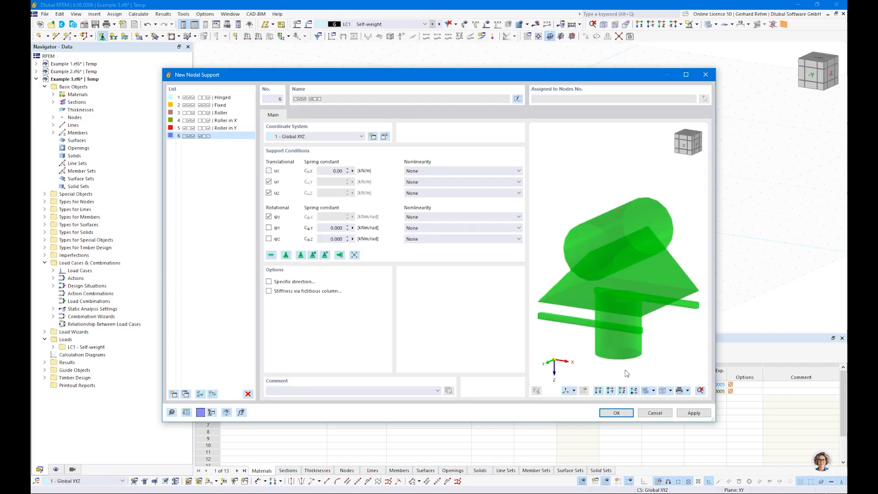
pyautogui.click(268, 171)
pyautogui.click(622, 413)
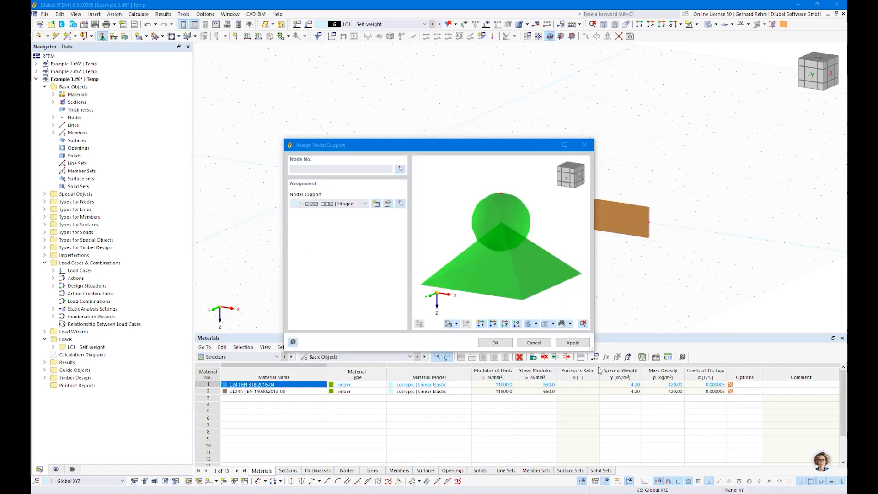
pyautogui.click(494, 343)
pyautogui.moveTo(294, 131); pyautogui.dragTo(416, 233)
# - Create a second nodal support fixing only uY, uZ and φX, and assign it to the beam's end node
pyautogui.click(102, 36)
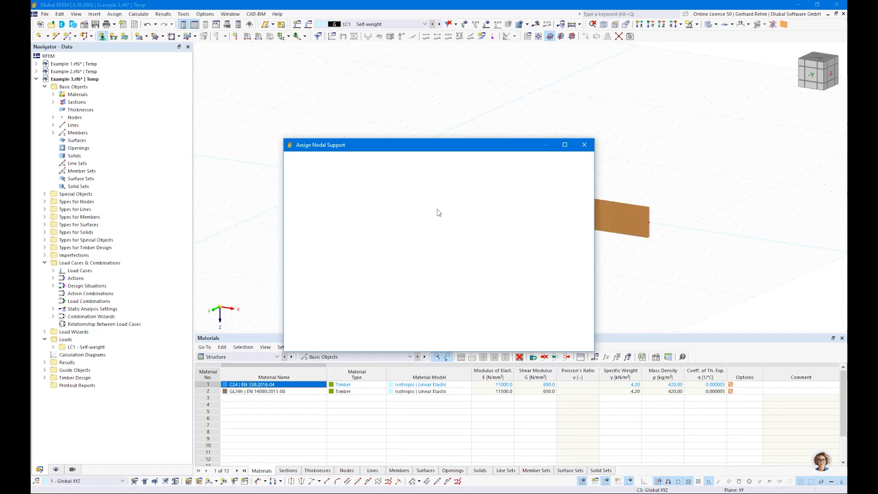
pyautogui.click(375, 203)
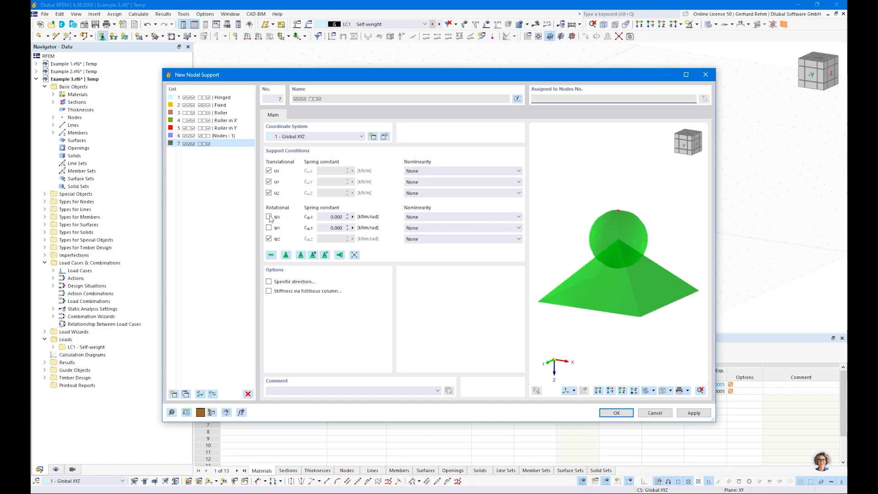
pyautogui.click(268, 239)
pyautogui.click(268, 218)
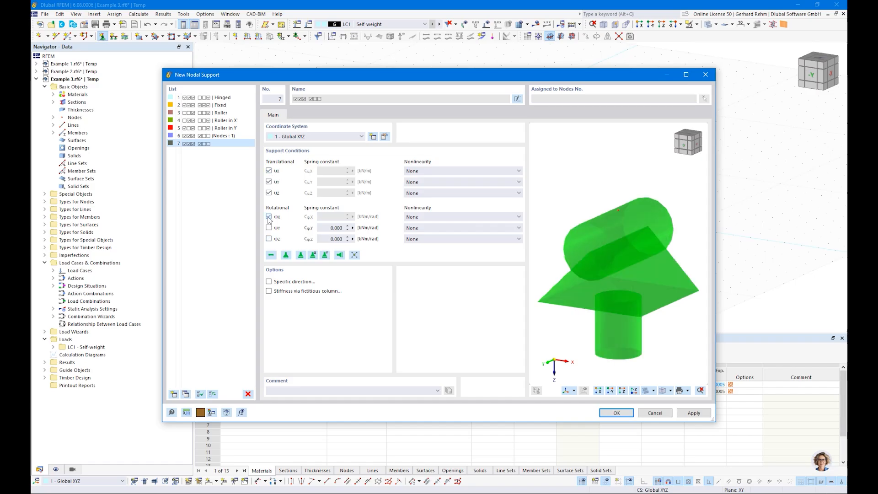
pyautogui.click(269, 171)
pyautogui.click(616, 413)
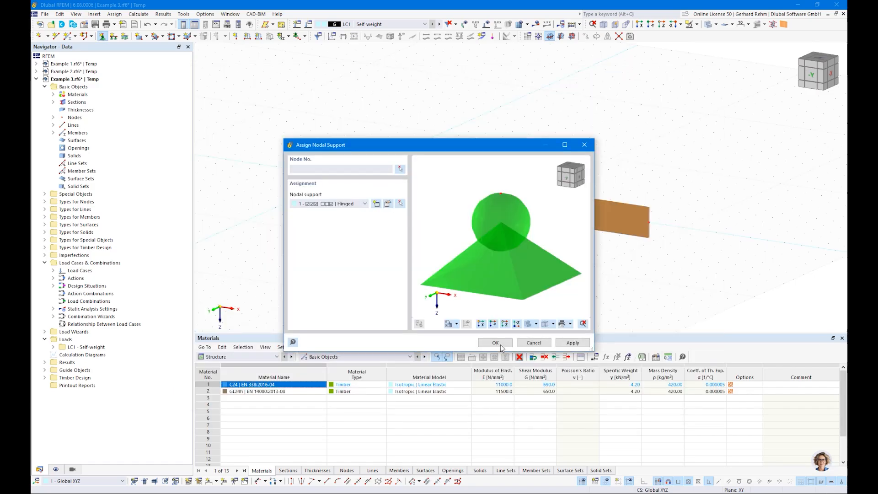
pyautogui.click(496, 343)
pyautogui.moveTo(622, 187); pyautogui.dragTo(672, 258)
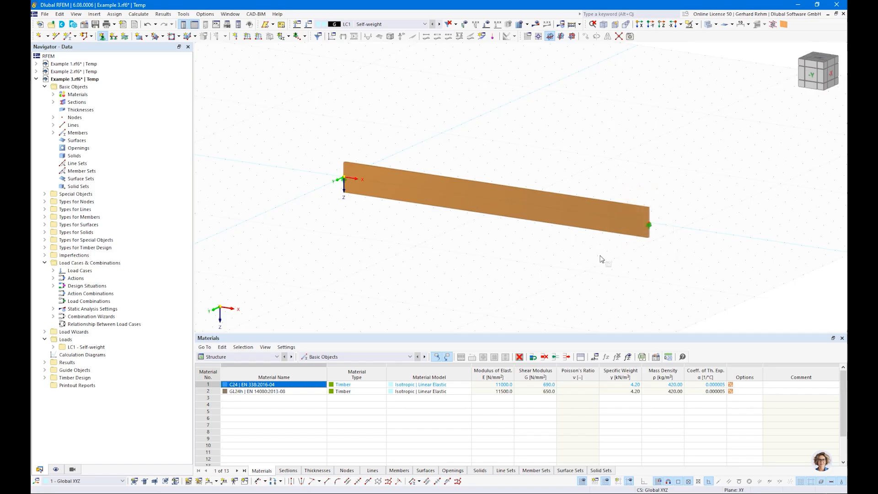
# - Enlarge the displayed size of the nodal support symbols at the beam ends
pyautogui.rightClick(652, 229)
pyautogui.moveTo(675, 307)
pyautogui.mouseDown()
pyautogui.moveTo(737, 310)
pyautogui.moveTo(692, 307)
pyautogui.mouseUp()
pyautogui.click(546, 280)
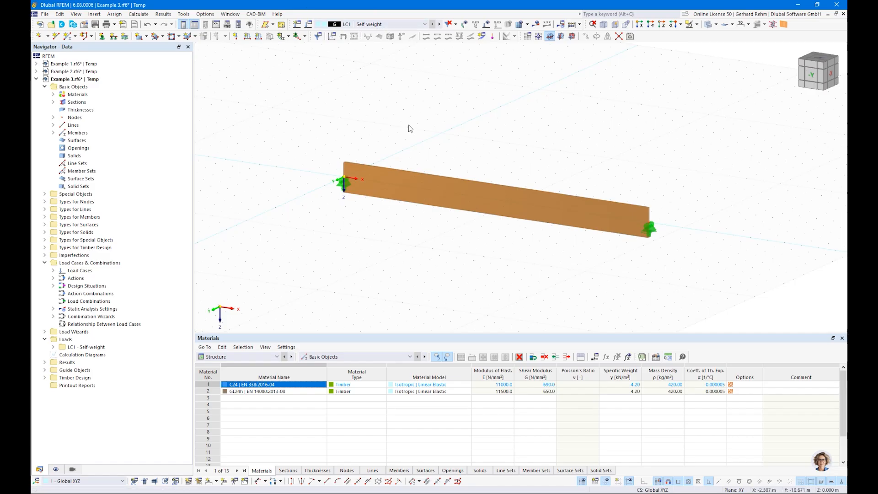
# - Apply a uniform member load of 8 kN/m in the global Z direction to the beam in load case LC1 Self-weight
pyautogui.scroll(-1, 410, 131)
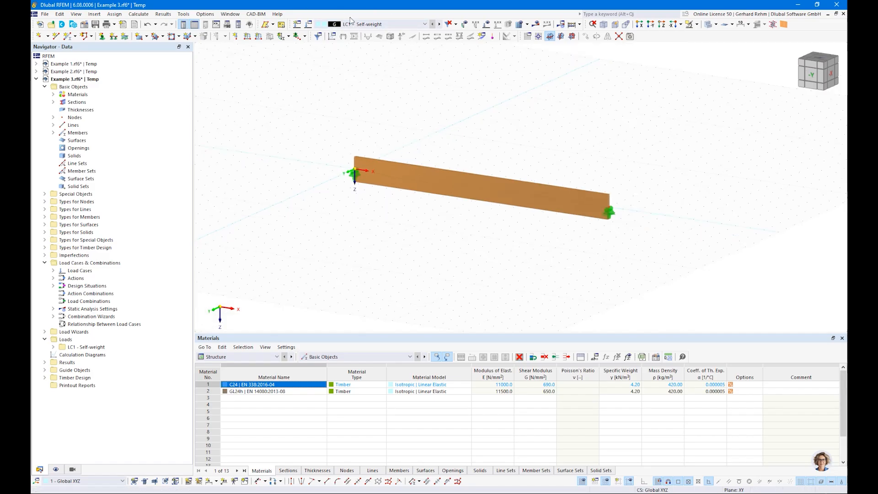
pyautogui.click(356, 25)
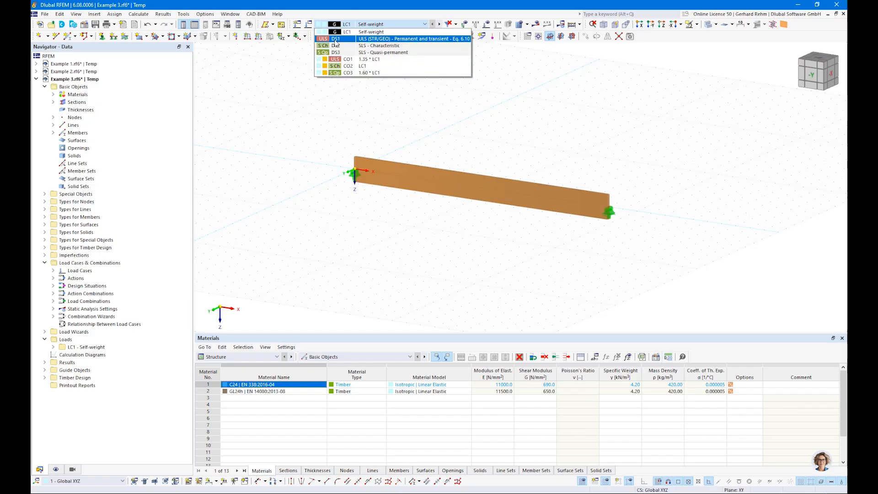
pyautogui.click(340, 121)
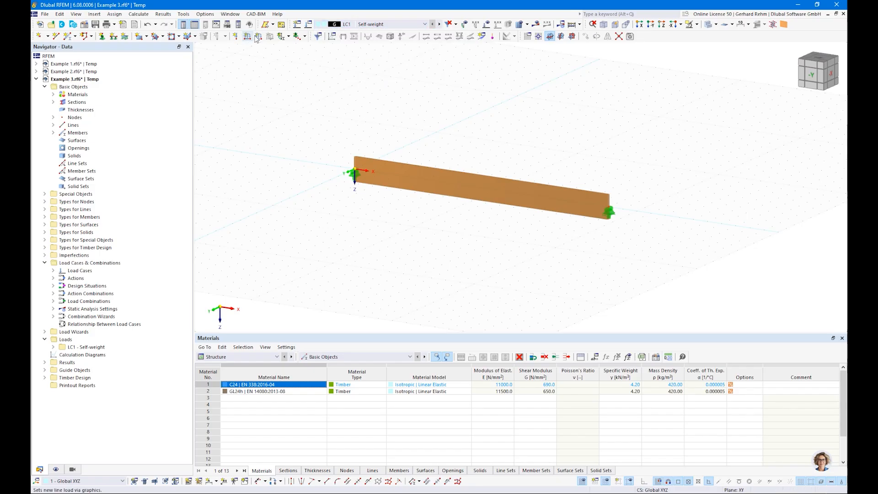
pyautogui.click(358, 153)
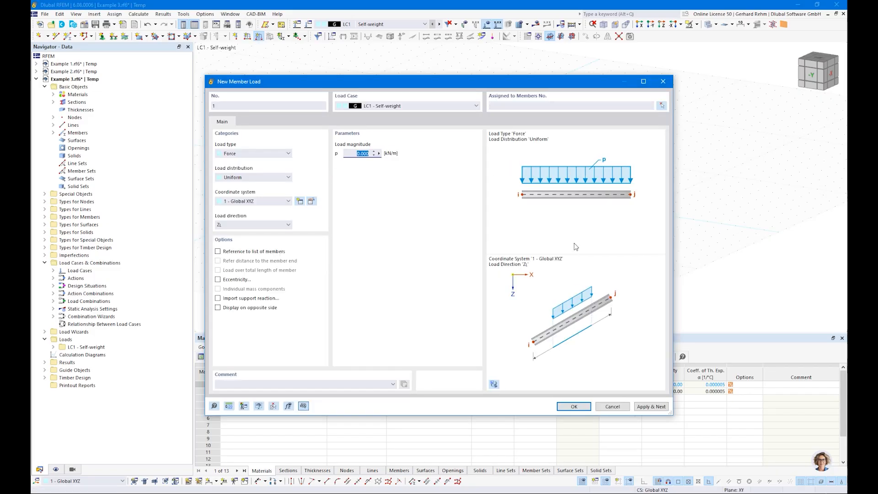
pyautogui.write('8')
pyautogui.click(574, 406)
pyautogui.click(500, 182)
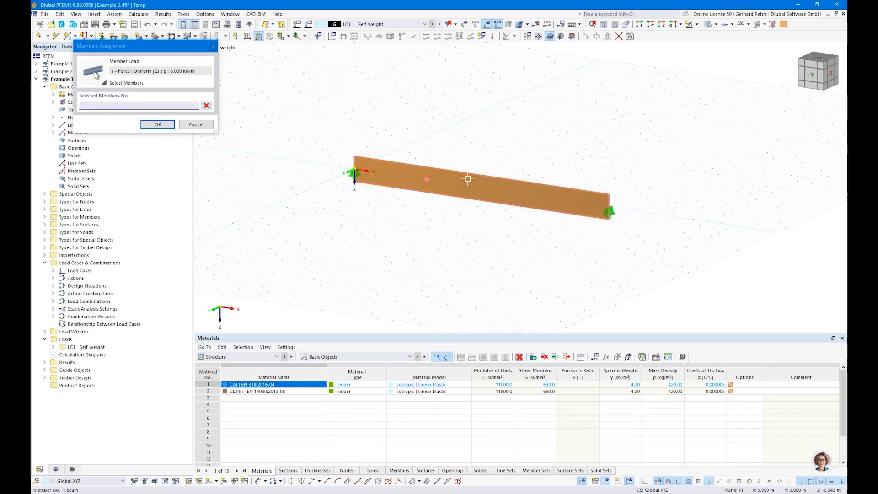
pyautogui.press('Return')
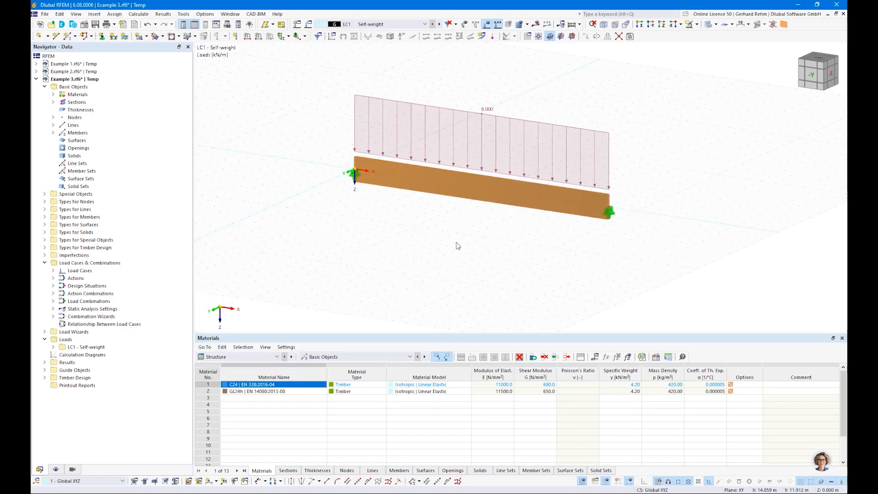
# - Run the timber design, list the design ratios on members, and select the section proof for bending about the y-axis
pyautogui.rightClick(462, 244)
pyautogui.click(412, 236)
pyautogui.click(583, 481)
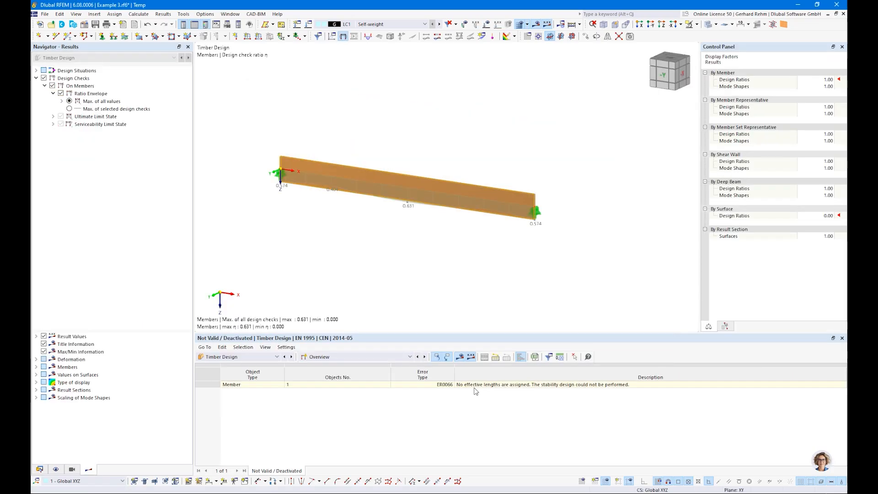
pyautogui.click(341, 357)
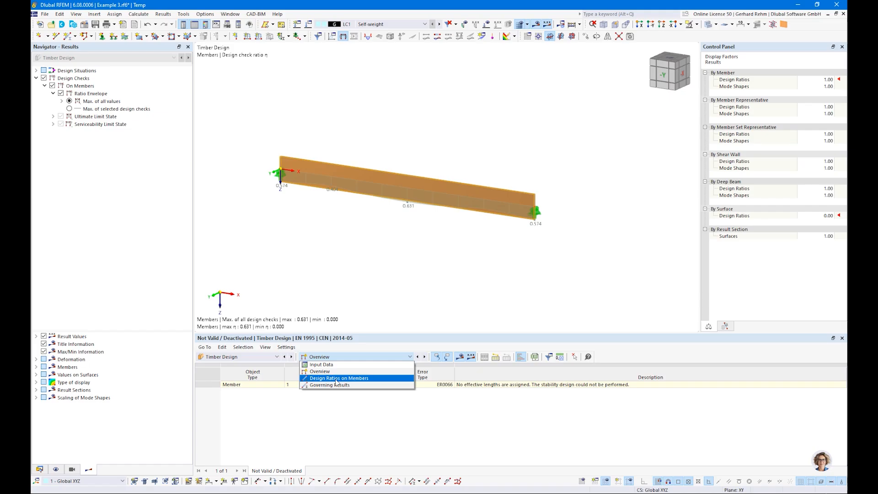
pyautogui.click(334, 378)
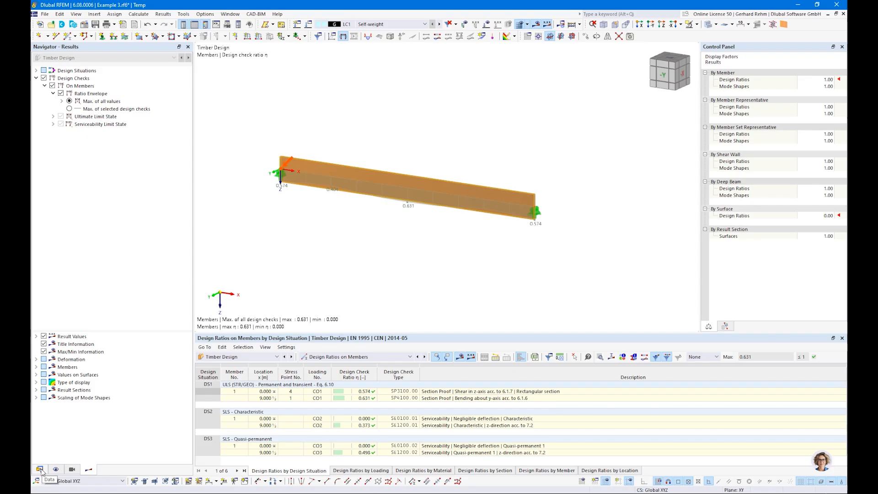
pyautogui.click(357, 398)
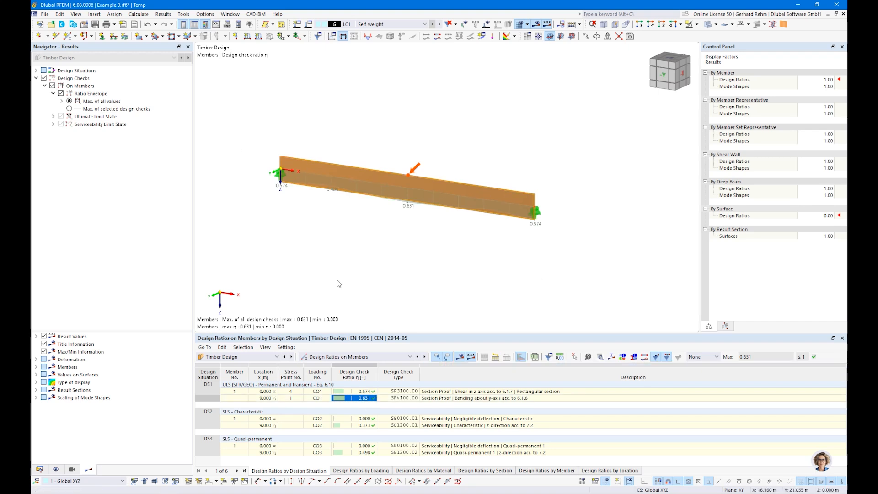
# - Create effective lengths for the 18 m beam considering only lateral-torsional buckling, with the analytical critical moment and both flexural buckling options off
pyautogui.doubleClick(418, 179)
pyautogui.click(227, 112)
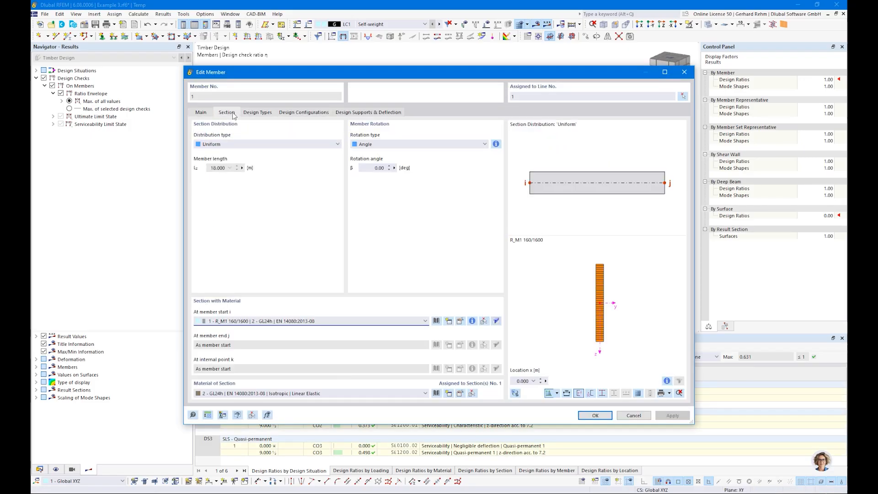
pyautogui.click(253, 115)
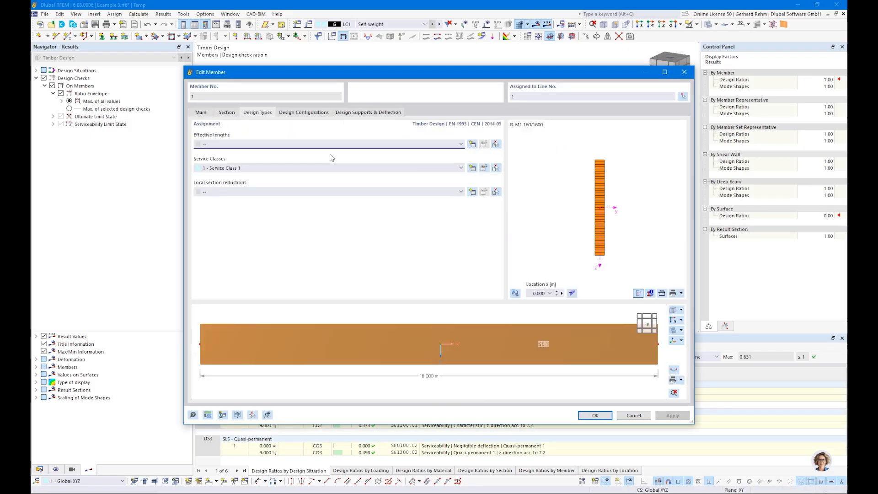
pyautogui.click(472, 144)
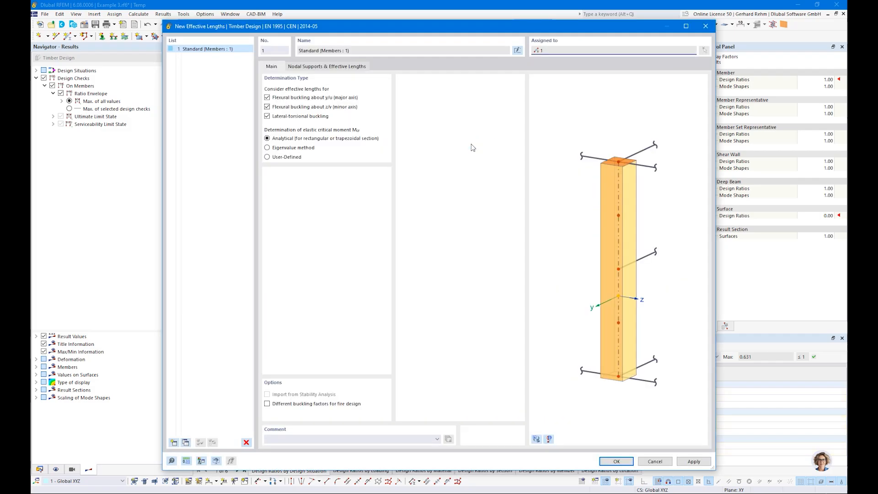
pyautogui.click(267, 99)
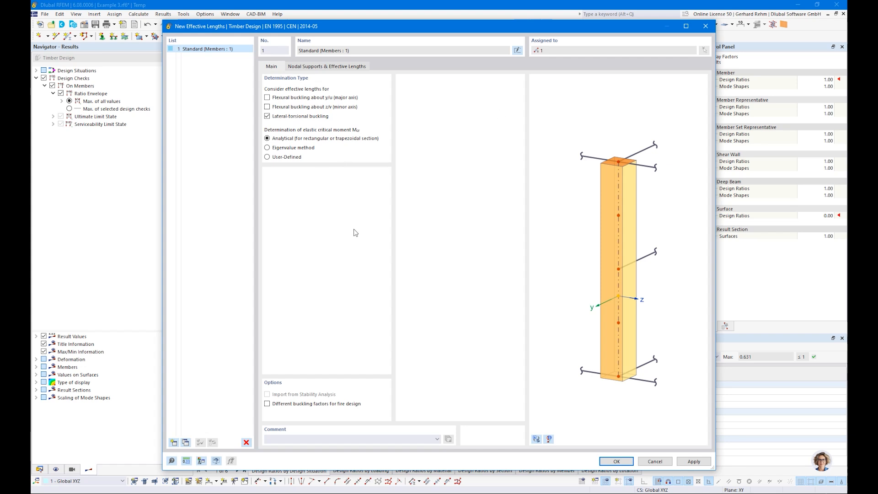
pyautogui.click(324, 68)
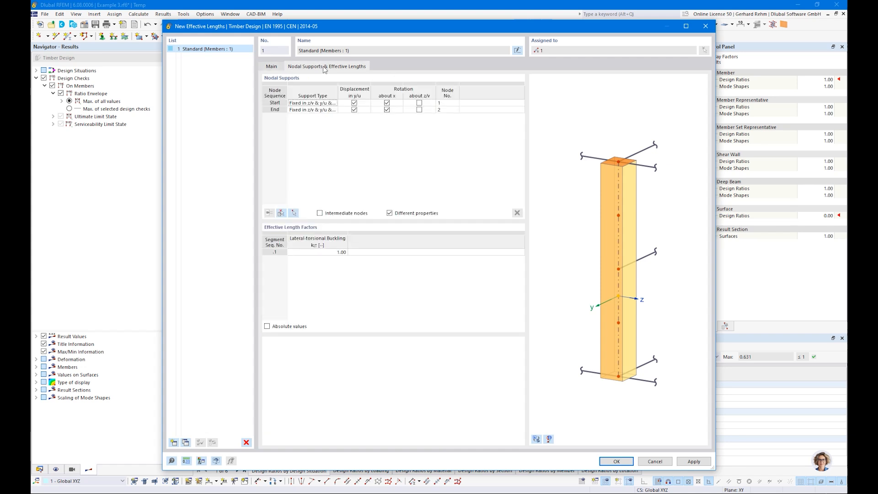
pyautogui.click(273, 67)
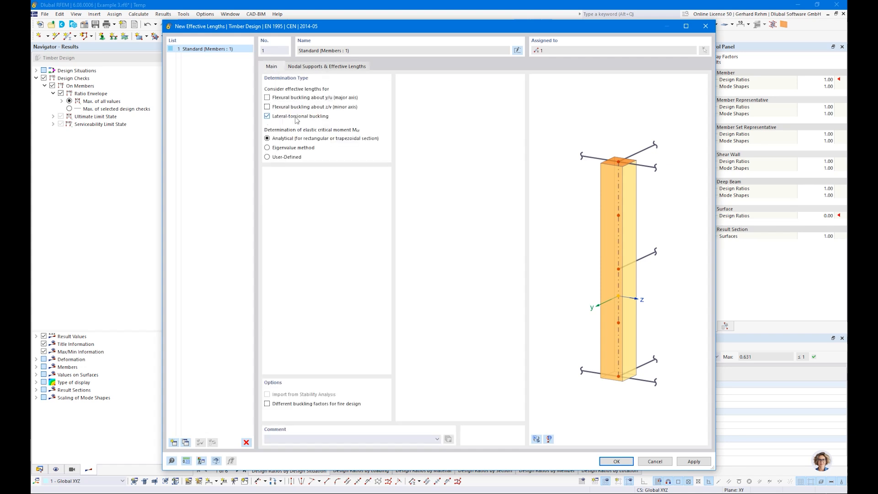
pyautogui.click(310, 67)
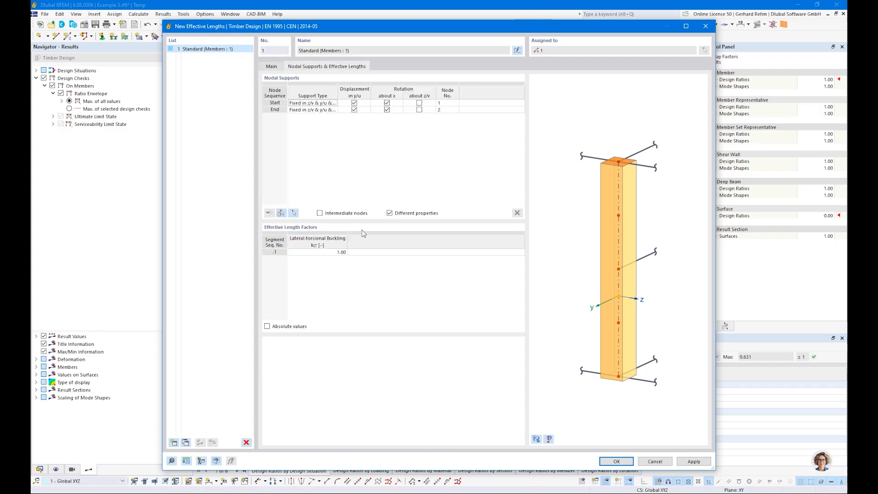
# - Set the lateral-torsional buckling factor to 0.900 for a beam with uniformly distributed load and assign these effective lengths to the member
pyautogui.click(307, 253)
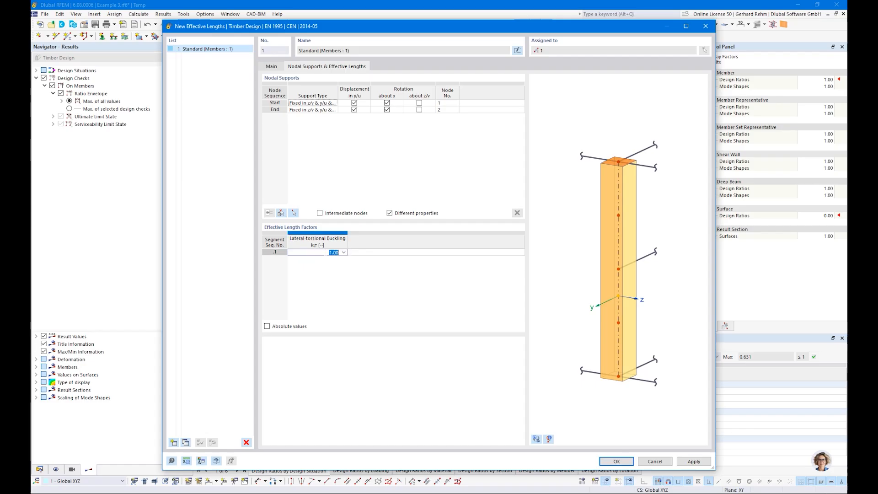
pyautogui.click(344, 253)
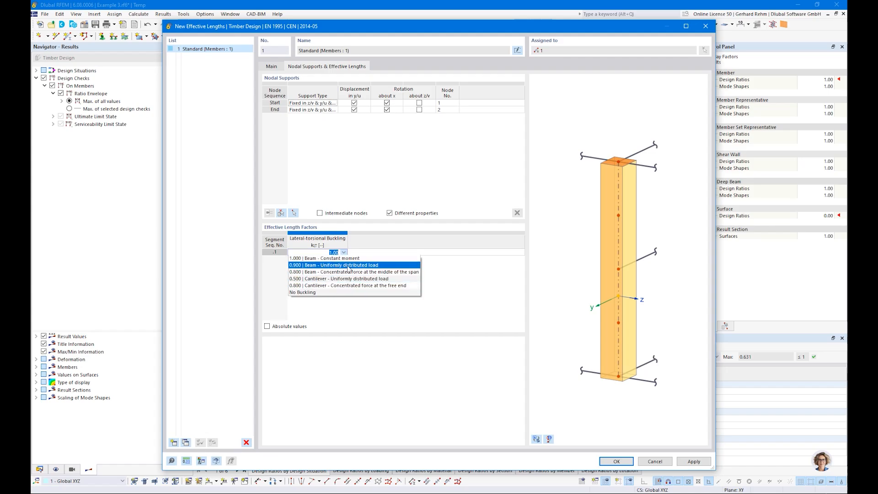
pyautogui.click(348, 267)
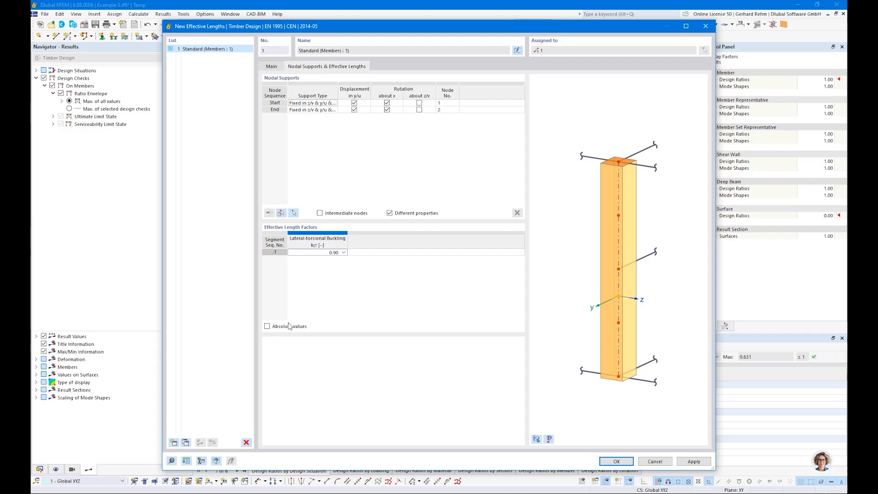
pyautogui.click(267, 326)
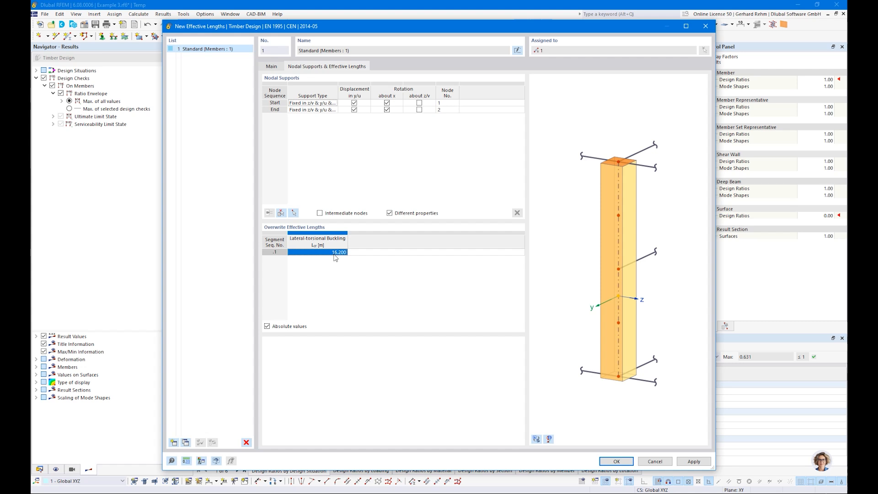
pyautogui.click(266, 326)
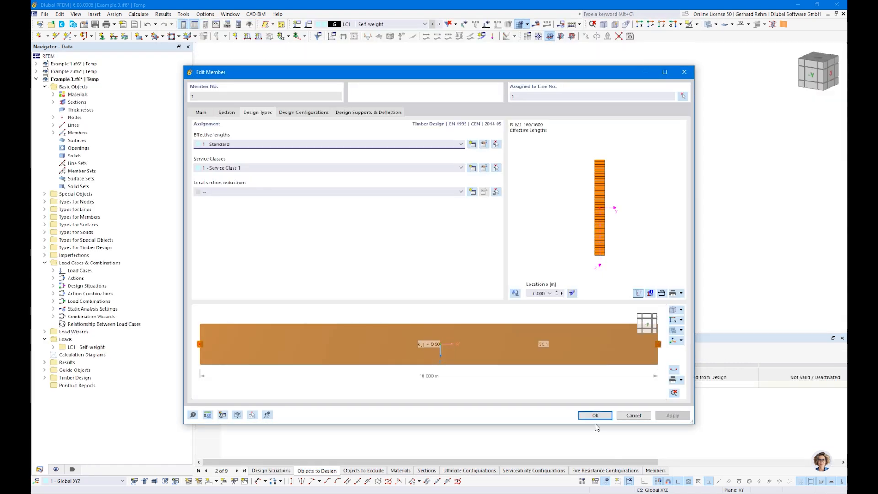
pyautogui.click(596, 416)
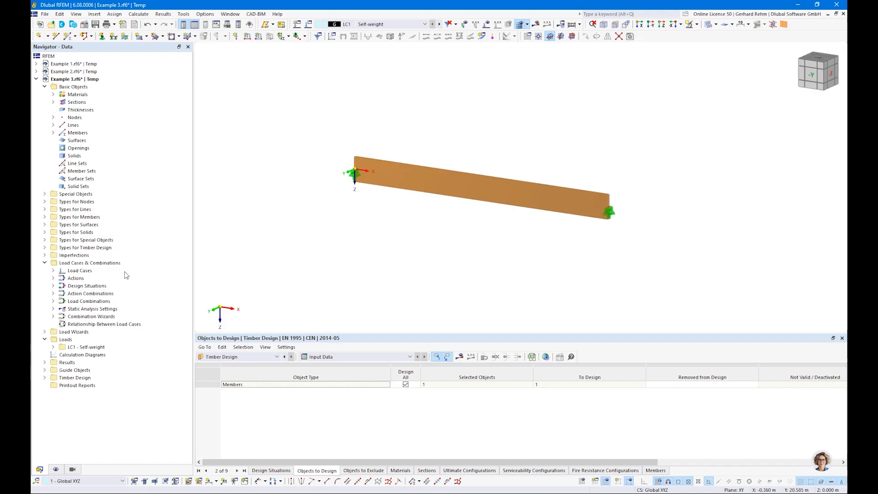
# - Review the stability settings of the default ultimate configuration, including the vertical position of the positive transverse load application
pyautogui.click(45, 378)
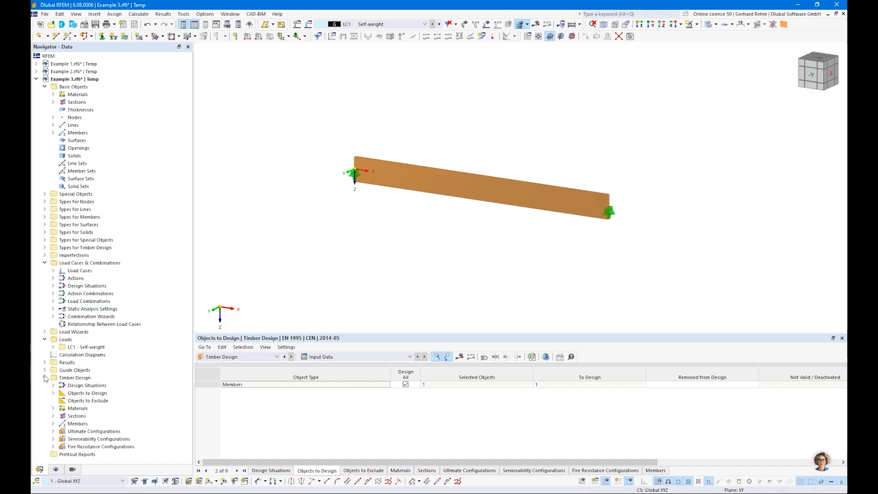
pyautogui.click(53, 432)
pyautogui.doubleClick(85, 439)
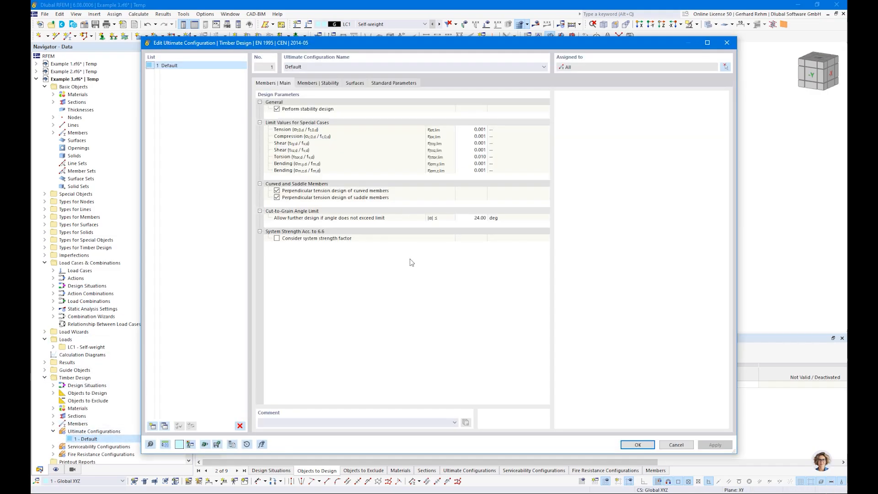
pyautogui.click(324, 84)
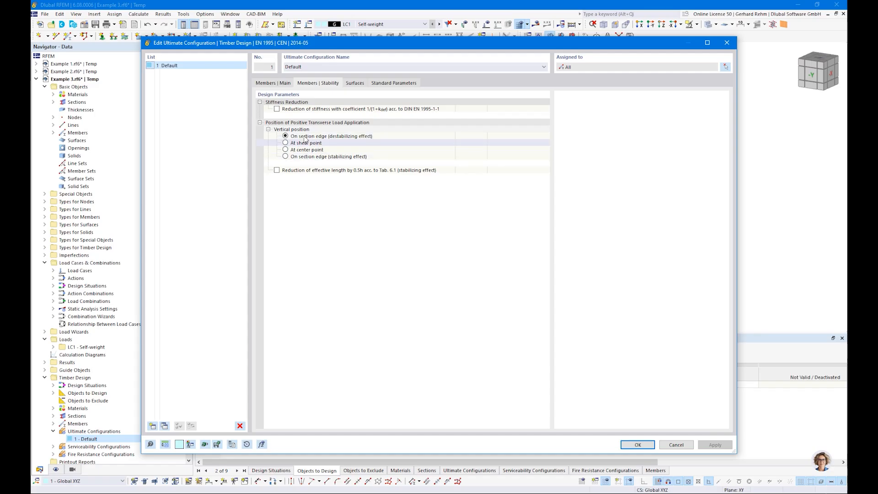
pyautogui.moveTo(300, 47); pyautogui.dragTo(310, 252)
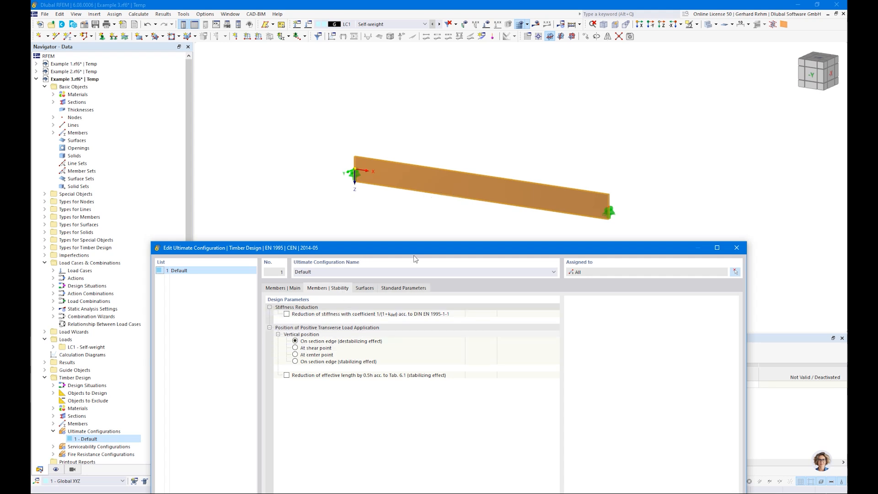
pyautogui.moveTo(412, 248); pyautogui.dragTo(401, 56)
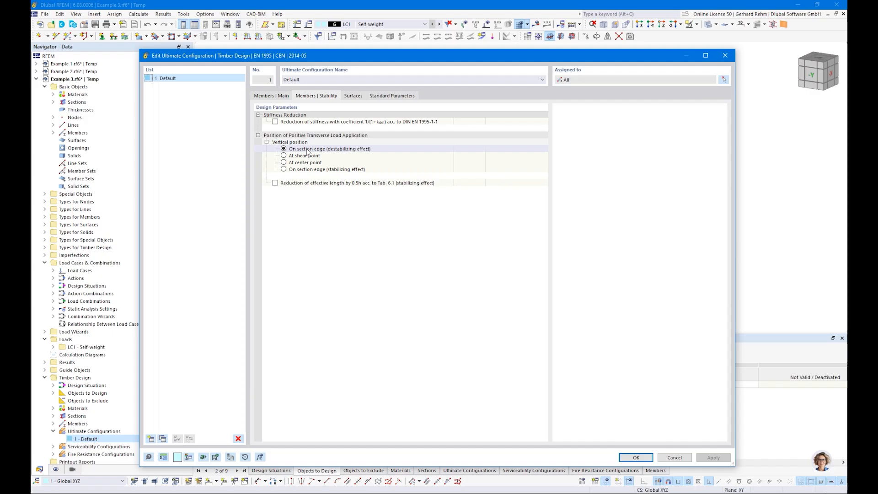
pyautogui.click(622, 457)
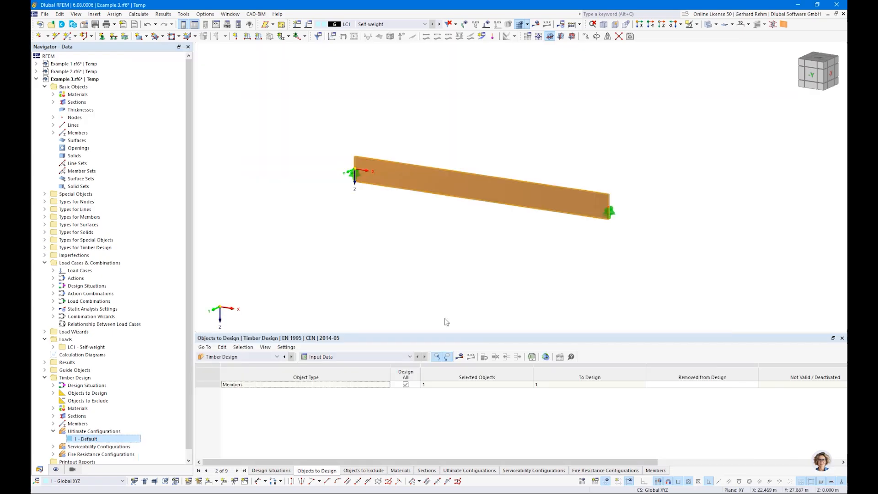
# - Run the timber design with the stability settings and list the design ratios on members
pyautogui.click(461, 358)
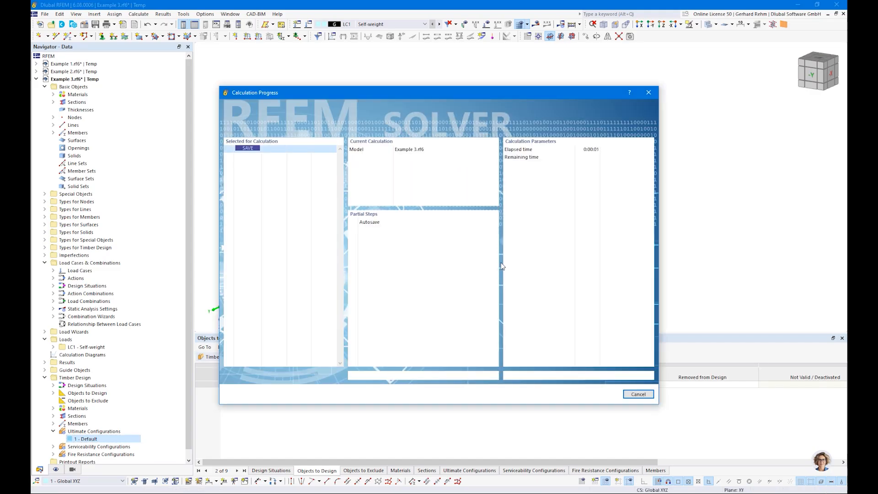
pyautogui.click(318, 357)
pyautogui.click(319, 378)
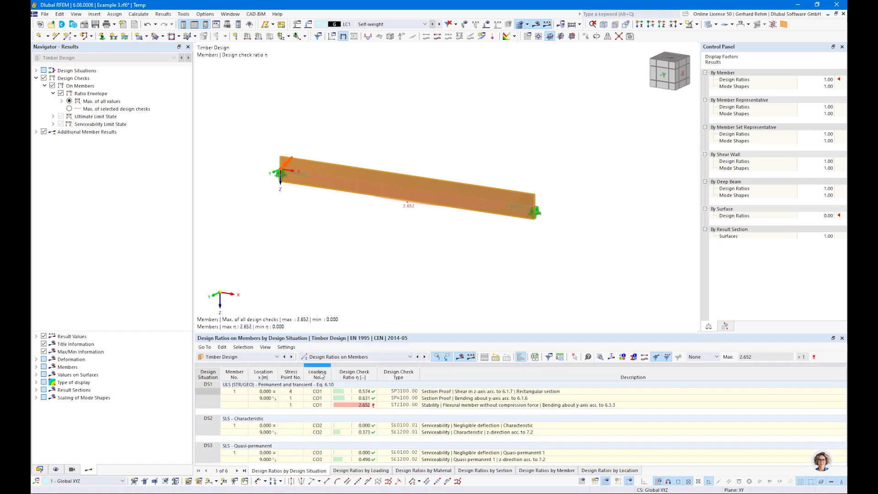
# - Delete the design situations DS2 SLS - Characteristic and DS3 SLS - Quasi-permanent, and recalculate the timber design
pyautogui.click(41, 470)
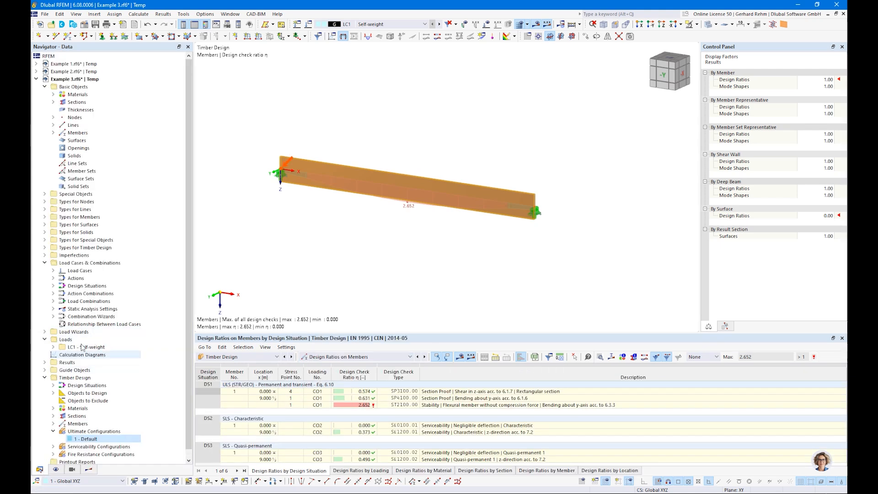
pyautogui.doubleClick(79, 286)
pyautogui.click(86, 302)
pyautogui.keyDown('ctrl'); pyautogui.click(161, 307); pyautogui.keyUp('ctrl')
pyautogui.press('Delete')
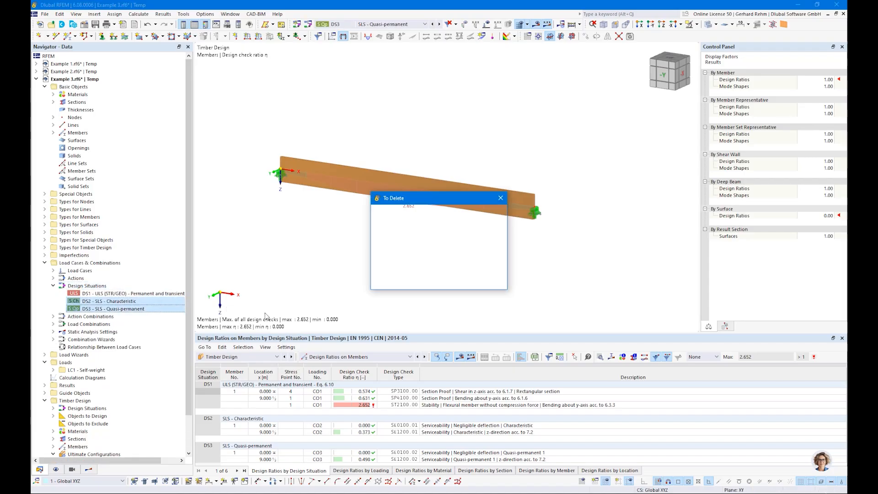
pyautogui.click(451, 283)
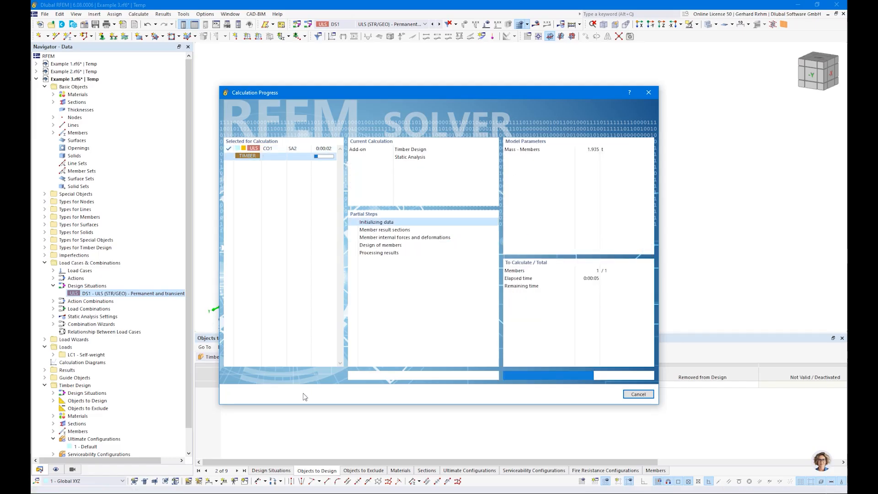
# - List the design ratios on members for DS1 and open the details of stability check ST2100 for bending about the y-axis
pyautogui.click(508, 386)
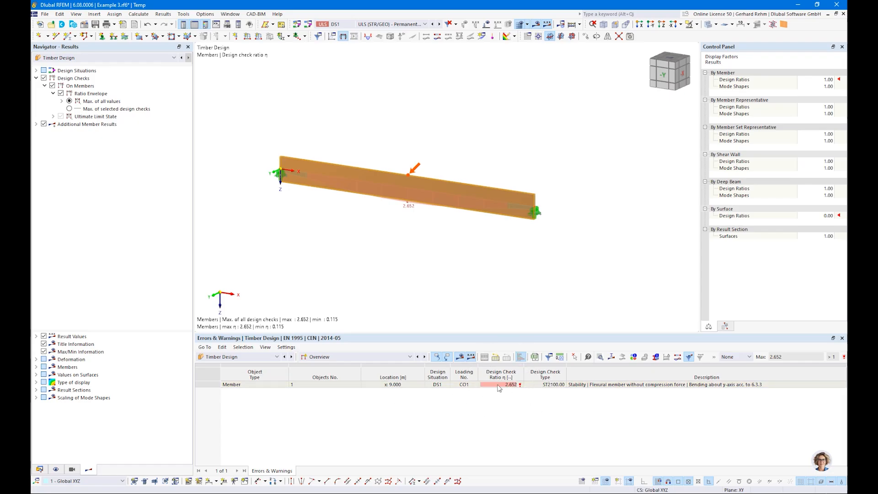
pyautogui.click(364, 359)
pyautogui.click(360, 379)
pyautogui.click(353, 405)
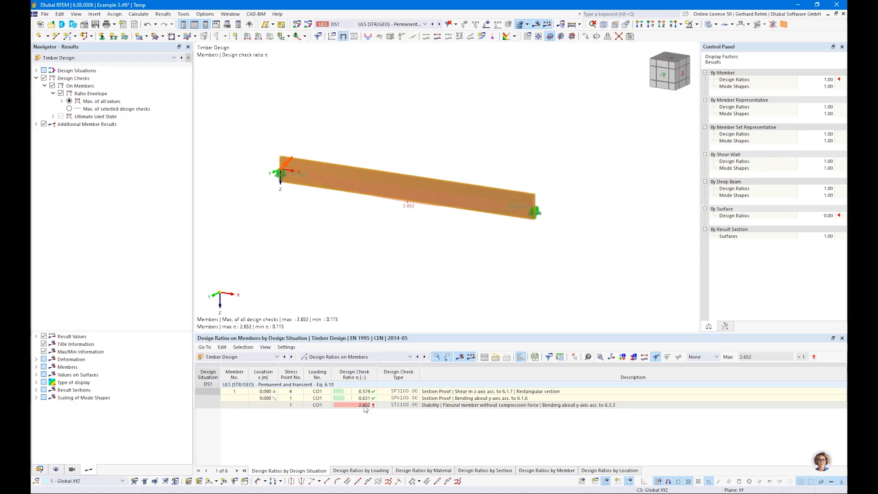
pyautogui.click(438, 405)
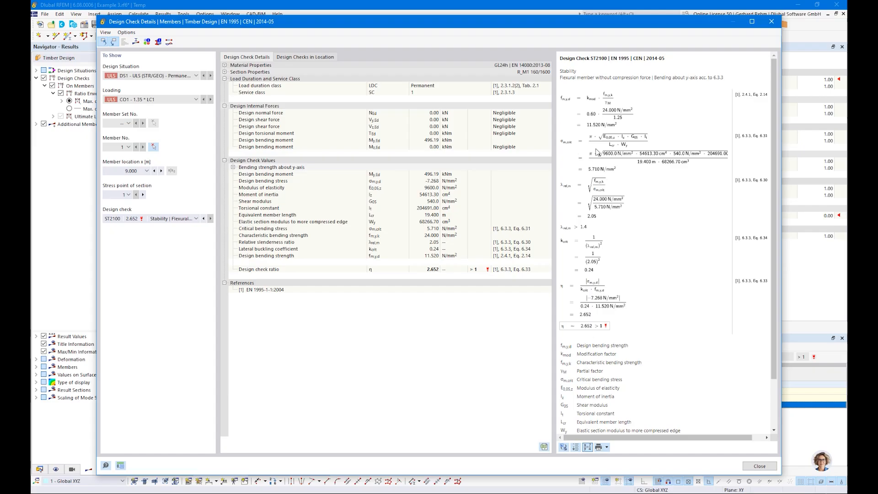
# - Examine the enlarged ST2100 check details, including the critical bending stress and lateral buckling coefficient formulas and the list of available checks
pyautogui.click(752, 21)
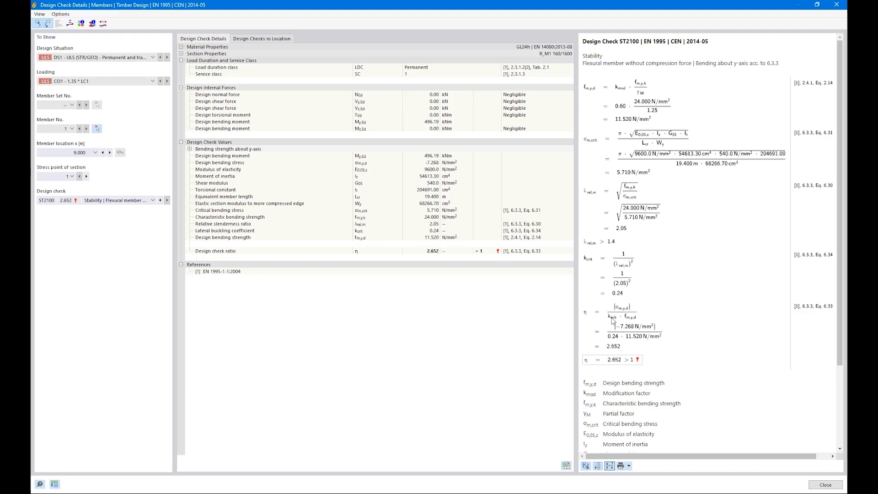
pyautogui.click(108, 200)
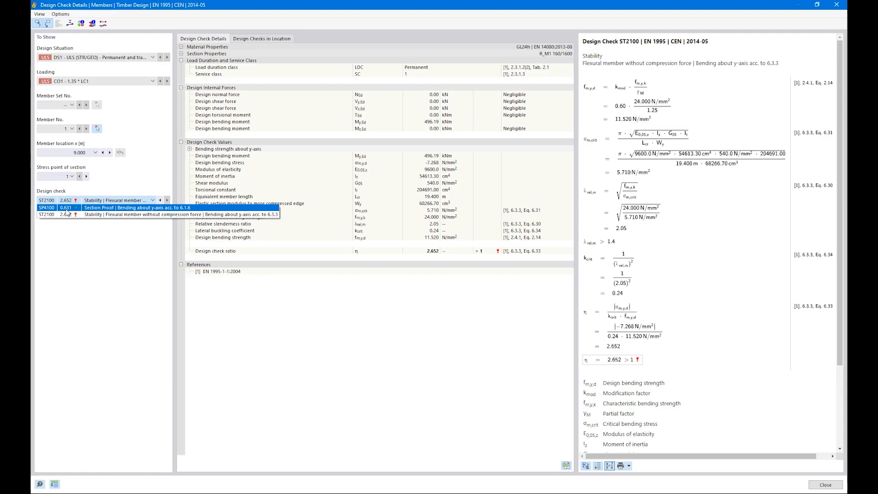
pyautogui.click(625, 363)
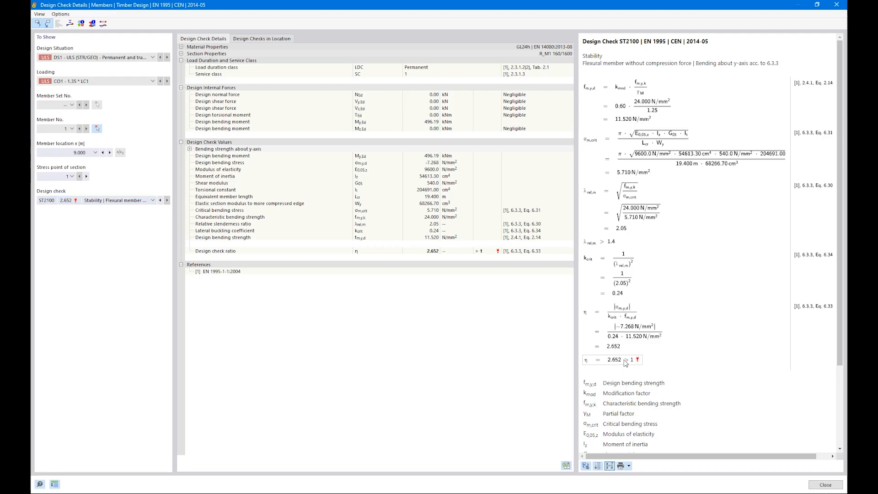
pyautogui.click(819, 485)
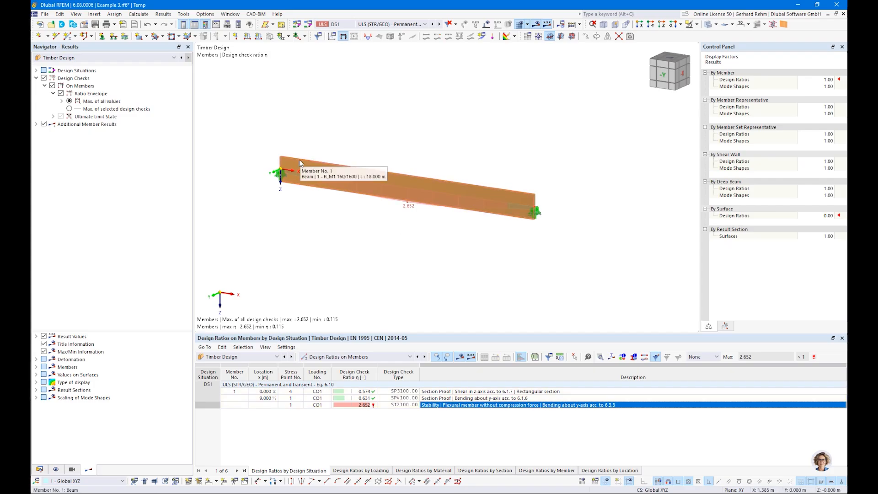
pyautogui.moveTo(373, 198)
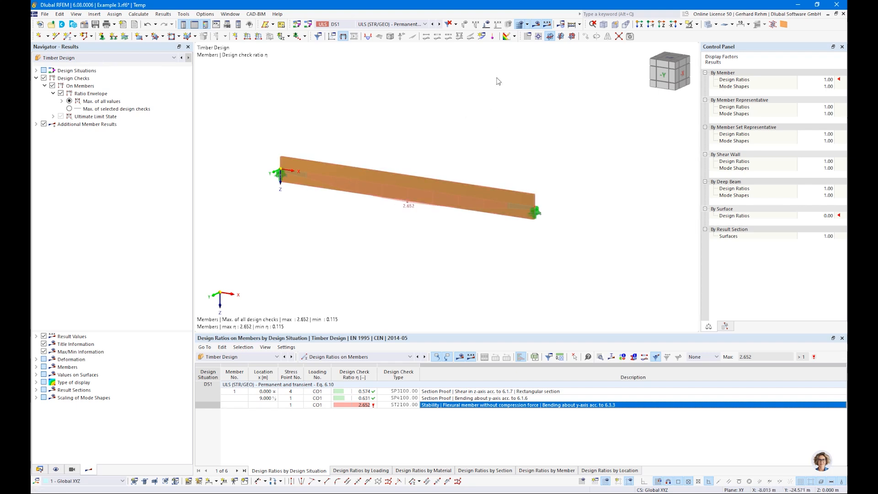
pyautogui.moveTo(516, 129); pyautogui.dragTo(557, 207, button='middle')
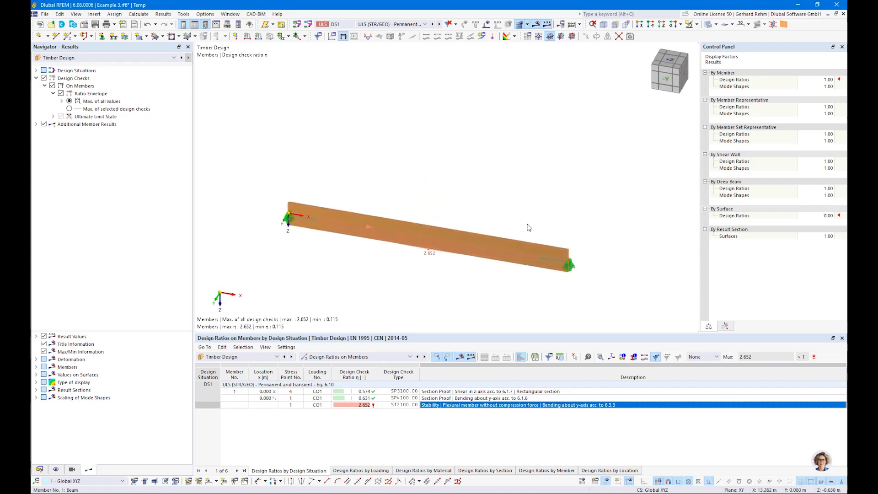
pyautogui.moveTo(532, 259)
pyautogui.moveTo(299, 280); pyautogui.dragTo(306, 221, button='middle')
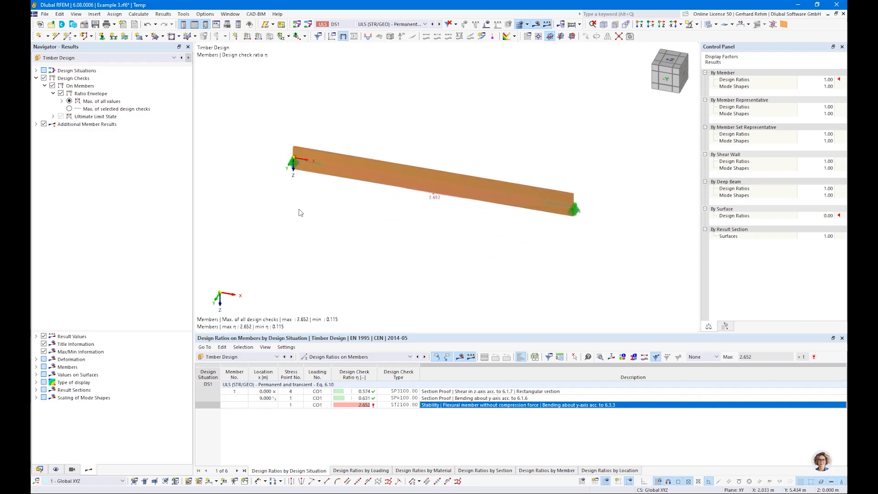
pyautogui.click(39, 469)
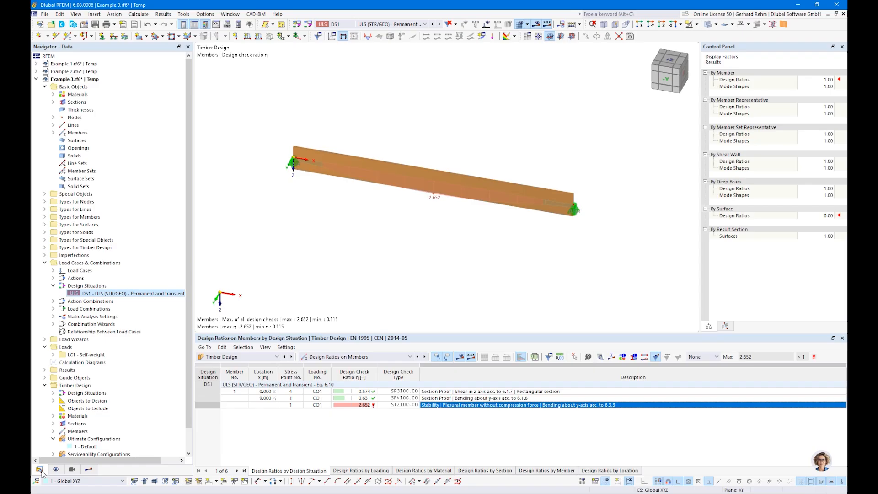
pyautogui.doubleClick(397, 167)
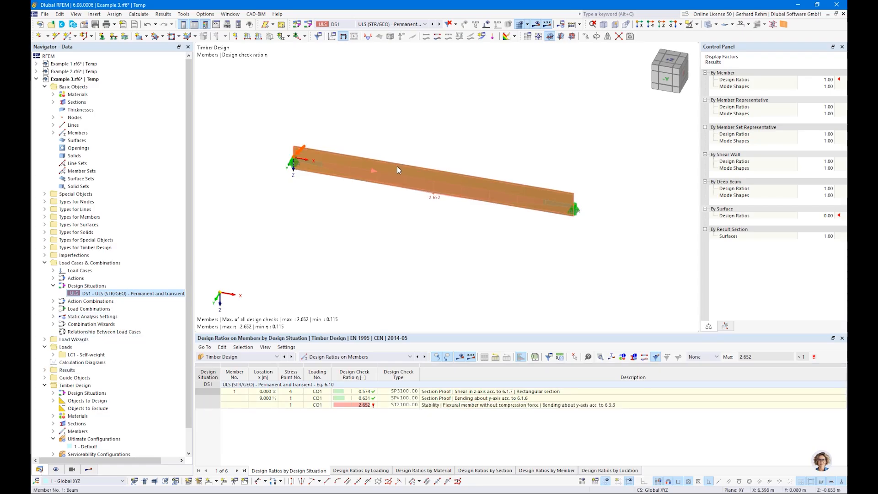
pyautogui.press('Return')
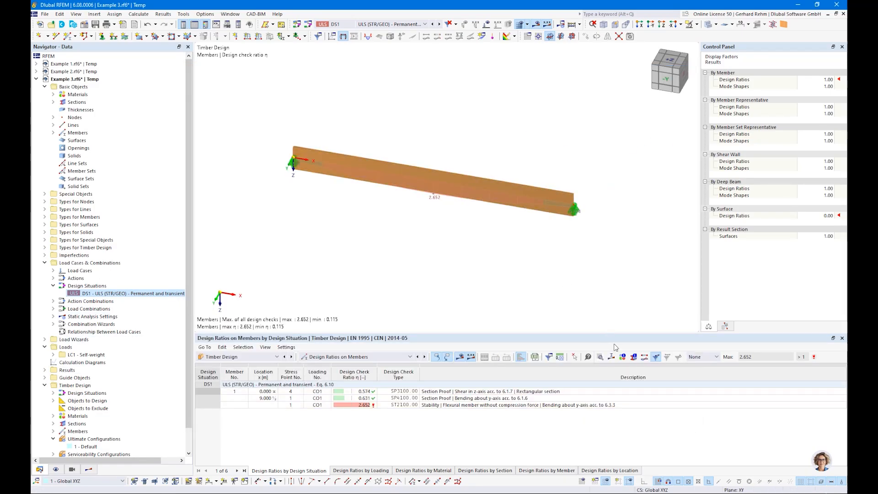
# - Select the entire beam including its supports and copy it 5 m in the global Y-direction
pyautogui.moveTo(618, 296); pyautogui.dragTo(222, 122)
pyautogui.click(585, 36)
pyautogui.moveTo(331, 285); pyautogui.dragTo(396, 291)
pyautogui.write('5')
pyautogui.click(326, 179)
pyautogui.click(350, 153)
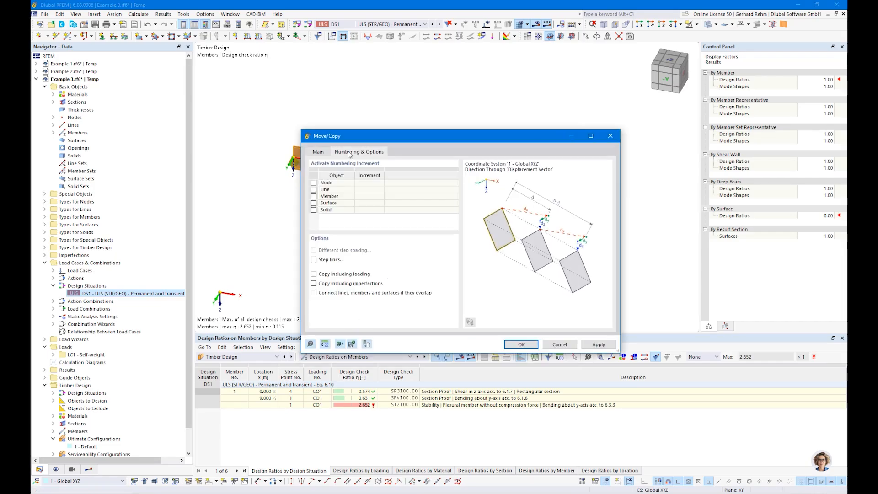
pyautogui.click(521, 344)
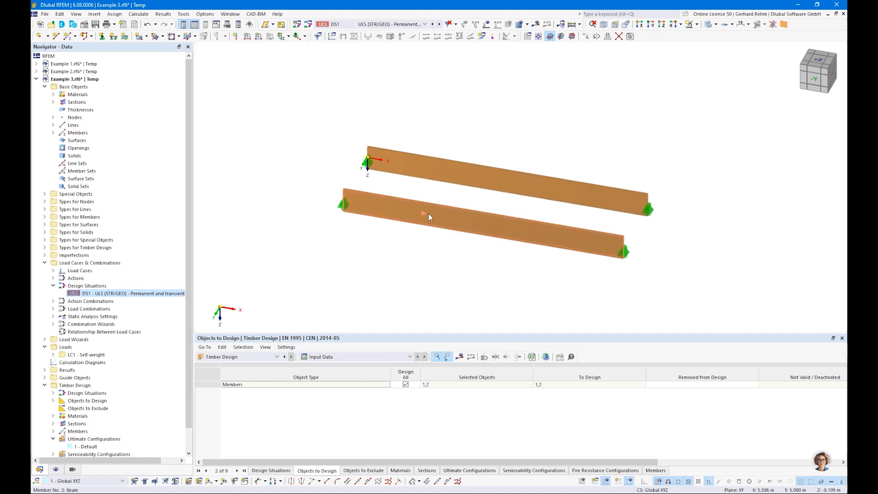
# - Assign new effective lengths to member 2, considering only lateral-torsional buckling, with the elastic critical moment determined by the eigenvalue method
pyautogui.doubleClick(429, 213)
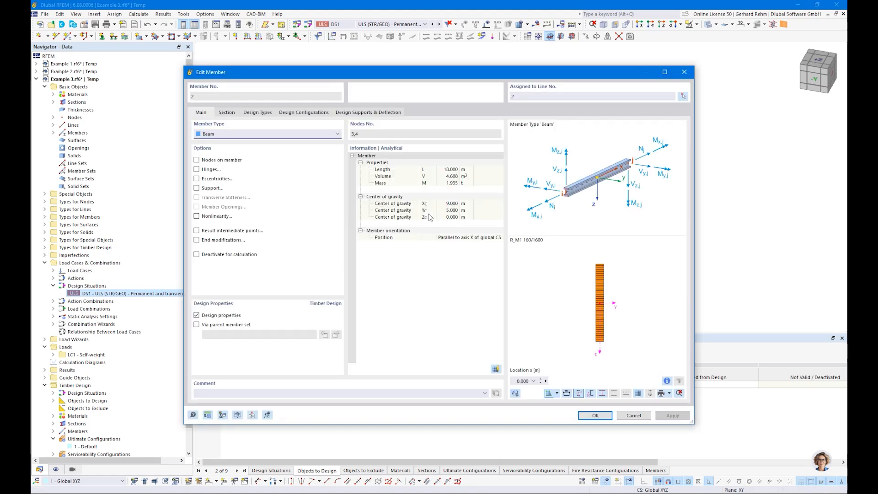
pyautogui.click(255, 113)
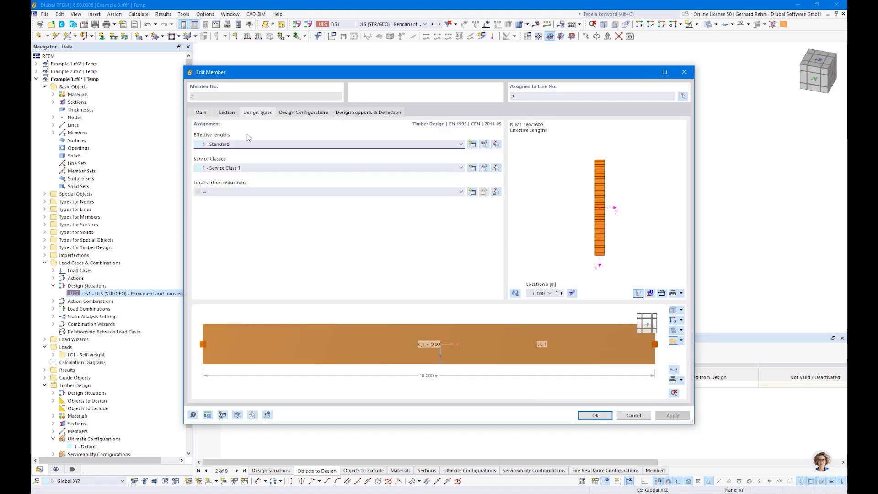
pyautogui.click(472, 145)
pyautogui.click(267, 97)
pyautogui.click(267, 107)
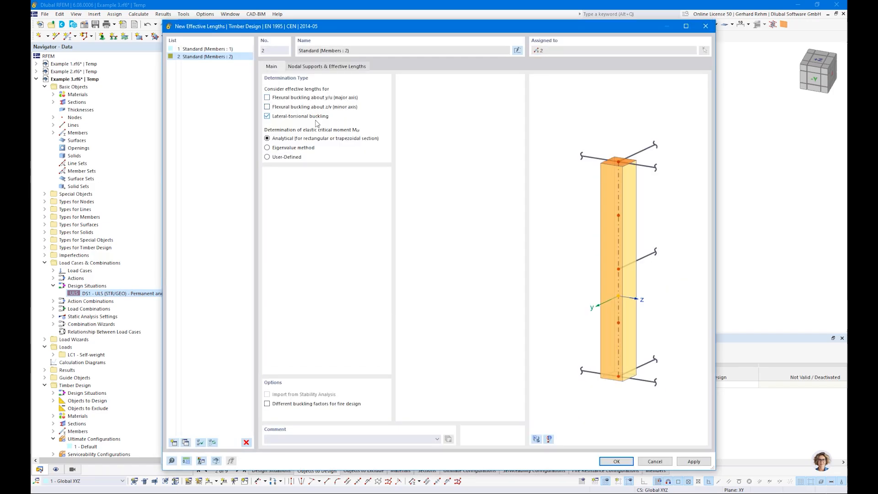
pyautogui.click(267, 148)
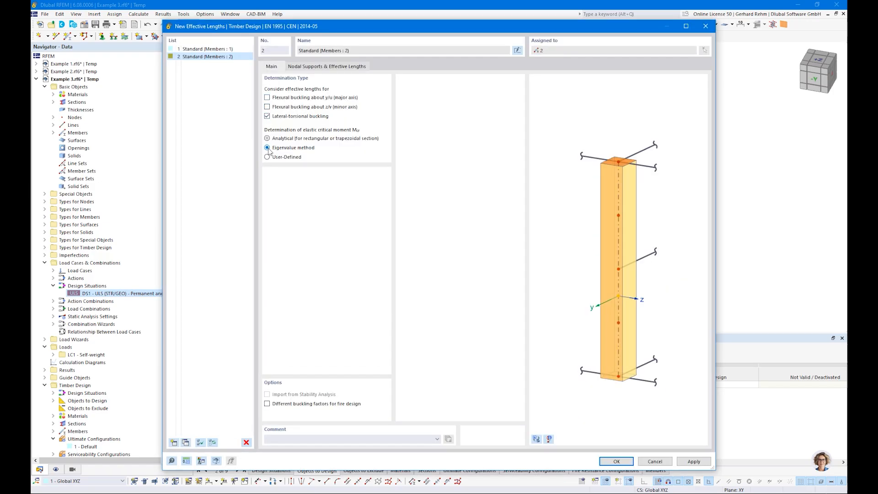
pyautogui.click(610, 462)
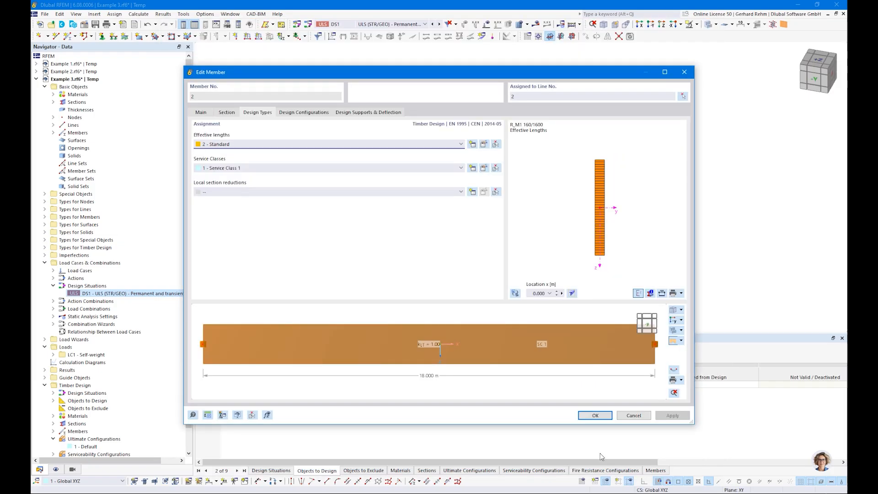
pyautogui.click(595, 416)
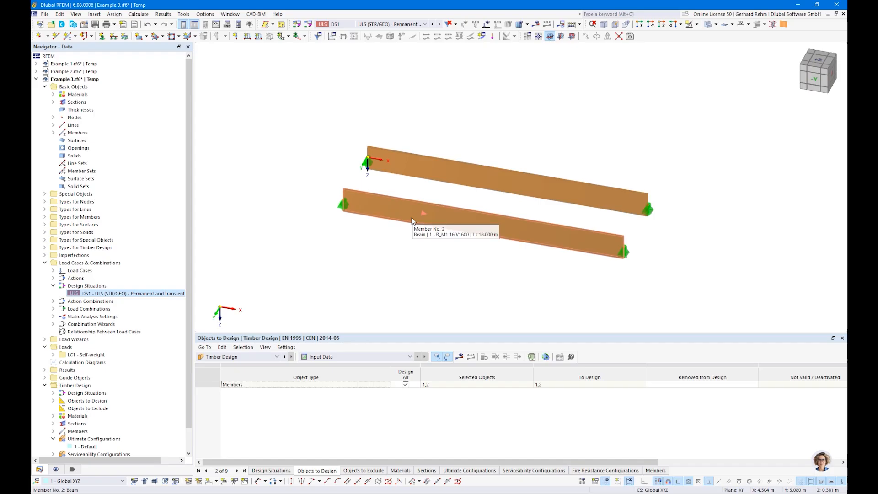
# - Calculate the timber design for both beams and show their design ratio diagrams with the members displayed as lines
pyautogui.click(458, 357)
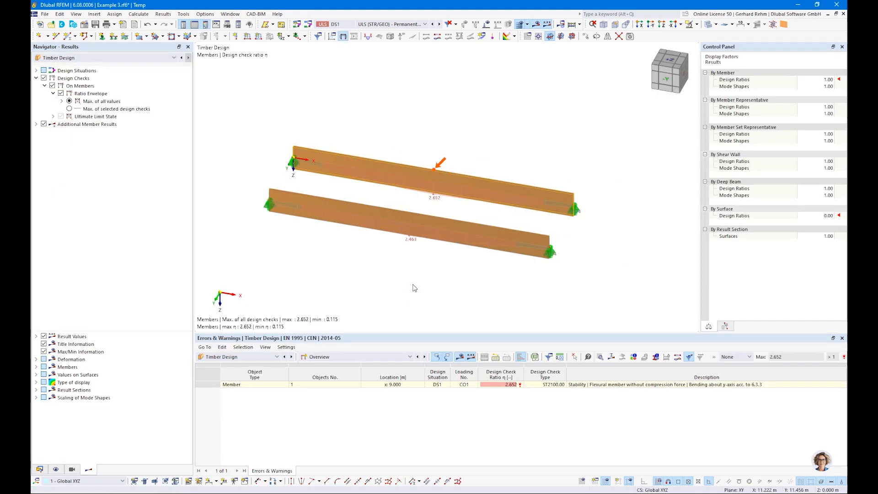
pyautogui.click(709, 25)
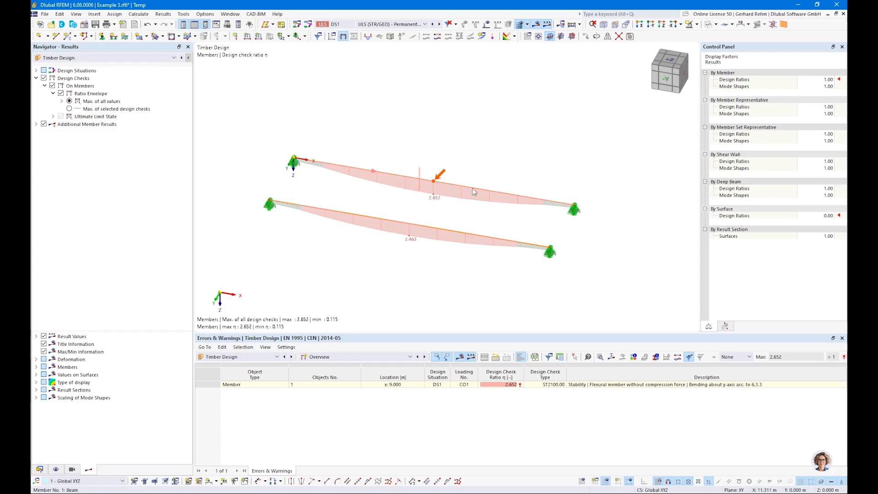
pyautogui.moveTo(476, 188)
pyautogui.moveTo(425, 181)
# - Add two intermediate nodes to both members 1 and 2 as 'On Member' nodes without dividing the members
pyautogui.click(39, 469)
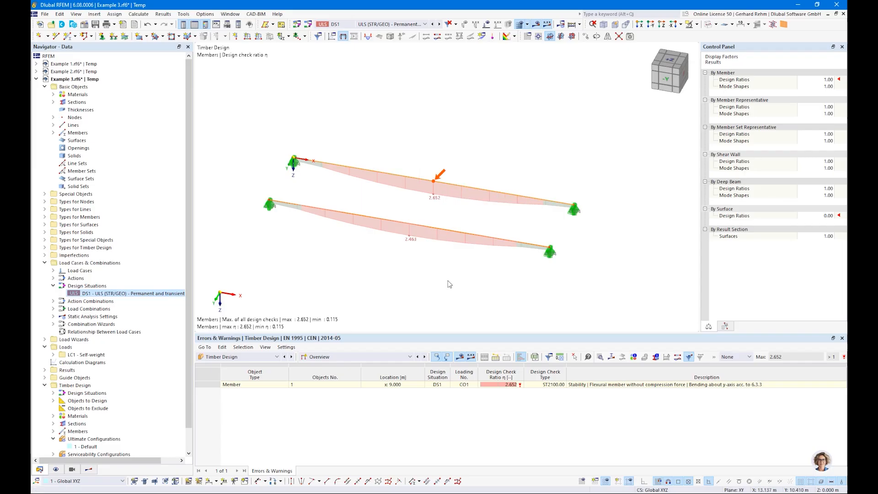
pyautogui.rightClick(402, 176)
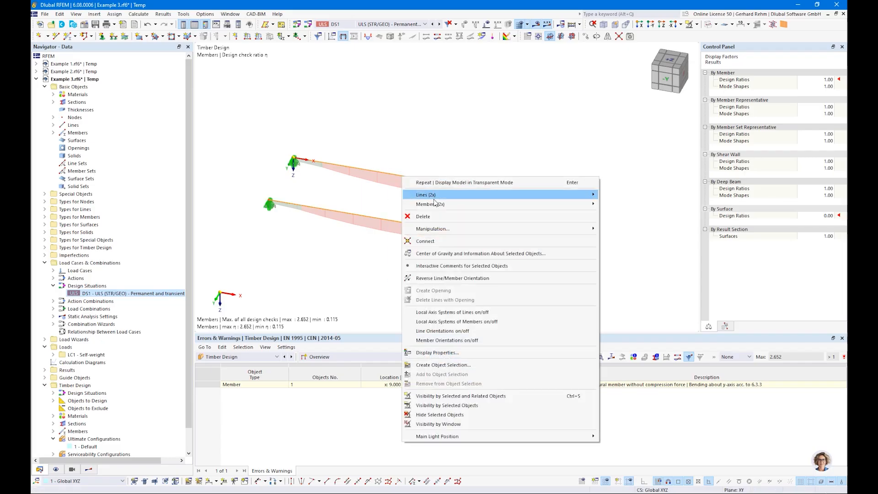
pyautogui.moveTo(435, 204)
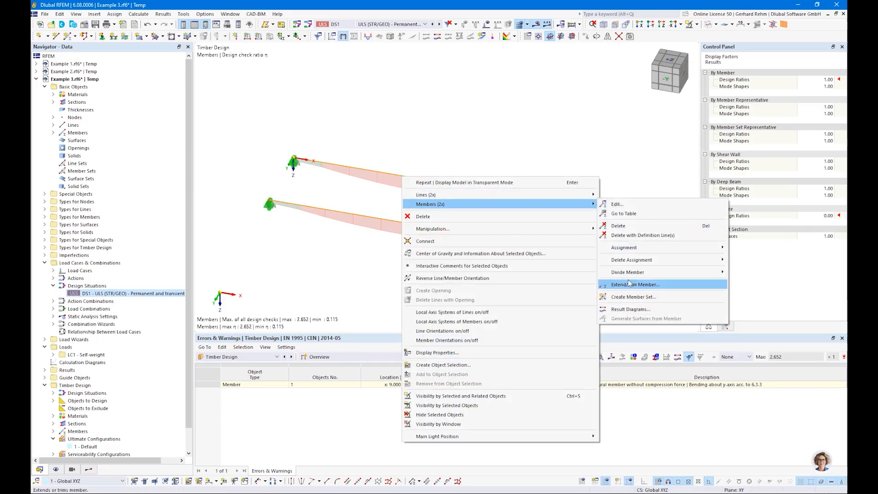
pyautogui.moveTo(627, 272)
pyautogui.click(759, 279)
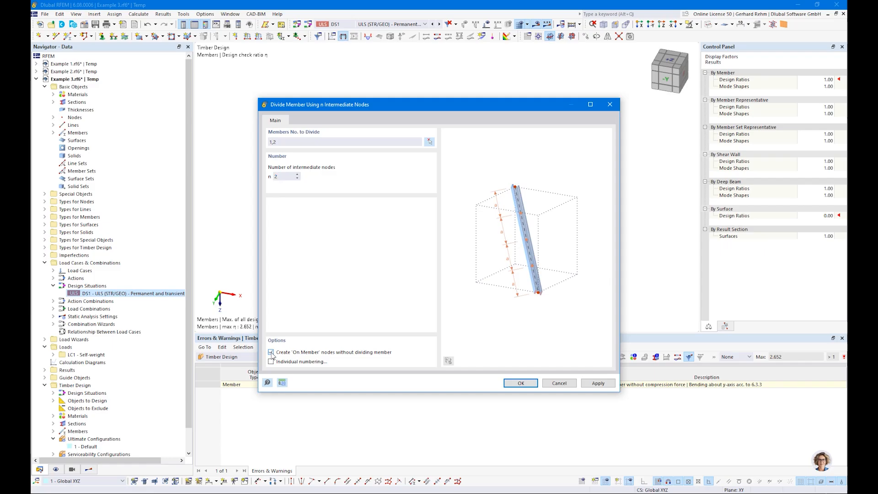
pyautogui.click(520, 383)
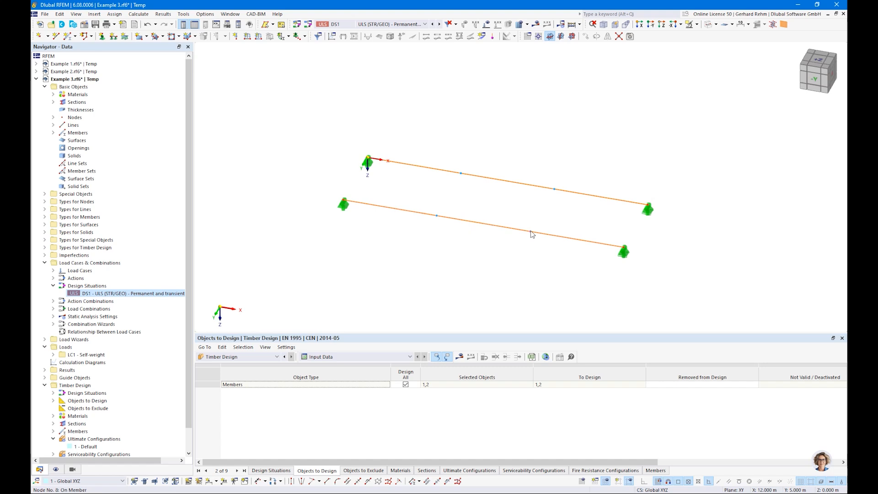
# - Inspect the node type and coordinates of the first intermediate node on member 2, and close its properties without changes
pyautogui.doubleClick(437, 218)
pyautogui.click(218, 131)
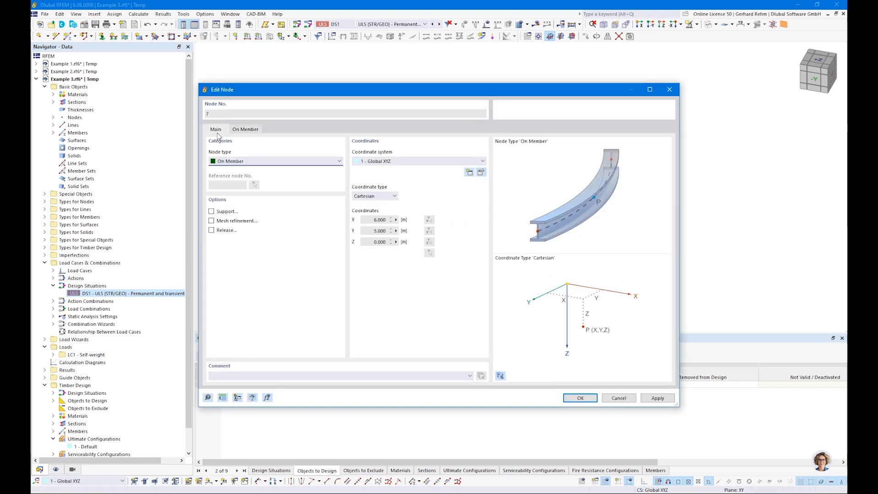
pyautogui.click(226, 163)
pyautogui.click(224, 162)
pyautogui.press('Escape')
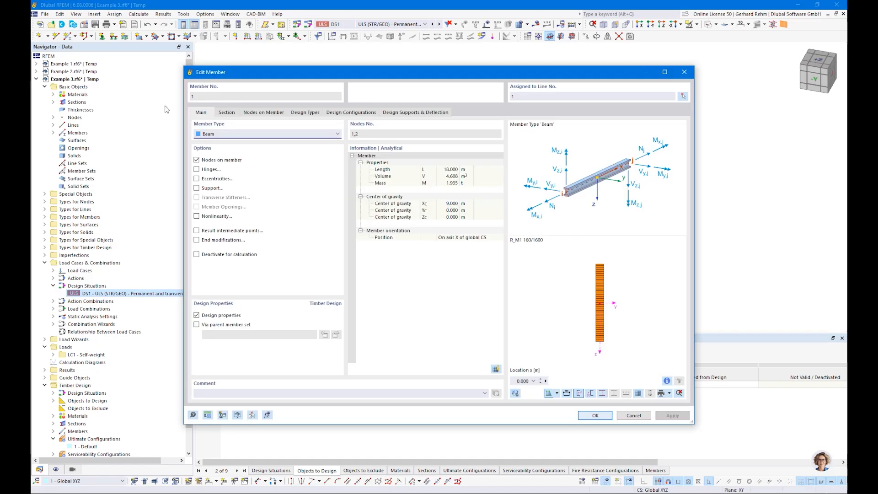
# - In the effective lengths of member 1, enable intermediate nodes and insert both of them between the start and end supports
pyautogui.click(262, 113)
pyautogui.click(305, 113)
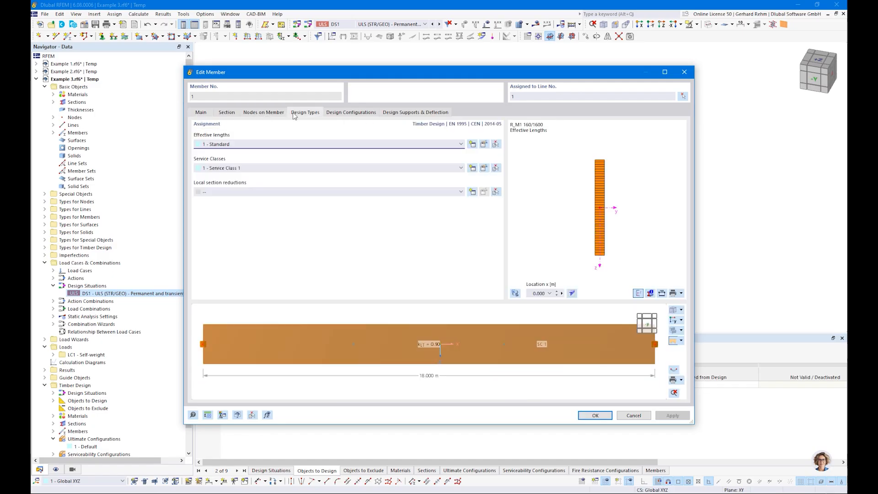
pyautogui.click(484, 144)
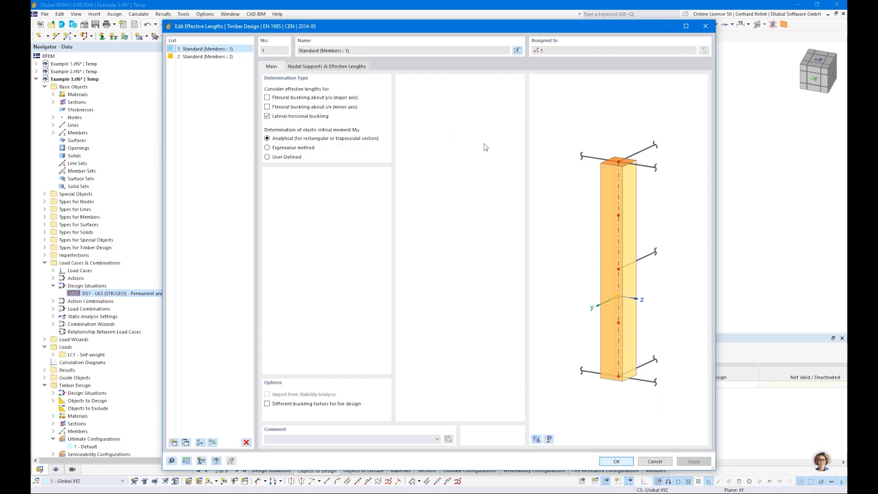
pyautogui.click(298, 69)
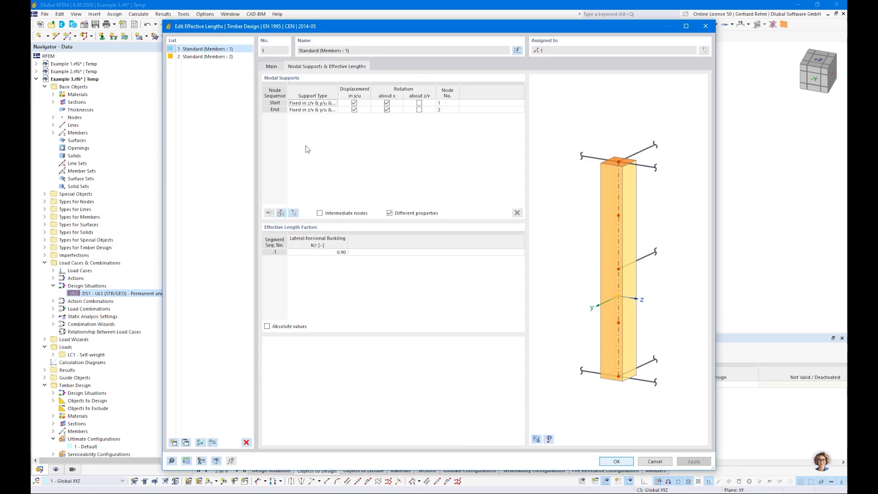
pyautogui.click(326, 212)
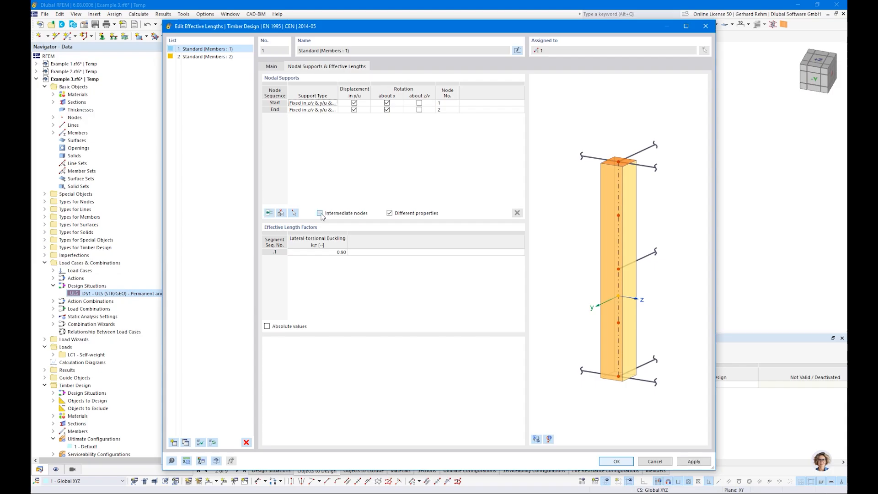
pyautogui.click(270, 214)
pyautogui.click(269, 214)
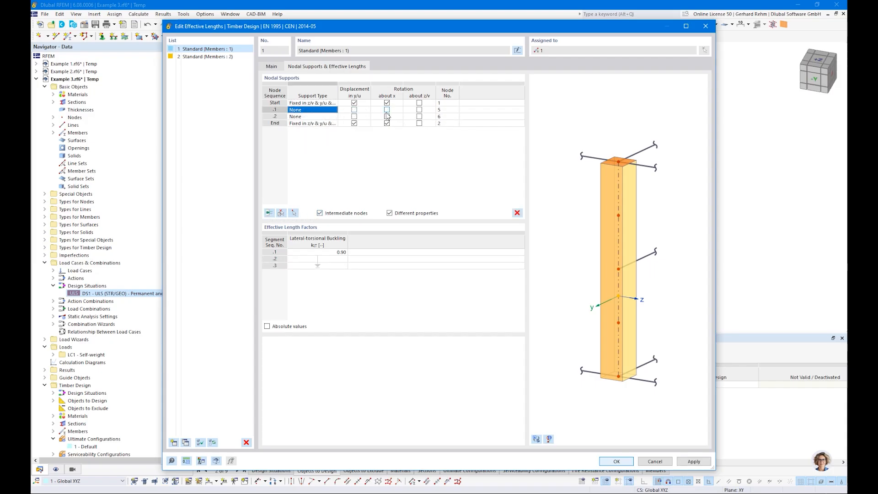
# - Fix the displacement in y/u at intermediate nodes 5 and 6, and set the first segment's lateral-torsional buckling factor to 1.00
pyautogui.click(354, 110)
pyautogui.click(354, 117)
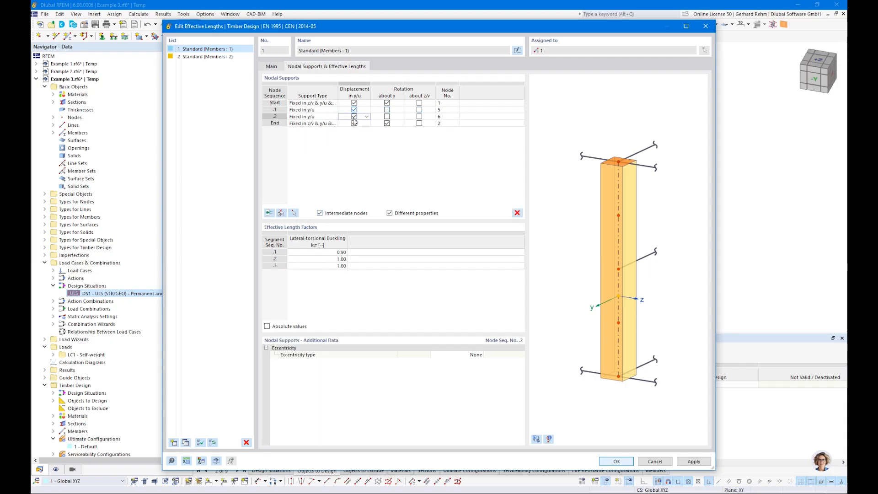
pyautogui.click(303, 253)
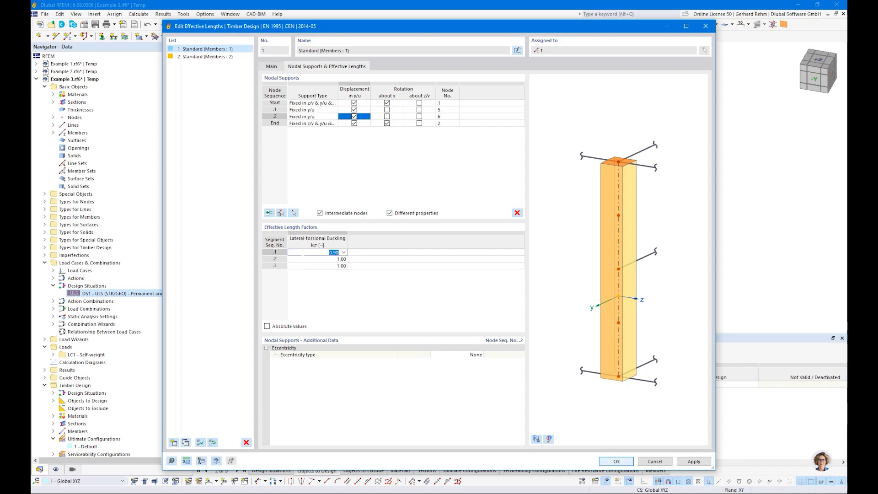
pyautogui.write('1')
pyautogui.press('Return')
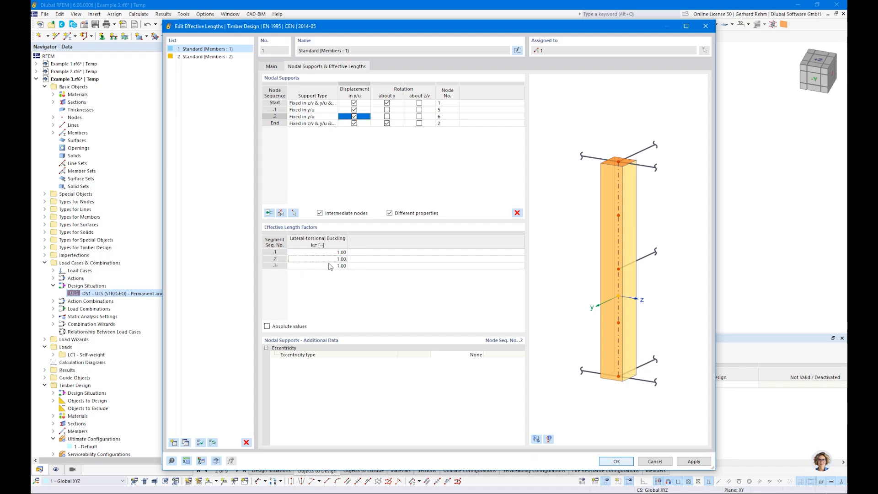
# - In the effective lengths of member 2, enable intermediate nodes, insert both, and fix the displacement in y/u at nodes 7 and 8
pyautogui.moveTo(388, 34); pyautogui.dragTo(359, 301)
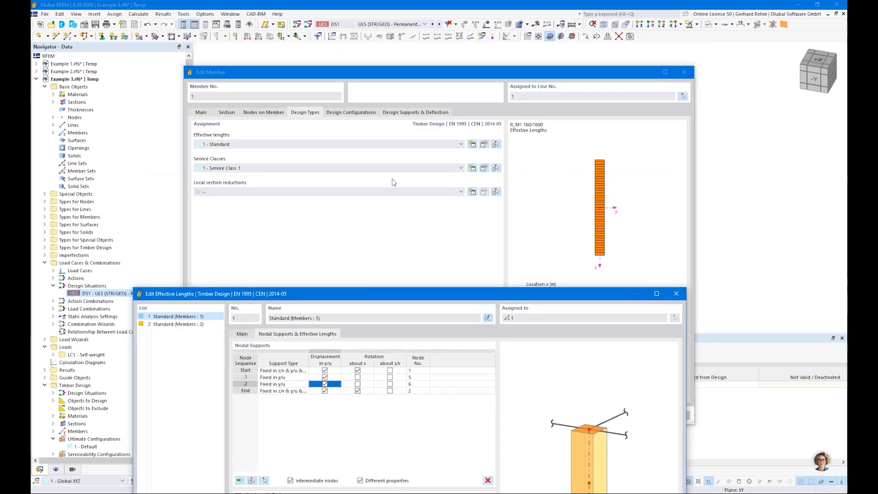
pyautogui.moveTo(449, 298); pyautogui.dragTo(504, 107)
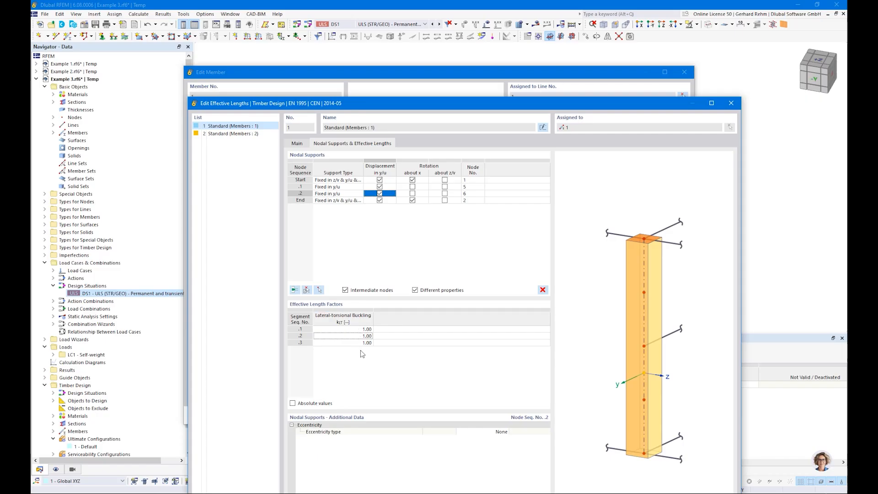
pyautogui.click(219, 125)
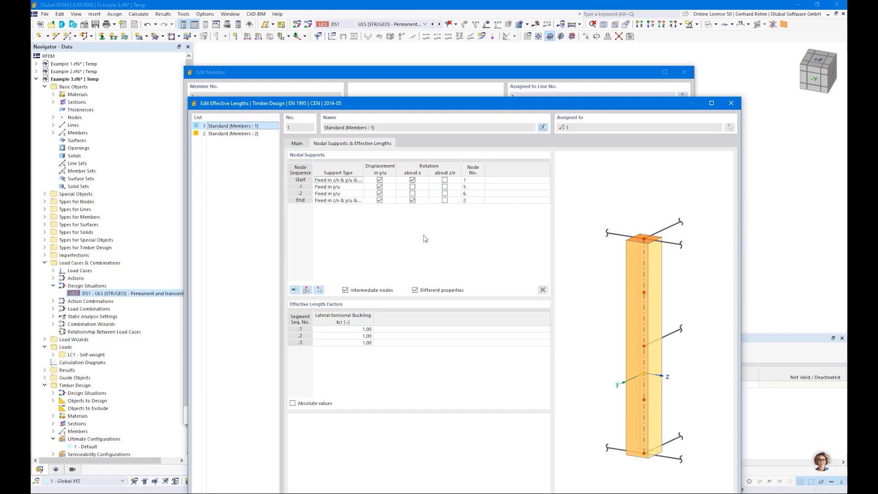
pyautogui.click(219, 134)
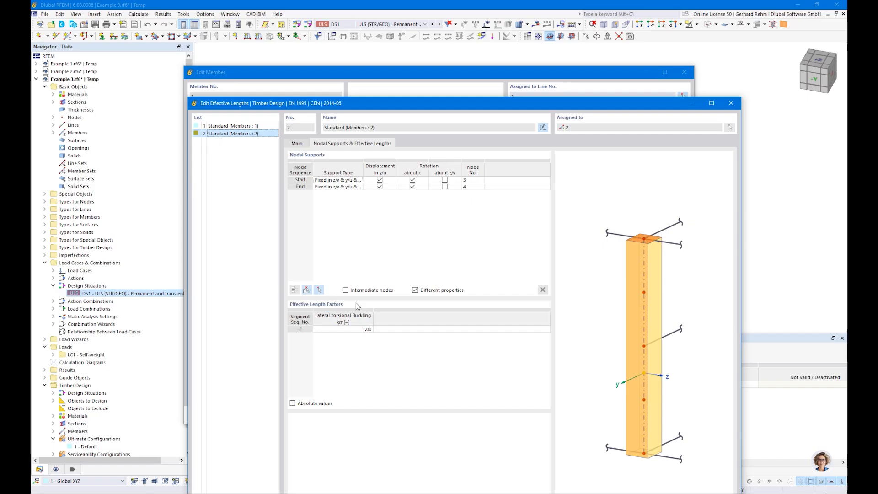
pyautogui.click(345, 290)
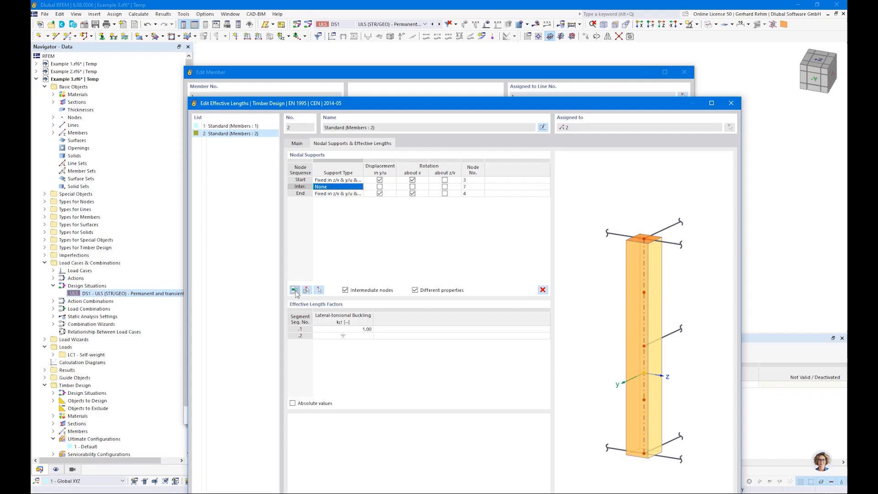
pyautogui.click(380, 187)
pyautogui.click(379, 194)
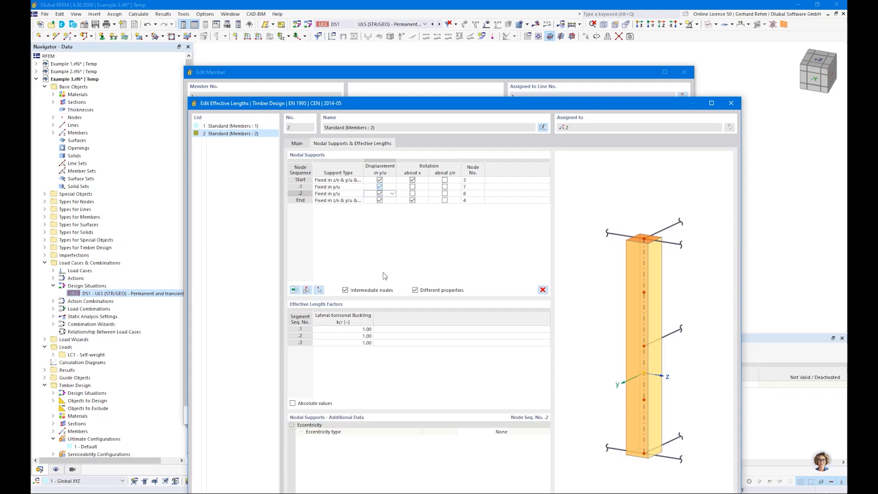
# - Select both intermediate supports of member 2 and switch the effective lengths preview to the rendered model with its nodal supports
pyautogui.doubleClick(388, 103)
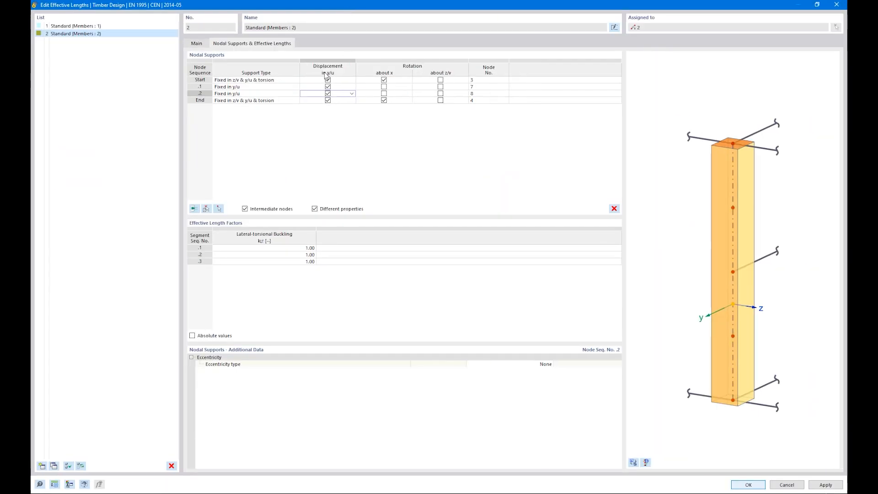
pyautogui.click(284, 89)
pyautogui.keyDown('shift'); pyautogui.click(278, 93); pyautogui.keyUp('shift')
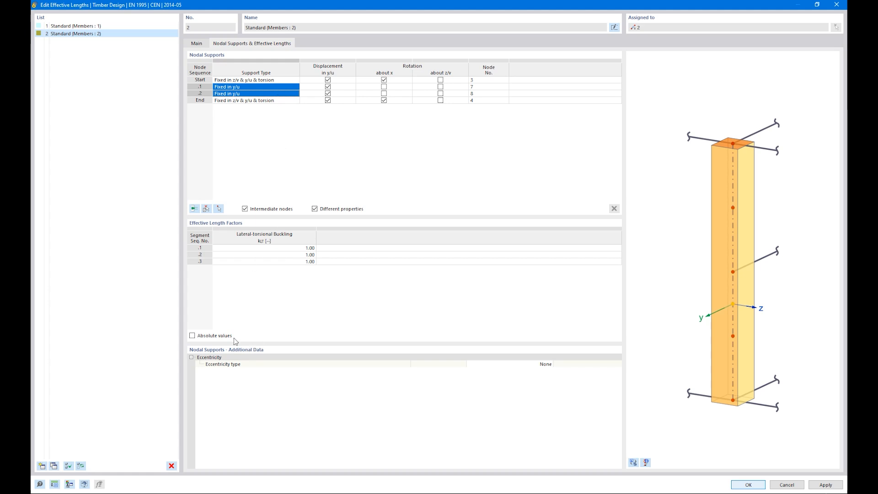
pyautogui.click(547, 364)
pyautogui.click(549, 364)
pyautogui.click(661, 403)
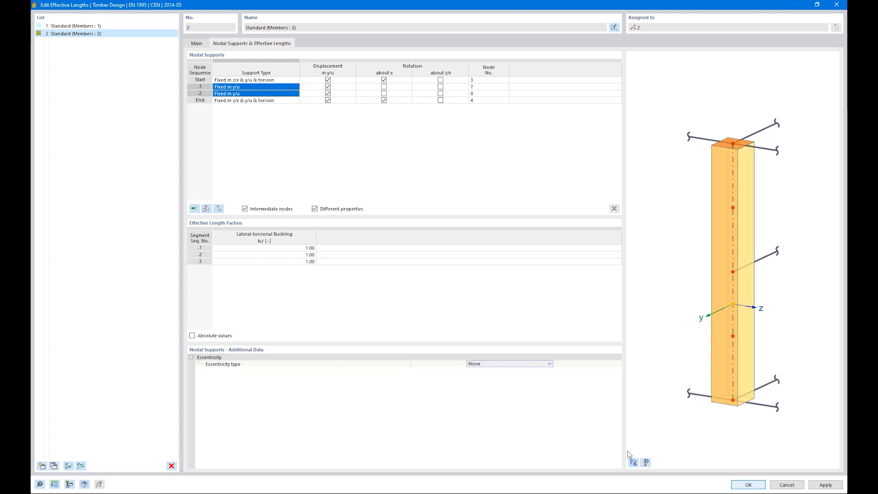
pyautogui.click(711, 265)
pyautogui.keyDown('ctrl'); pyautogui.moveTo(746, 284); pyautogui.dragTo(609, 259, button='middle'); pyautogui.keyUp('ctrl')
pyautogui.rightClick(610, 260)
pyautogui.click(636, 263)
pyautogui.moveTo(741, 263)
pyautogui.mouseDown(button='right')
pyautogui.moveTo(745, 249)
pyautogui.moveTo(740, 257)
pyautogui.mouseUp(button='right')
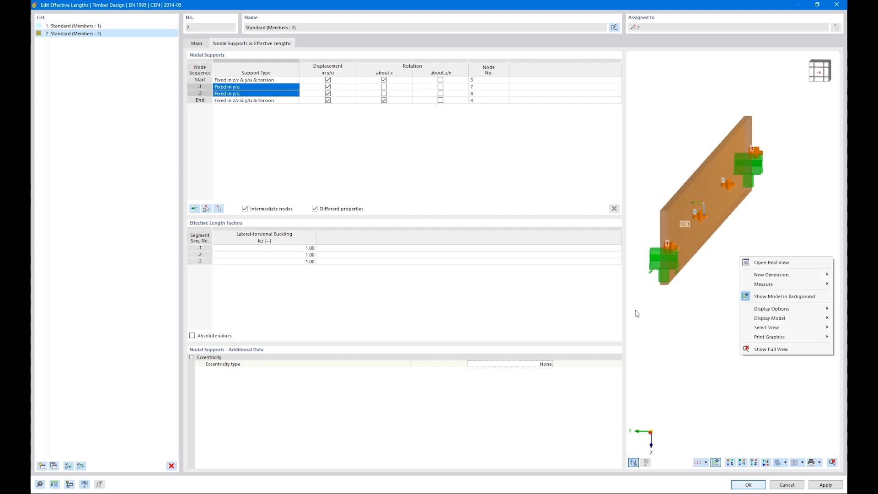
# - Set the eccentricity type of member 2's two intermediate supports to At upper flange, and accept the effective lengths and member settings
pyautogui.click(537, 364)
pyautogui.click(550, 364)
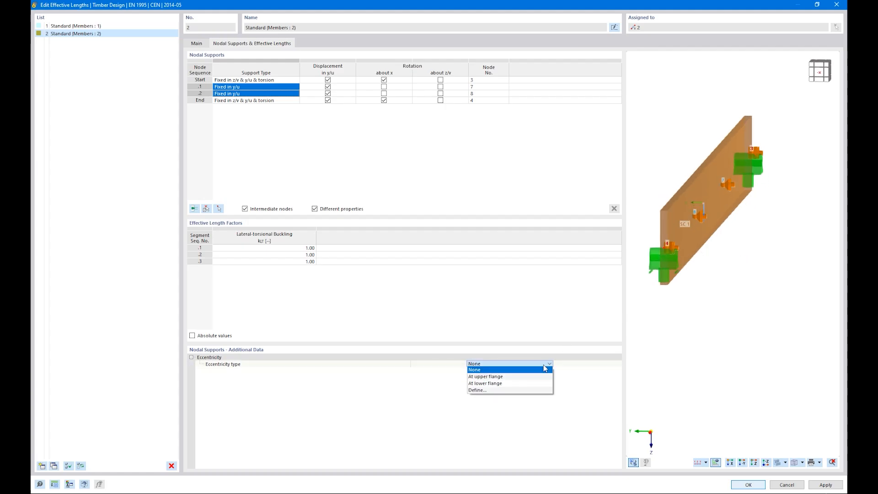
pyautogui.click(523, 377)
pyautogui.moveTo(700, 343); pyautogui.dragTo(748, 350, button='right')
pyautogui.click(696, 310)
pyautogui.scroll(-5, 695, 308)
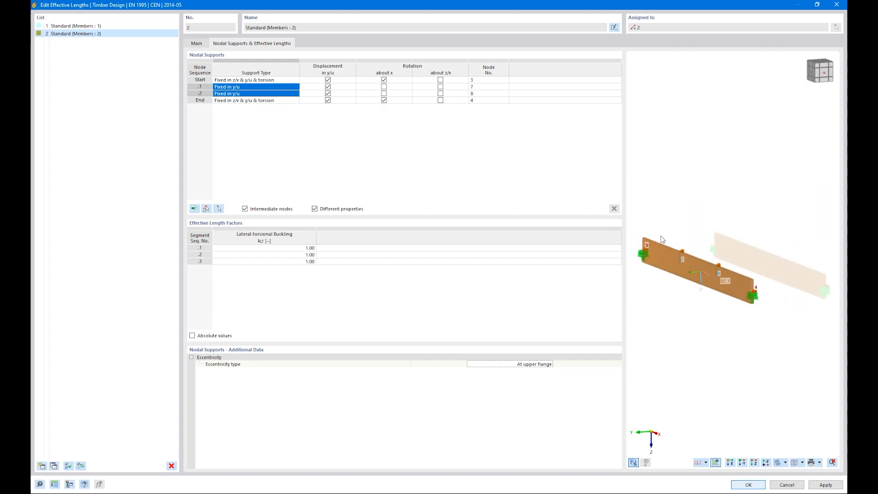
pyautogui.click(753, 487)
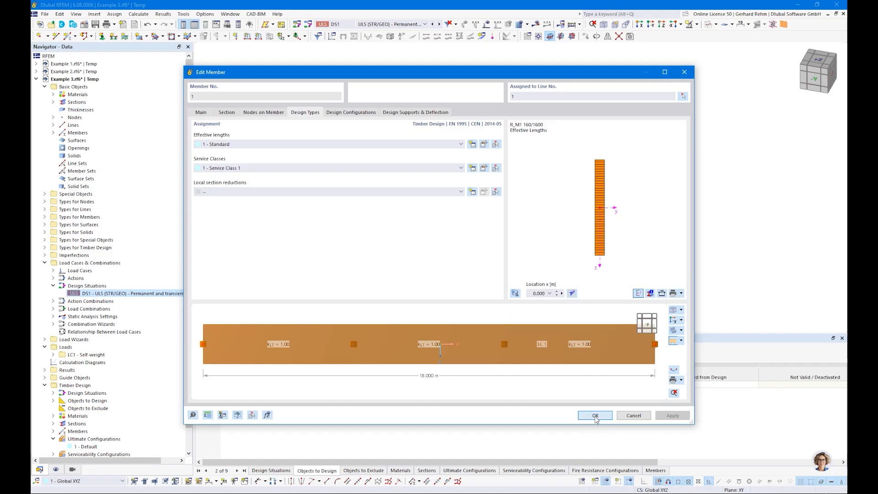
pyautogui.click(595, 416)
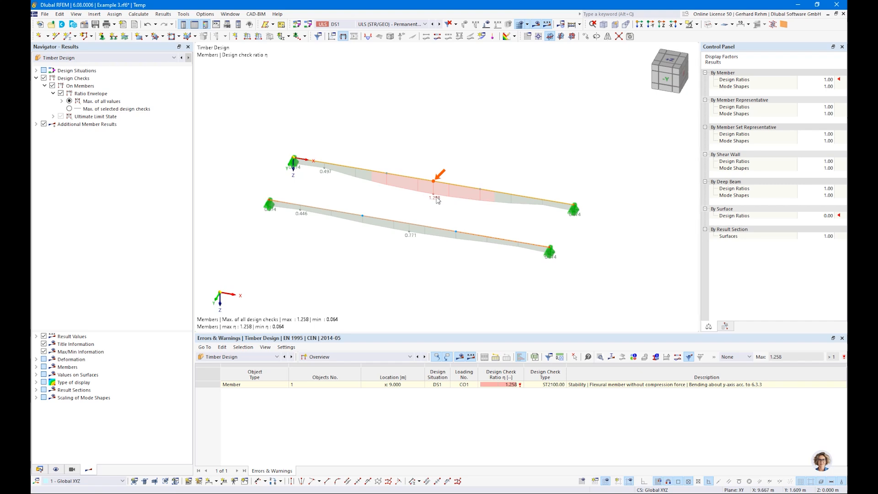
# - Show the design ratios on members and examine the details of member 1's ST2100 stability check at 9.000 m
pyautogui.click(367, 356)
pyautogui.click(330, 378)
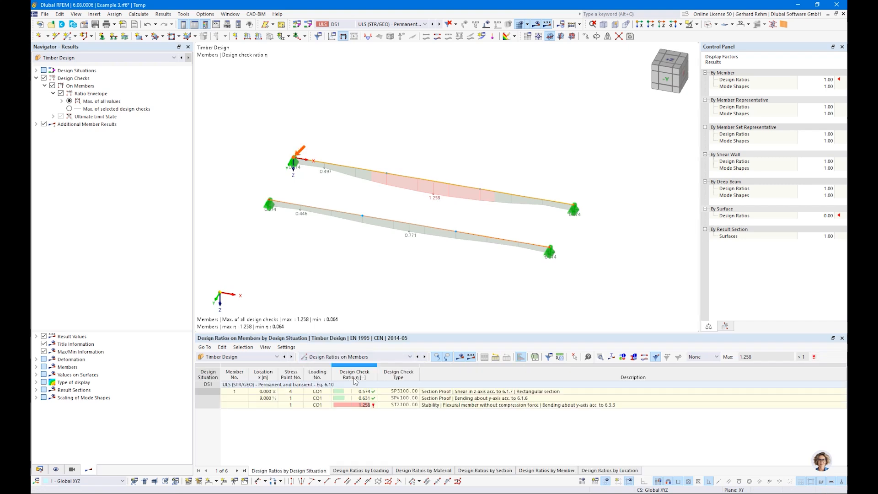
pyautogui.click(447, 406)
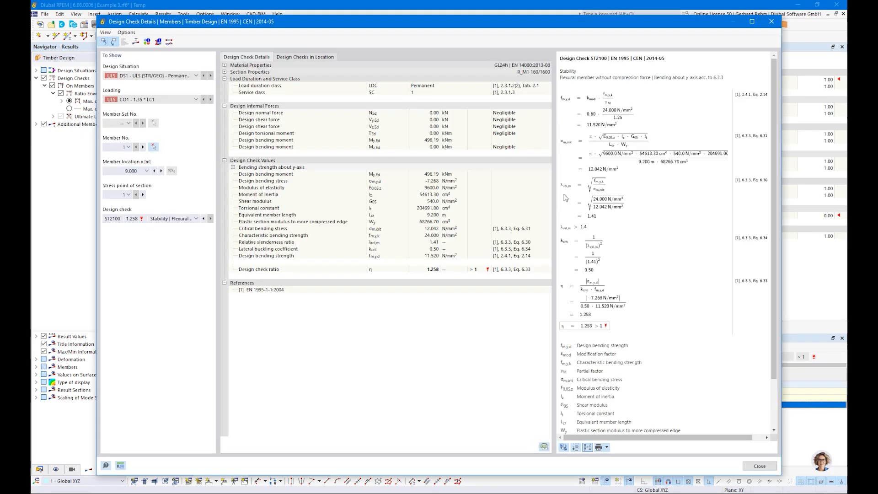
pyautogui.click(648, 166)
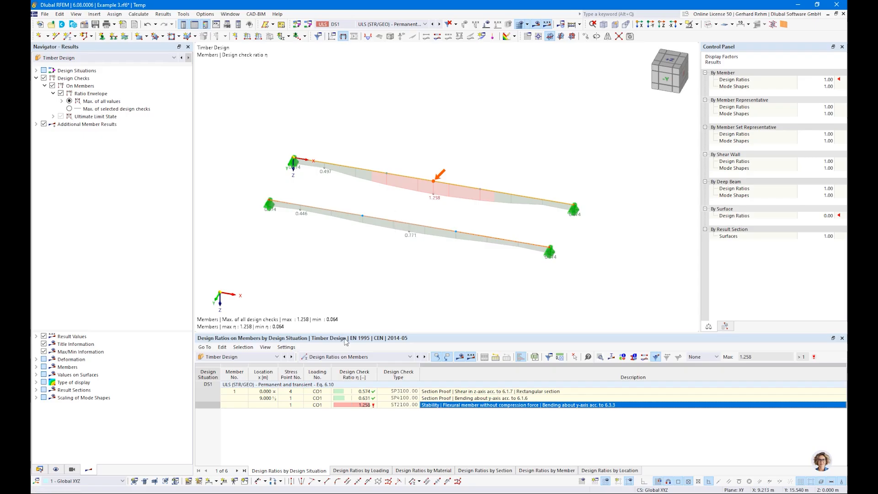
# - List the design ratios by member and examine the formulas of member 2's ST2100 stability check based on the critical moment
pyautogui.click(357, 357)
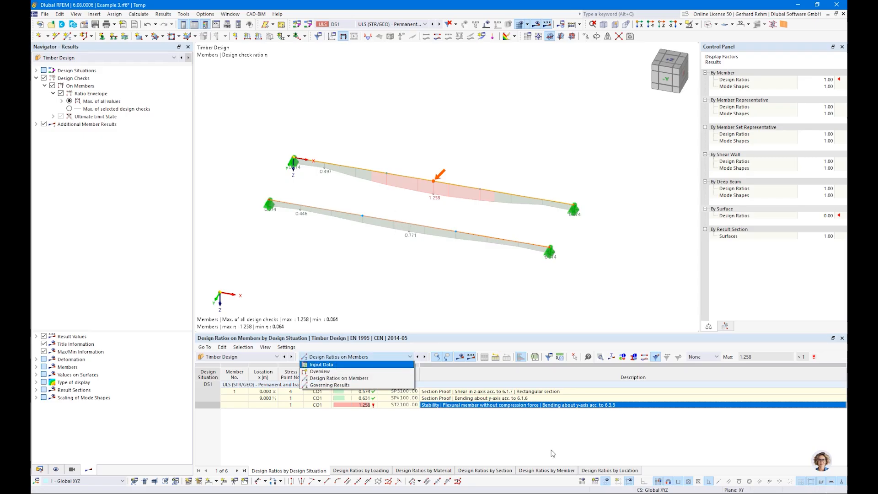
pyautogui.click(546, 471)
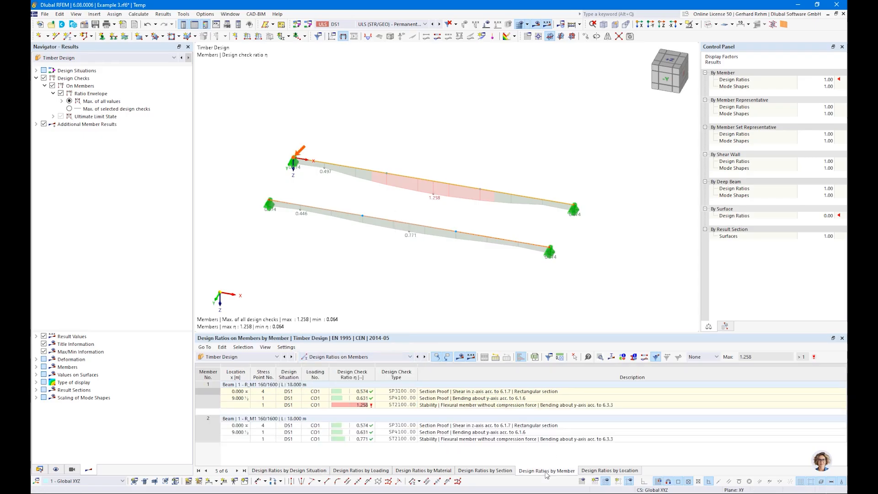
pyautogui.click(446, 440)
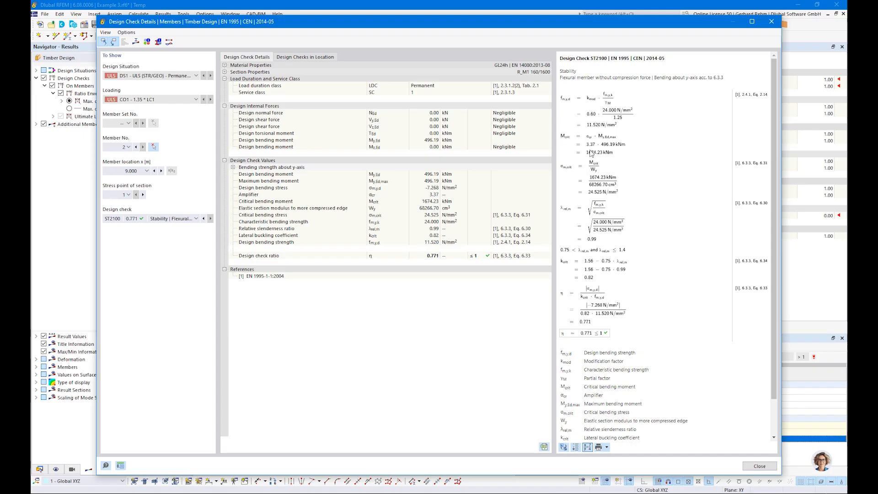
pyautogui.keyDown('ctrl'); pyautogui.scroll(2, 589, 148); pyautogui.keyUp('ctrl')
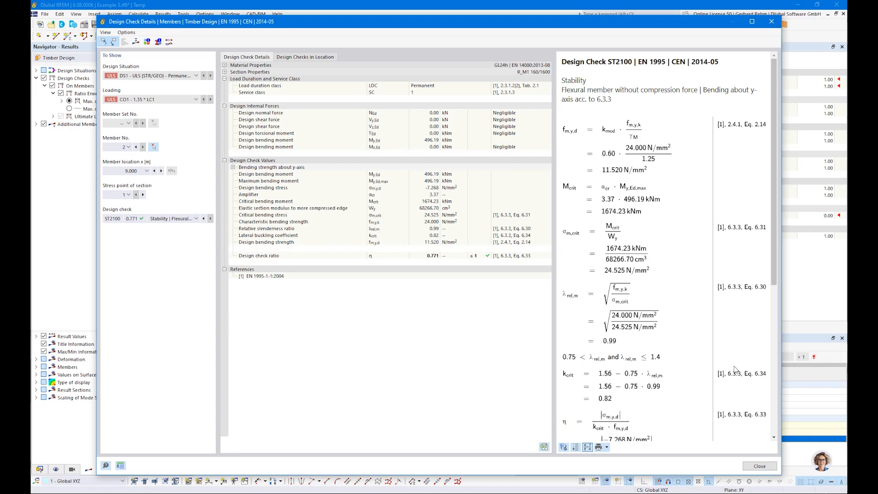
pyautogui.scroll(-3, 734, 369)
pyautogui.click(743, 466)
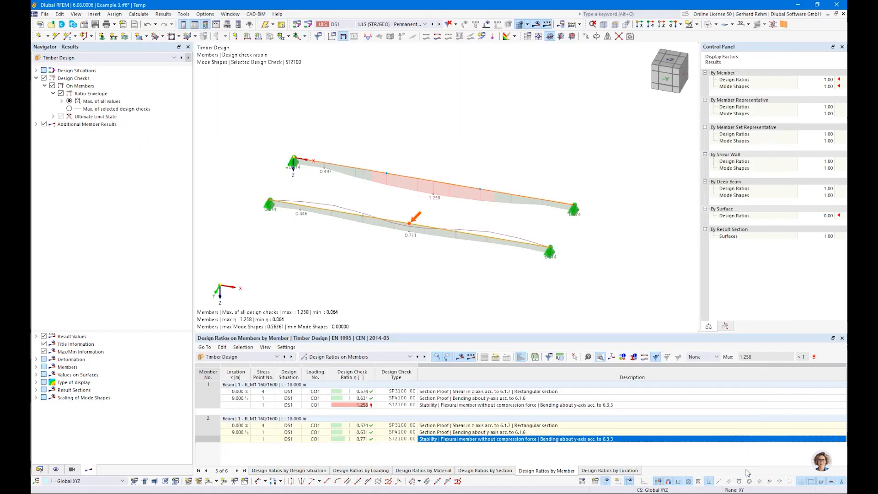
# - Display member 2's mode shape by selected design check as a Section Colored deformation
pyautogui.click(37, 124)
pyautogui.click(44, 132)
pyautogui.keyDown('ctrl'); pyautogui.moveTo(480, 287); pyautogui.dragTo(393, 216, button='middle'); pyautogui.keyUp('ctrl')
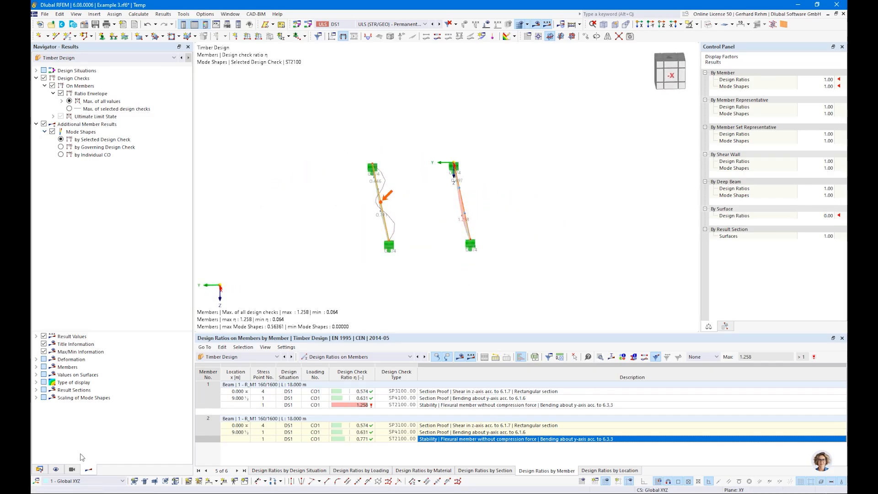
pyautogui.click(36, 360)
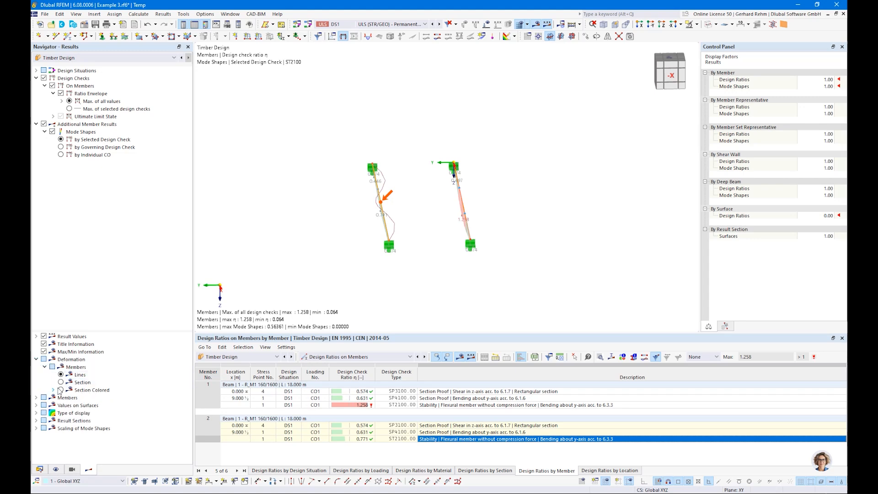
pyautogui.click(60, 390)
pyautogui.moveTo(371, 268)
pyautogui.keyDown('ctrl'); pyautogui.mouseDown(button='middle')
pyautogui.moveTo(417, 247)
pyautogui.moveTo(461, 269)
pyautogui.moveTo(419, 244)
pyautogui.moveTo(380, 256)
pyautogui.mouseUp(button='middle'); pyautogui.keyUp('ctrl')
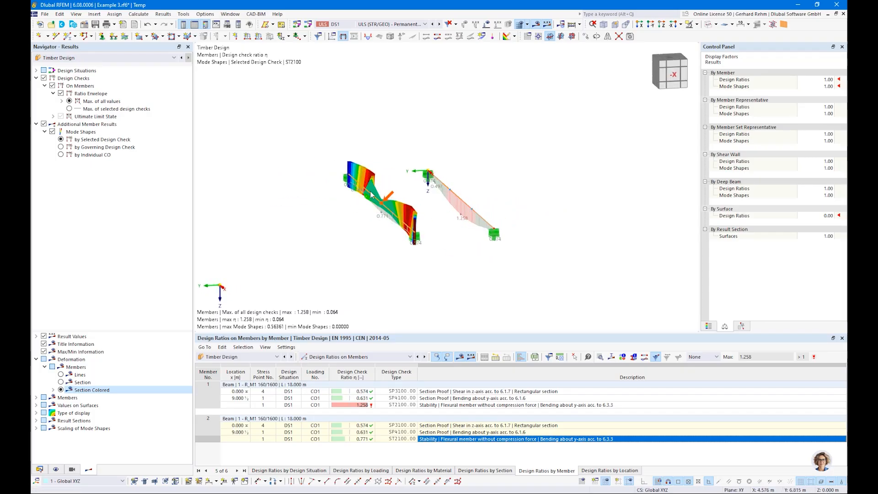
# - Examine member 2's lateral-torsional buckling mode shape up close and from both ends, checking the deformation at the intermediate supports
pyautogui.keyDown('ctrl'); pyautogui.moveTo(373, 247); pyautogui.dragTo(432, 301, button='middle'); pyautogui.keyUp('ctrl')
pyautogui.scroll(4, 354, 199)
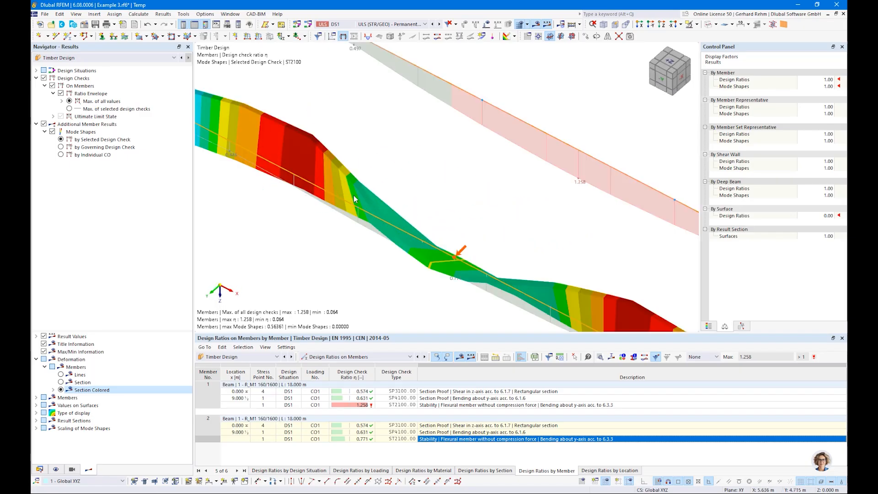
pyautogui.scroll(2, 354, 196)
pyautogui.scroll(-4, 359, 178)
pyautogui.keyDown('ctrl'); pyautogui.moveTo(482, 260); pyautogui.dragTo(346, 200, button='middle'); pyautogui.keyUp('ctrl')
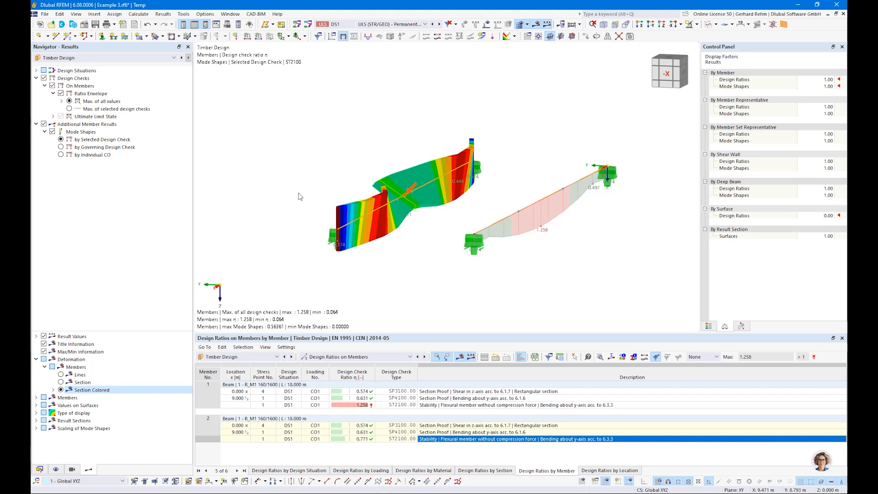
pyautogui.keyDown('ctrl'); pyautogui.moveTo(299, 193); pyautogui.dragTo(429, 225, button='middle'); pyautogui.keyUp('ctrl')
pyautogui.scroll(-3, 429, 227)
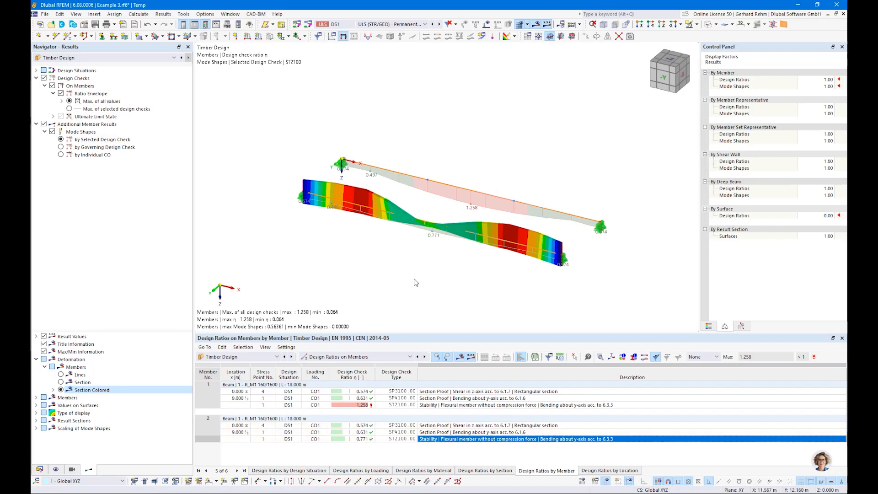
# - Switch to the presentation's contents slide to view the list of examples, and return to RFEM
pyautogui.hotkey('alt', 'Tab')
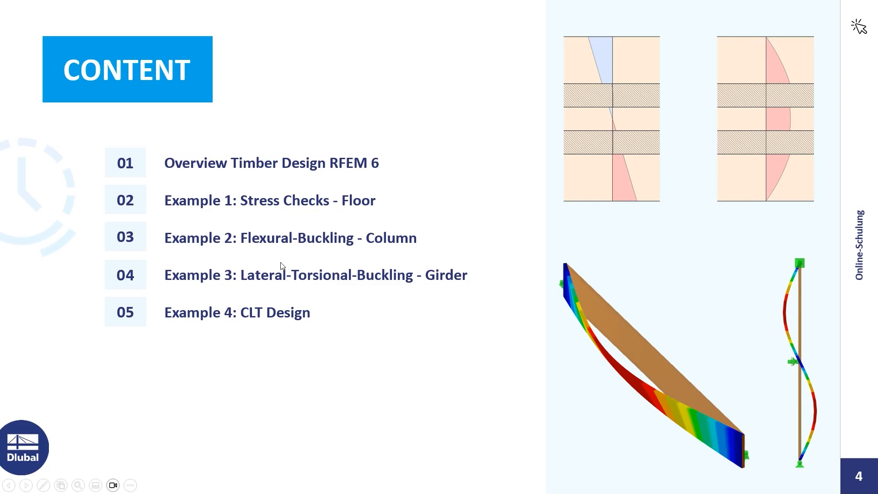
pyautogui.hotkey('alt', 'Tab')
pyautogui.hotkey('alt', 'Tab')
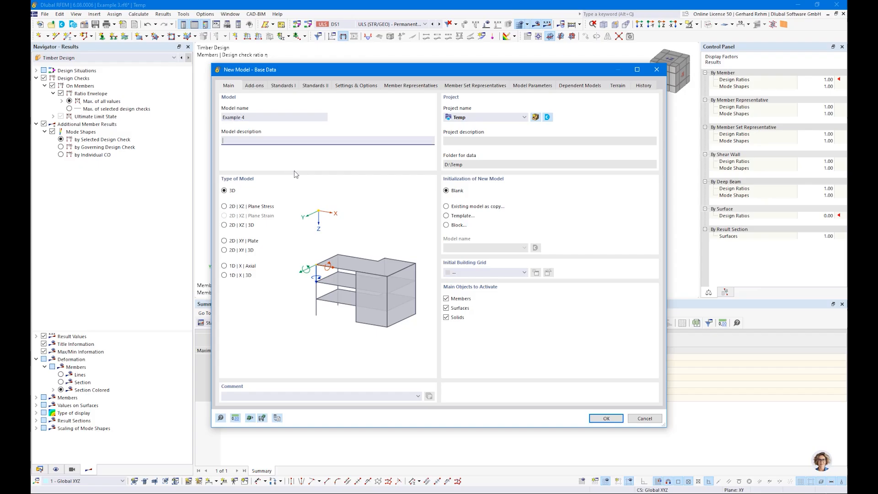
# - Create the model Example 4 with Timber Design and Multilayer Surfaces add-ons, load wizards disabled, and EN 1990 | Timber and EN 1995 CEN standards
pyautogui.click(254, 87)
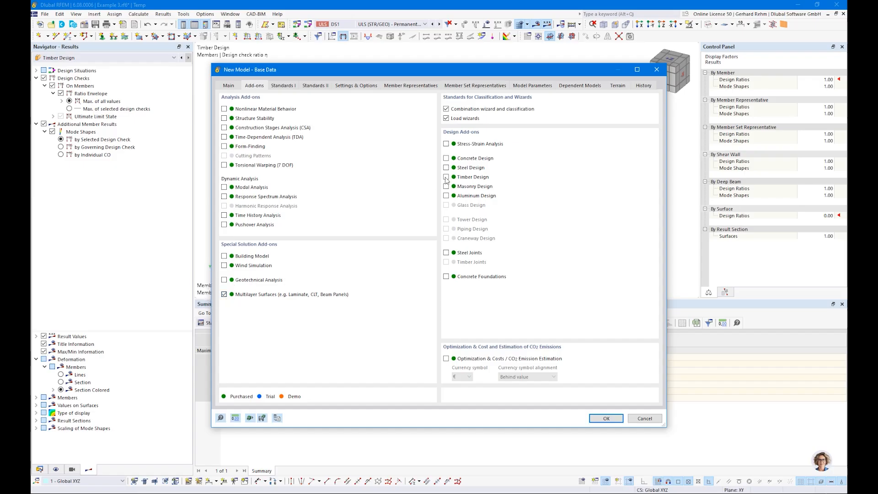
pyautogui.click(447, 118)
pyautogui.click(283, 86)
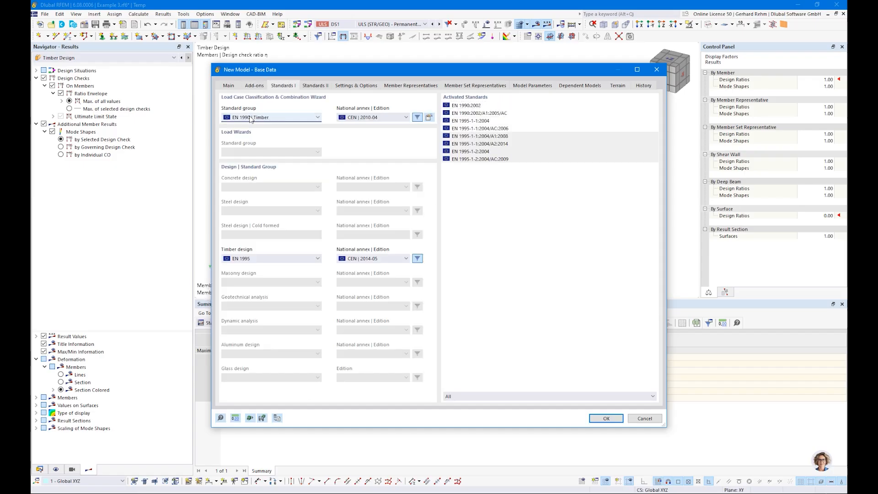
pyautogui.click(593, 418)
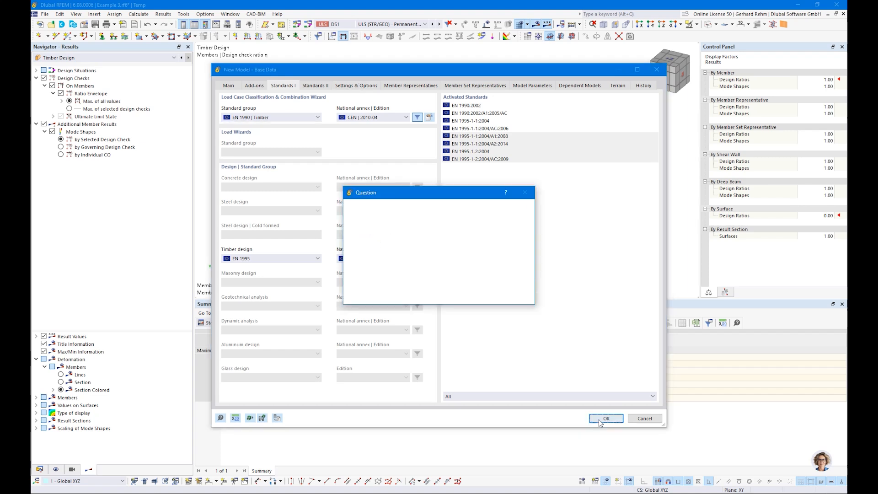
pyautogui.click(474, 296)
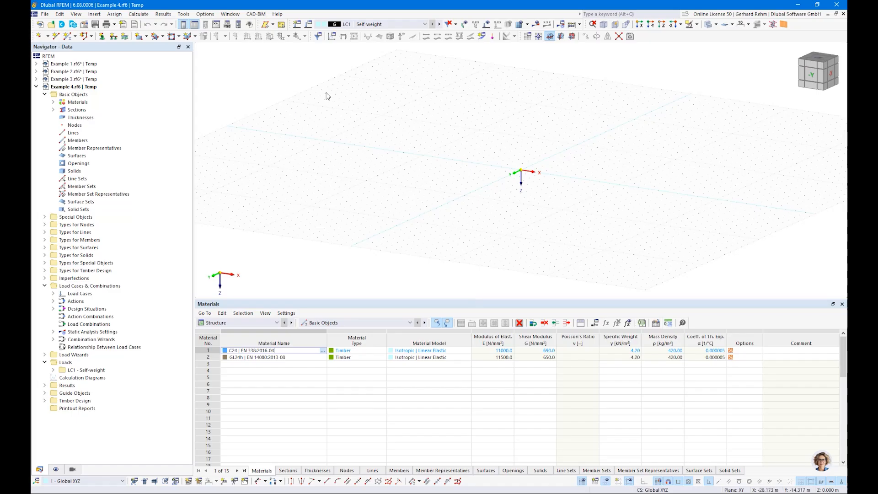
# - Start a new rectangular surface and create a thickness of type Layers for it
pyautogui.click(140, 37)
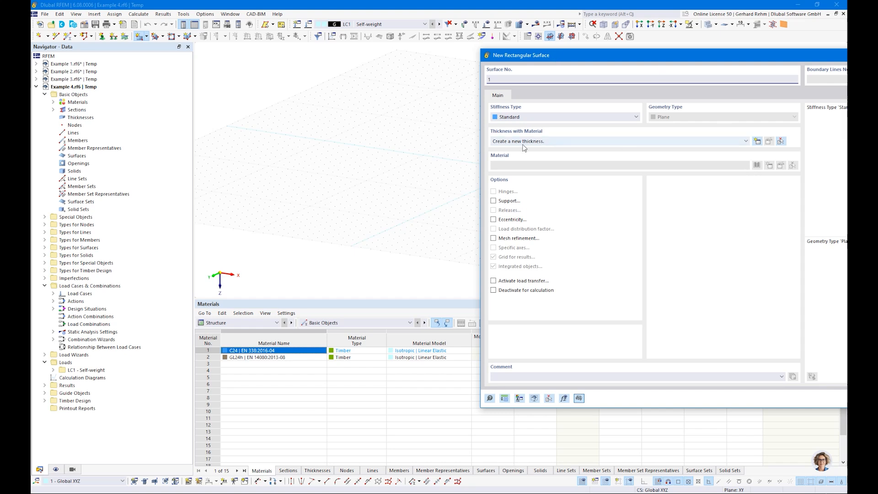
pyautogui.click(757, 142)
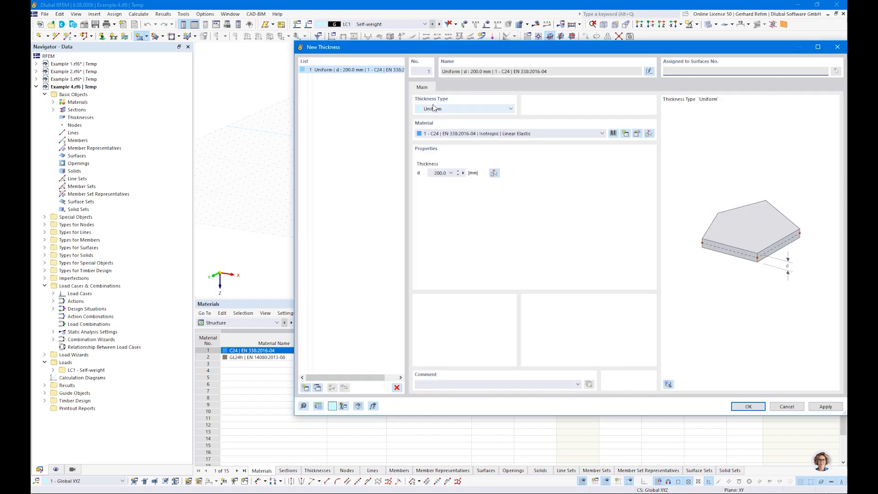
pyautogui.click(432, 108)
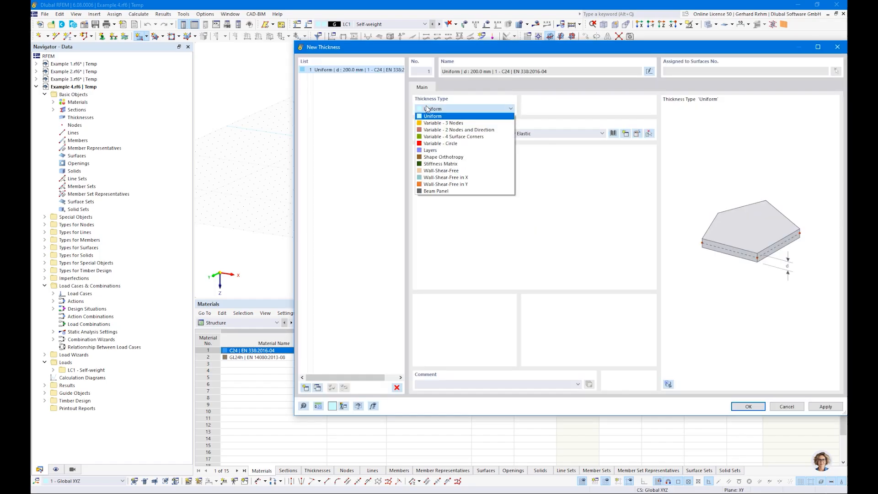
pyautogui.click(432, 150)
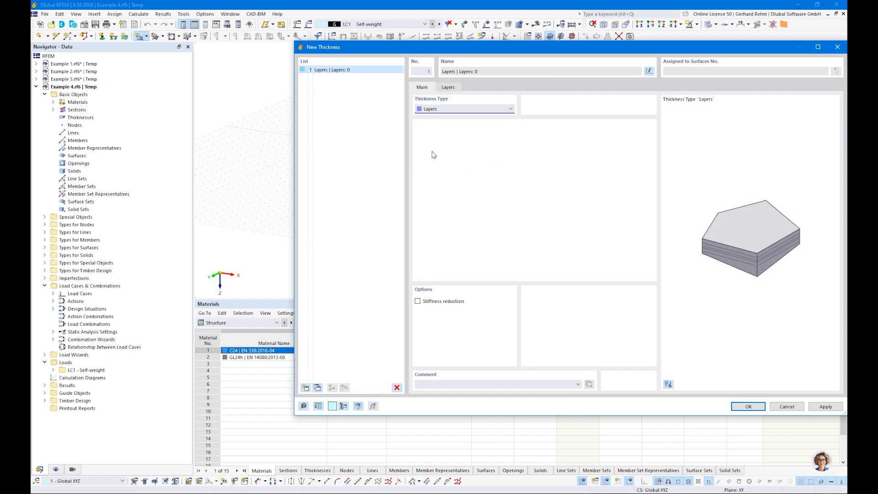
pyautogui.click(451, 89)
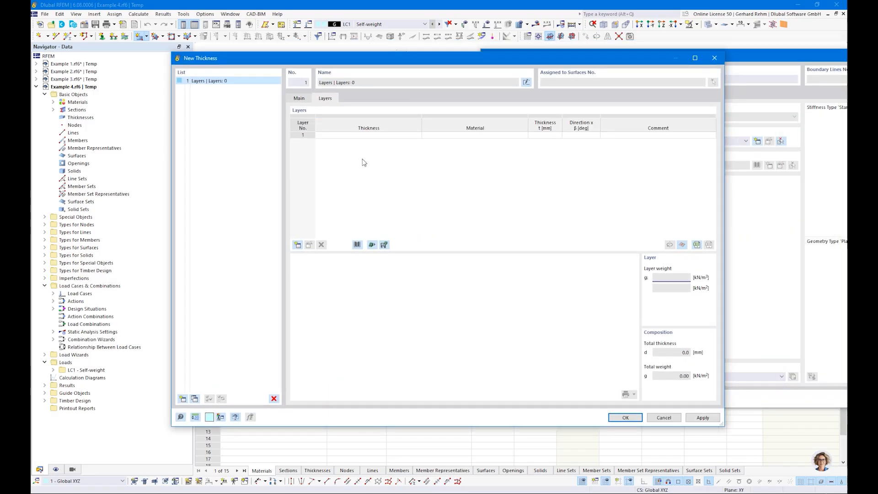
# - Load the five-layer BBS SYS 140-5s composition by Binderholz (EU) from the European Union library into the layered thickness
pyautogui.click(357, 245)
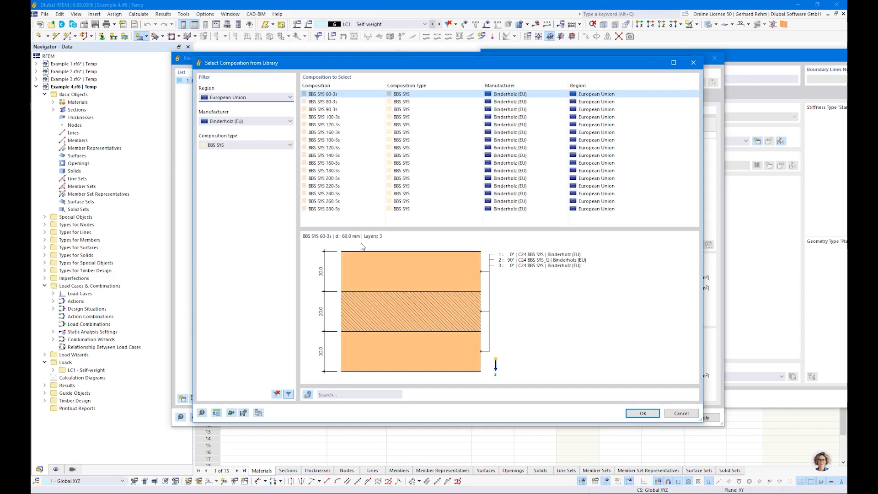
pyautogui.click(213, 97)
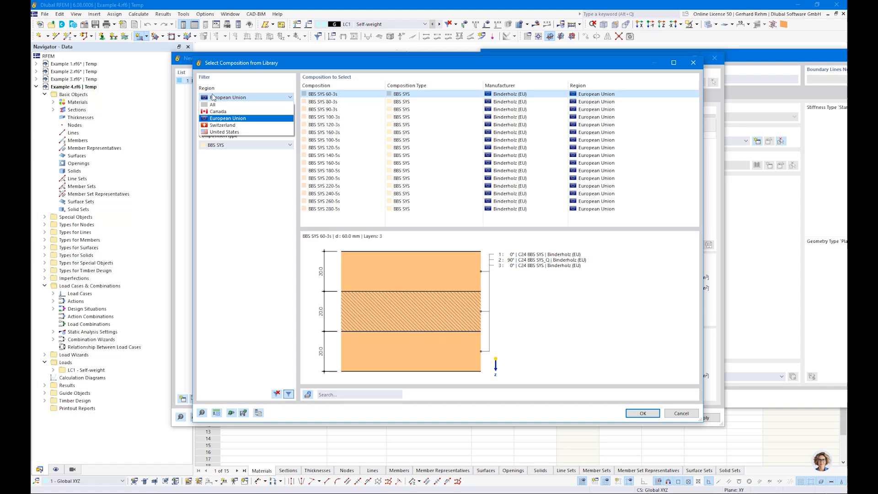
pyautogui.click(213, 97)
pyautogui.click(220, 98)
pyautogui.click(219, 98)
pyautogui.click(223, 122)
pyautogui.click(223, 122)
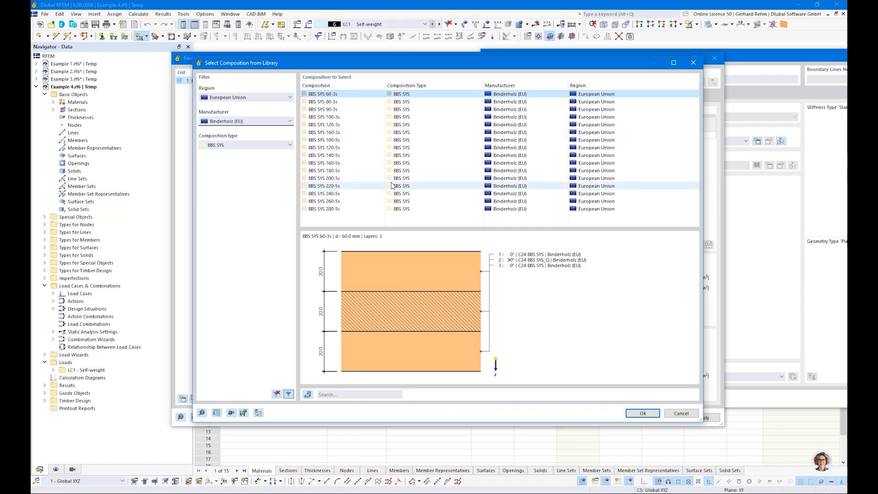
pyautogui.click(393, 155)
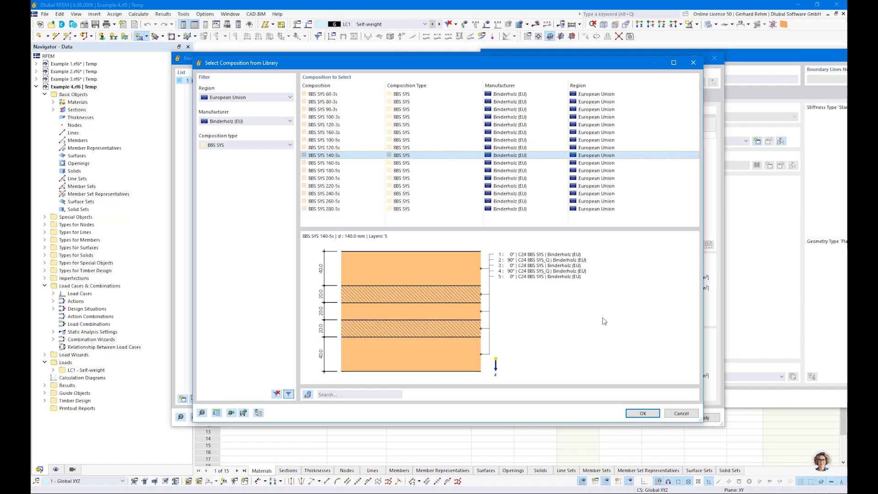
pyautogui.click(641, 413)
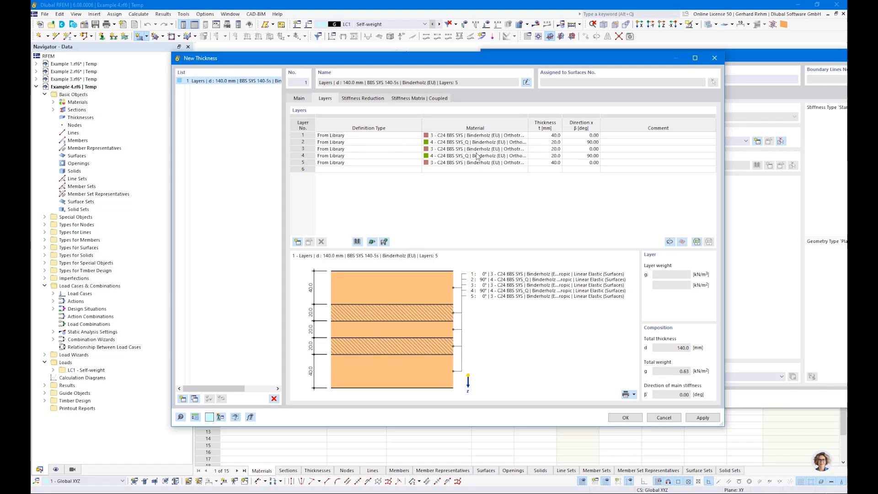
# - Check the thickness and the direction angle of each layer in the CLT composition
pyautogui.click(545, 135)
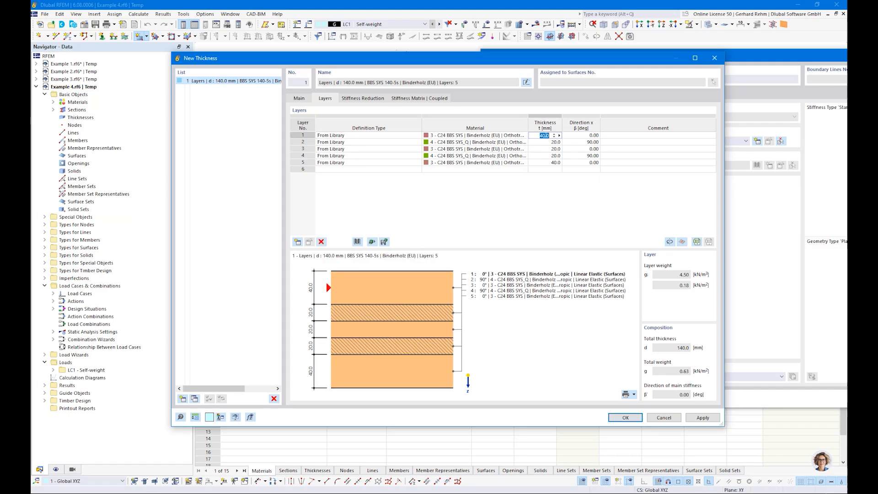
pyautogui.press('Down')
pyautogui.press('Down')
pyautogui.click(593, 135)
pyautogui.press('Down')
pyautogui.press('Down')
pyautogui.press('Down')
pyautogui.press('Down')
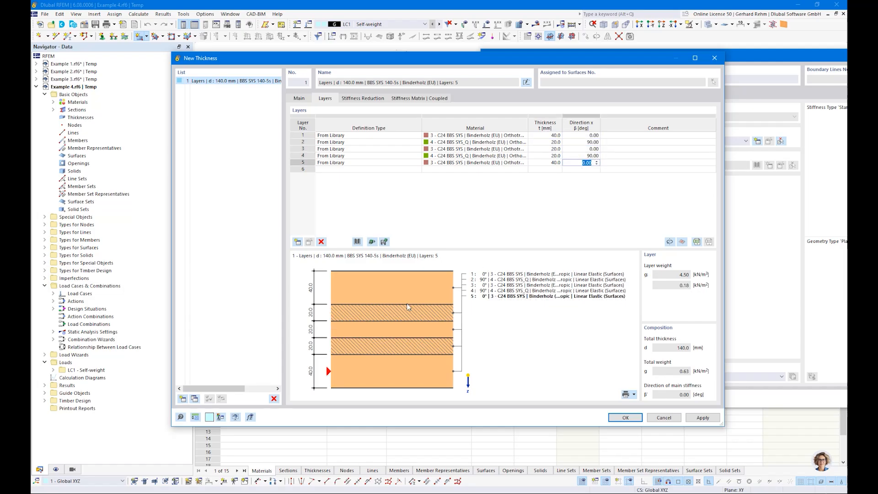
pyautogui.click(586, 135)
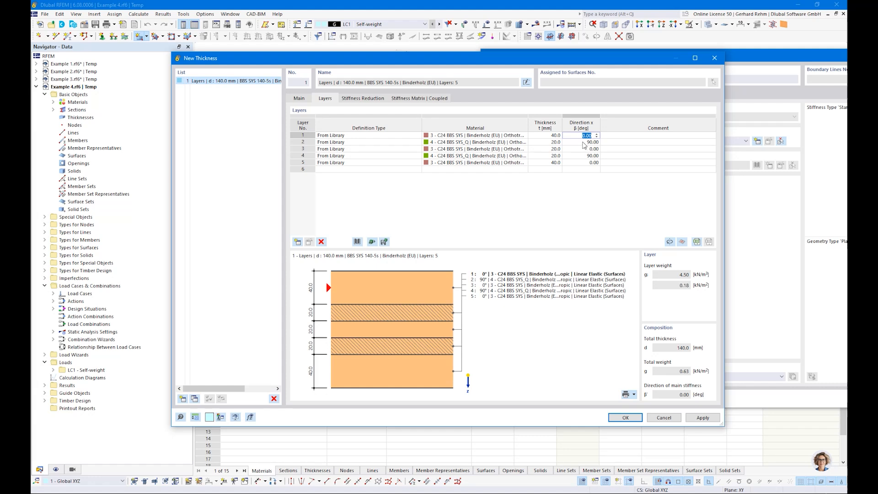
pyautogui.press('Down')
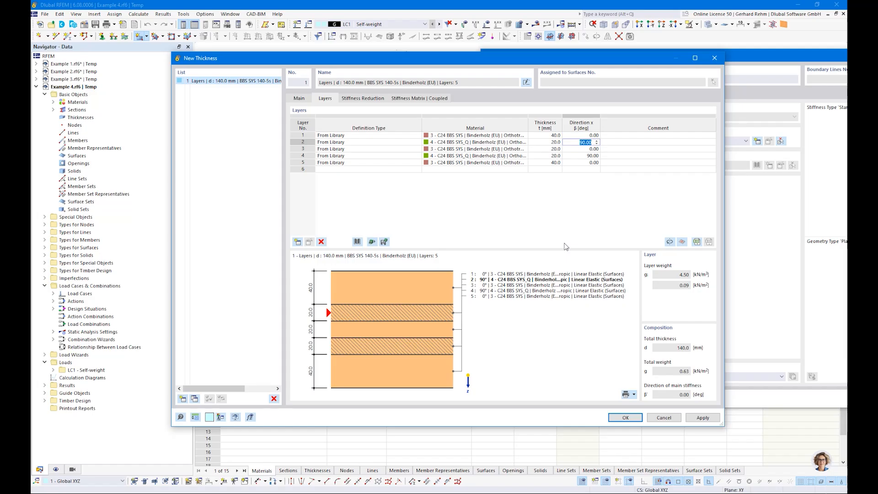
# - Accept the layered thickness and draw the rectangular surface from the origin to X 8 m, Y 1 m
pyautogui.click(625, 417)
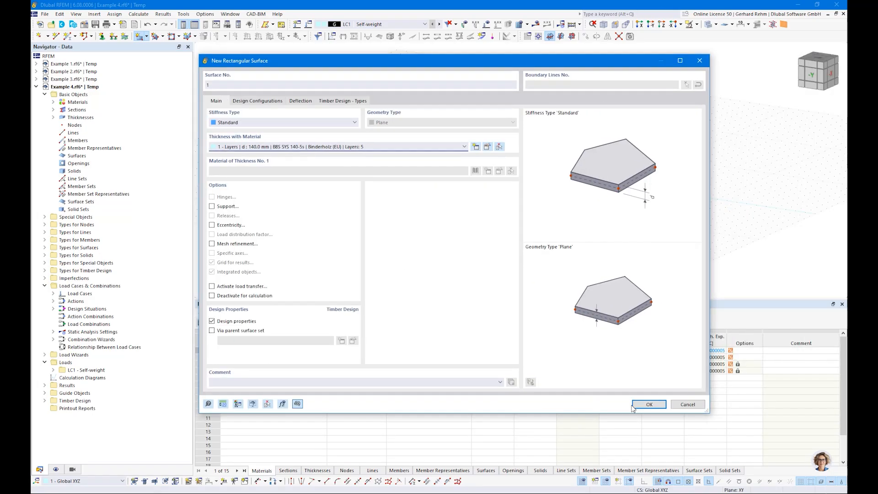
pyautogui.click(634, 406)
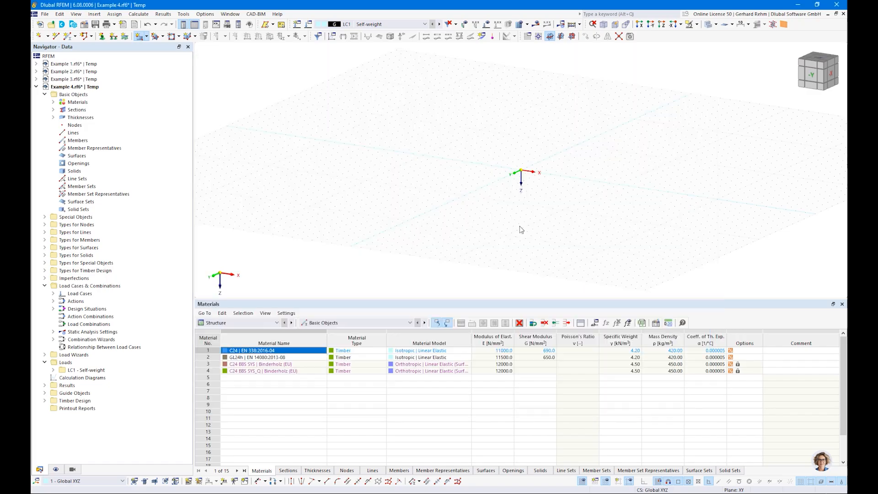
pyautogui.click(521, 170)
pyautogui.scroll(4, 560, 176)
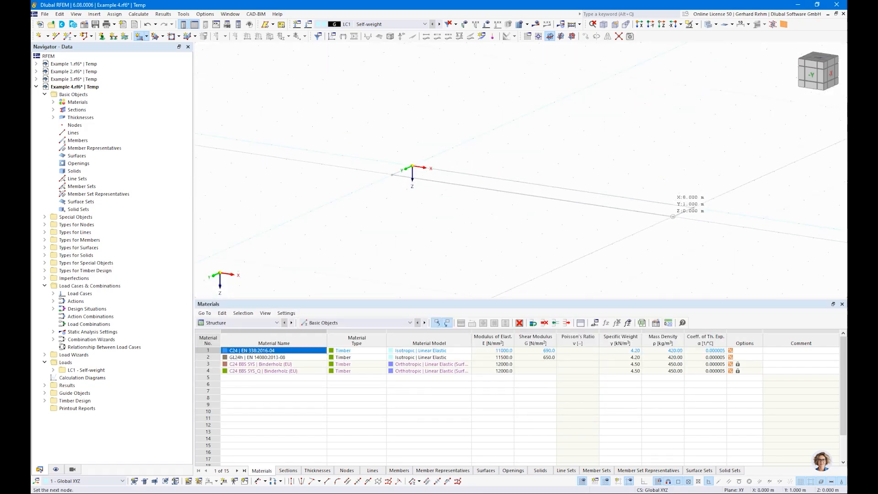
pyautogui.click(673, 216)
pyautogui.press('Escape')
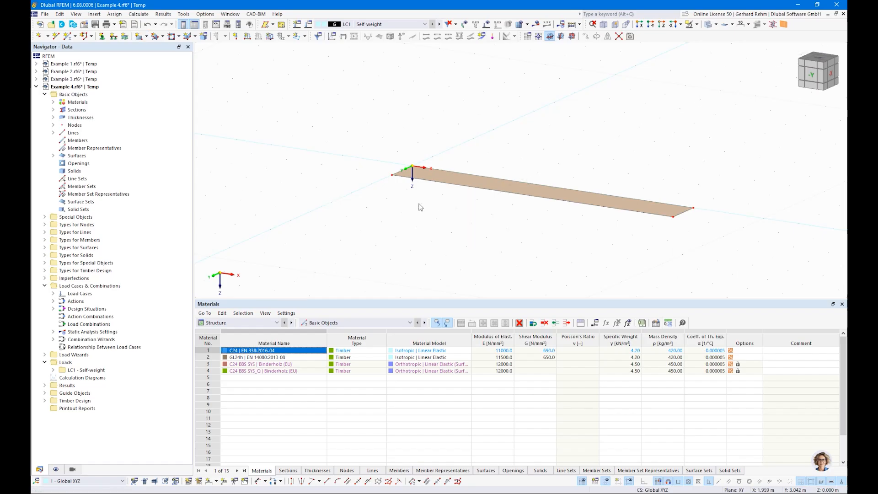
# - Toggle the surface's local axis system display and inspect the axes from above
pyautogui.rightClick(551, 197)
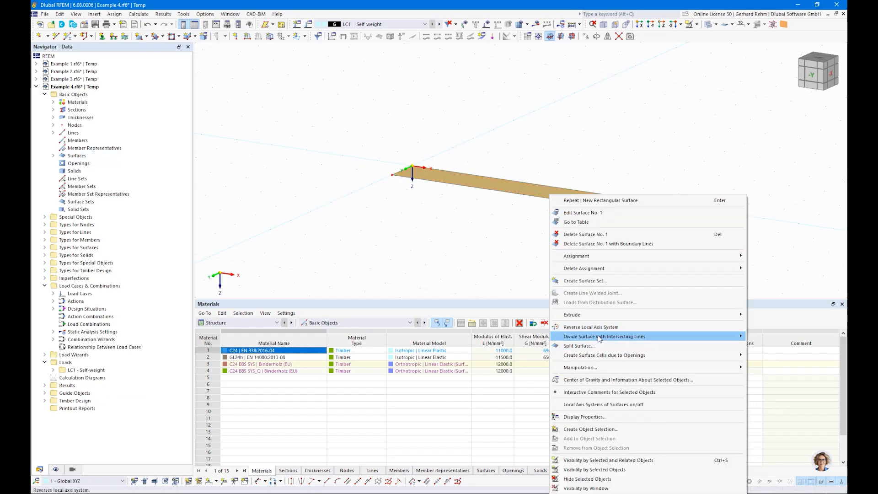
pyautogui.click(594, 404)
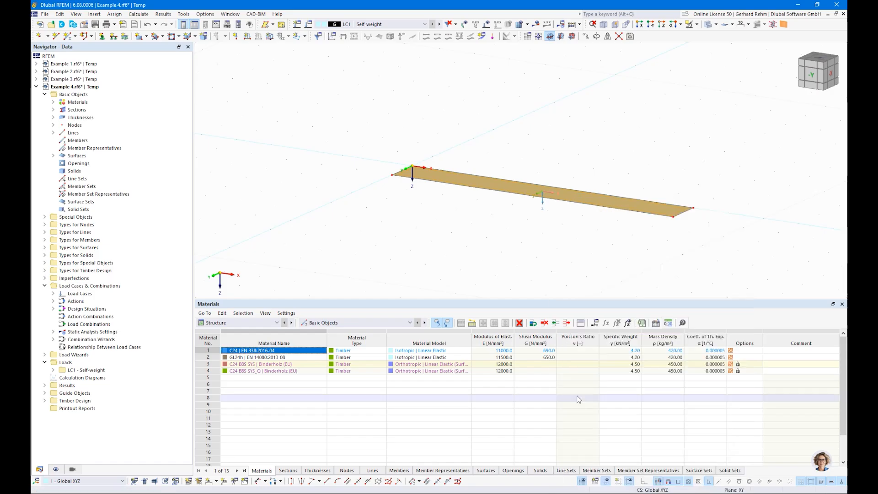
pyautogui.moveTo(505, 178); pyautogui.dragTo(534, 245, button='right')
pyautogui.click(489, 247)
pyautogui.scroll(3, 548, 197)
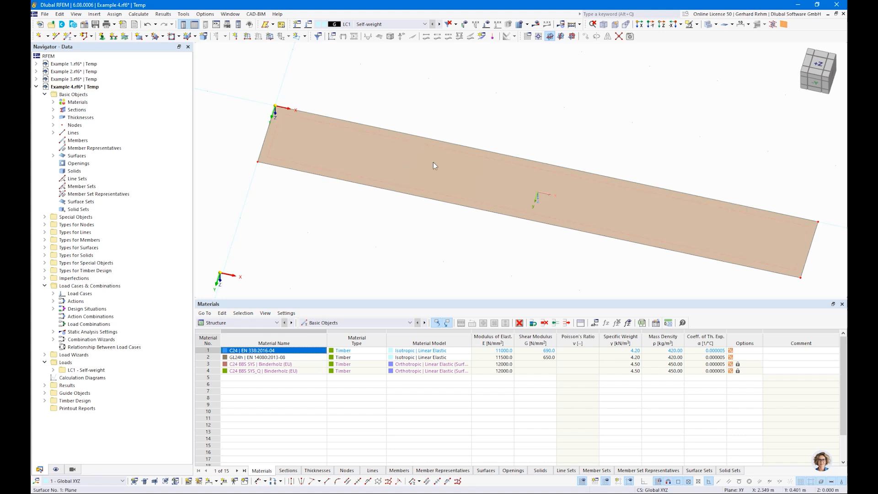
# - Display the surface's layer directions per layer with their indices
pyautogui.click(56, 469)
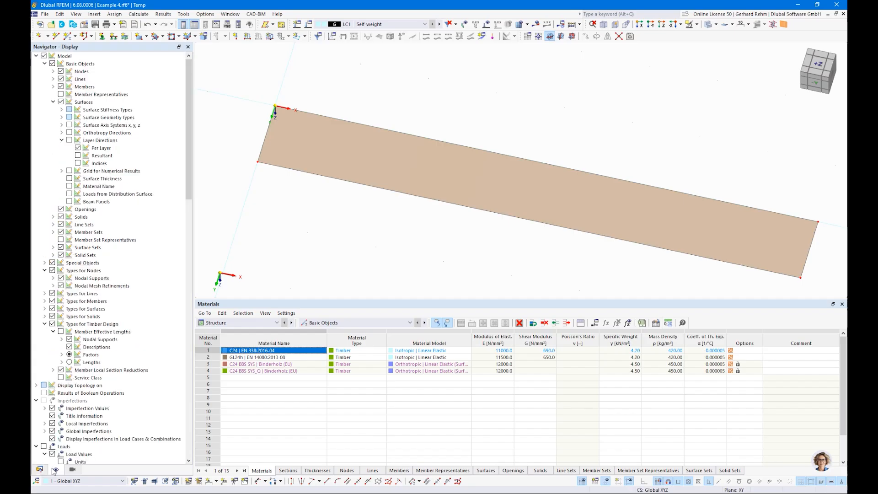
pyautogui.click(69, 141)
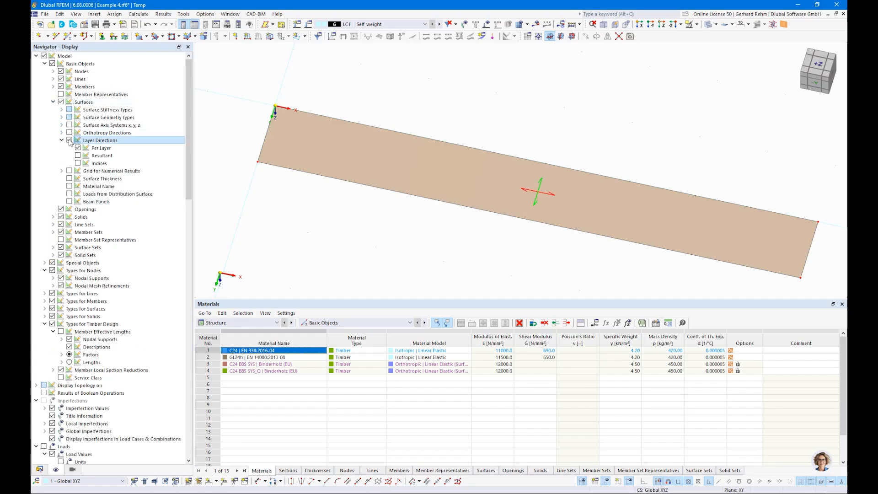
pyautogui.click(78, 163)
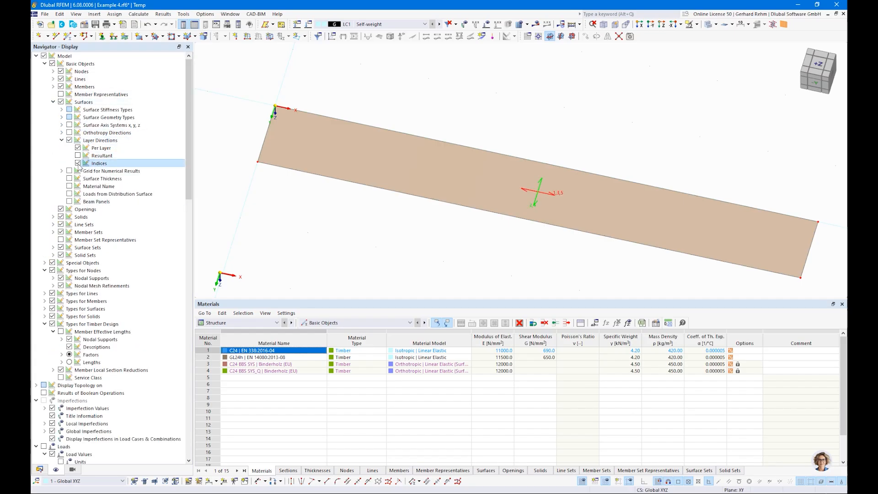
pyautogui.scroll(4, 572, 201)
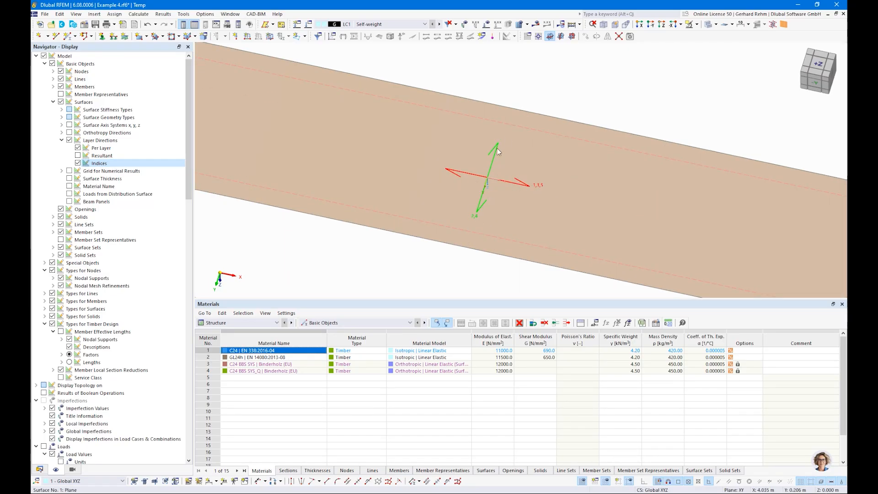
# - Change the layer directions display to the resultant only, without per-layer arrows and indices
pyautogui.click(78, 156)
pyautogui.click(77, 147)
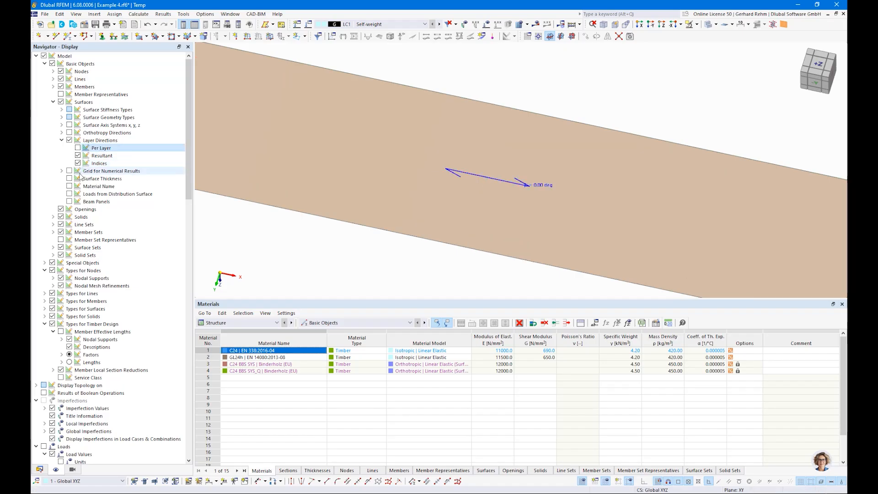
pyautogui.click(78, 163)
pyautogui.scroll(-2, 490, 163)
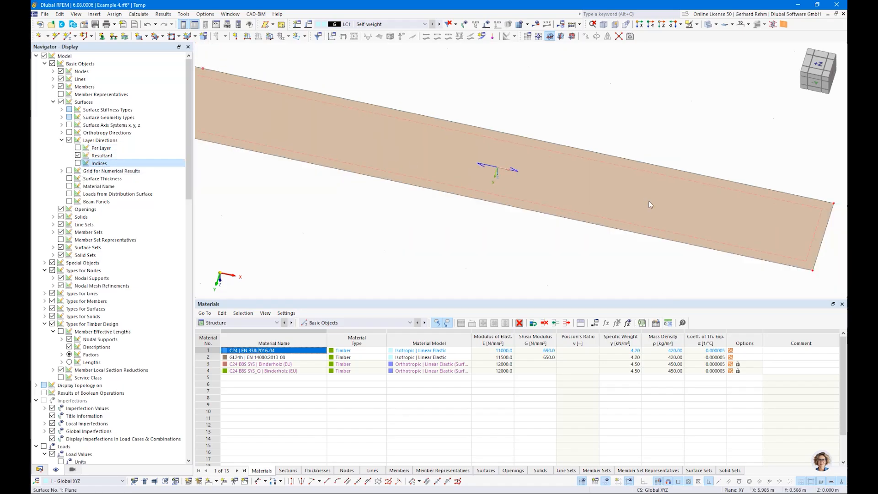
pyautogui.scroll(-2, 648, 204)
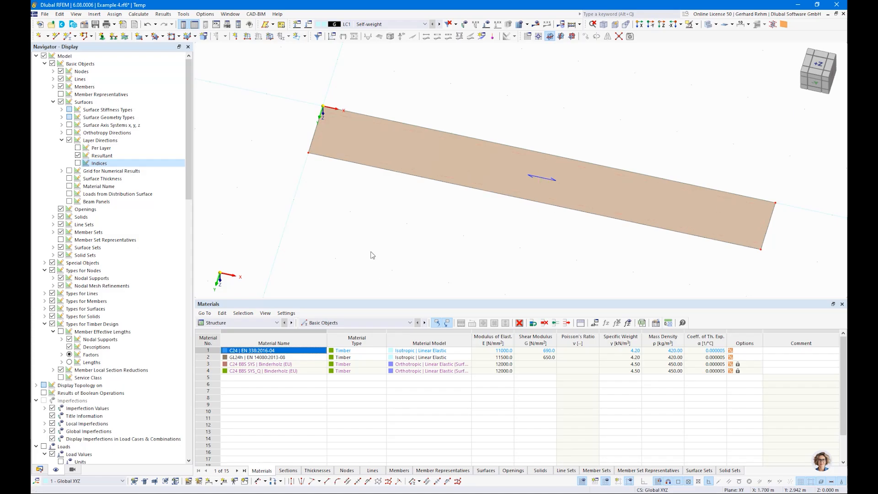
# - Draw a second rectangular surface with the same BBS SYS 140-5s thickness from X 0 m, Y -1 m to X 1 m, Y -8 m
pyautogui.scroll(-3, 354, 237)
pyautogui.click(140, 36)
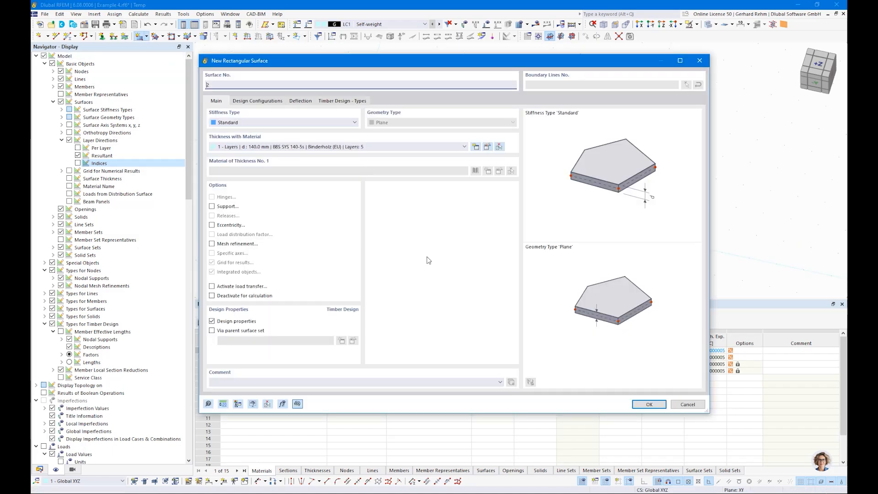
pyautogui.click(649, 404)
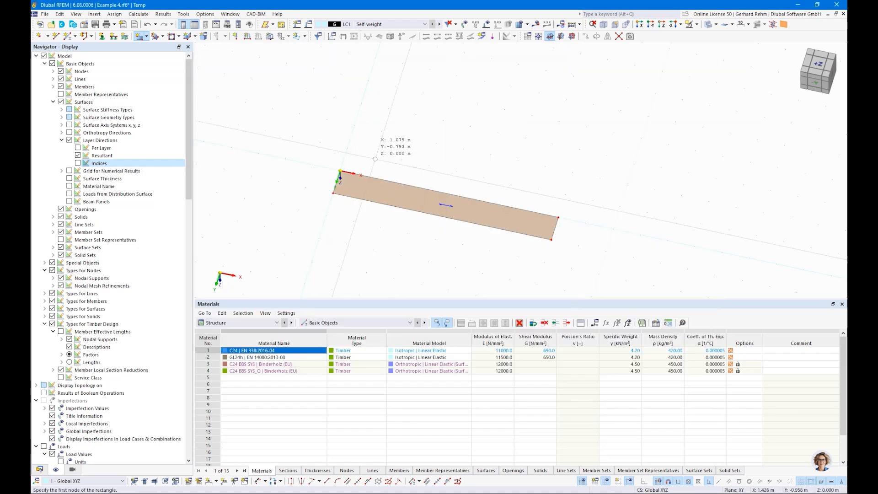
pyautogui.click(347, 147)
pyautogui.scroll(-3, 405, 127)
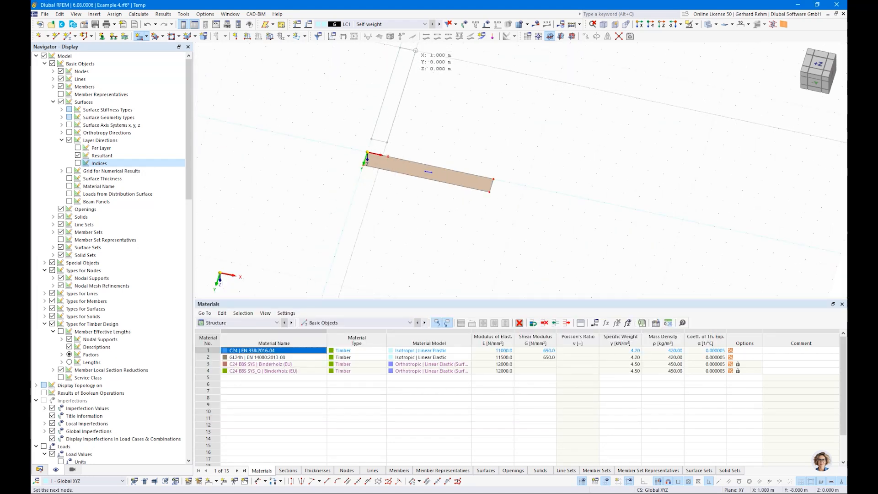
pyautogui.press('Escape')
# - Try a copy of the second surface's BBS SYS 140-5s thickness with layer 1 oriented at 90°
pyautogui.scroll(4, 394, 98)
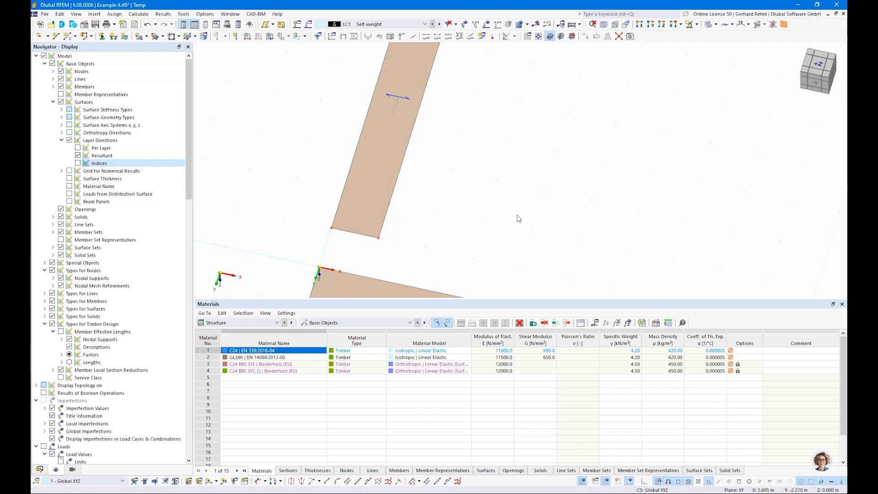
pyautogui.scroll(-2, 487, 174)
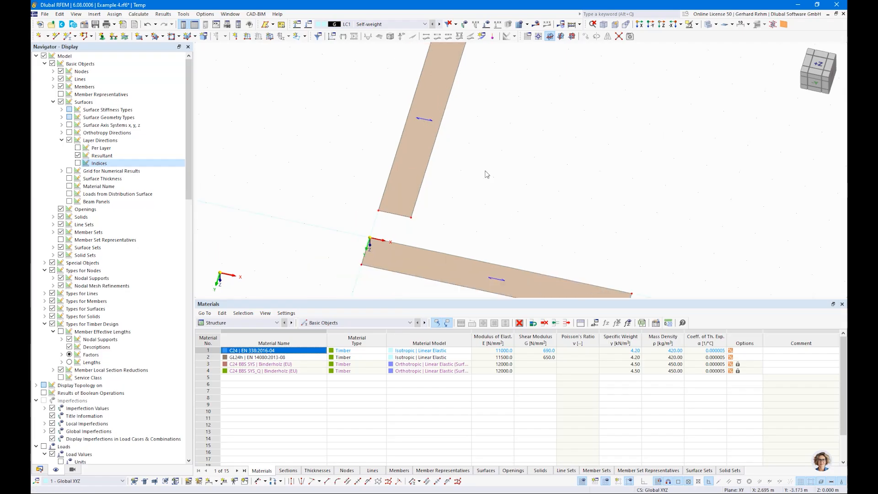
pyautogui.doubleClick(421, 163)
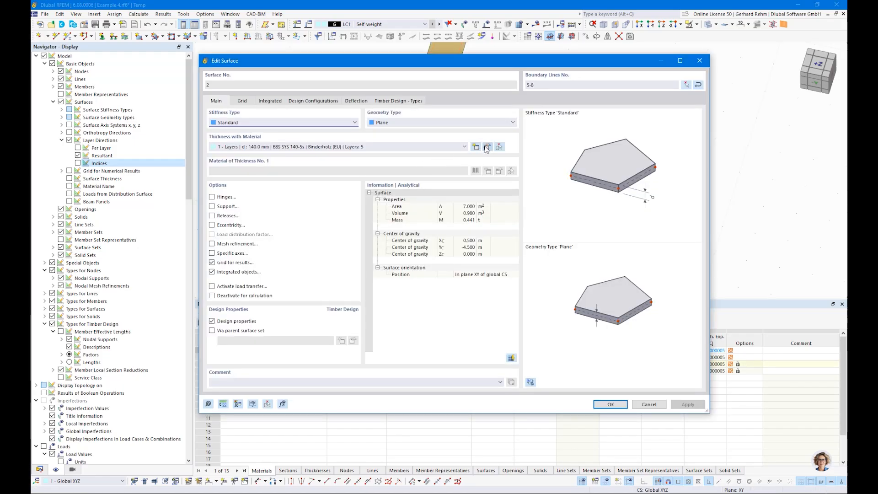
pyautogui.click(486, 147)
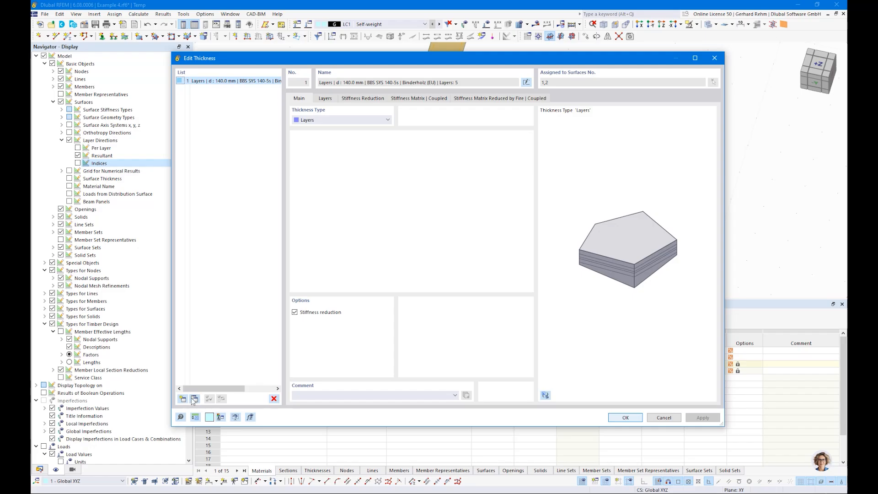
pyautogui.click(193, 399)
pyautogui.click(327, 100)
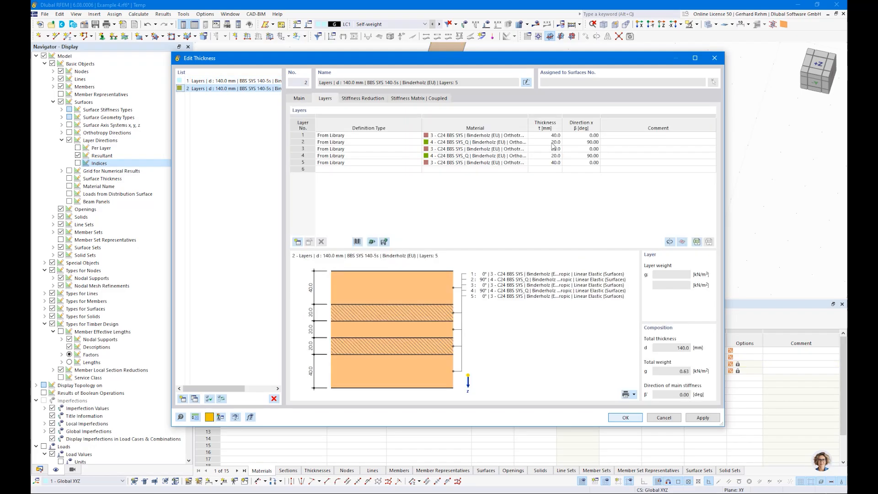
pyautogui.click(580, 135)
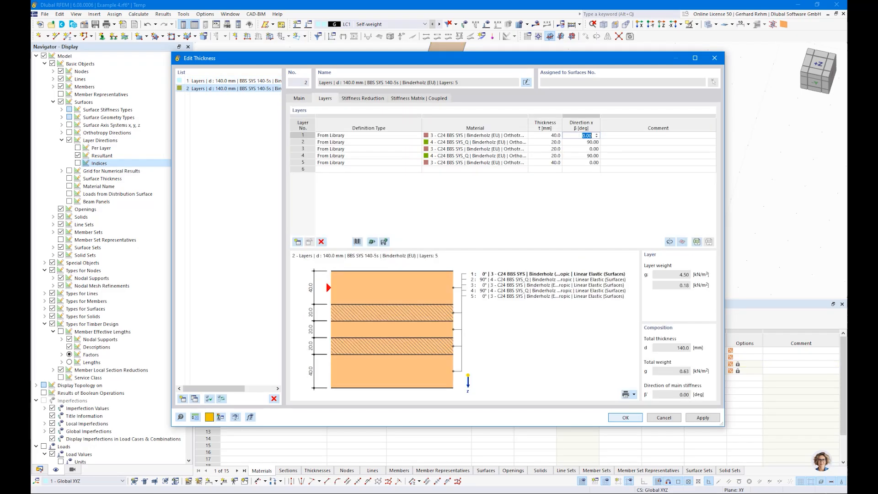
pyautogui.write('90')
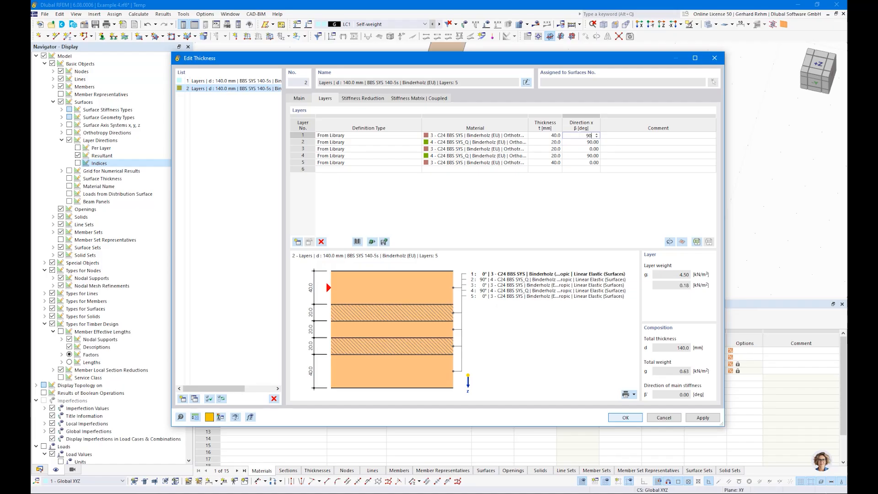
pyautogui.press('Return')
pyautogui.press('Return')
pyautogui.press('Return')
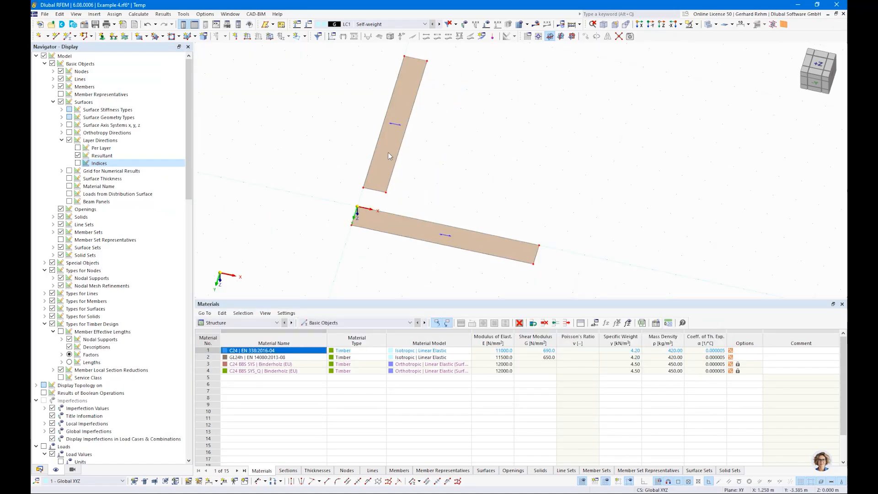
# - Give the second surface specific axes with the input axes rotated by an angle of 90°
pyautogui.doubleClick(386, 153)
pyautogui.moveTo(352, 66); pyautogui.dragTo(613, 77)
pyautogui.click(473, 264)
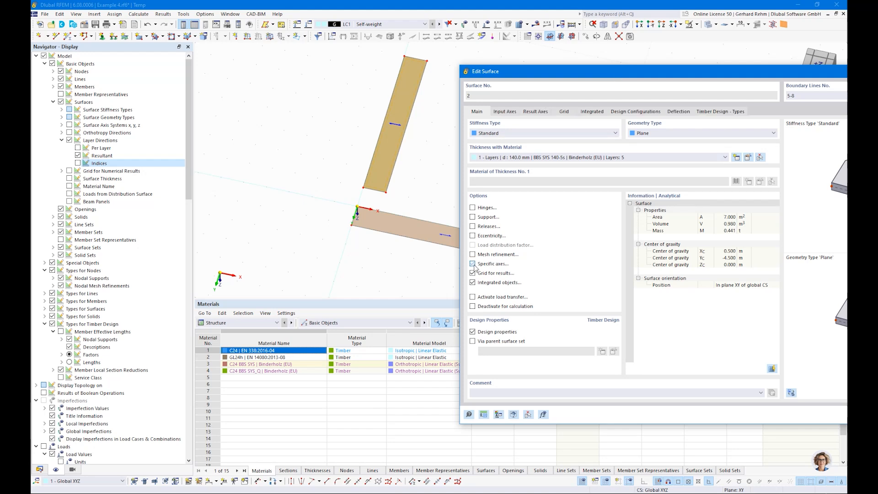
pyautogui.click(505, 113)
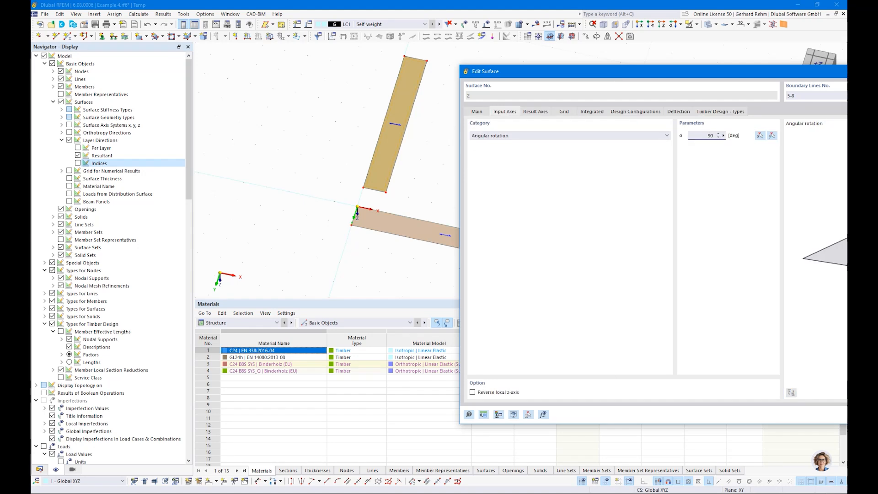
pyautogui.press('Return')
pyautogui.click(355, 144)
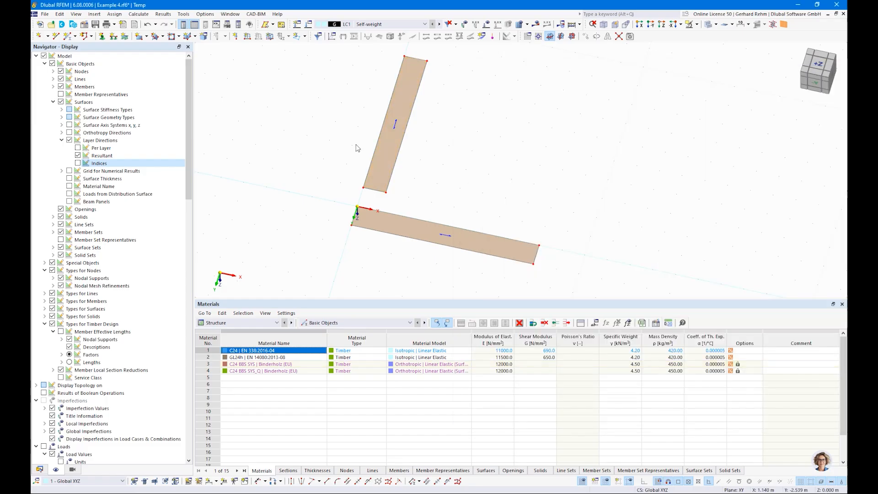
# - Delete the second surface, leaving only the surface that runs along the X axis
pyautogui.keyDown('ctrl'); pyautogui.moveTo(322, 194); pyautogui.dragTo(336, 206, button='middle'); pyautogui.keyUp('ctrl')
pyautogui.moveTo(412, 221); pyautogui.dragTo(331, 55)
pyautogui.press('Delete')
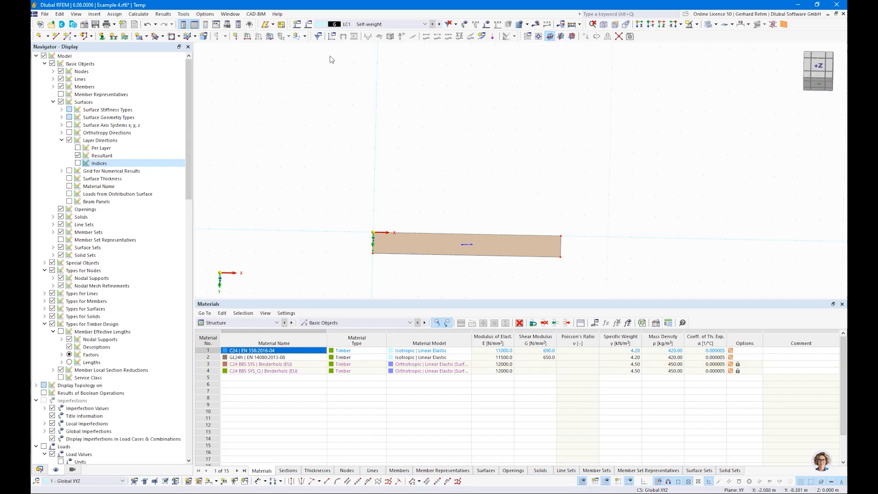
# - Draw a single line 1 m long across the surface at mid-length, starting at X 4 m, Y 0 m
pyautogui.click(56, 36)
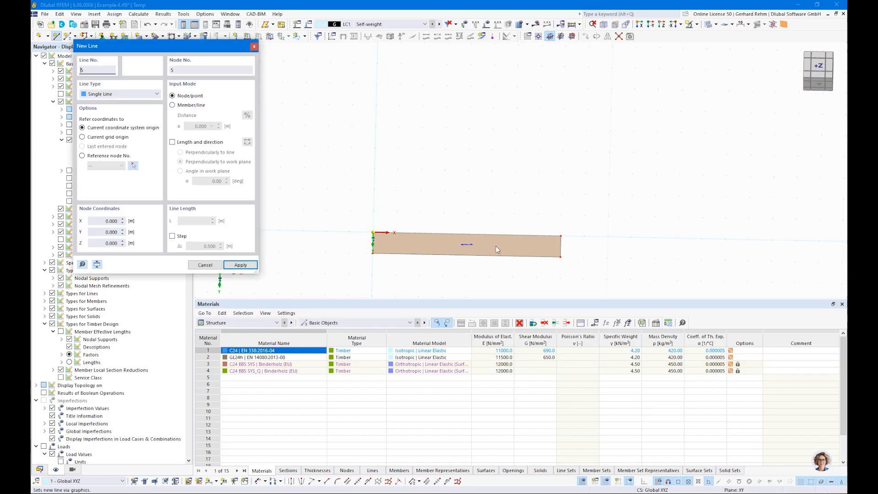
pyautogui.click(466, 234)
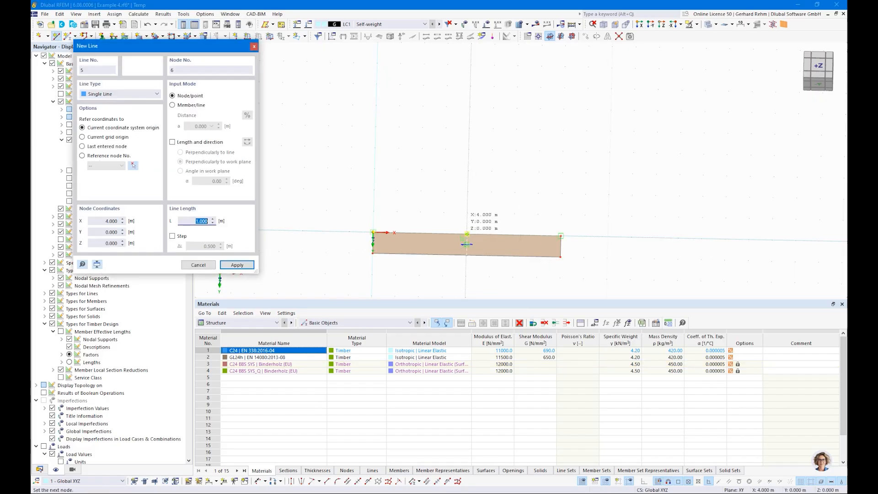
pyautogui.click(466, 255)
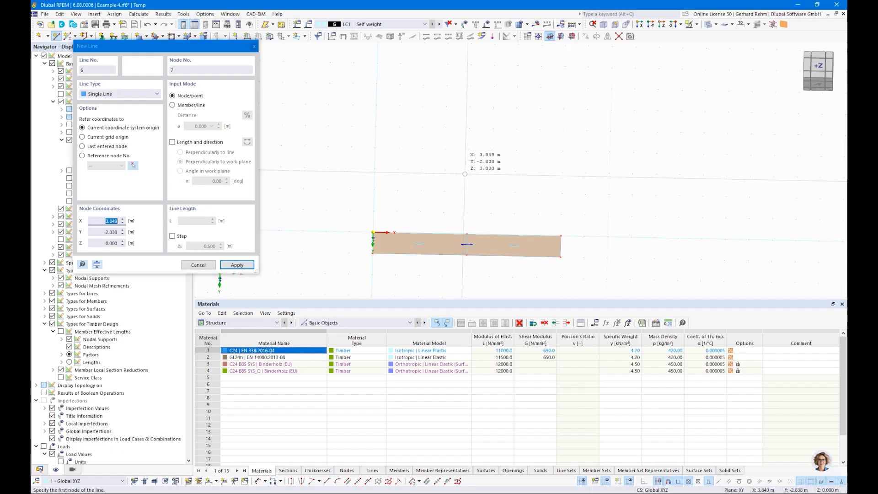
pyautogui.press('Escape')
# - Assign a line support to the surface's two end edges and the transverse line at mid-length
pyautogui.click(113, 36)
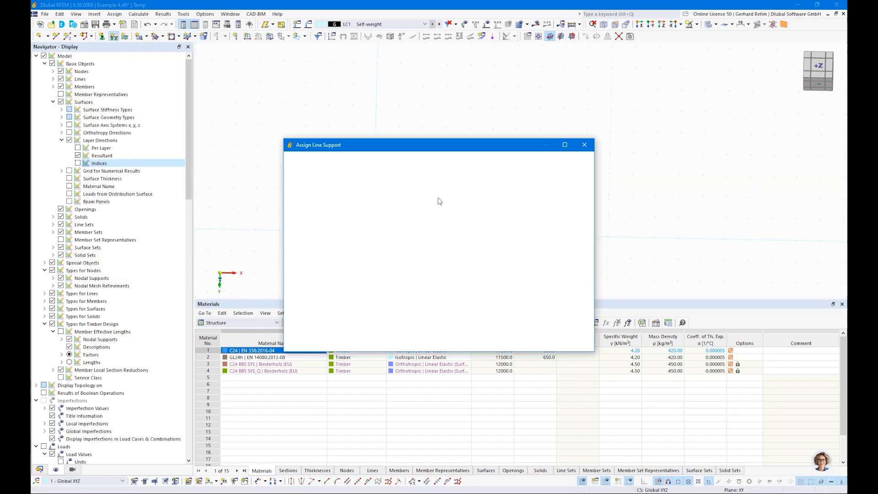
pyautogui.click(495, 343)
pyautogui.moveTo(342, 191); pyautogui.dragTo(412, 293)
pyautogui.moveTo(432, 193); pyautogui.dragTo(492, 295)
pyautogui.moveTo(530, 202); pyautogui.dragTo(590, 293)
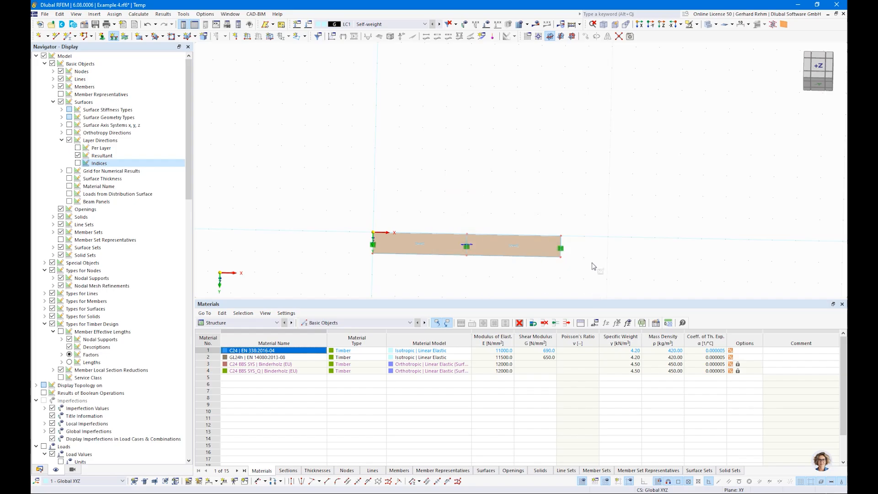
# - Reduce the graphical spacing of the line support symbols and inspect the supports in an oblique view
pyautogui.rightClick(561, 248)
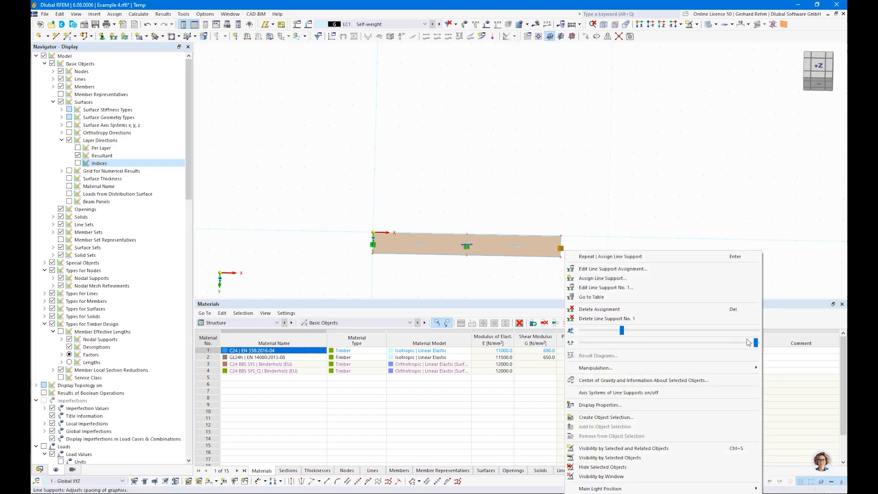
pyautogui.moveTo(754, 343); pyautogui.dragTo(648, 343)
pyautogui.click(448, 269)
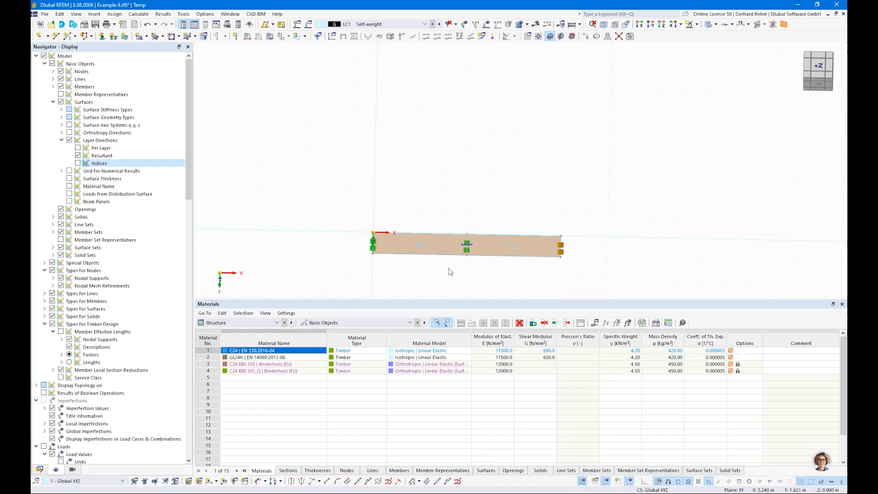
pyautogui.keyDown('ctrl'); pyautogui.moveTo(357, 267); pyautogui.dragTo(402, 221, button='middle'); pyautogui.keyUp('ctrl')
pyautogui.scroll(6, 379, 274)
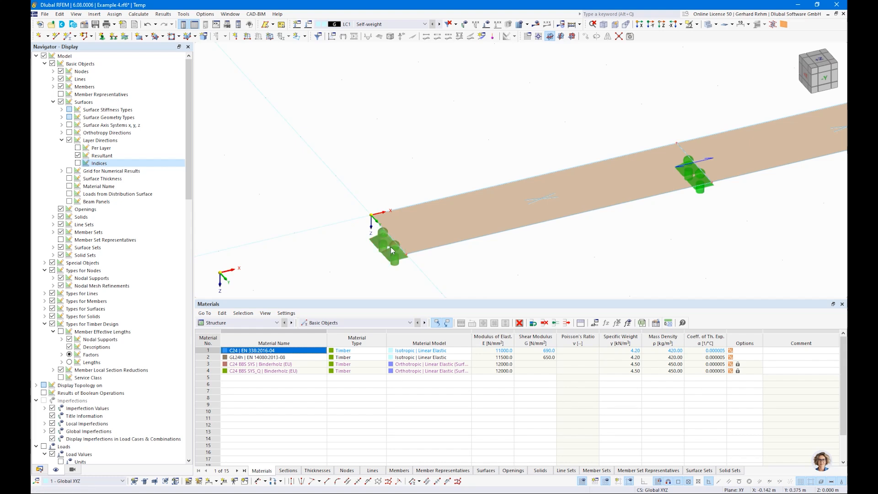
pyautogui.scroll(-3, 388, 259)
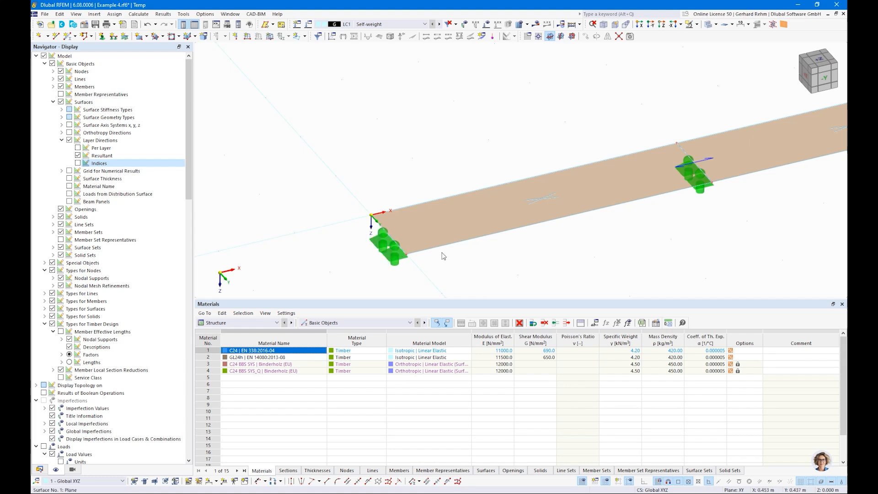
pyautogui.scroll(-2, 430, 242)
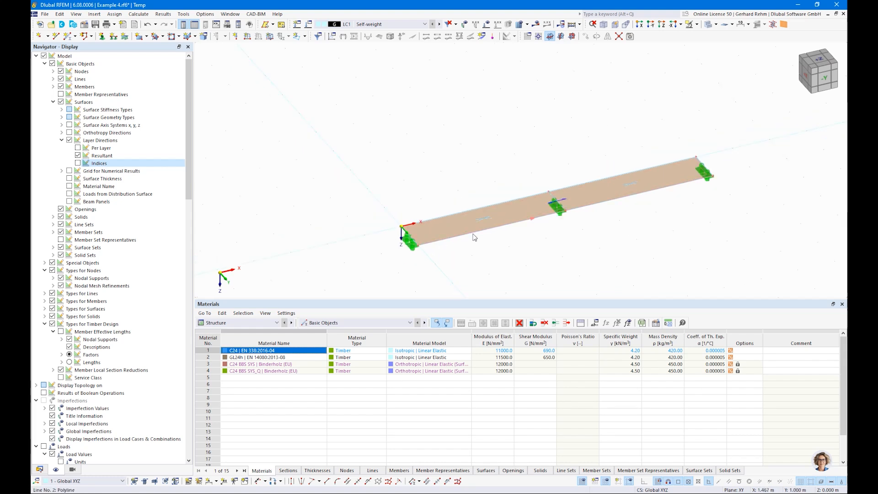
pyautogui.keyDown('ctrl'); pyautogui.moveTo(581, 250); pyautogui.dragTo(508, 259, button='middle'); pyautogui.keyUp('ctrl')
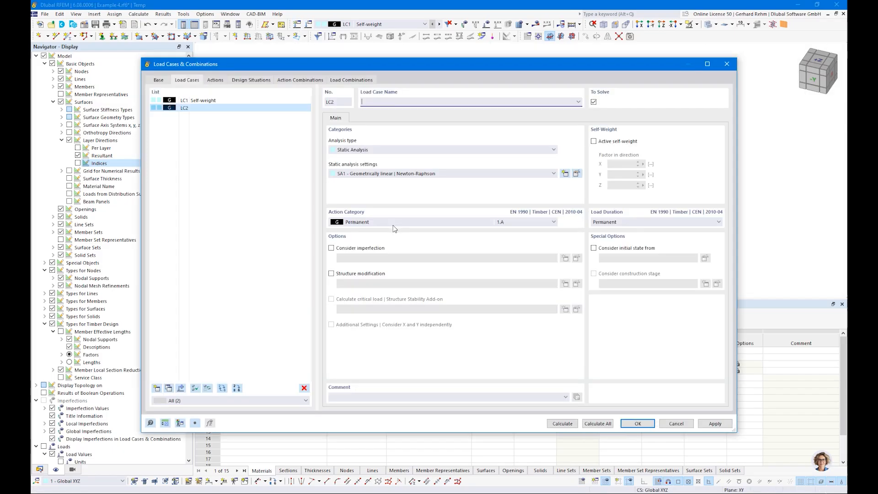
# - Name load case LC2 Imposed Load 1 and set its action category to imposed loads category A: domestic, residential areas
pyautogui.click(579, 101)
pyautogui.click(396, 115)
pyautogui.click(400, 223)
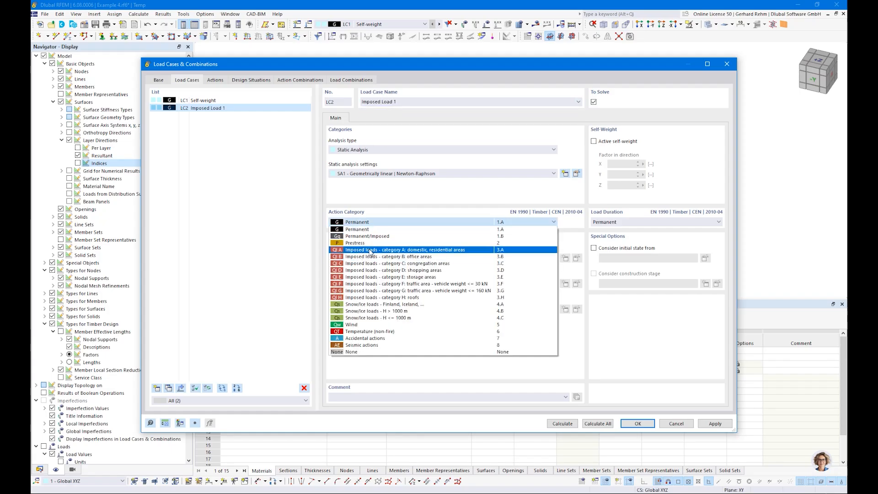
pyautogui.click(370, 251)
# - Copy Imposed Load 1 as load case LC3 and rename it Imposed Load 2
pyautogui.click(168, 388)
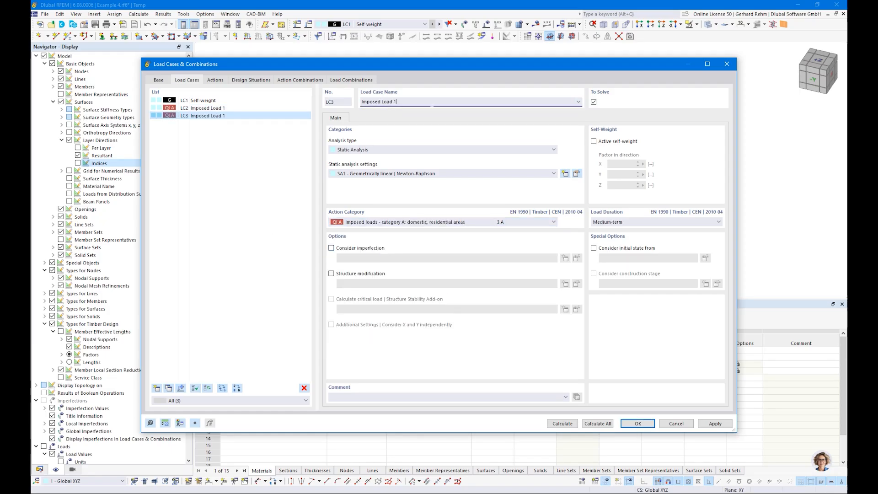
pyautogui.press('BackSpace')
pyautogui.write('2')
pyautogui.click(636, 423)
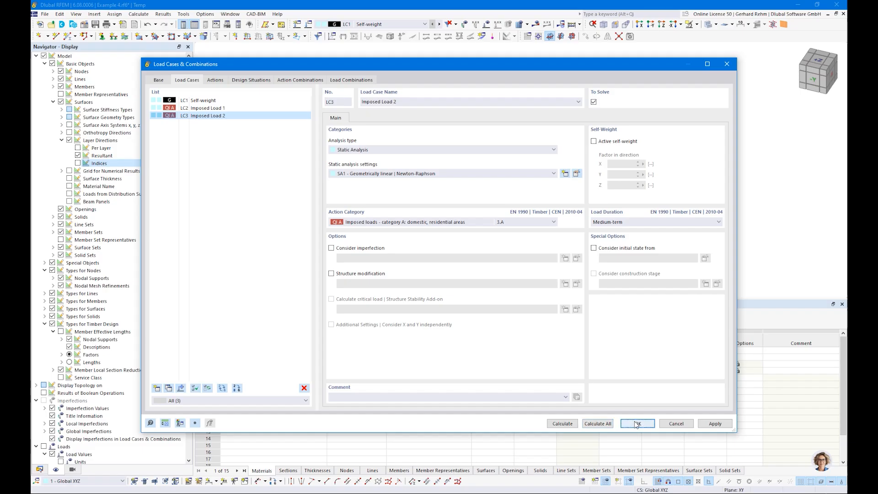
# - Apply a uniform surface load in the global Z direction to the CLT surface in load case LC1 Self-weight
pyautogui.click(382, 24)
pyautogui.click(366, 32)
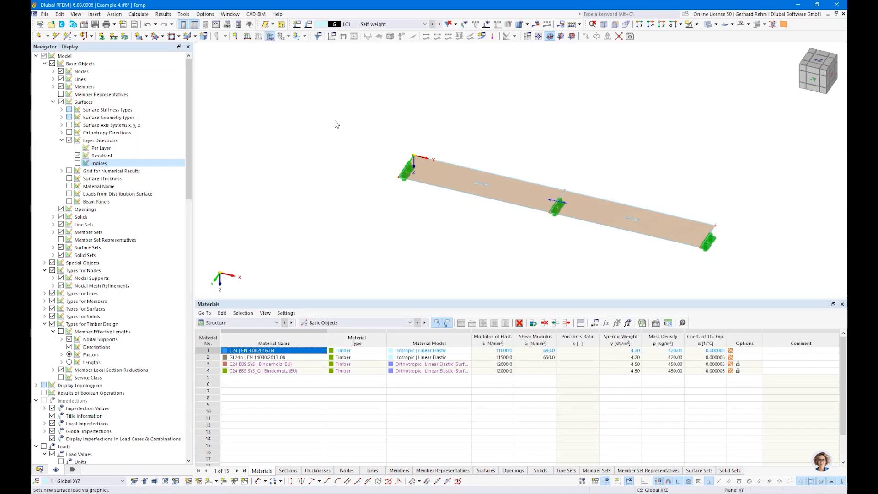
pyautogui.click(350, 158)
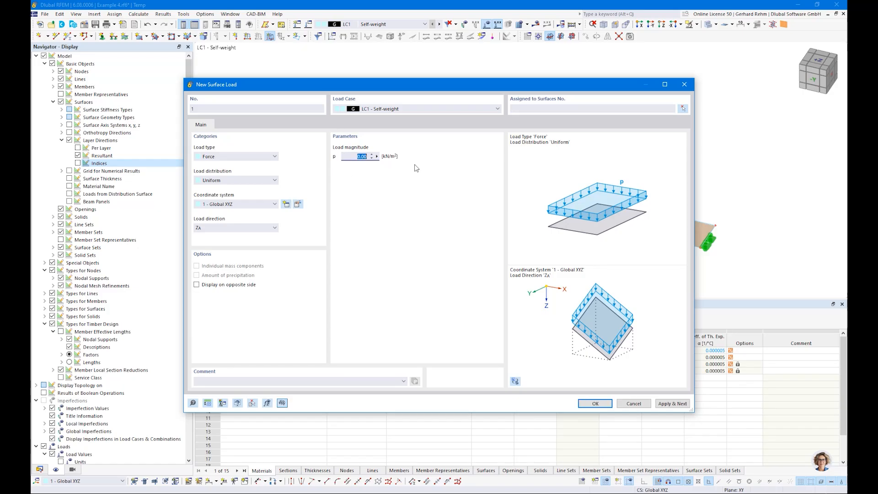
pyautogui.click(595, 403)
pyautogui.click(157, 133)
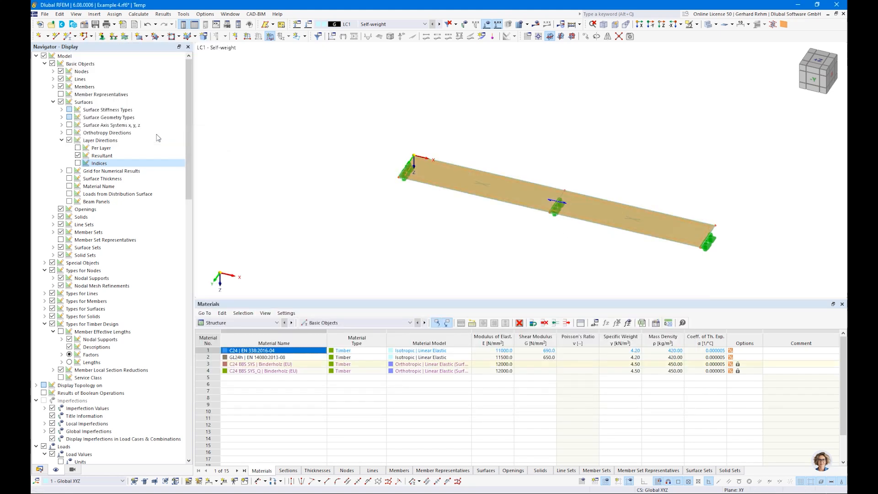
# - In load case LC2 Imposed Load 1, define a uniform free rectangular load of 2.80 kN/m² assigned to surface 1
pyautogui.click(439, 24)
pyautogui.scroll(2, 476, 221)
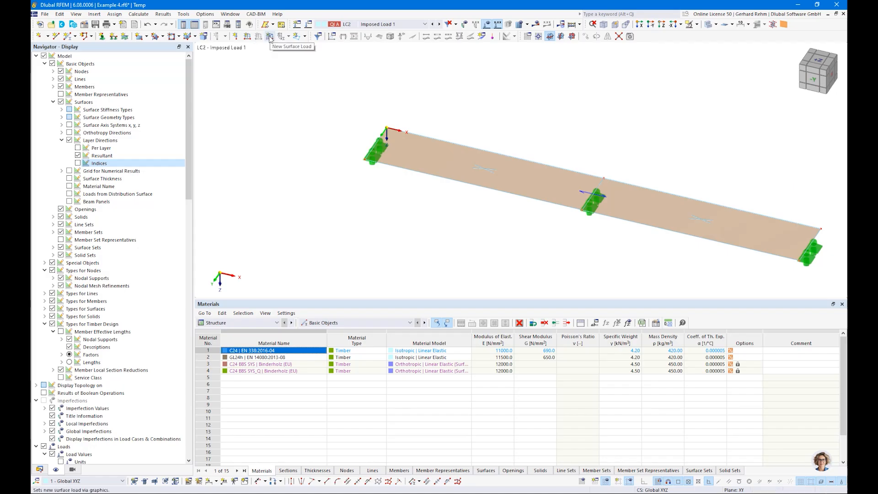
pyautogui.click(304, 36)
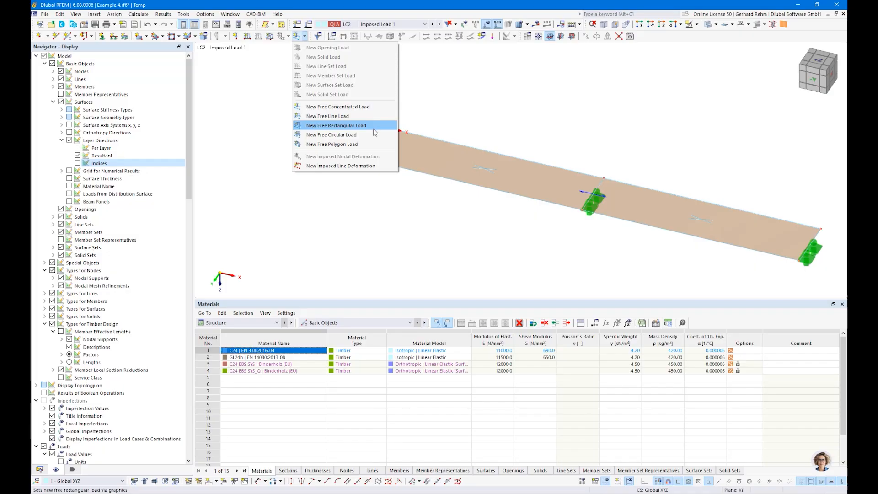
pyautogui.click(350, 126)
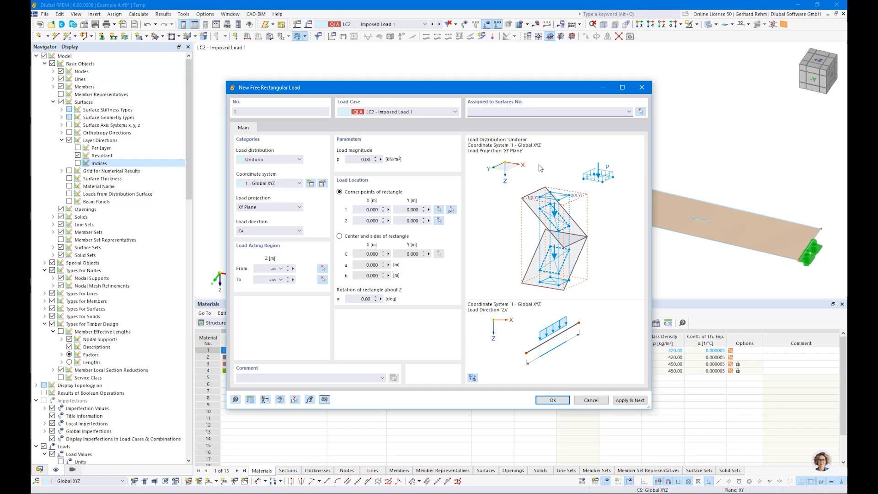
pyautogui.click(640, 111)
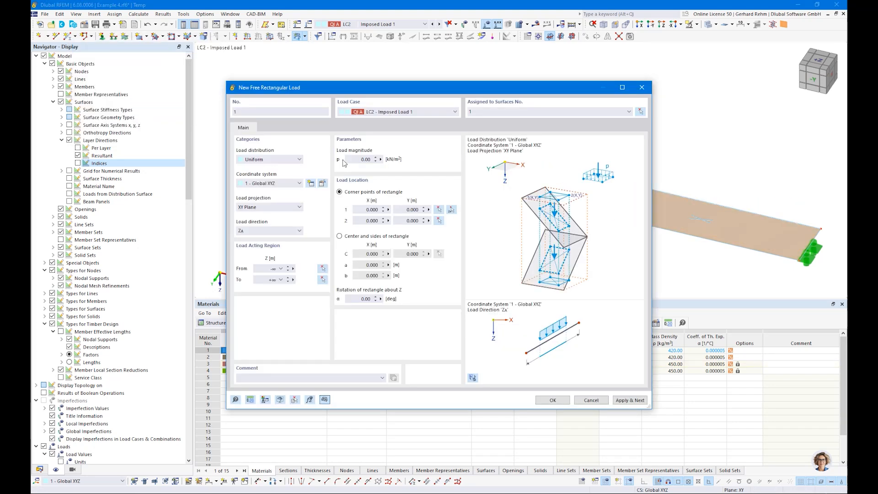
pyautogui.click(365, 159)
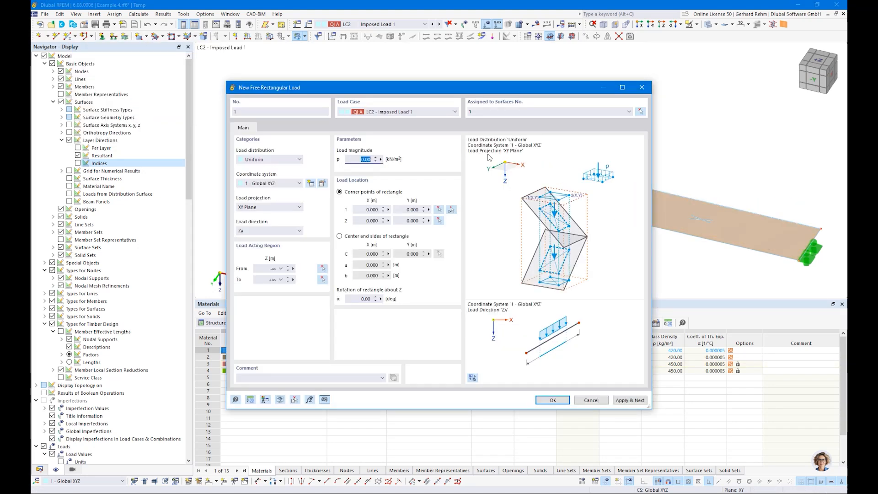
pyautogui.press('Tab')
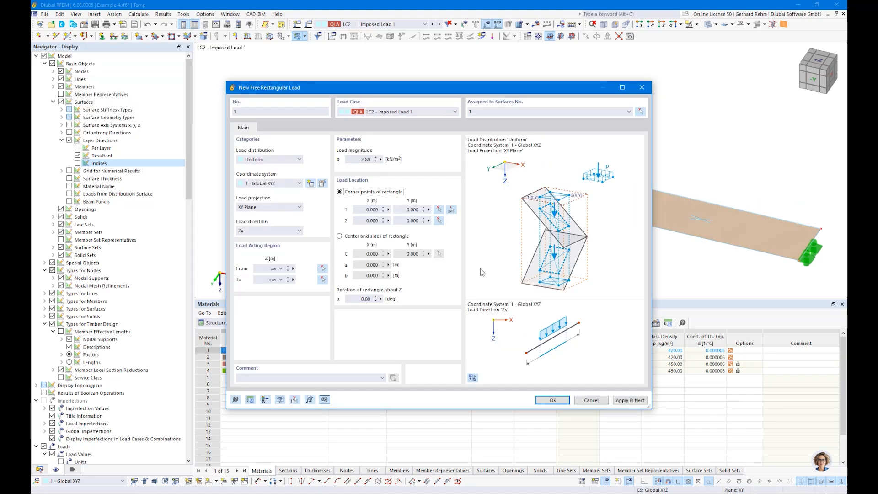
# - Locate the load rectangle over the first span, from corner X 0.000, Y 1.000 to corner X 4.000, Y 0.000 m
pyautogui.click(451, 211)
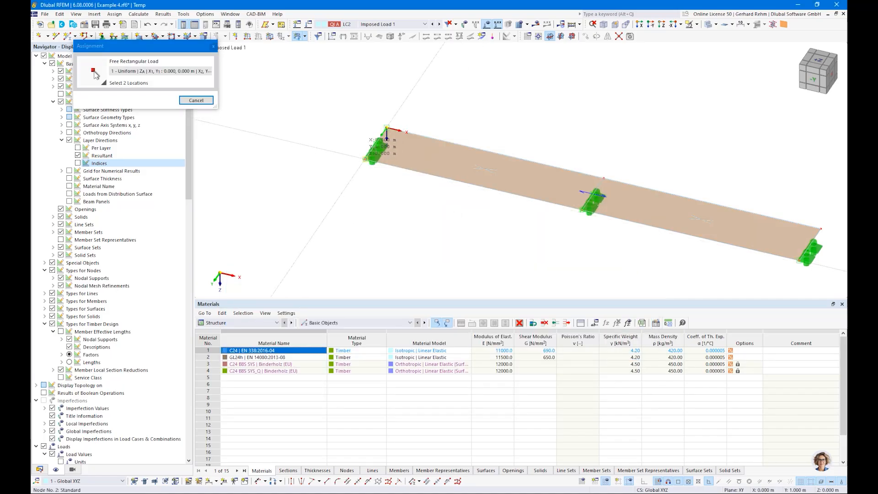
pyautogui.click(604, 178)
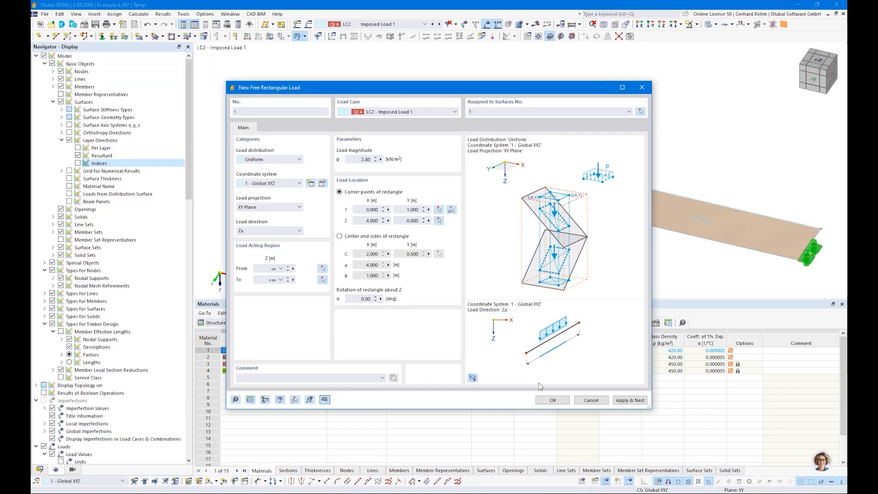
pyautogui.click(552, 400)
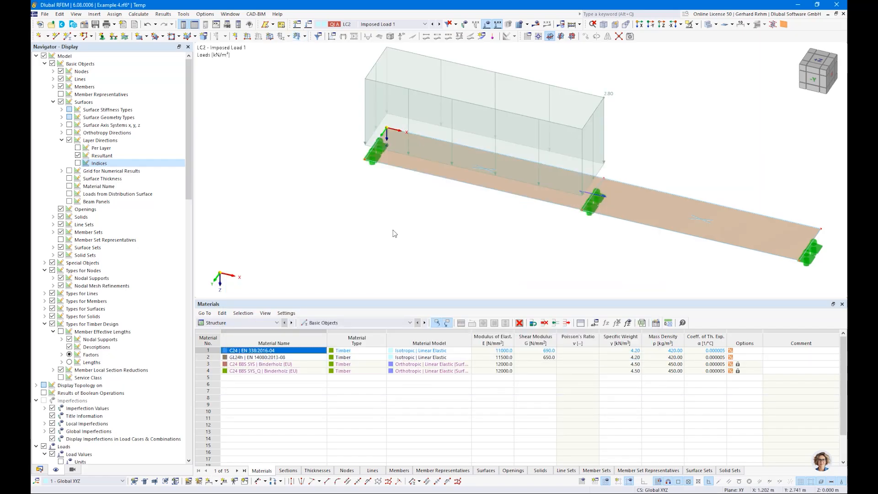
# - Copy the free rectangular load into load case LC3 Imposed Load 2 with zero displacement
pyautogui.scroll(-1, 392, 234)
pyautogui.keyDown('ctrl'); pyautogui.moveTo(392, 233); pyautogui.dragTo(442, 206, button='middle'); pyautogui.keyUp('ctrl')
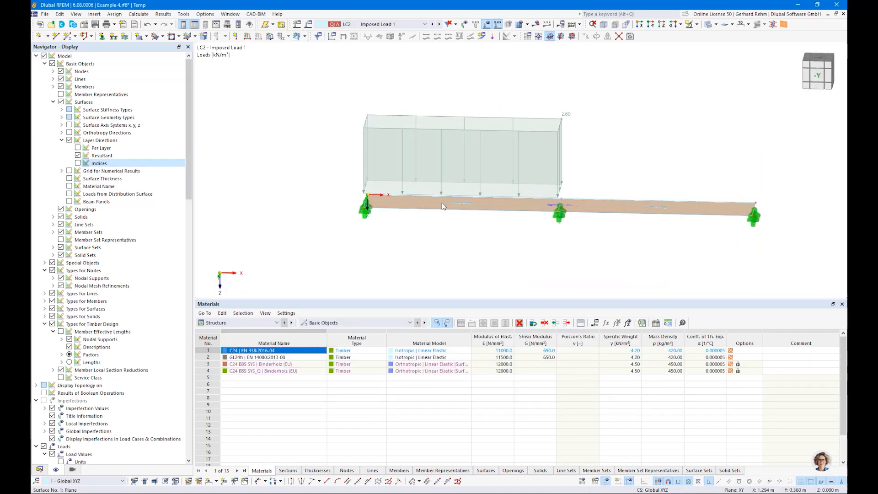
pyautogui.click(519, 132)
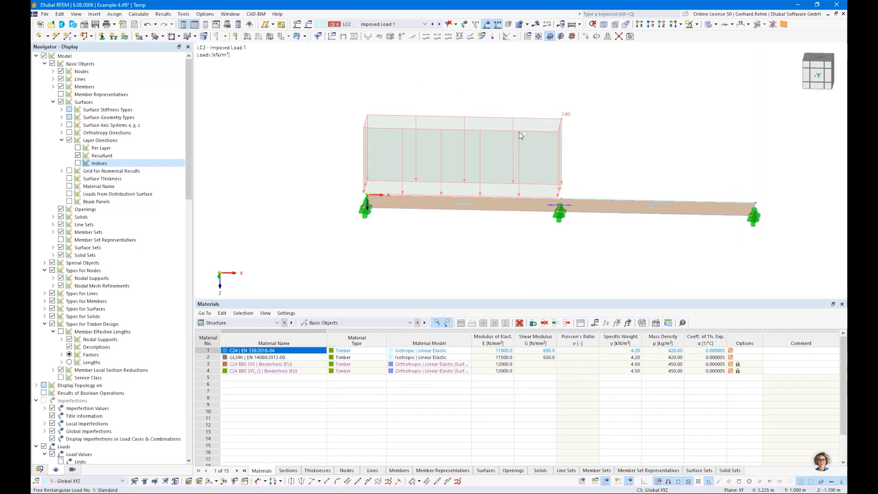
pyautogui.click(440, 25)
pyautogui.hotkey('ctrl', 'v')
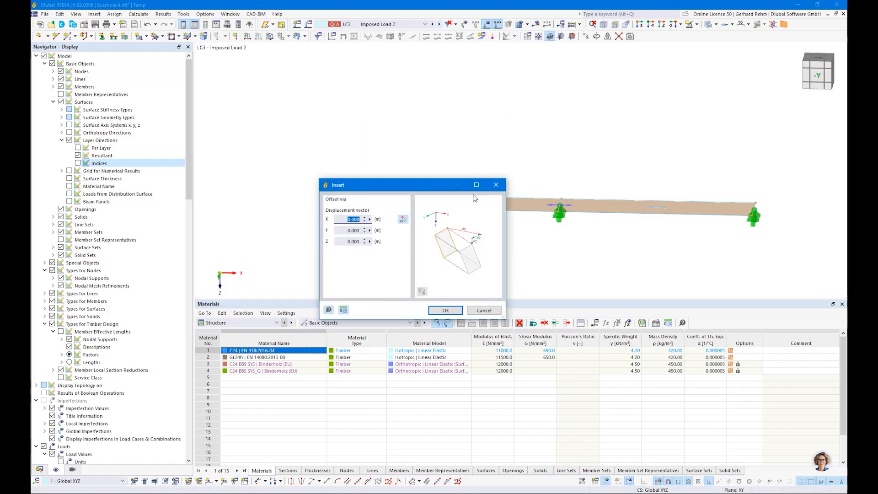
pyautogui.click(445, 310)
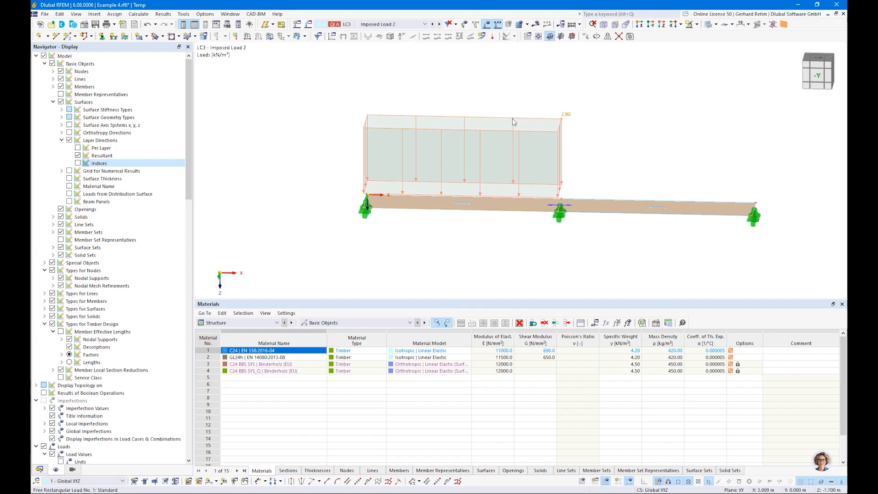
# - Relocate the LC3 load rectangle to the second span, from X 4.000, Y 1.000 to X 8.000, Y 0.000 m
pyautogui.doubleClick(513, 121)
pyautogui.click(454, 211)
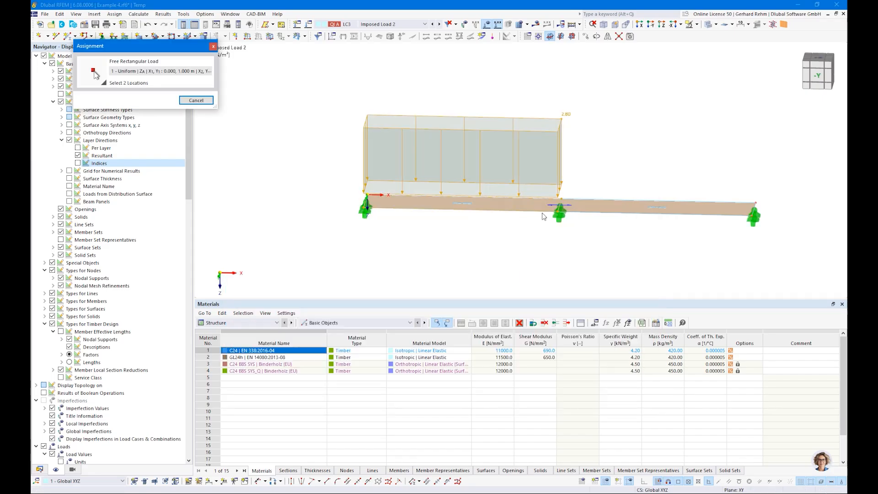
pyautogui.click(559, 206)
pyautogui.click(756, 203)
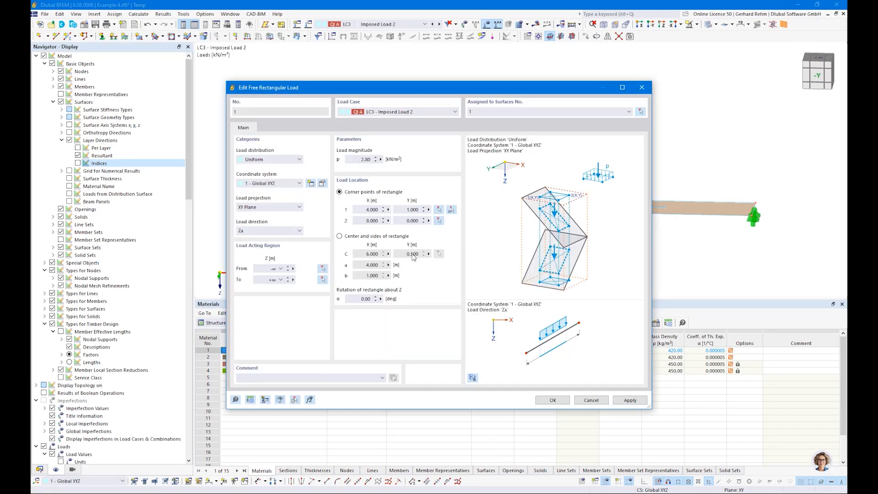
pyautogui.click(549, 400)
pyautogui.keyDown('ctrl'); pyautogui.moveTo(576, 272); pyautogui.dragTo(543, 282, button='middle'); pyautogui.keyUp('ctrl')
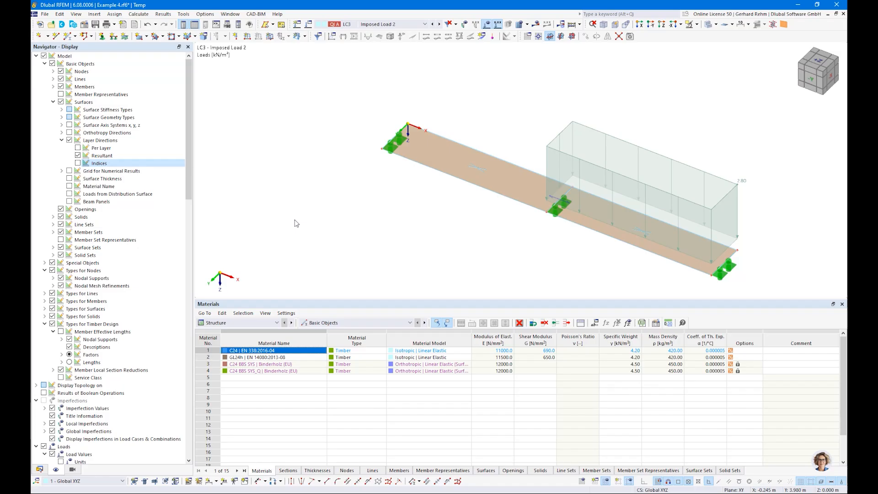
# - Generate the finite element mesh of the CLT surface and inspect it around the left line support
pyautogui.click(131, 16)
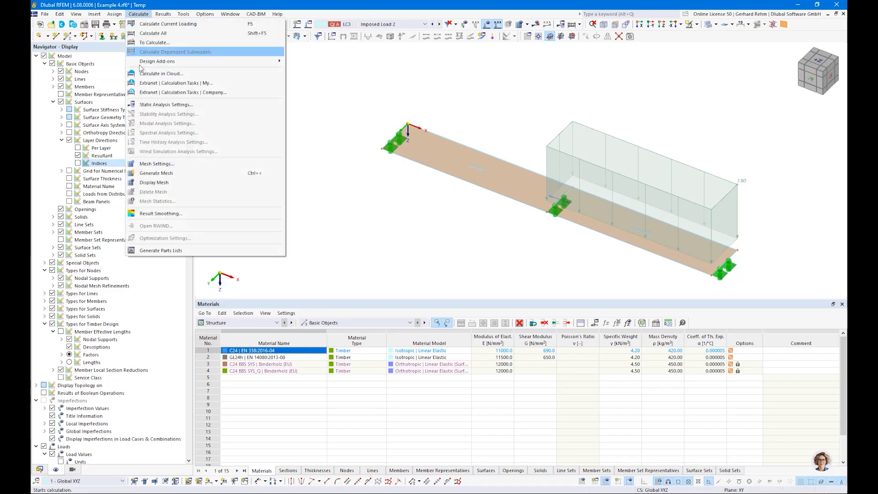
pyautogui.click(154, 173)
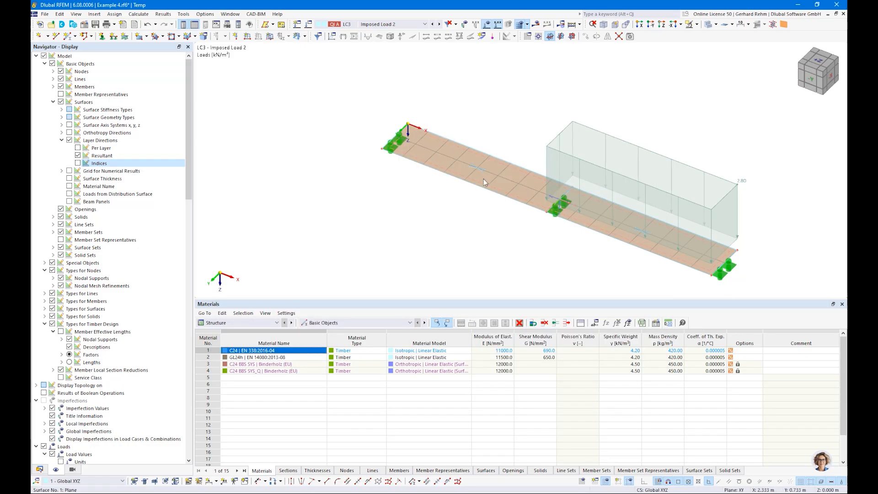
pyautogui.keyDown('ctrl'); pyautogui.moveTo(343, 176); pyautogui.dragTo(373, 206, button='middle'); pyautogui.keyUp('ctrl')
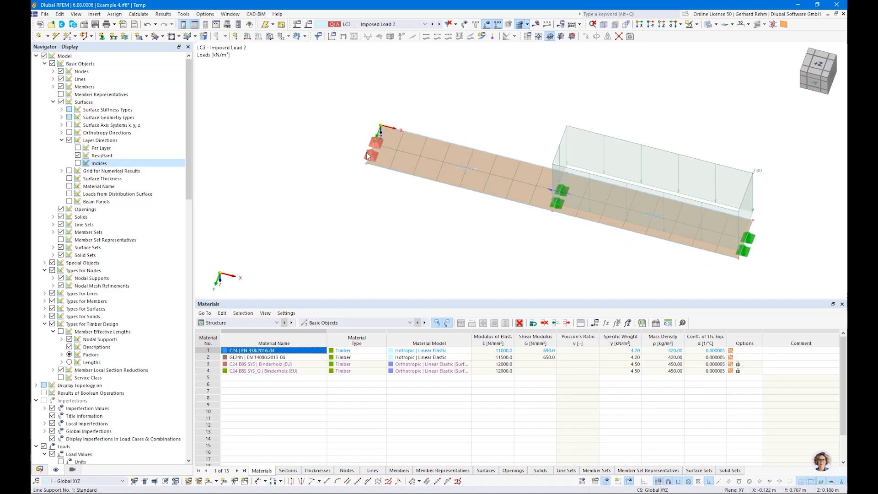
pyautogui.moveTo(387, 134)
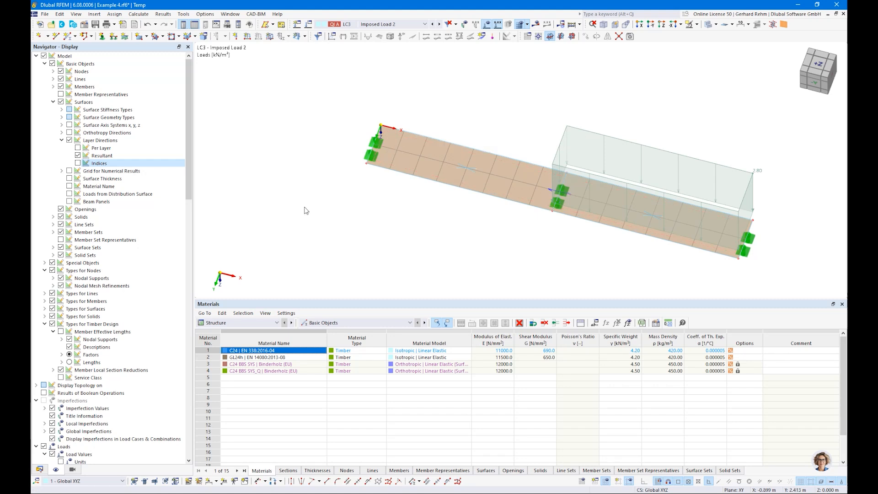
# - Set the target finite element length to 0.2 m in the mesh settings and refresh the surface mesh
pyautogui.click(139, 14)
pyautogui.click(157, 169)
pyautogui.doubleClick(298, 129)
pyautogui.write('0,2')
pyautogui.click(494, 406)
pyautogui.click(138, 14)
pyautogui.click(162, 164)
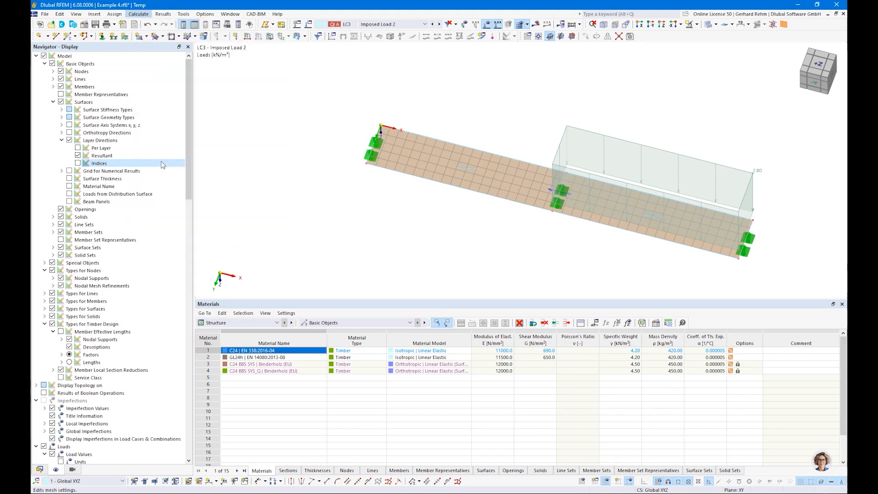
pyautogui.press('Escape')
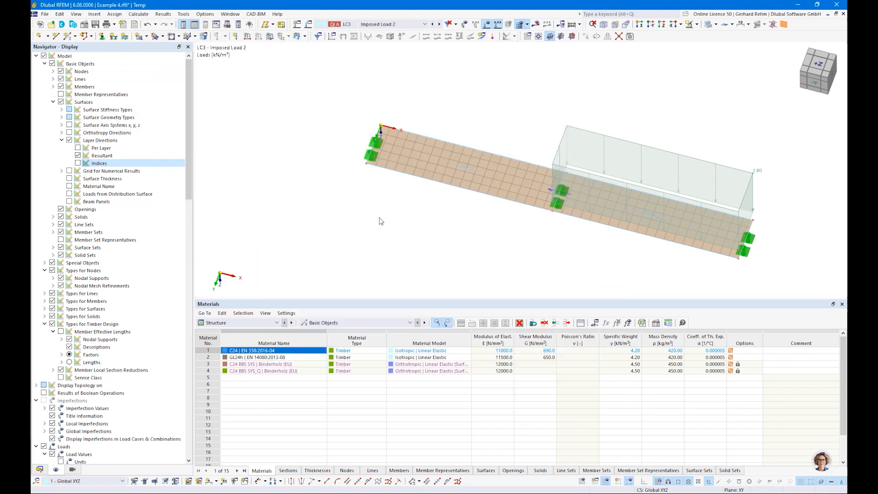
# - Examine the mesh refinement option of the CLT surface without keeping any change
pyautogui.scroll(3, 416, 186)
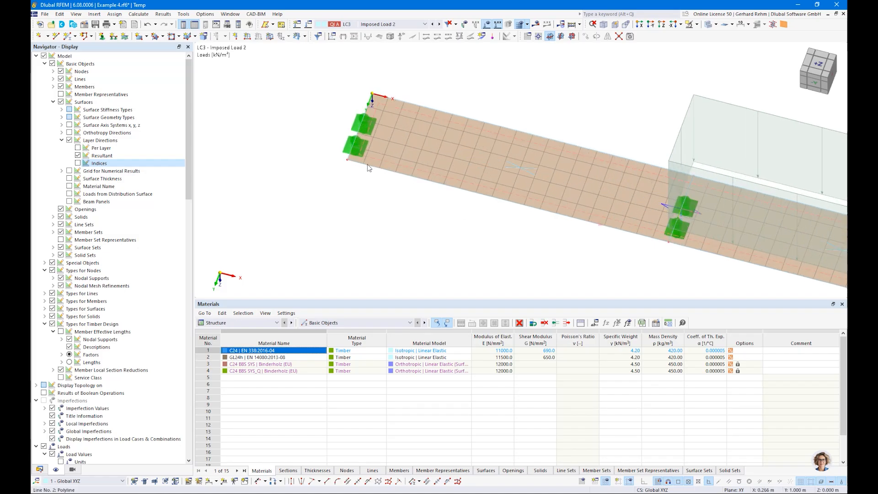
pyautogui.doubleClick(426, 153)
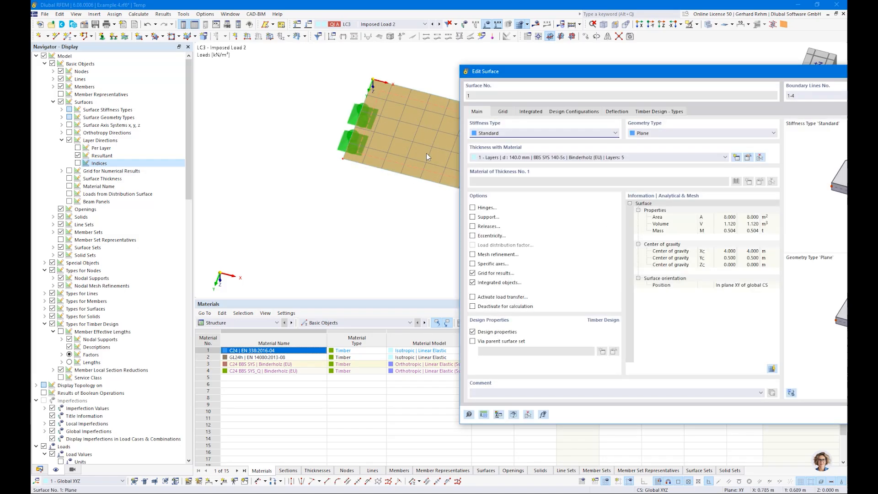
pyautogui.click(473, 254)
pyautogui.click(503, 113)
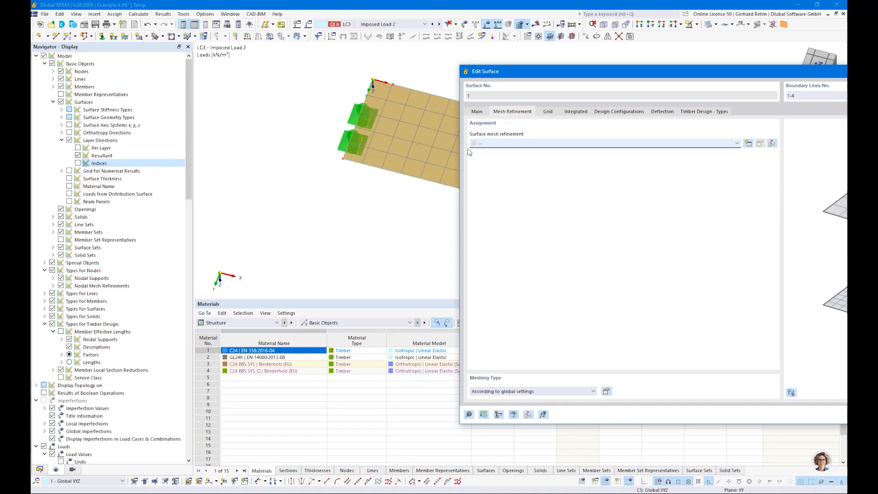
pyautogui.press('Escape')
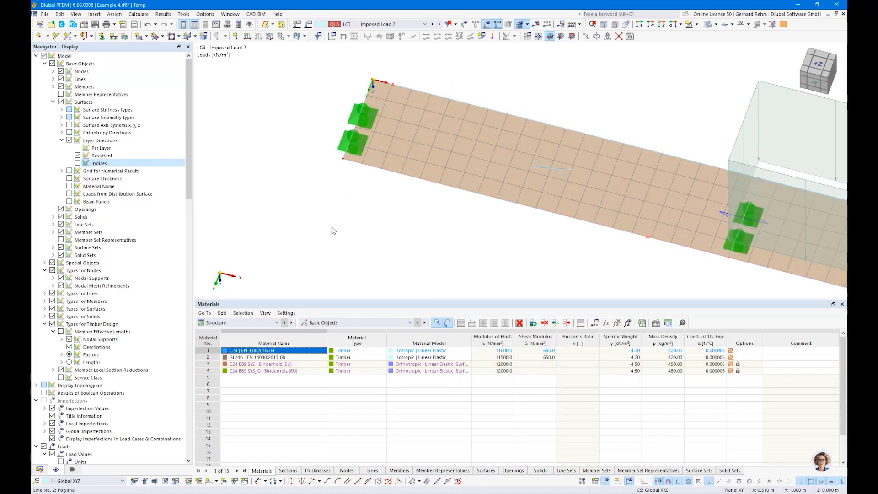
# - Examine the mesh refinement options of the surface's long edge line and its corner node
pyautogui.doubleClick(330, 223)
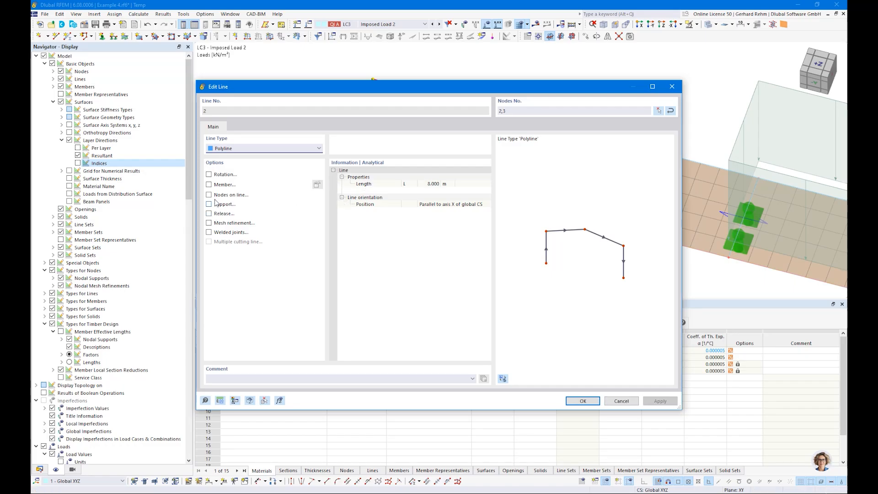
pyautogui.press('Escape')
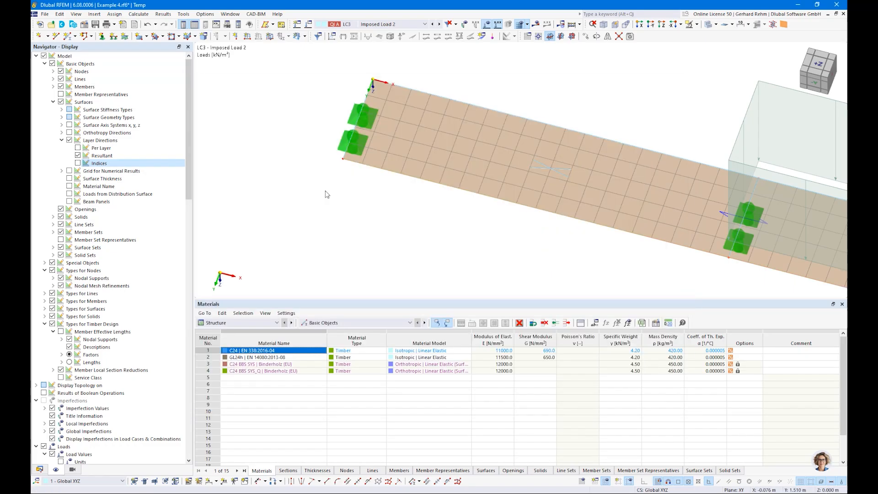
pyautogui.doubleClick(342, 160)
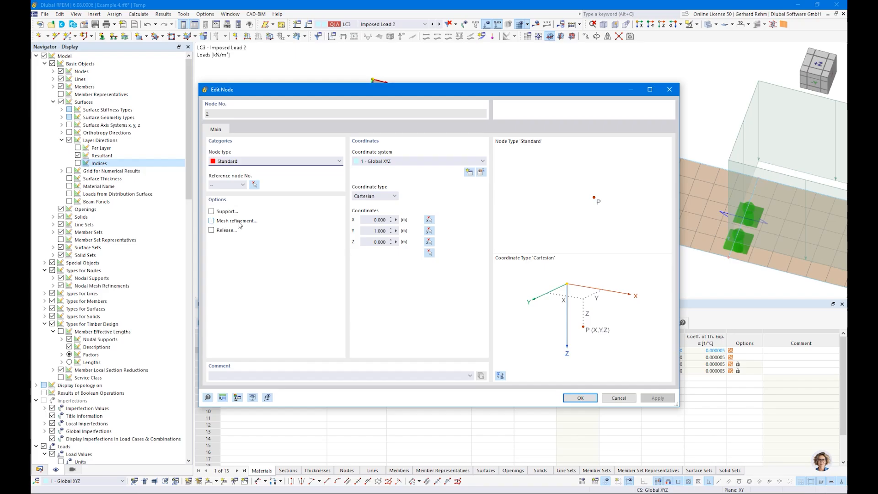
pyautogui.press('Escape')
# - Bring up the timber design data and calculate the EN 1995 design checks for the surface
pyautogui.scroll(-3, 385, 221)
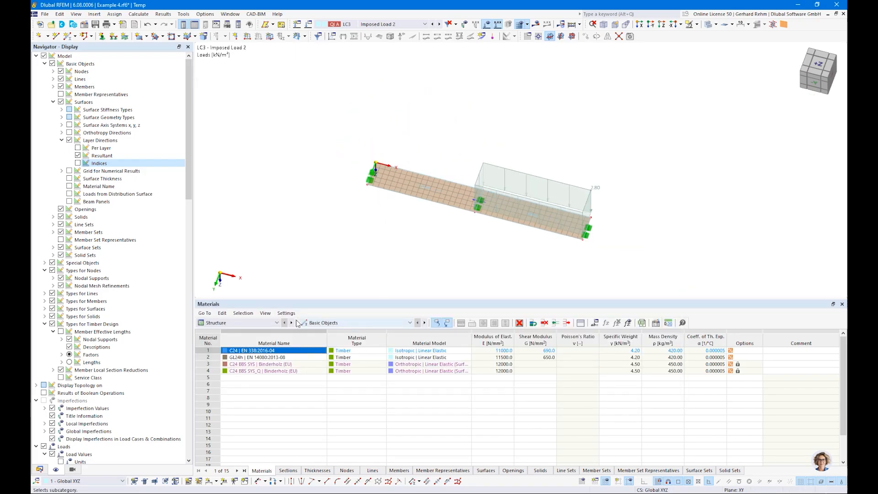
pyautogui.click(270, 324)
pyautogui.click(238, 368)
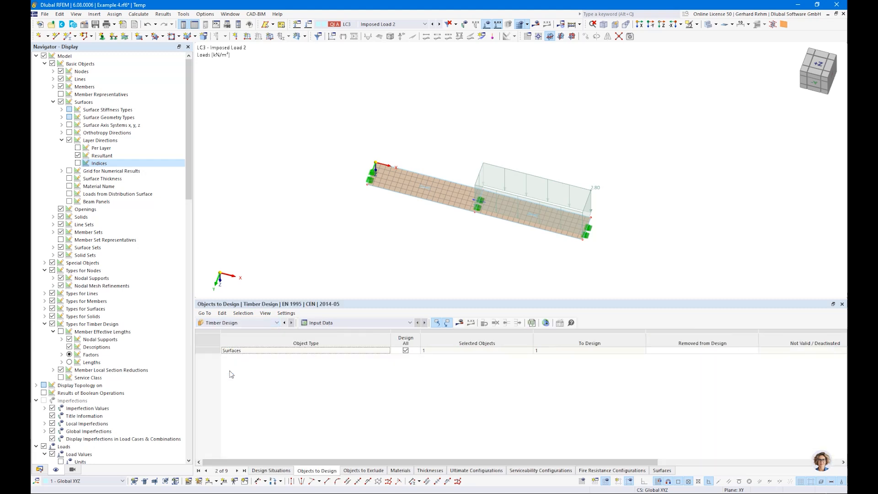
pyautogui.click(457, 323)
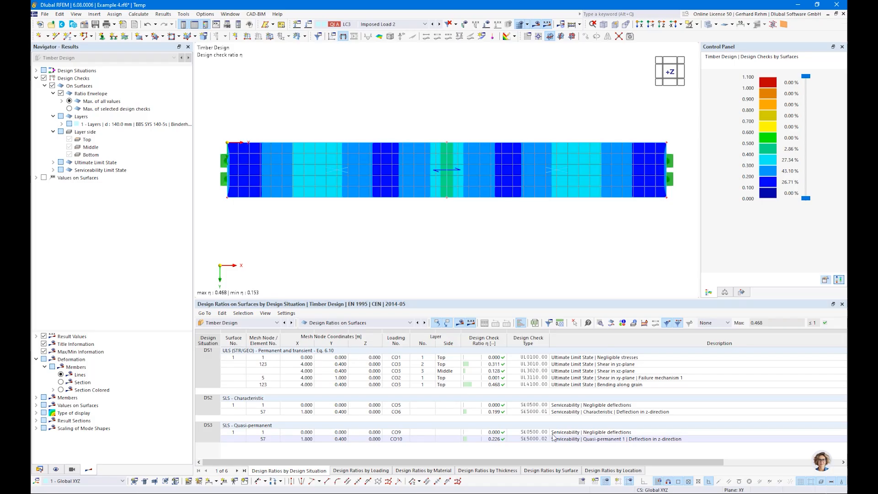
# - Filter the surface design ratio table to show only check ratios greater than 0.01
pyautogui.click(487, 358)
pyautogui.click(489, 378)
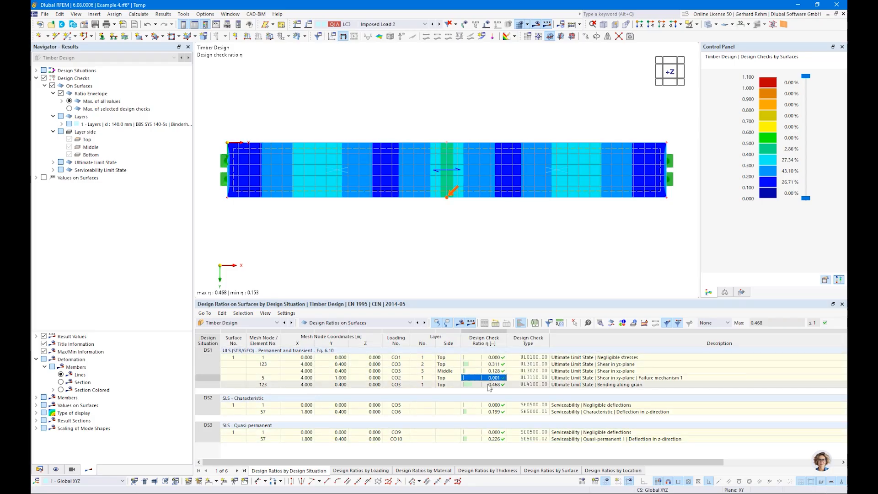
pyautogui.click(714, 323)
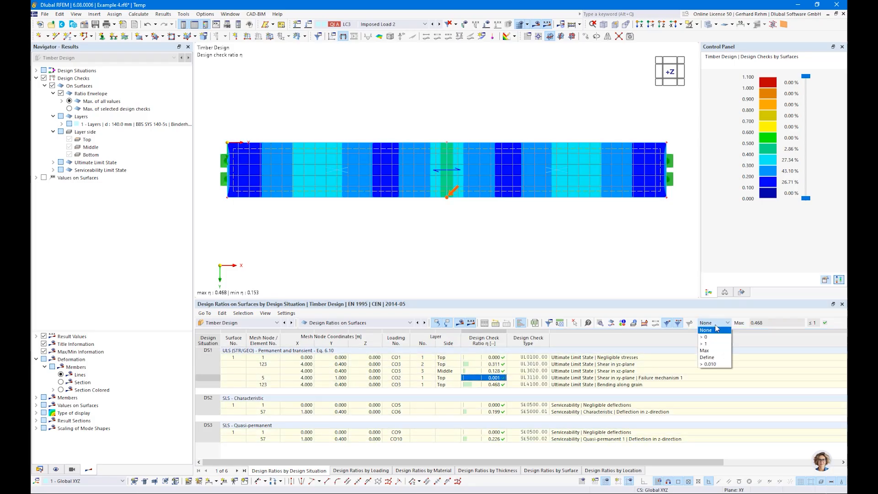
pyautogui.click(712, 364)
pyautogui.write('0,01')
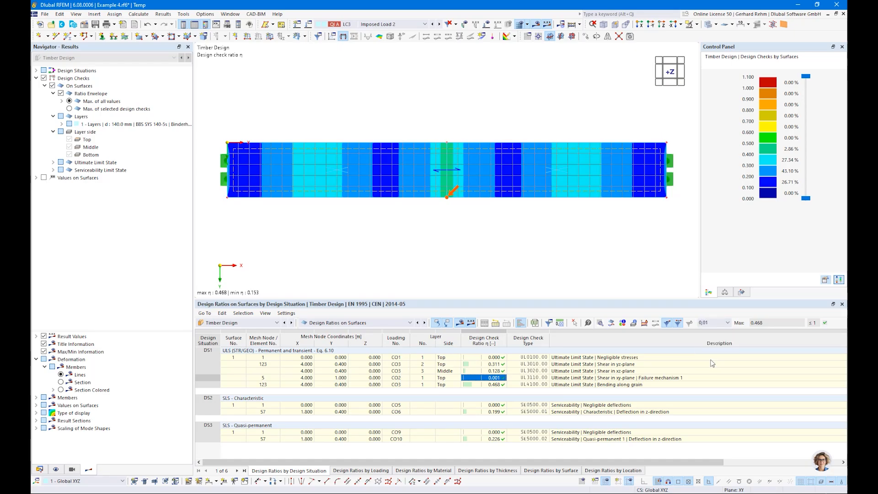
pyautogui.press('Return')
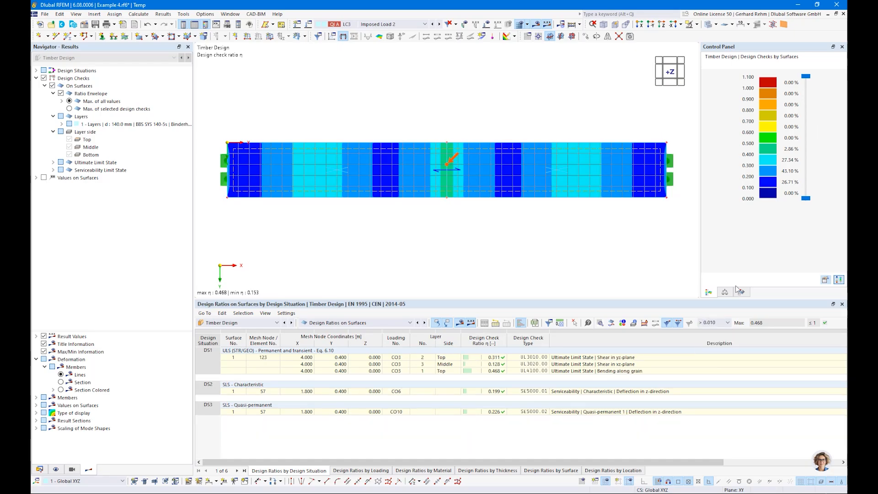
# - Review the filtered ultimate limit state shear and bending checks and the two serviceability deflection checks
pyautogui.click(579, 359)
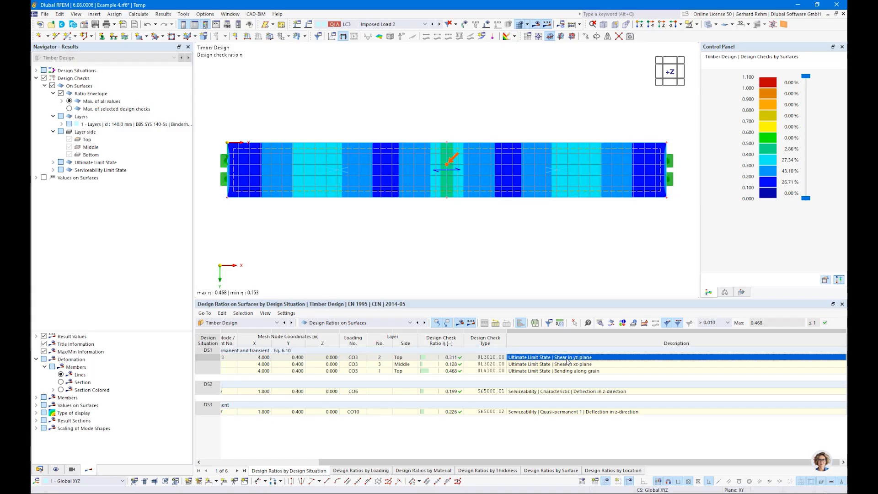
pyautogui.click(557, 365)
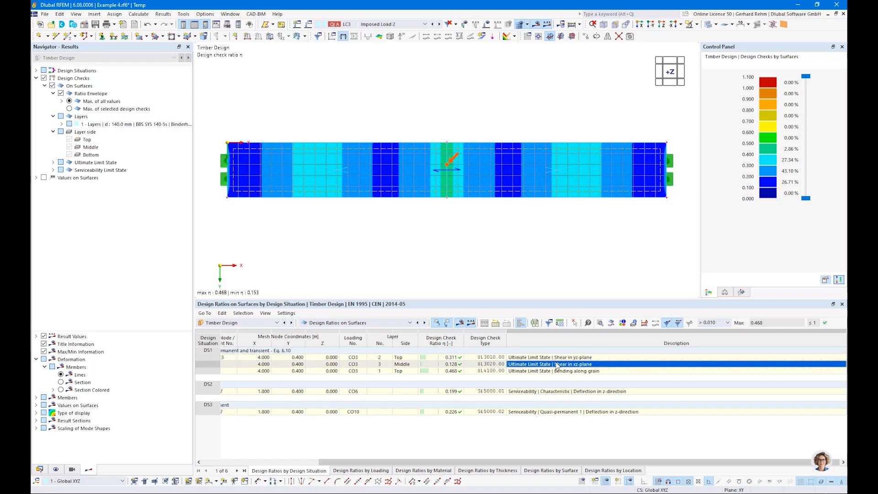
pyautogui.click(559, 371)
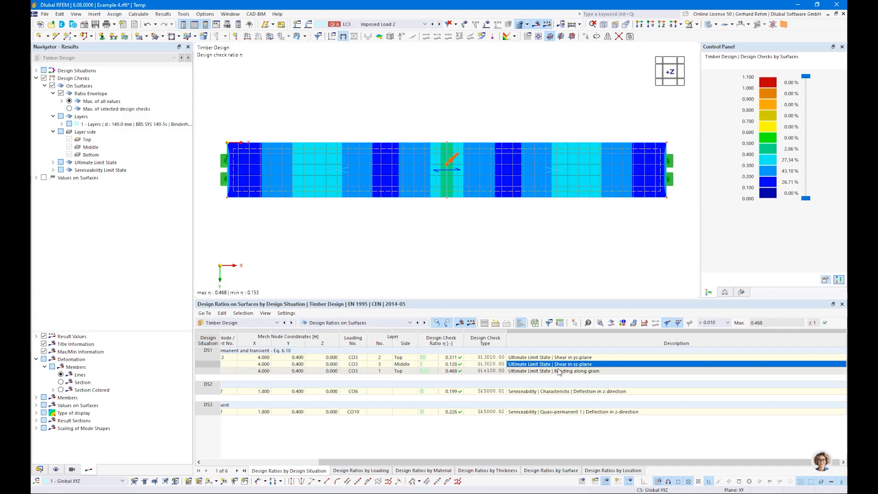
pyautogui.click(549, 393)
pyautogui.click(536, 412)
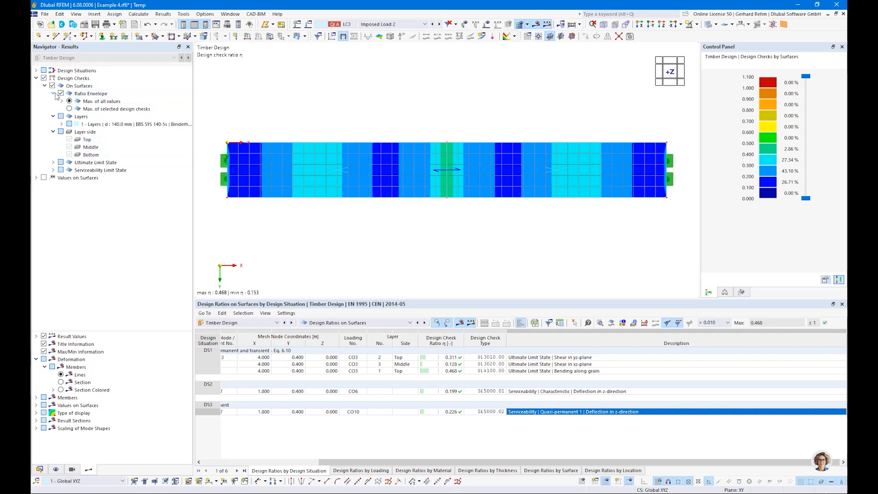
# - Switch the ratio envelope to the maximum of selected design checks and examine the selectable ultimate limit state checks
pyautogui.click(69, 109)
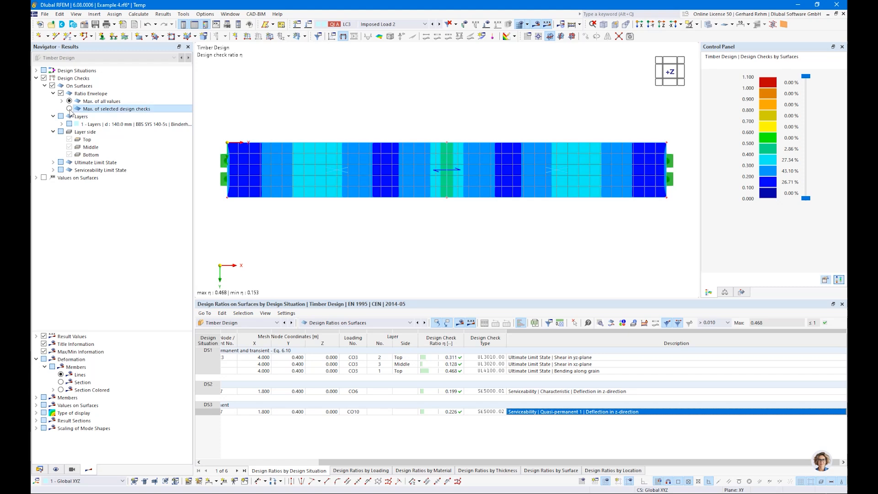
pyautogui.click(61, 170)
pyautogui.click(61, 170)
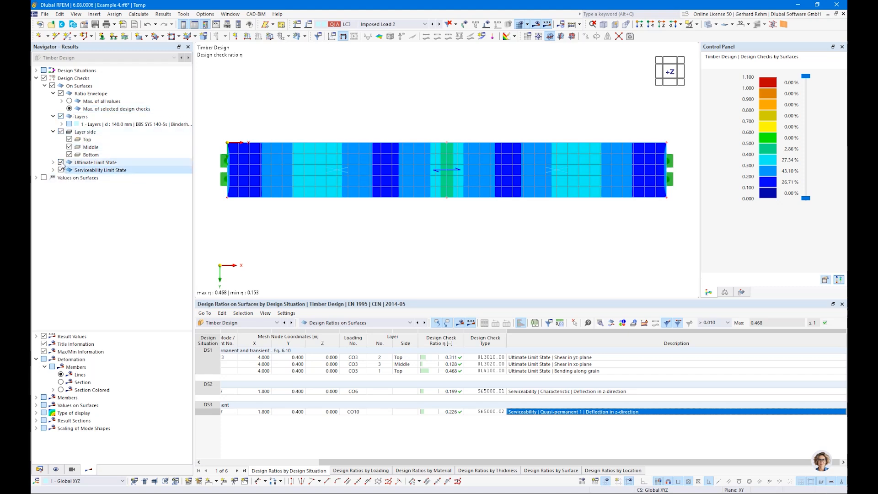
pyautogui.click(61, 162)
pyautogui.click(61, 163)
pyautogui.click(53, 162)
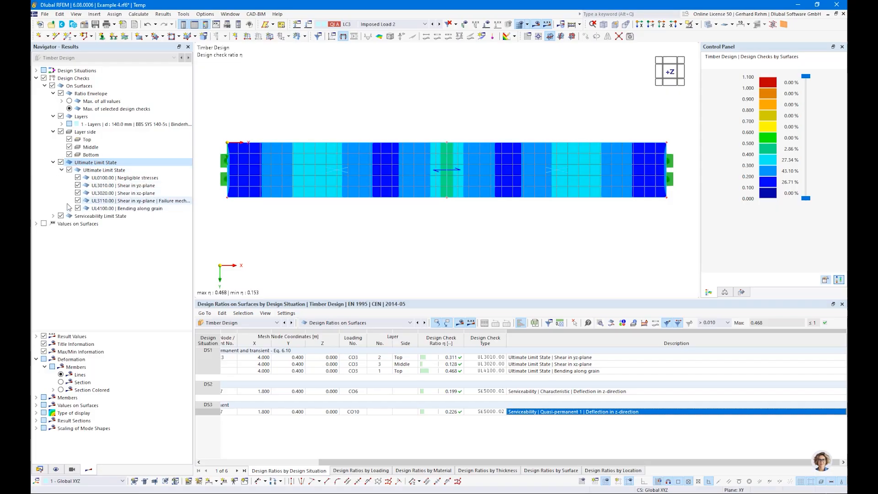
pyautogui.click(53, 163)
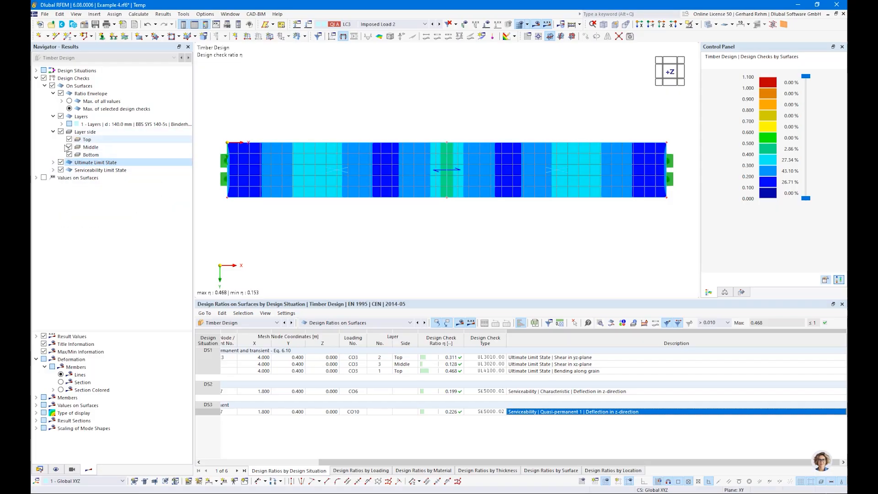
# - Turn off the ratio envelope and display the UL3020.00 xz-plane shear check for the middle side of layer 3
pyautogui.click(62, 124)
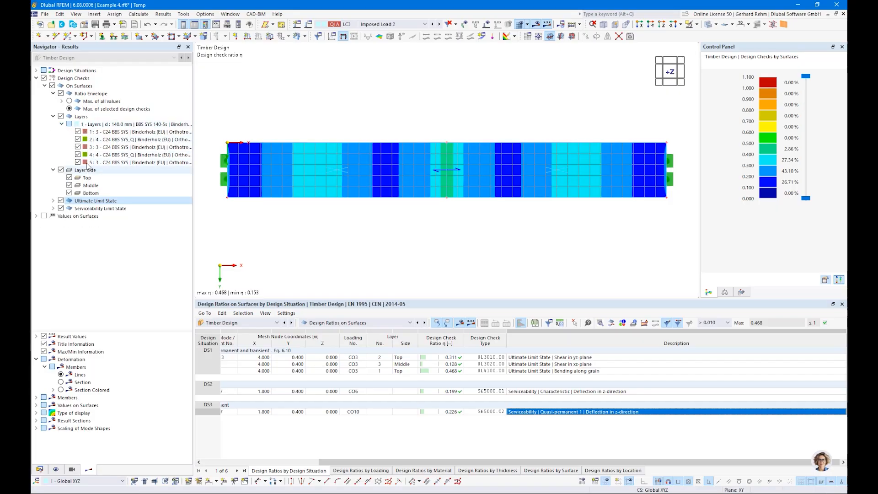
pyautogui.click(60, 93)
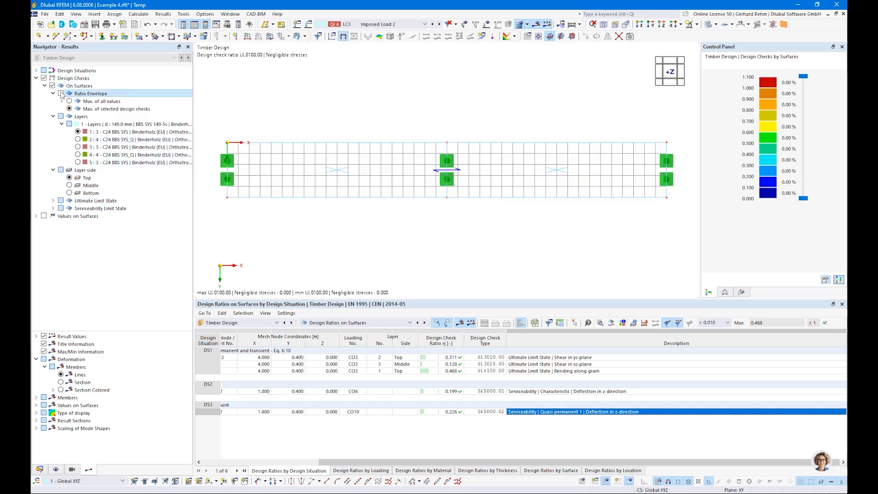
pyautogui.click(78, 147)
pyautogui.click(69, 185)
pyautogui.click(53, 201)
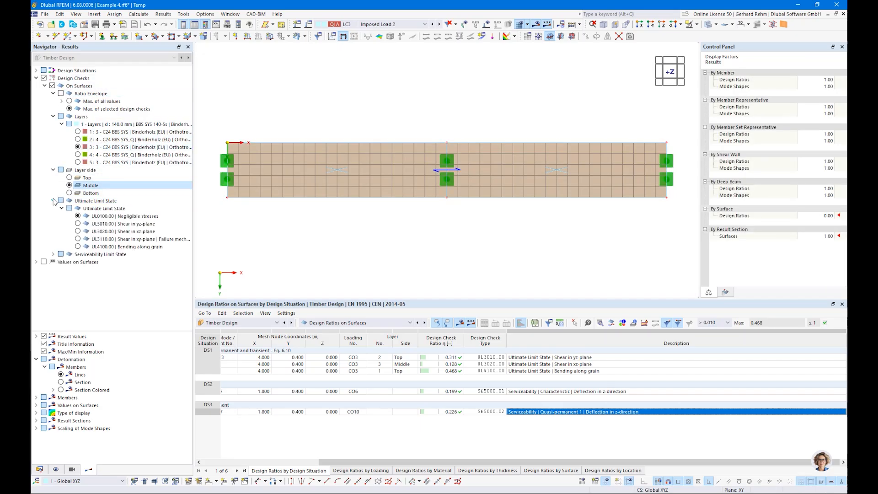
pyautogui.click(77, 231)
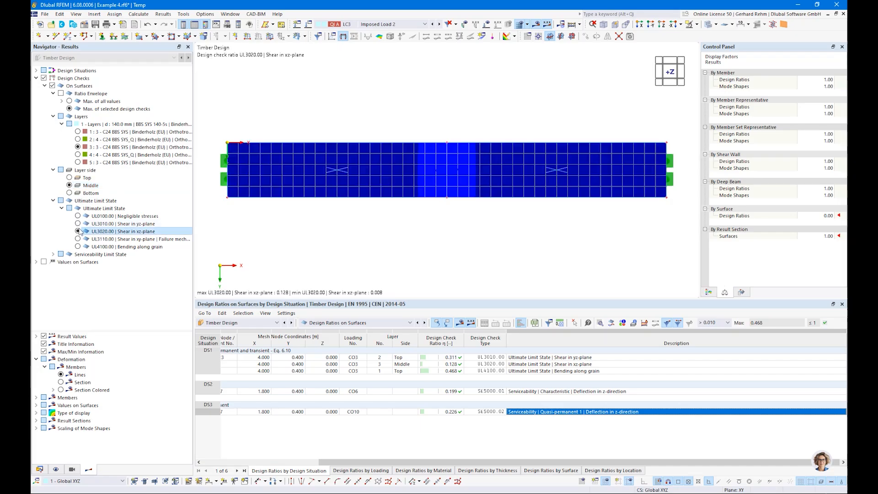
# - Show the ratio envelope as the maximum of all values again and collapse the envelope, layer side and ultimate limit state entries
pyautogui.click(69, 101)
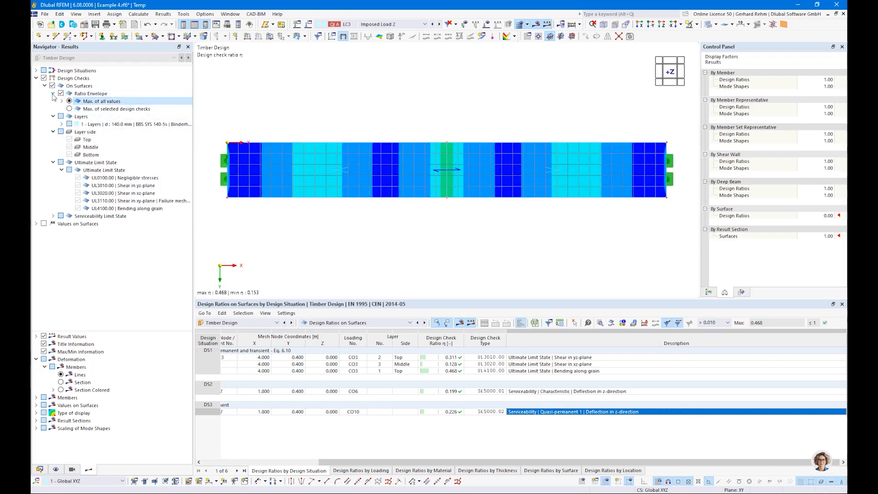
pyautogui.click(53, 93)
pyautogui.click(53, 116)
pyautogui.click(54, 124)
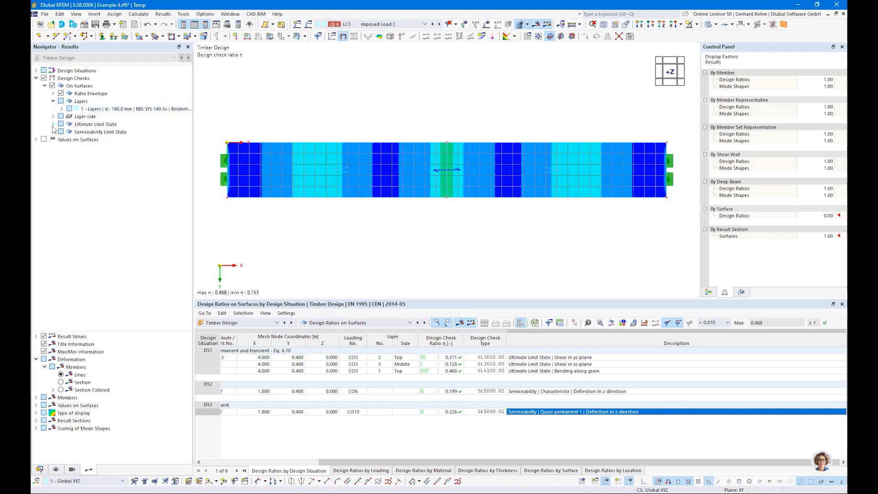
# - Examine the design check details of UL4100.00, bending along grain, and close them
pyautogui.click(570, 371)
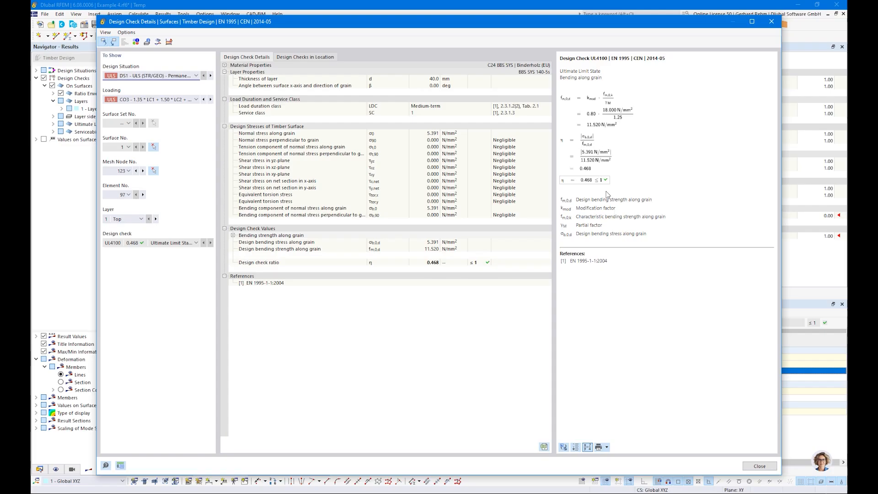
pyautogui.click(771, 21)
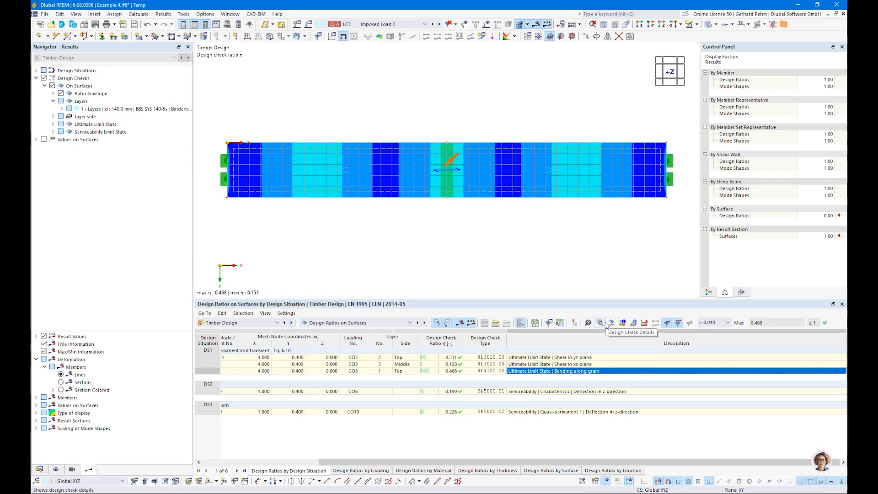
# - Switch the displayed results to Static Analysis for design situation DS1, ULS (STR/GEO)
pyautogui.click(404, 25)
pyautogui.click(393, 53)
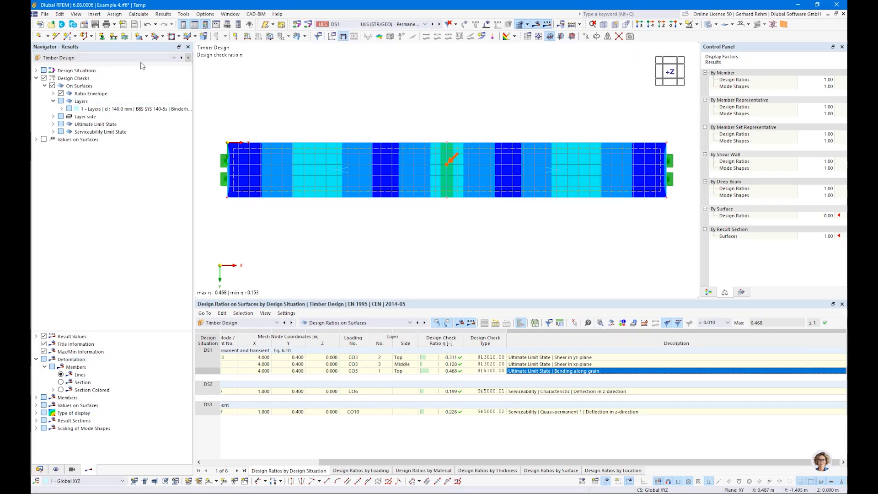
pyautogui.click(74, 58)
pyautogui.click(62, 66)
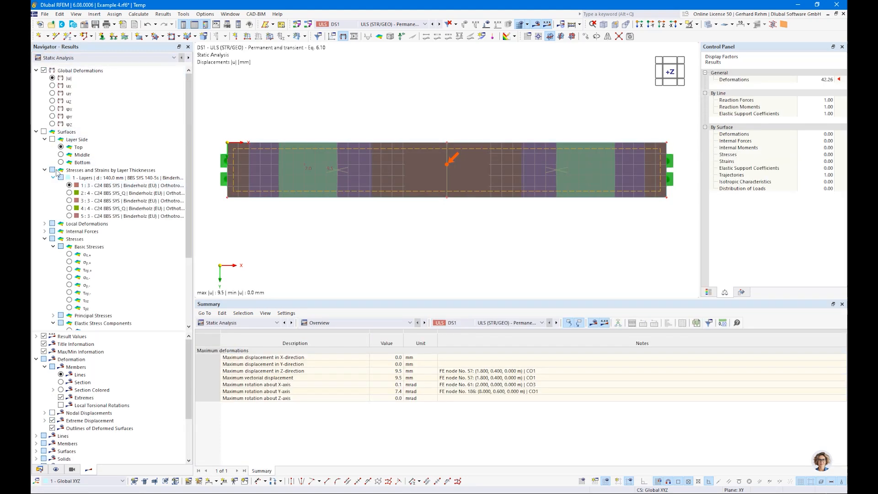
# - Display the elastic bending stress σx,b on the top side of layer 1 together with its color scale
pyautogui.click(53, 140)
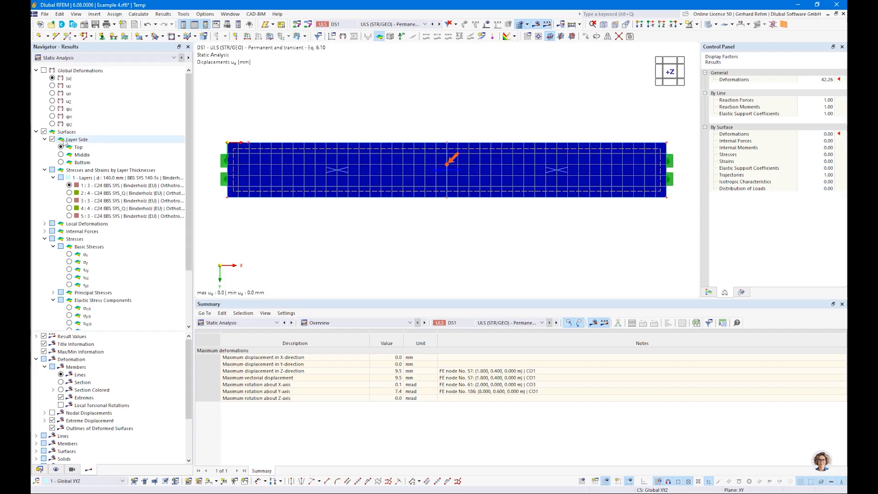
pyautogui.click(61, 148)
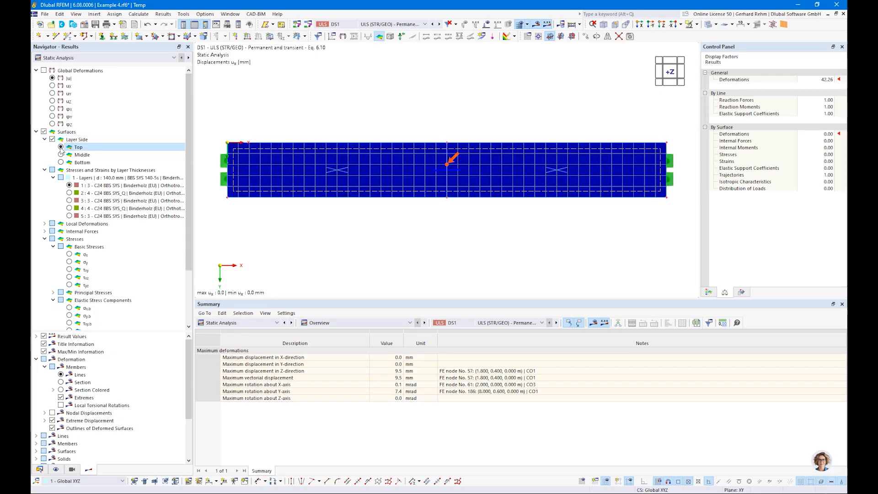
pyautogui.scroll(-2, 54, 249)
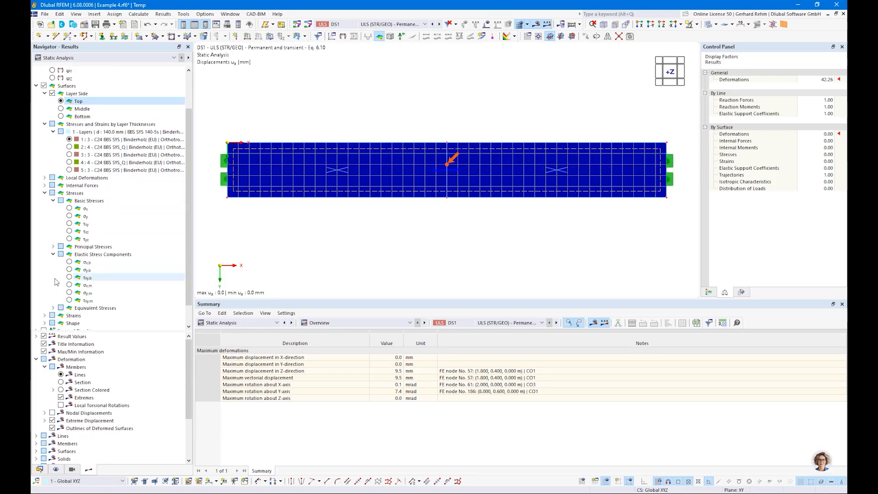
pyautogui.click(70, 263)
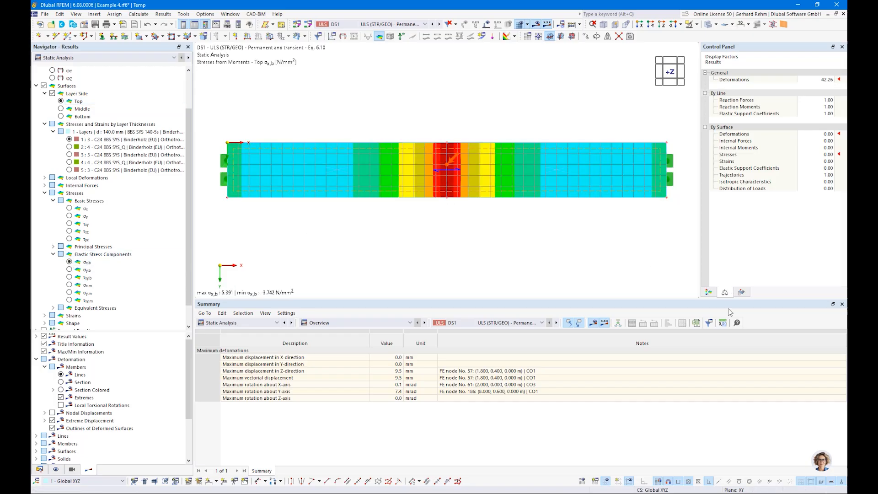
pyautogui.click(709, 293)
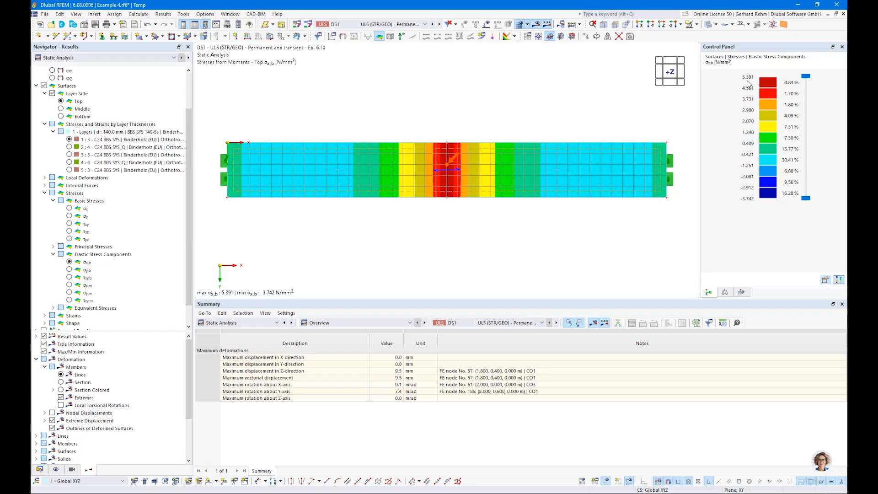
# - Return to the timber design results and show the surface point result diagram of the design ratio at mesh node 123, mid-support
pyautogui.keyDown('ctrl'); pyautogui.moveTo(370, 198); pyautogui.dragTo(408, 194, button='middle'); pyautogui.keyUp('ctrl')
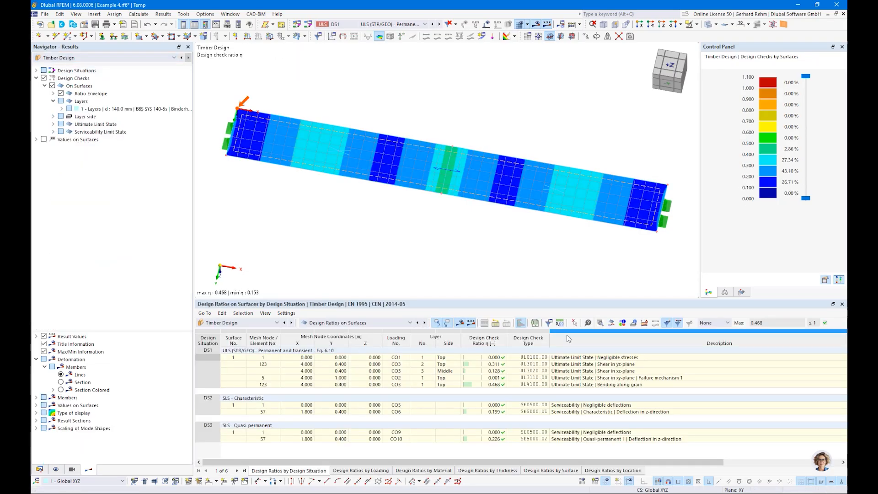
pyautogui.click(612, 324)
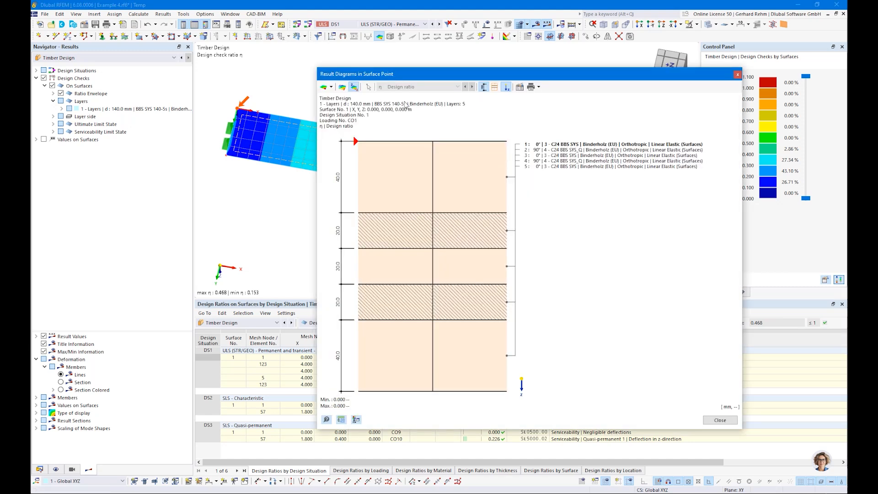
pyautogui.click(331, 87)
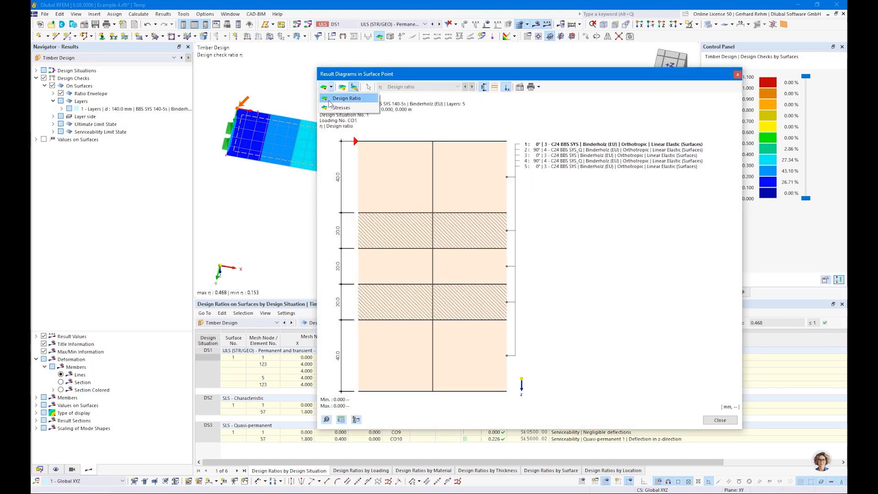
pyautogui.click(360, 75)
pyautogui.moveTo(382, 75); pyautogui.dragTo(608, 107)
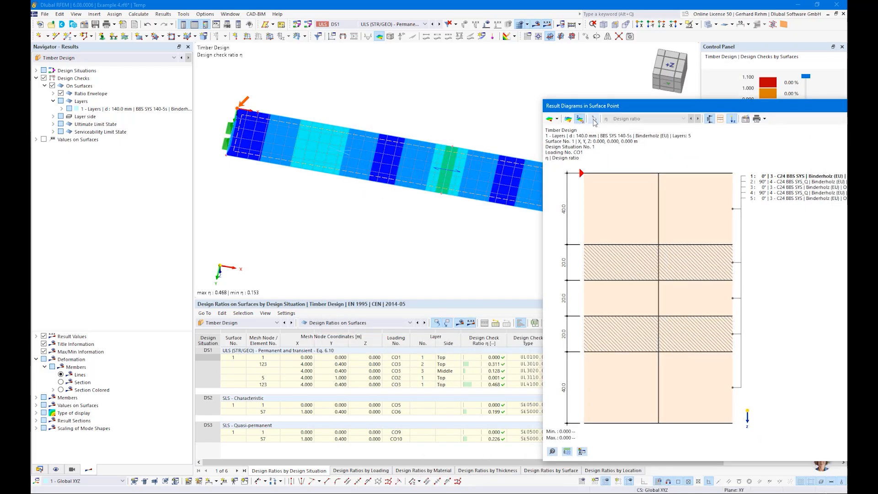
pyautogui.click(593, 119)
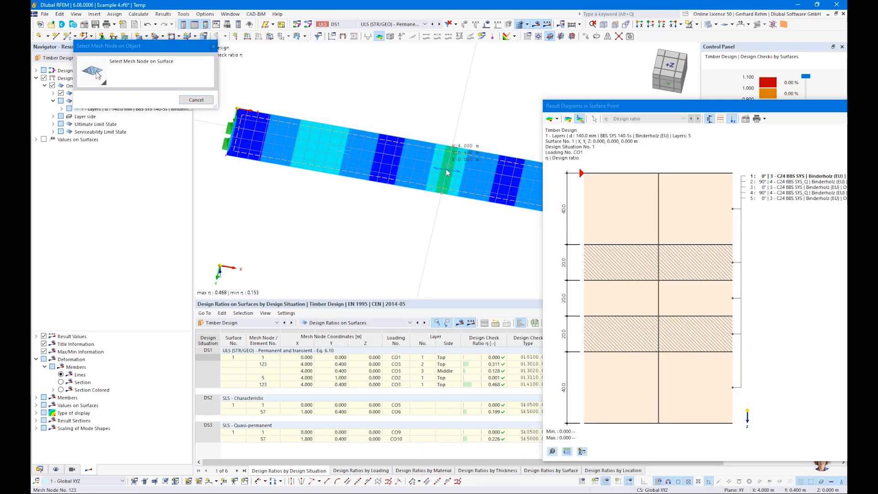
pyautogui.click(446, 169)
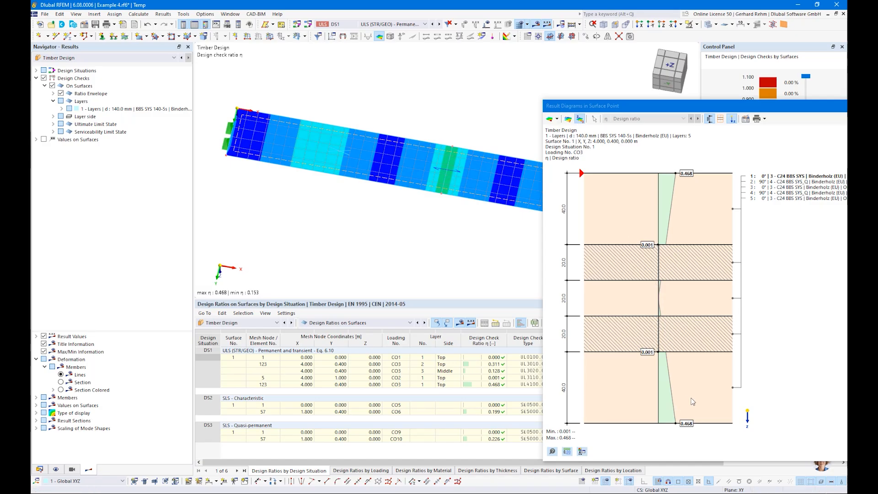
# - Switch the surface point result diagram from design ratio to stresses and display the bending stress along grain σb,0 across the layers
pyautogui.click(557, 119)
pyautogui.click(559, 139)
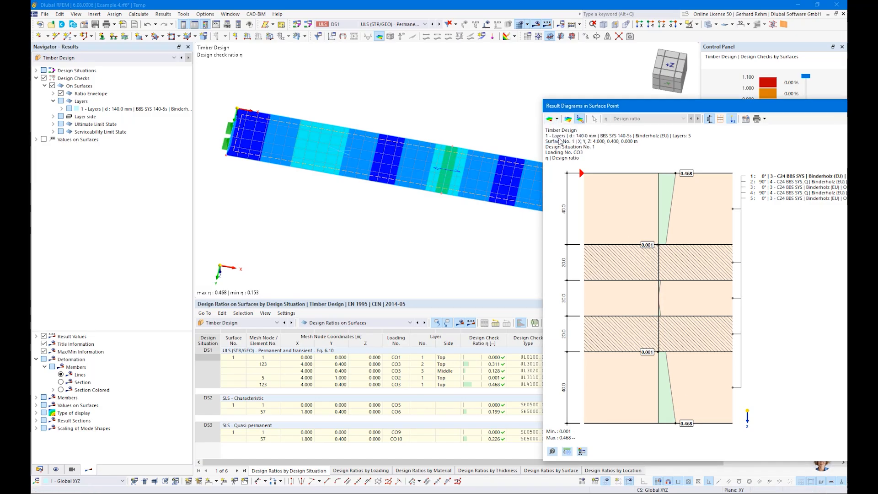
pyautogui.click(648, 118)
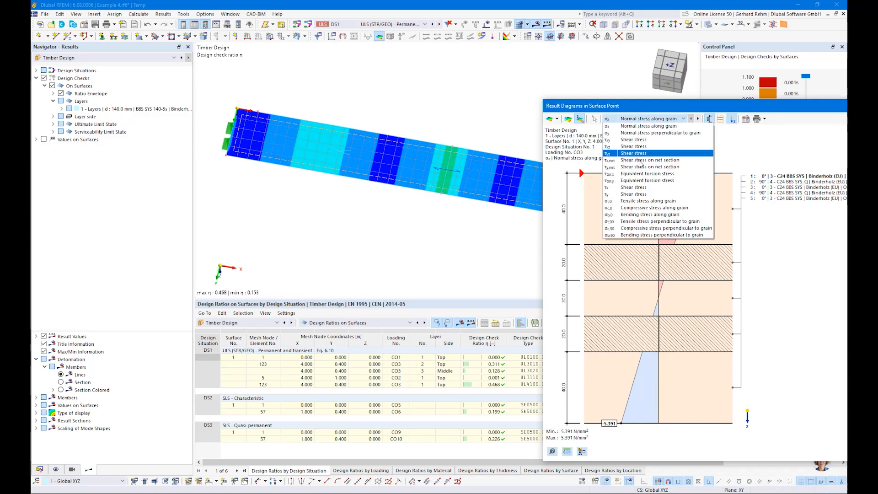
pyautogui.click(623, 214)
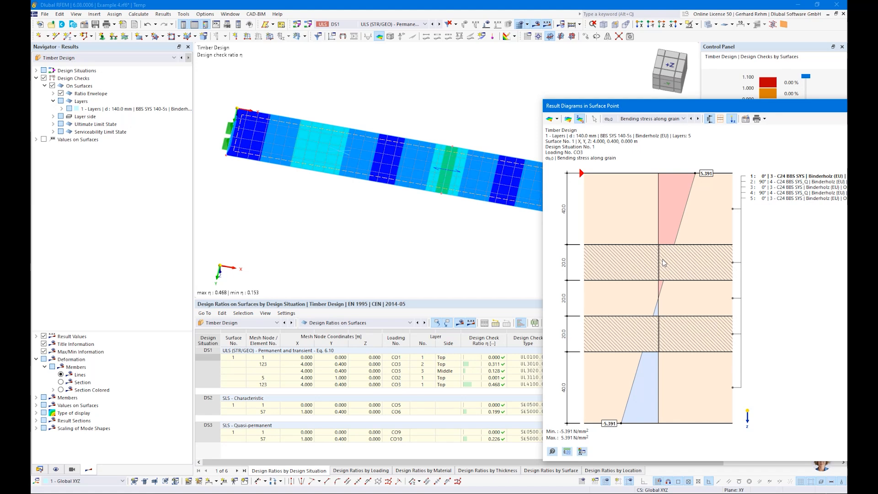
# - Display the shear stress τxz and then τyz across the layers in the surface point diagram, and close the diagram
pyautogui.click(641, 119)
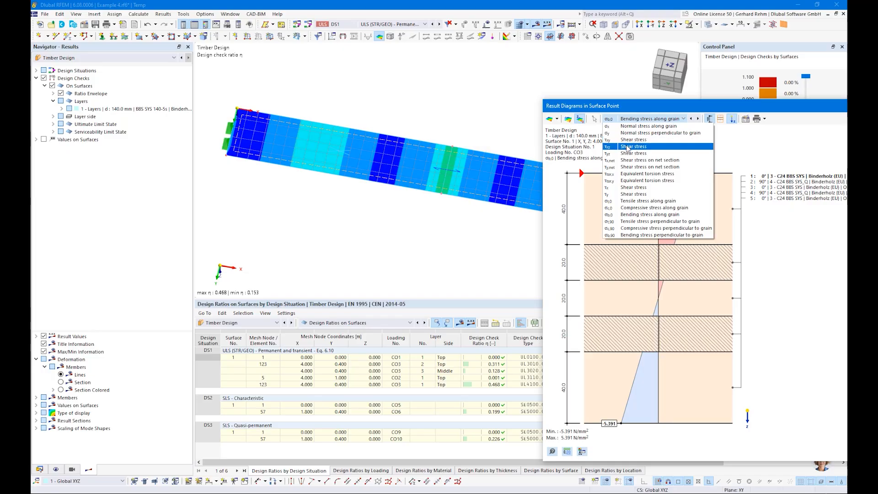
pyautogui.click(634, 146)
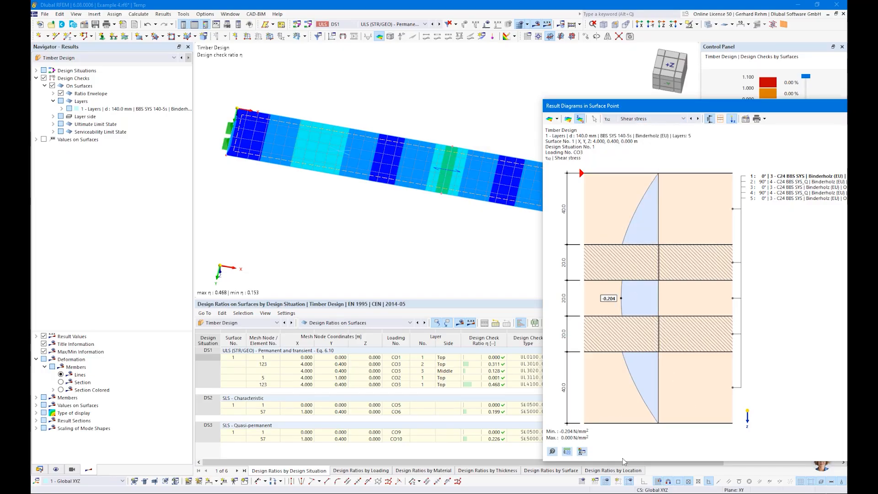
pyautogui.click(644, 120)
pyautogui.click(627, 154)
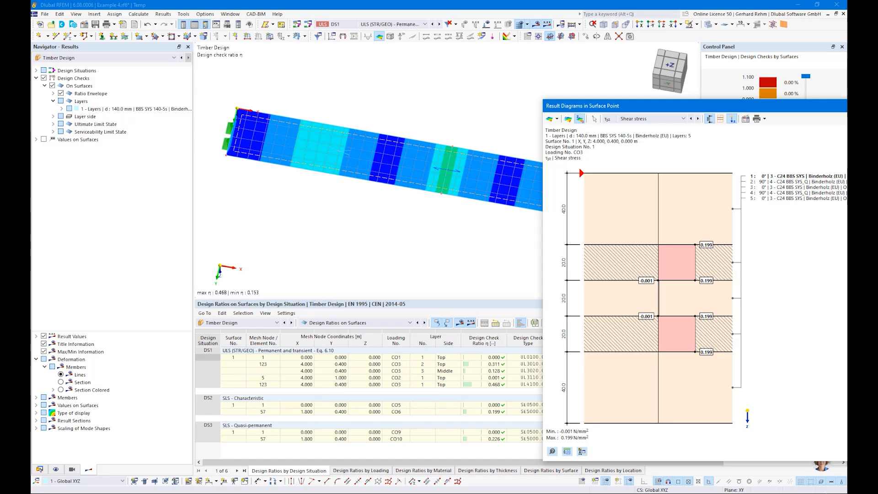
pyautogui.press('Escape')
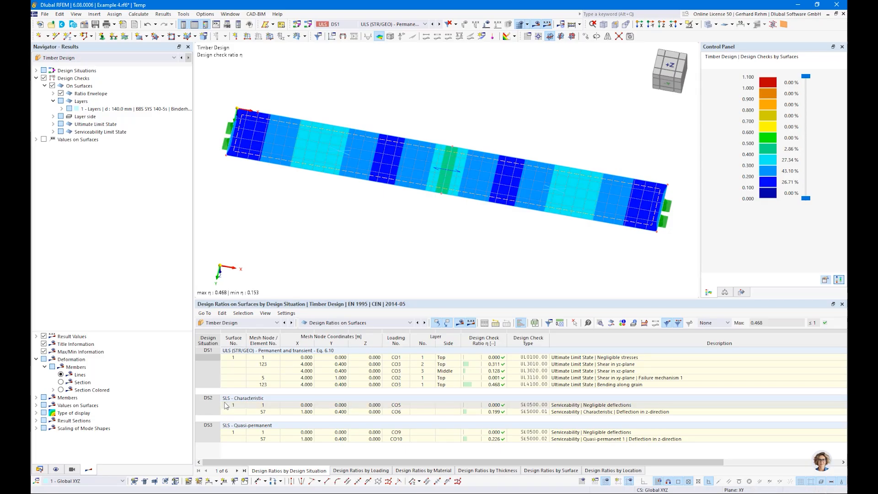
# - Open a new Chrome browser window, maximize it and load the English Dlubal home page, dlubal.com/en
pyautogui.rightClick(125, 492)
pyautogui.click(122, 474)
pyautogui.moveTo(877, 131); pyautogui.dragTo(393, 131)
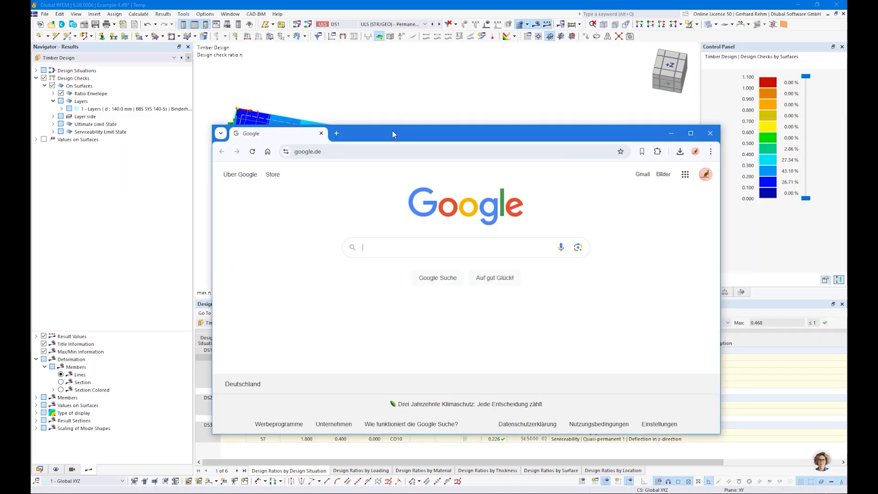
pyautogui.doubleClick(392, 132)
pyautogui.click(159, 28)
pyautogui.write('dluba')
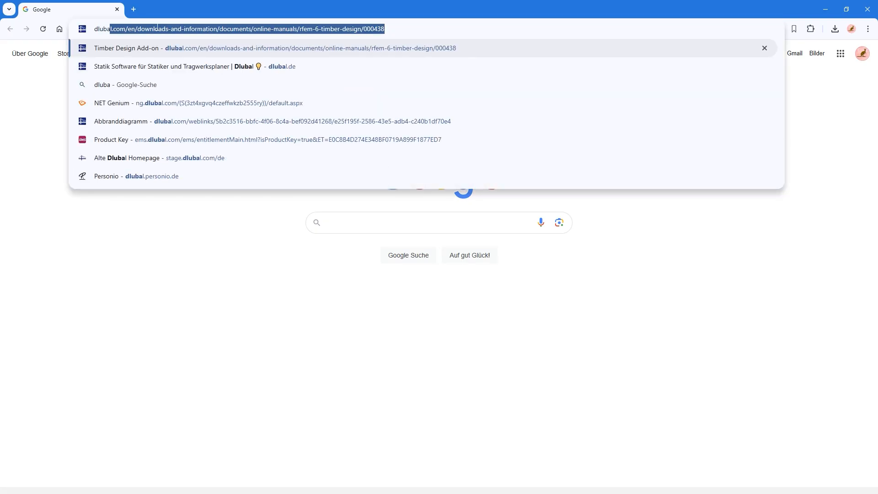
pyautogui.press('Return')
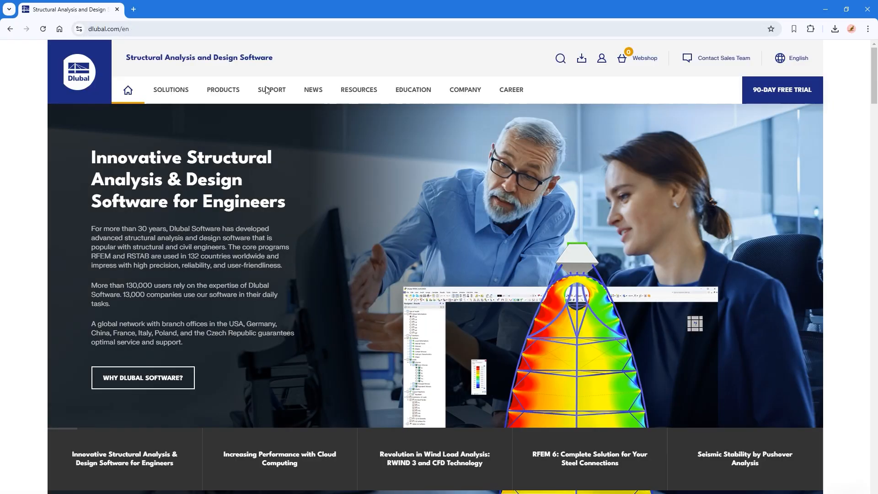
# - Open the Webinars page of the Dlubal website from its news and events quick links
pyautogui.moveTo(264, 90)
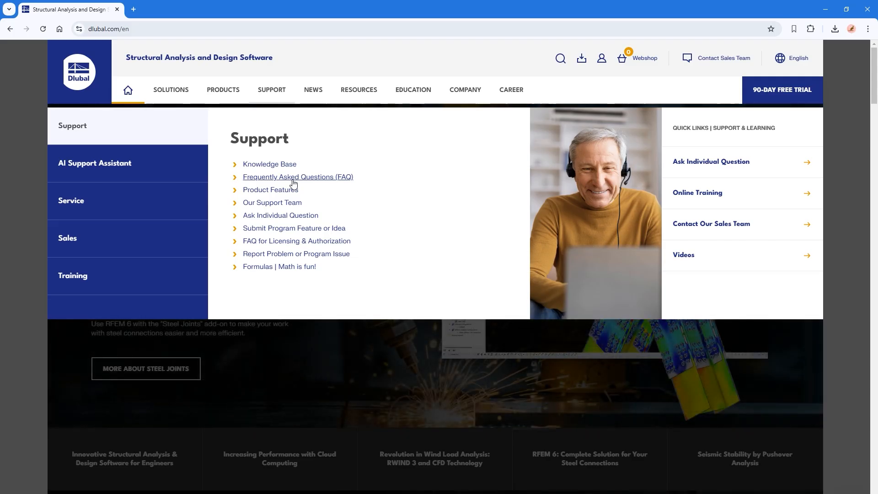
pyautogui.click(313, 90)
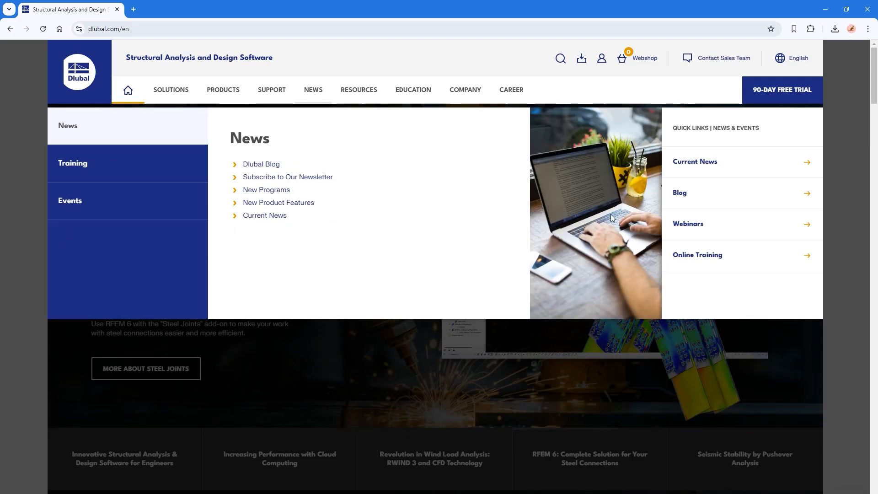
pyautogui.click(689, 224)
# - Filter the webinars by speech language English and standard Eurocode 5, and look through the listed timber webinars
pyautogui.scroll(-2, 183, 274)
pyautogui.scroll(-2, 112, 260)
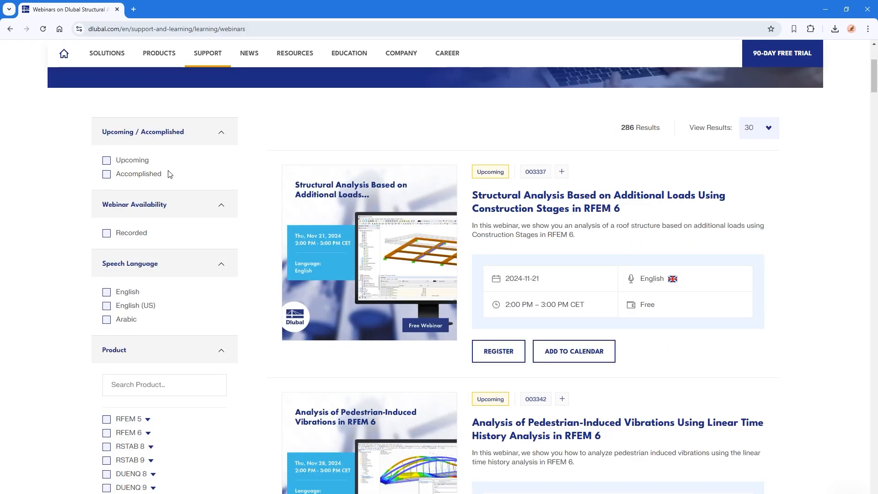
pyautogui.click(107, 294)
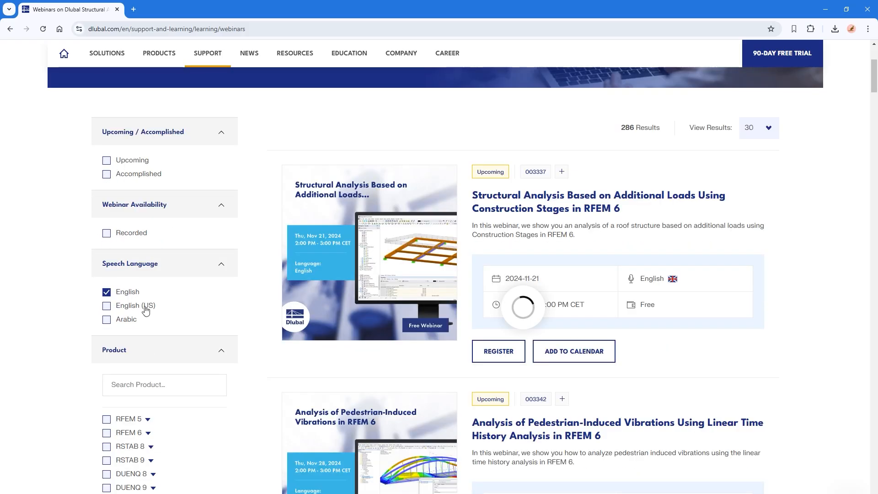
pyautogui.scroll(-8, 183, 363)
pyautogui.click(123, 279)
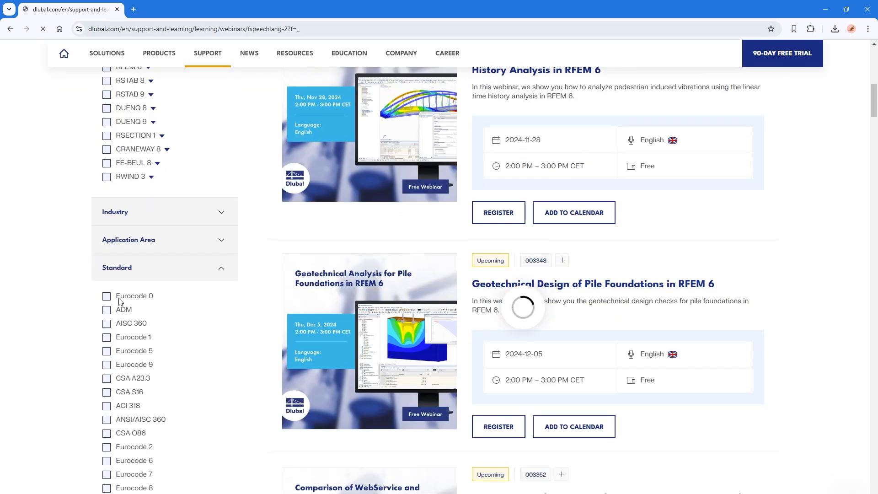
pyautogui.scroll(-15, 106, 389)
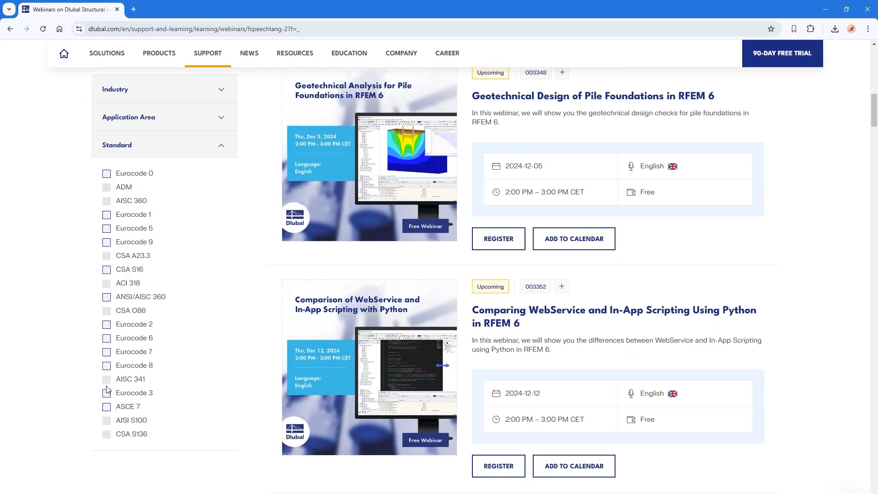
pyautogui.click(106, 229)
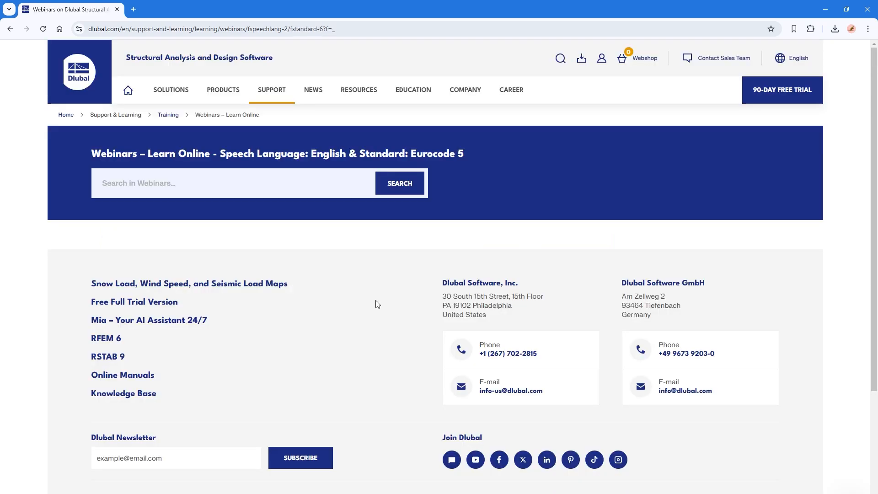
pyautogui.scroll(-10, 484, 389)
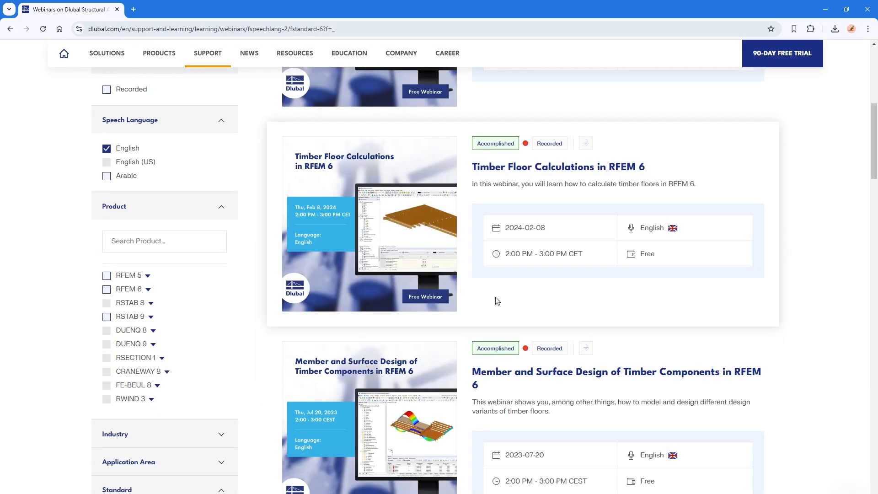
pyautogui.scroll(12, 478, 386)
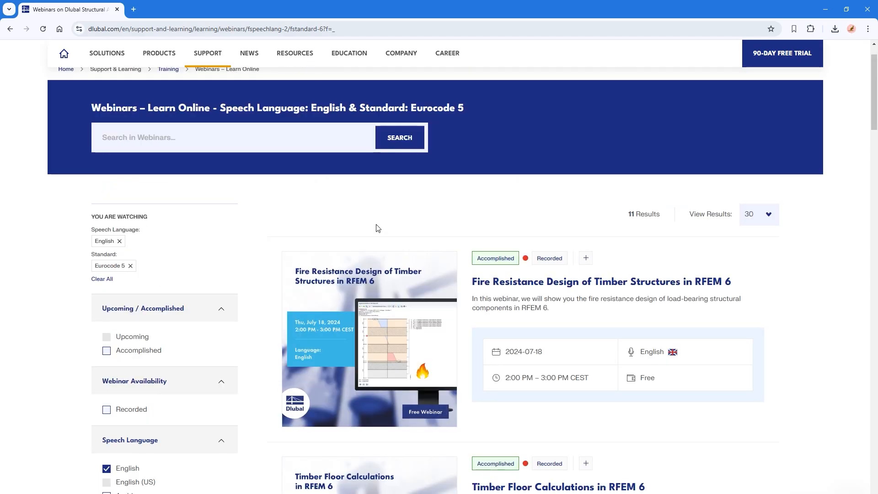
pyautogui.hotkey('alt', 'Tab')
pyautogui.press('Tab')
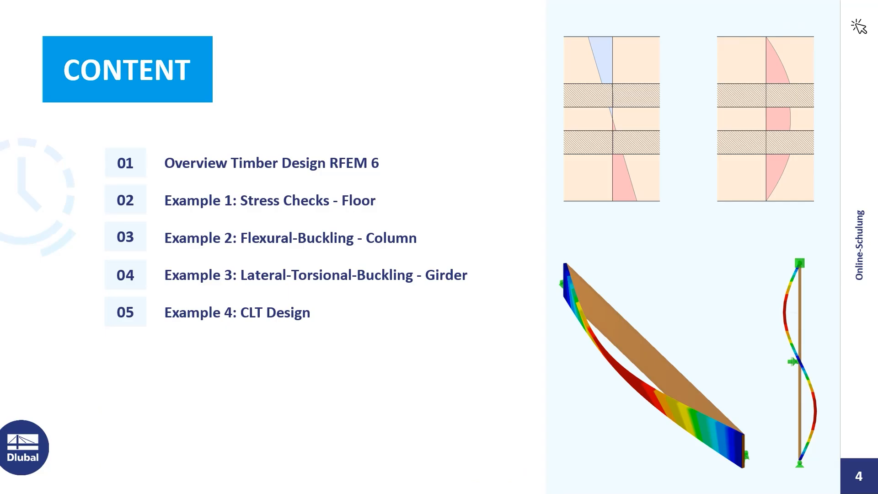
pyautogui.press('Right')
pyautogui.press('Right')
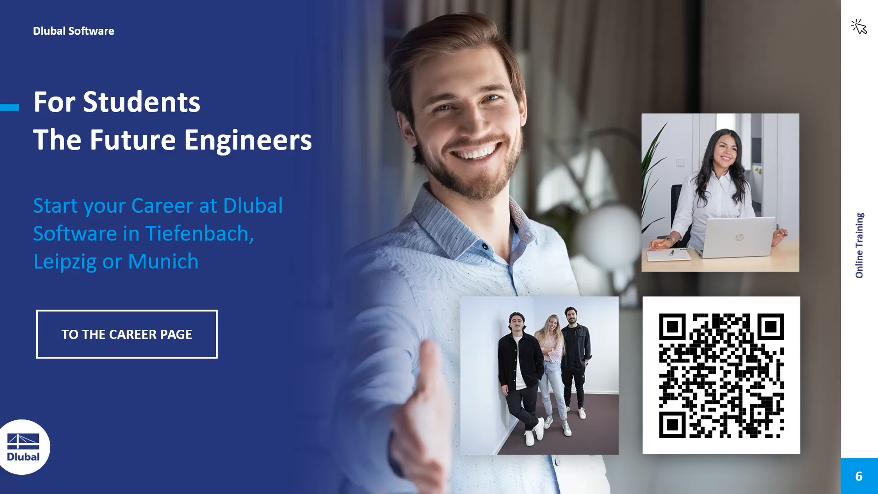